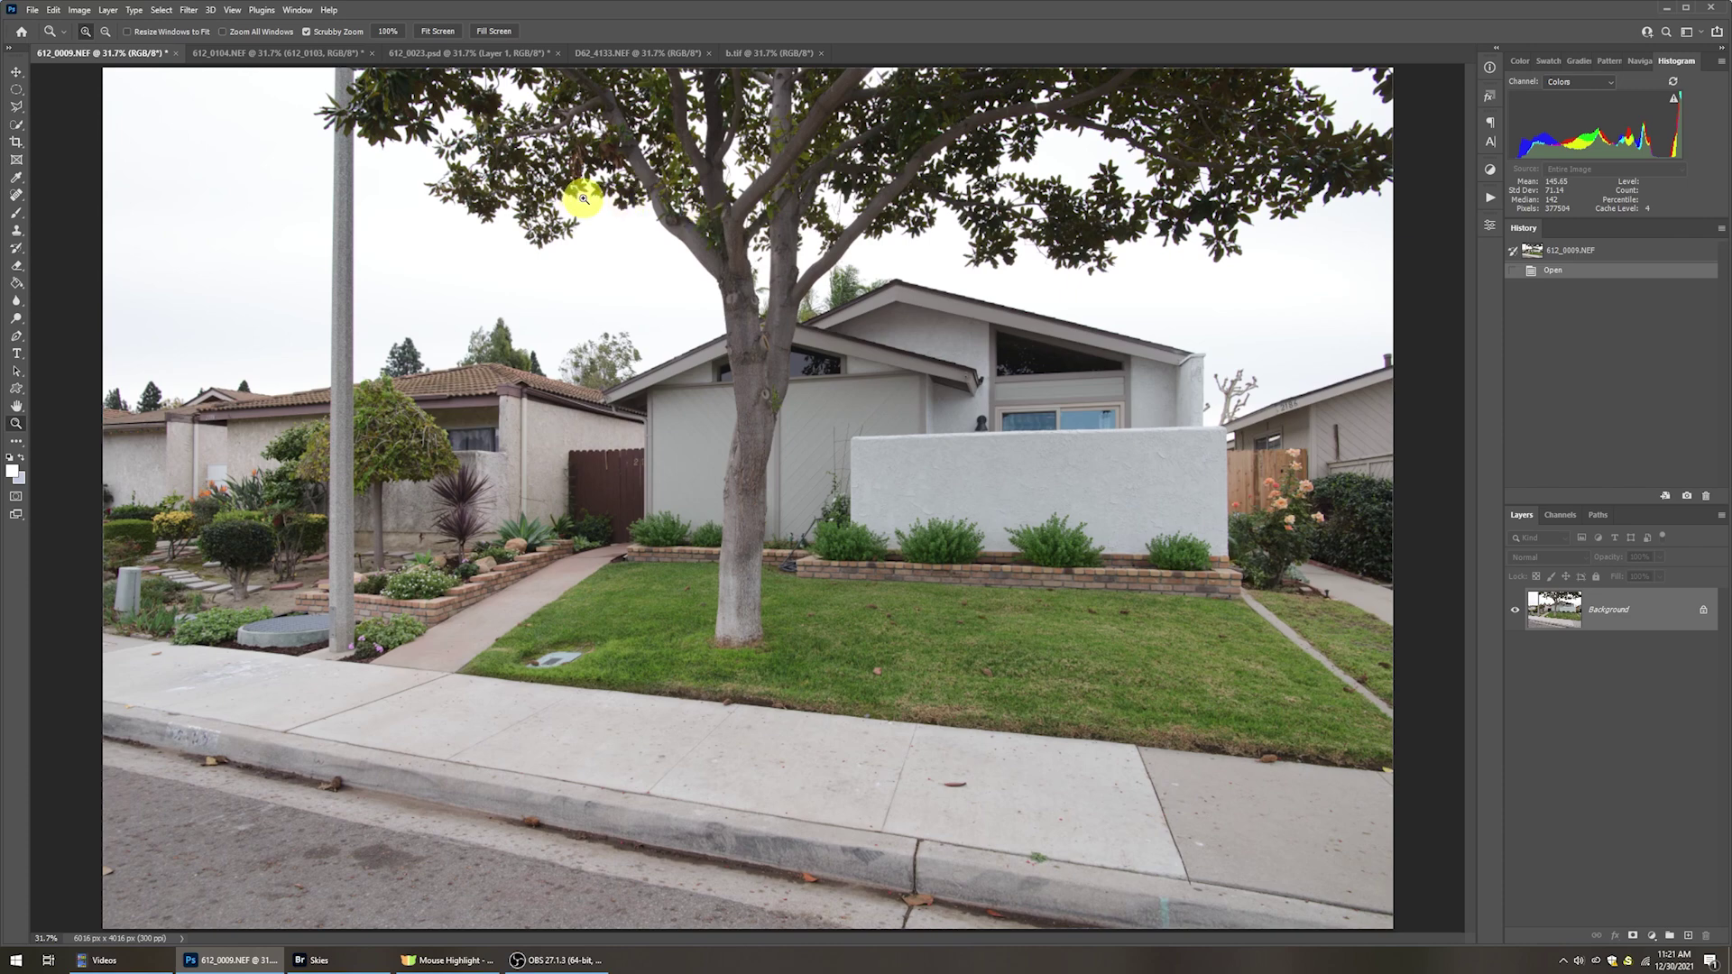
# Zoom in on the sky above the rooftops and the tree line edge, then fit the photo to the window.
pyautogui.moveTo(584, 199); pyautogui.dragTo(584, 199)
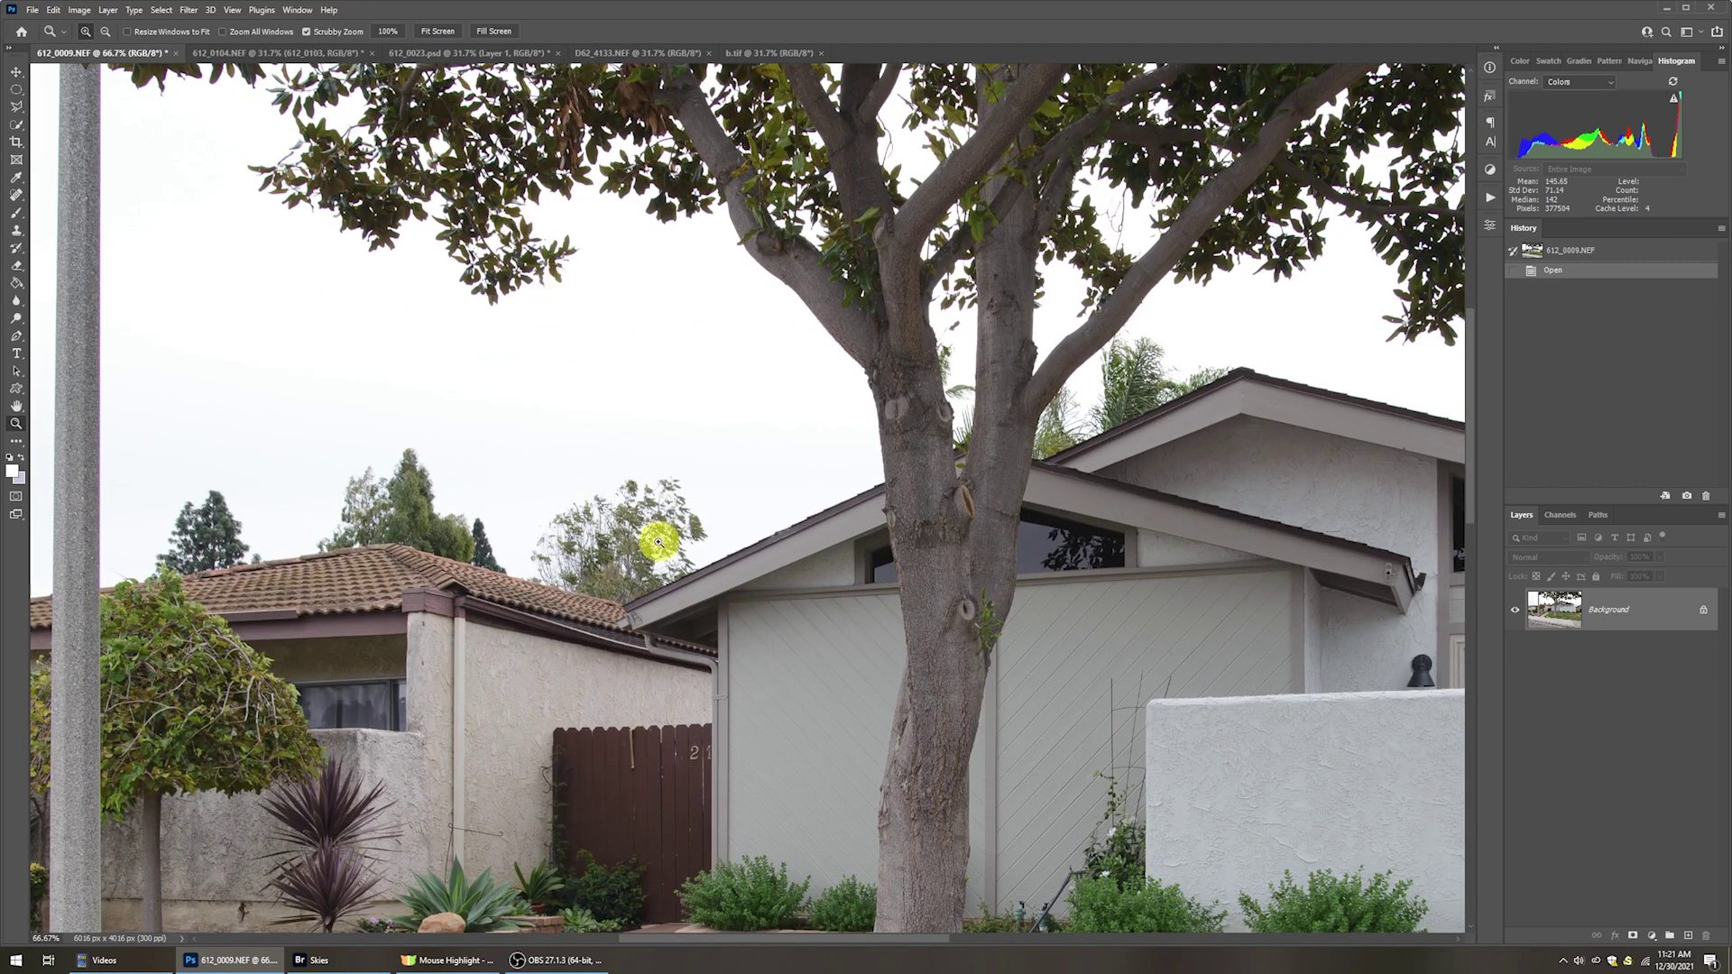
pyautogui.click(627, 523)
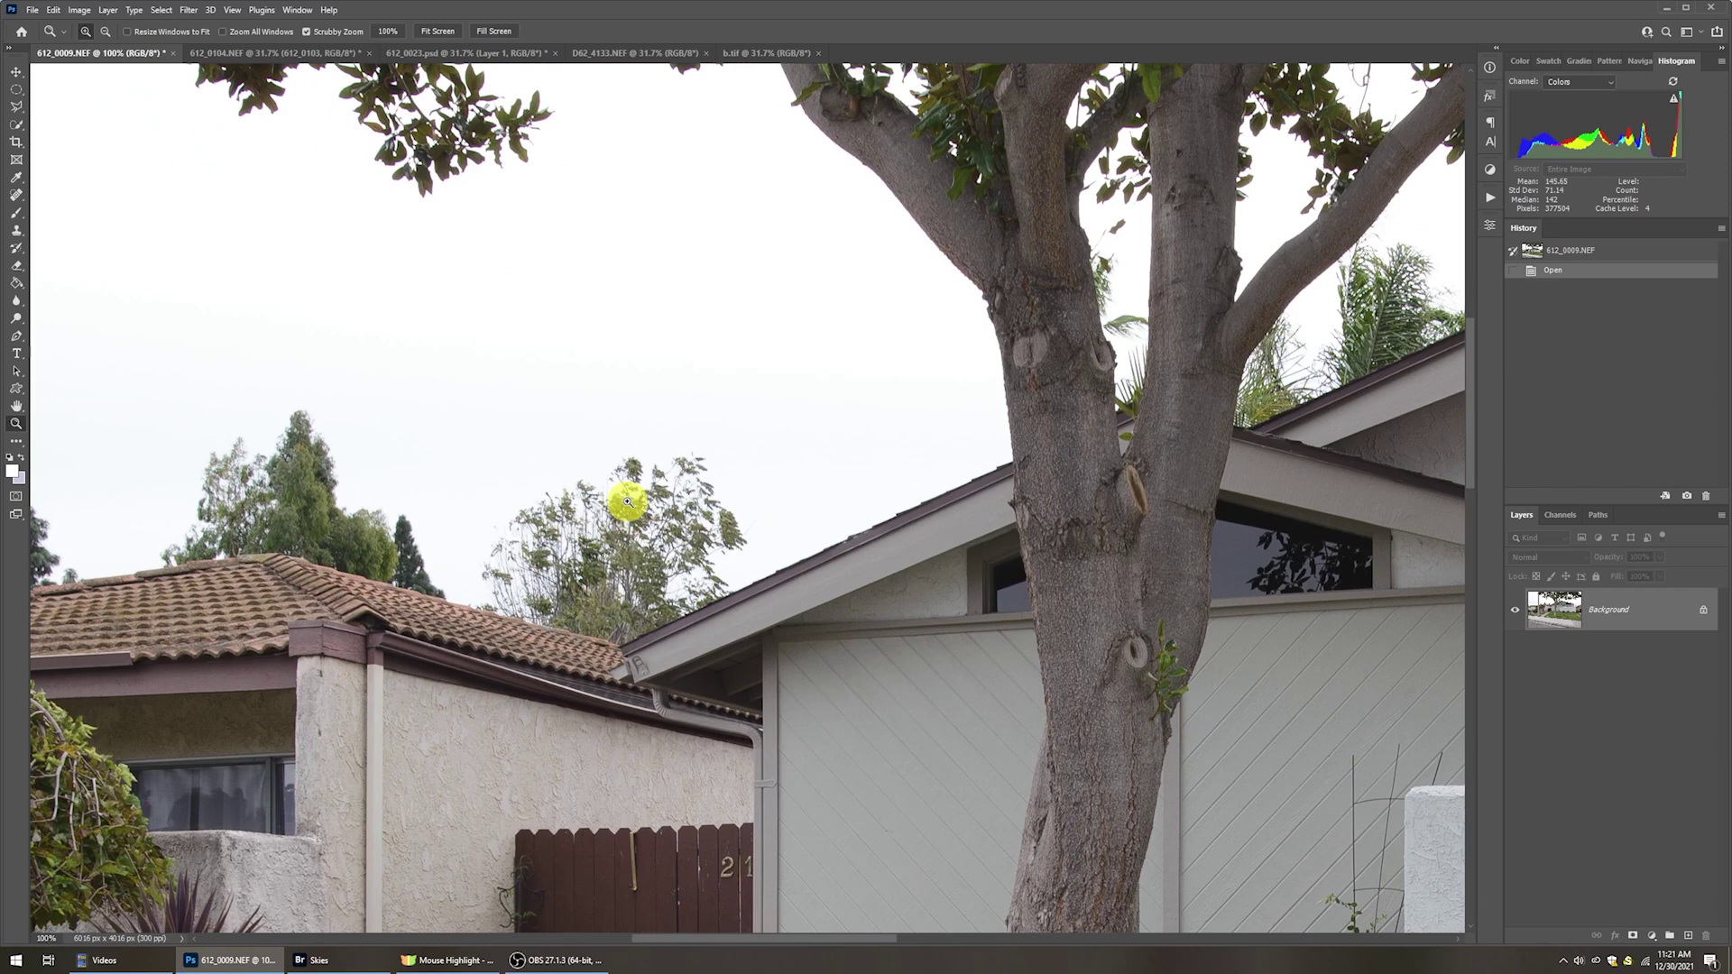
pyautogui.hotkey('ctrl', '0')
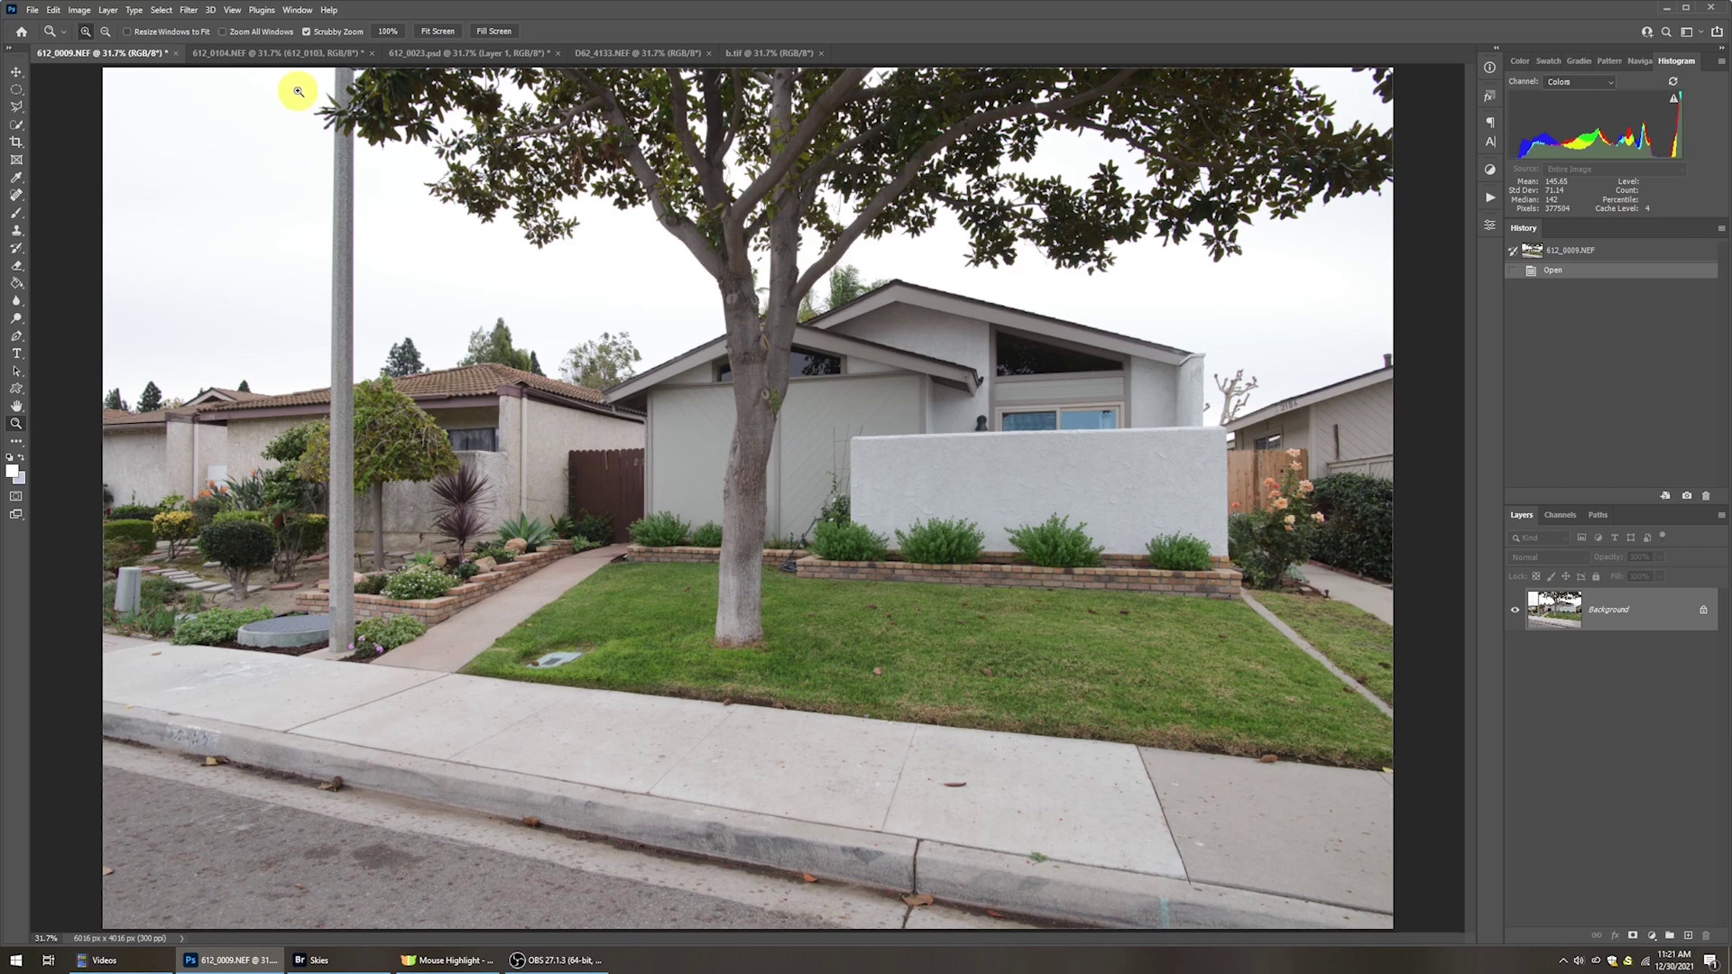
# Inspect the chimney against the sky in the 612_0104 backyard photo, then fit it back.
pyautogui.click(276, 61)
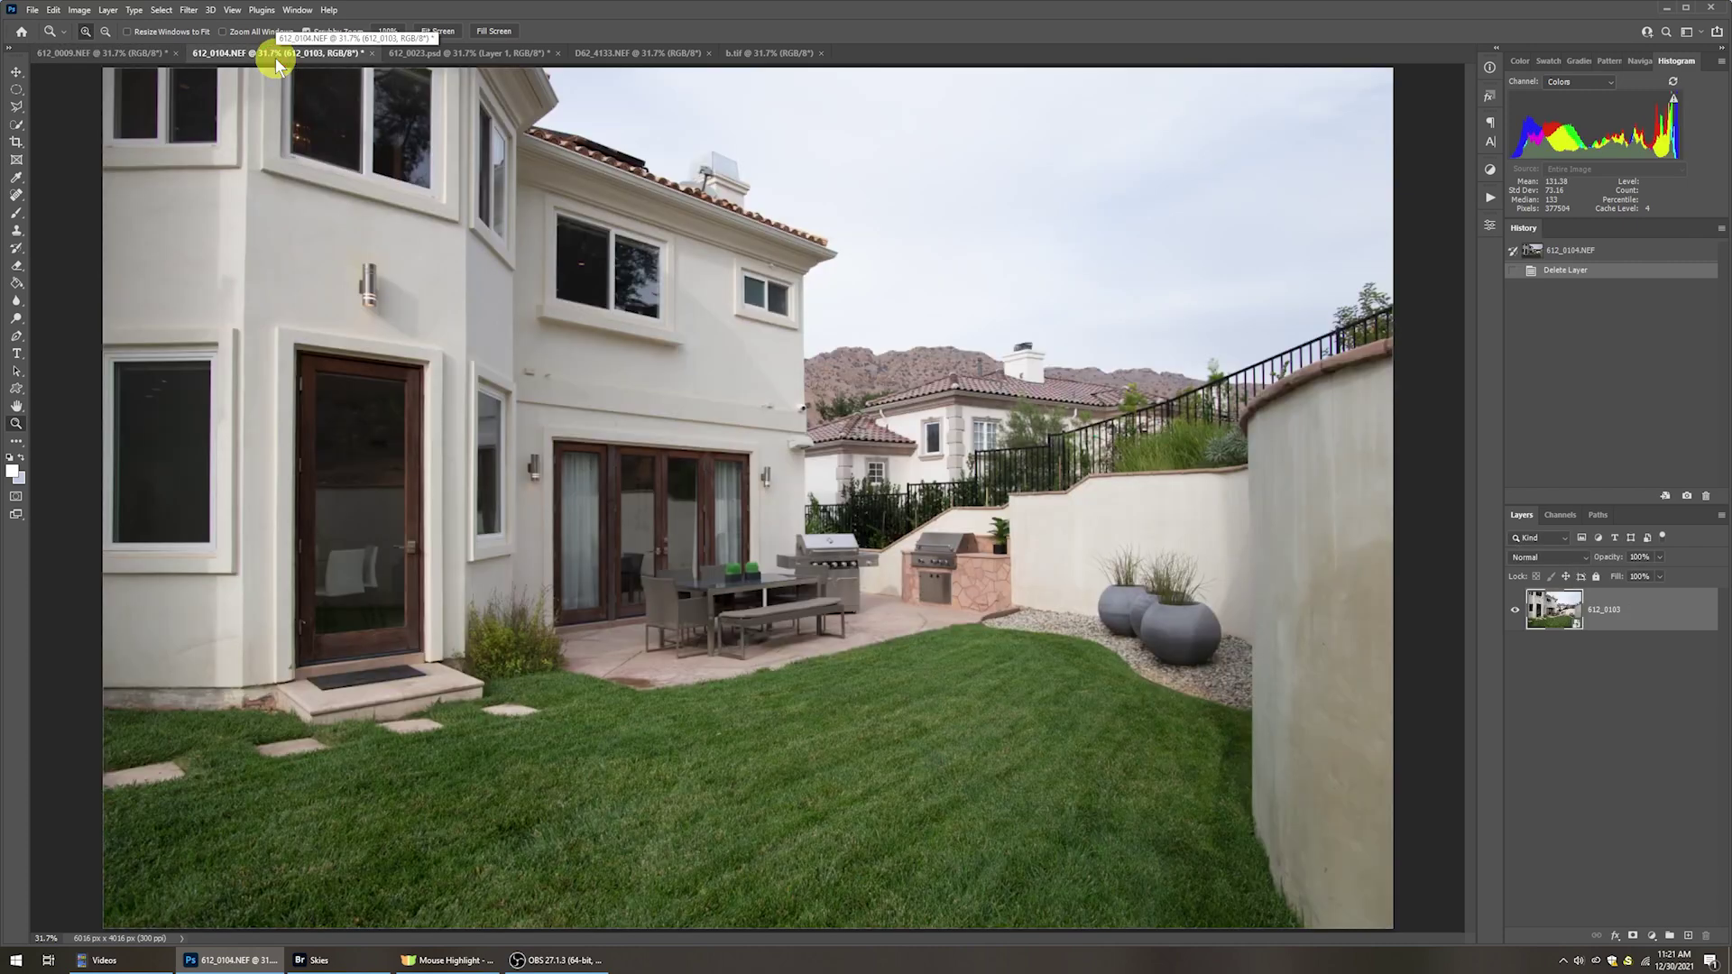
pyautogui.click(719, 165)
pyautogui.click(719, 163)
pyautogui.click(717, 159)
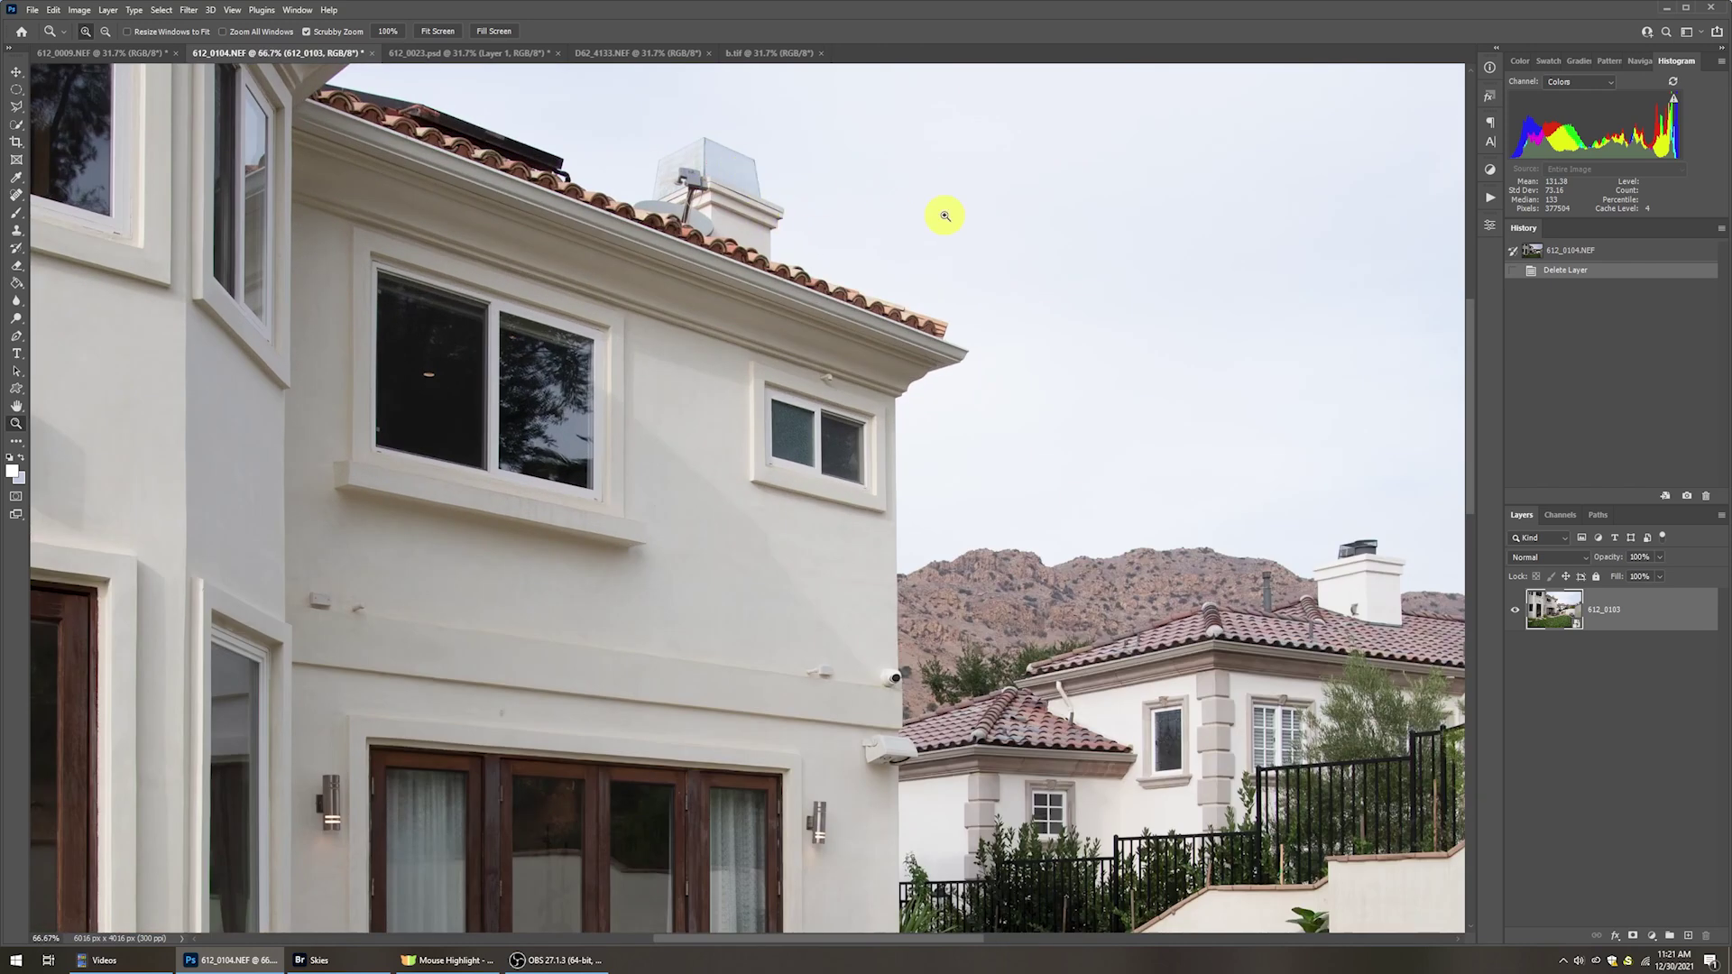
pyautogui.hotkey('ctrl', '0')
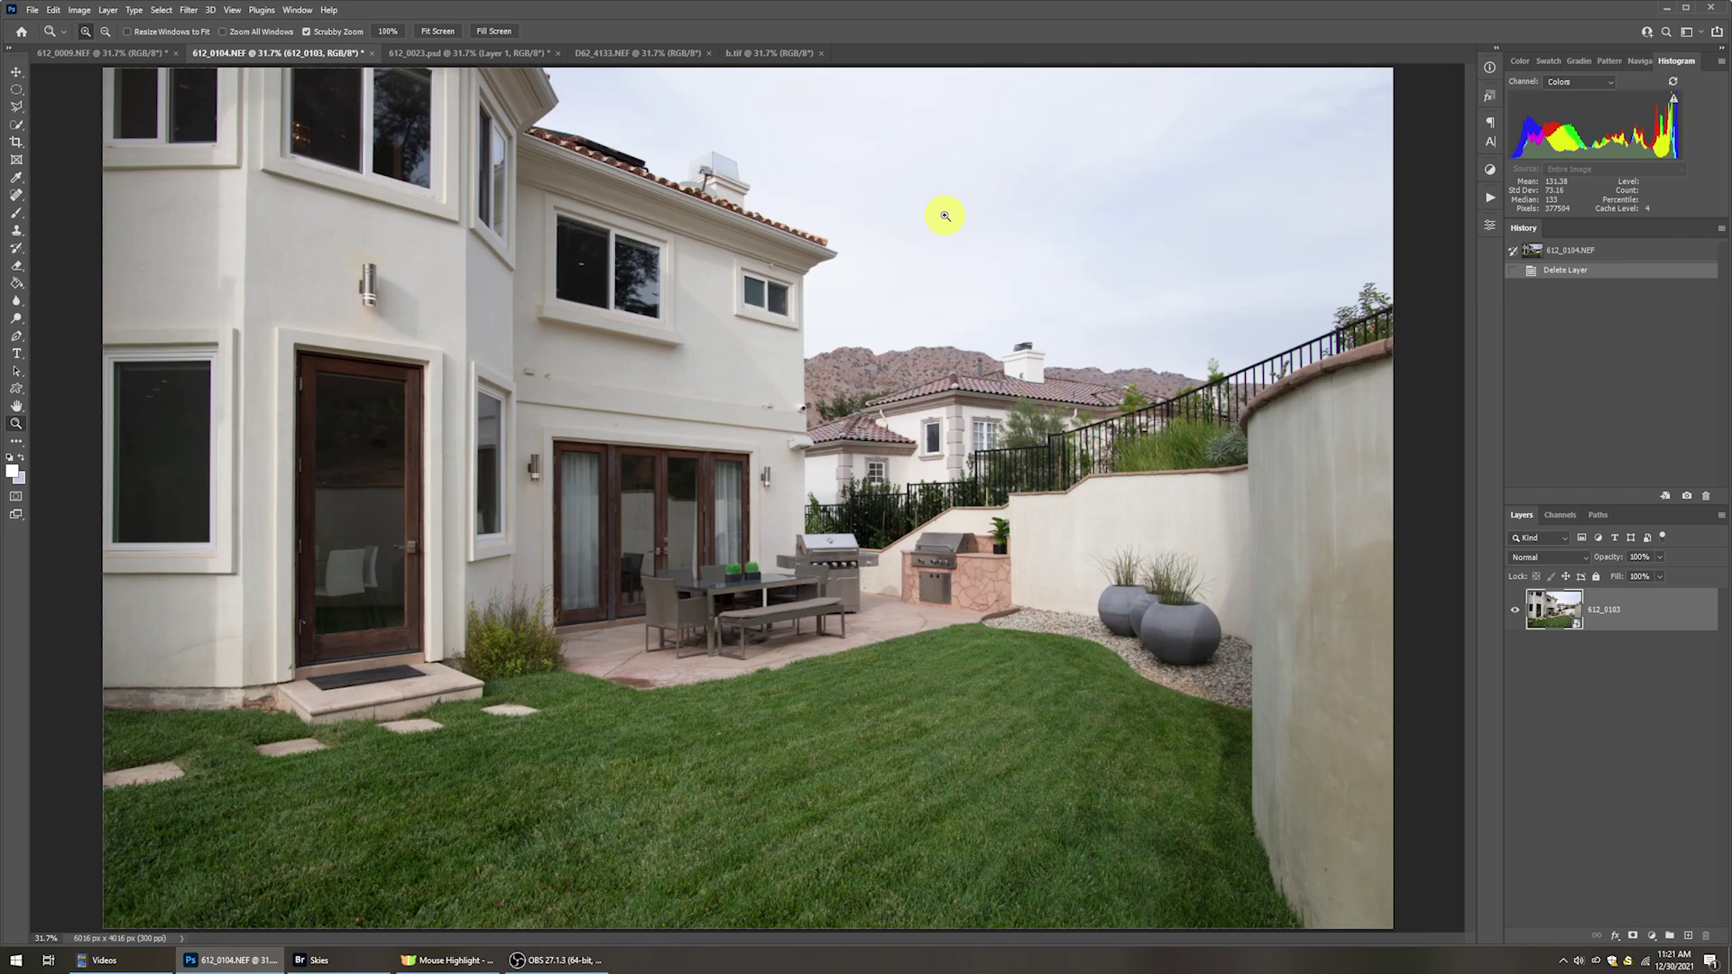
# In 612_0023, toggle Layer 1's mask off and on and hide and show the blue-sky layer.
pyautogui.click(464, 52)
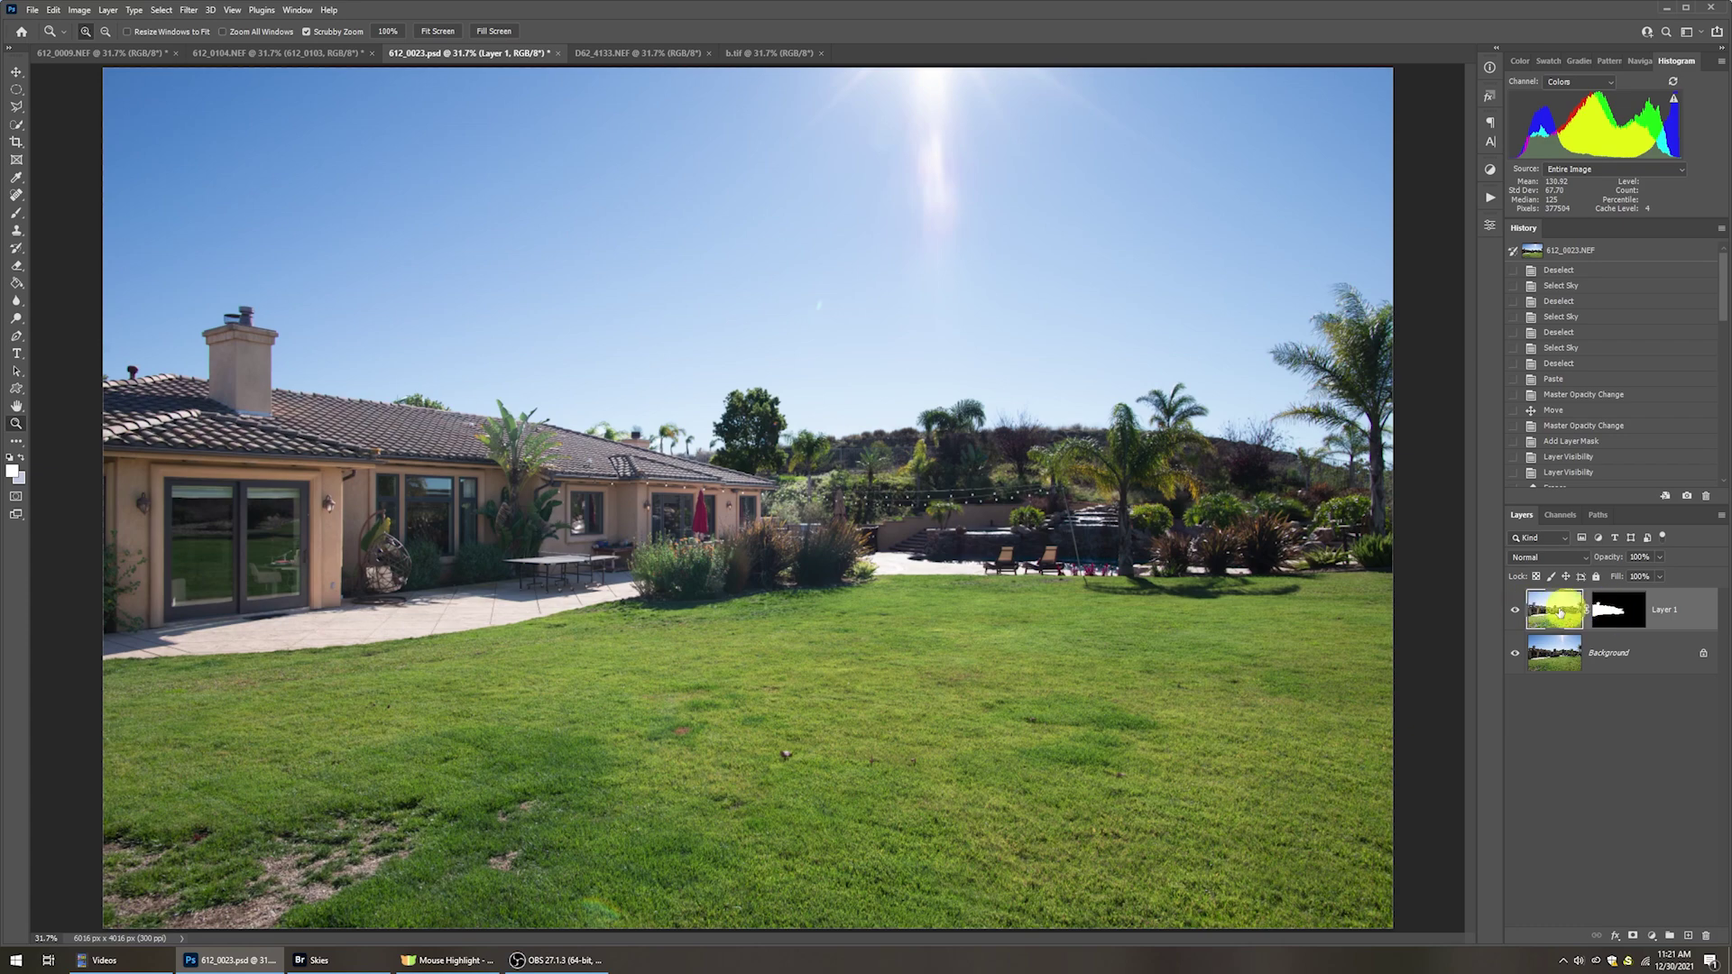
pyautogui.click(1611, 612)
pyautogui.keyDown('shift'); pyautogui.click(1611, 611); pyautogui.keyUp('shift')
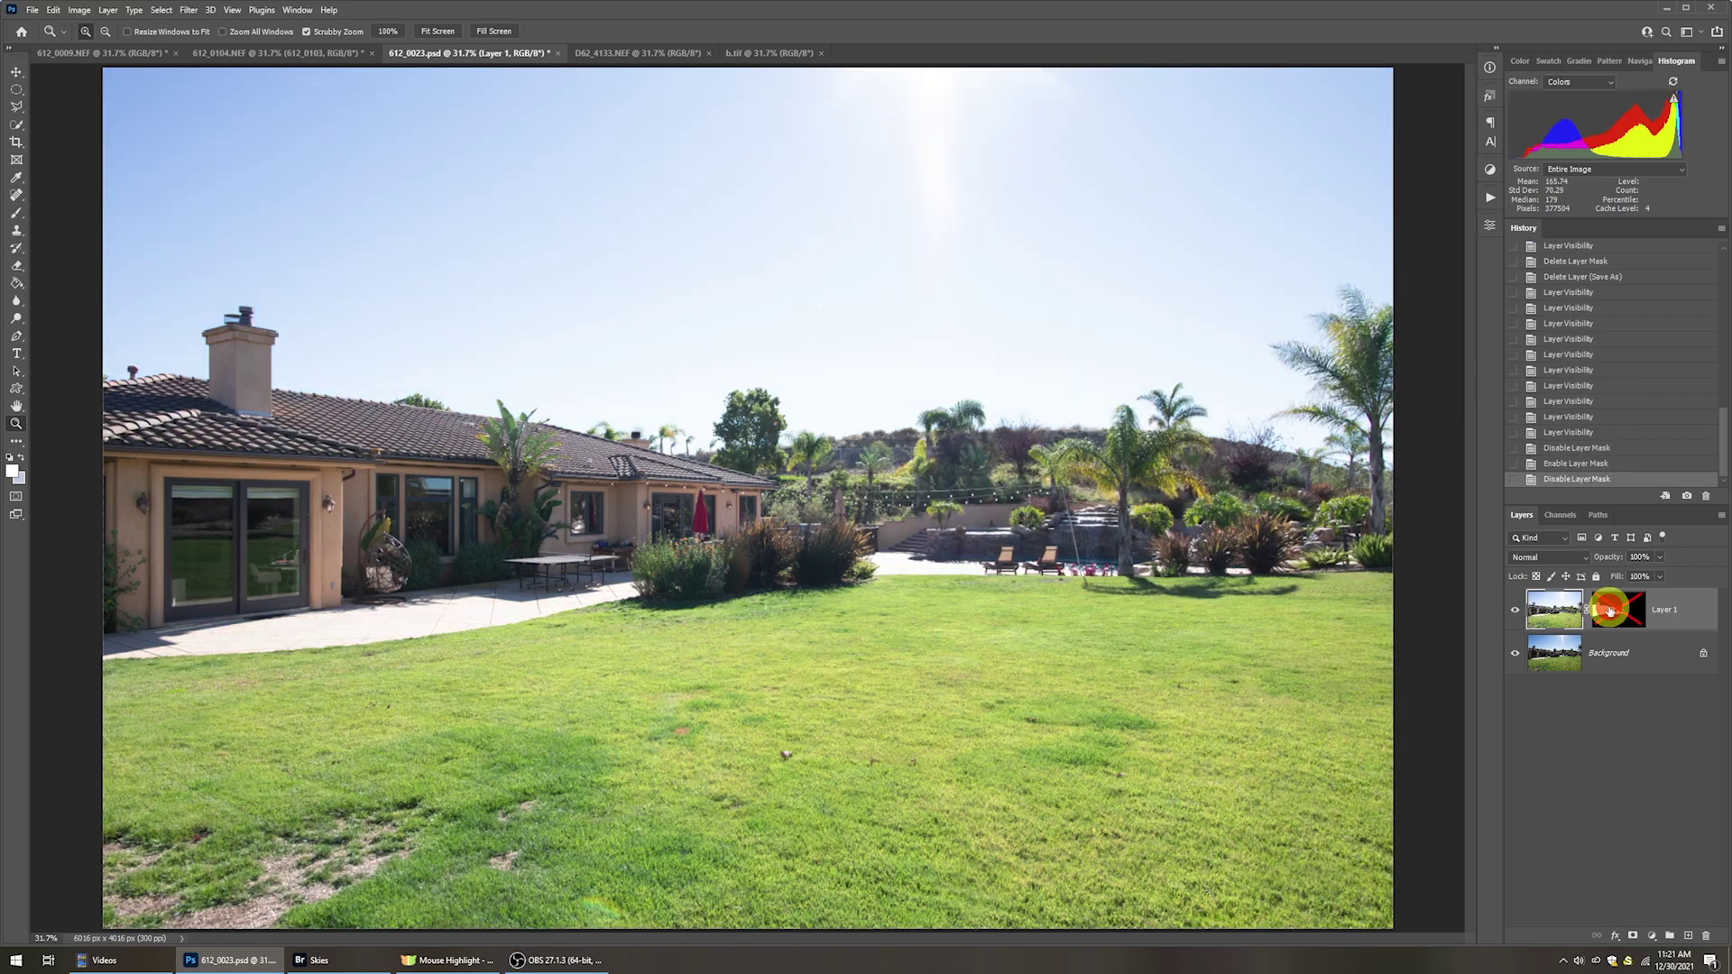
pyautogui.keyDown('shift'); pyautogui.click(1611, 612); pyautogui.keyUp('shift')
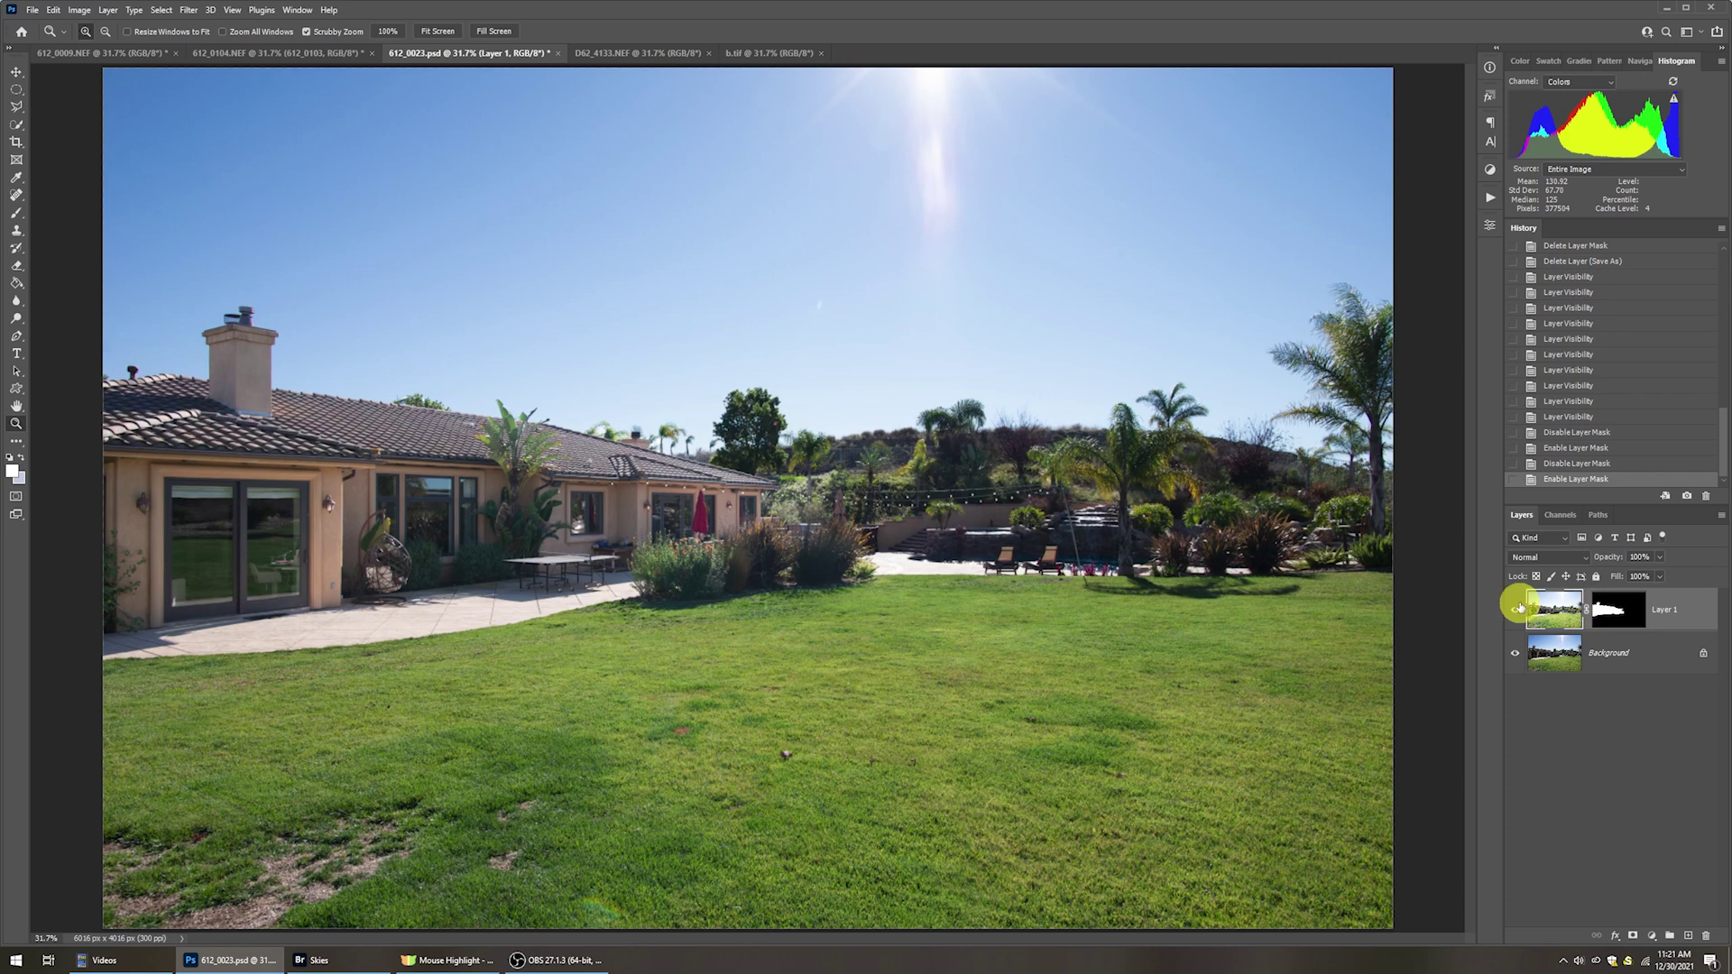
pyautogui.click(1516, 611)
pyautogui.click(1516, 611)
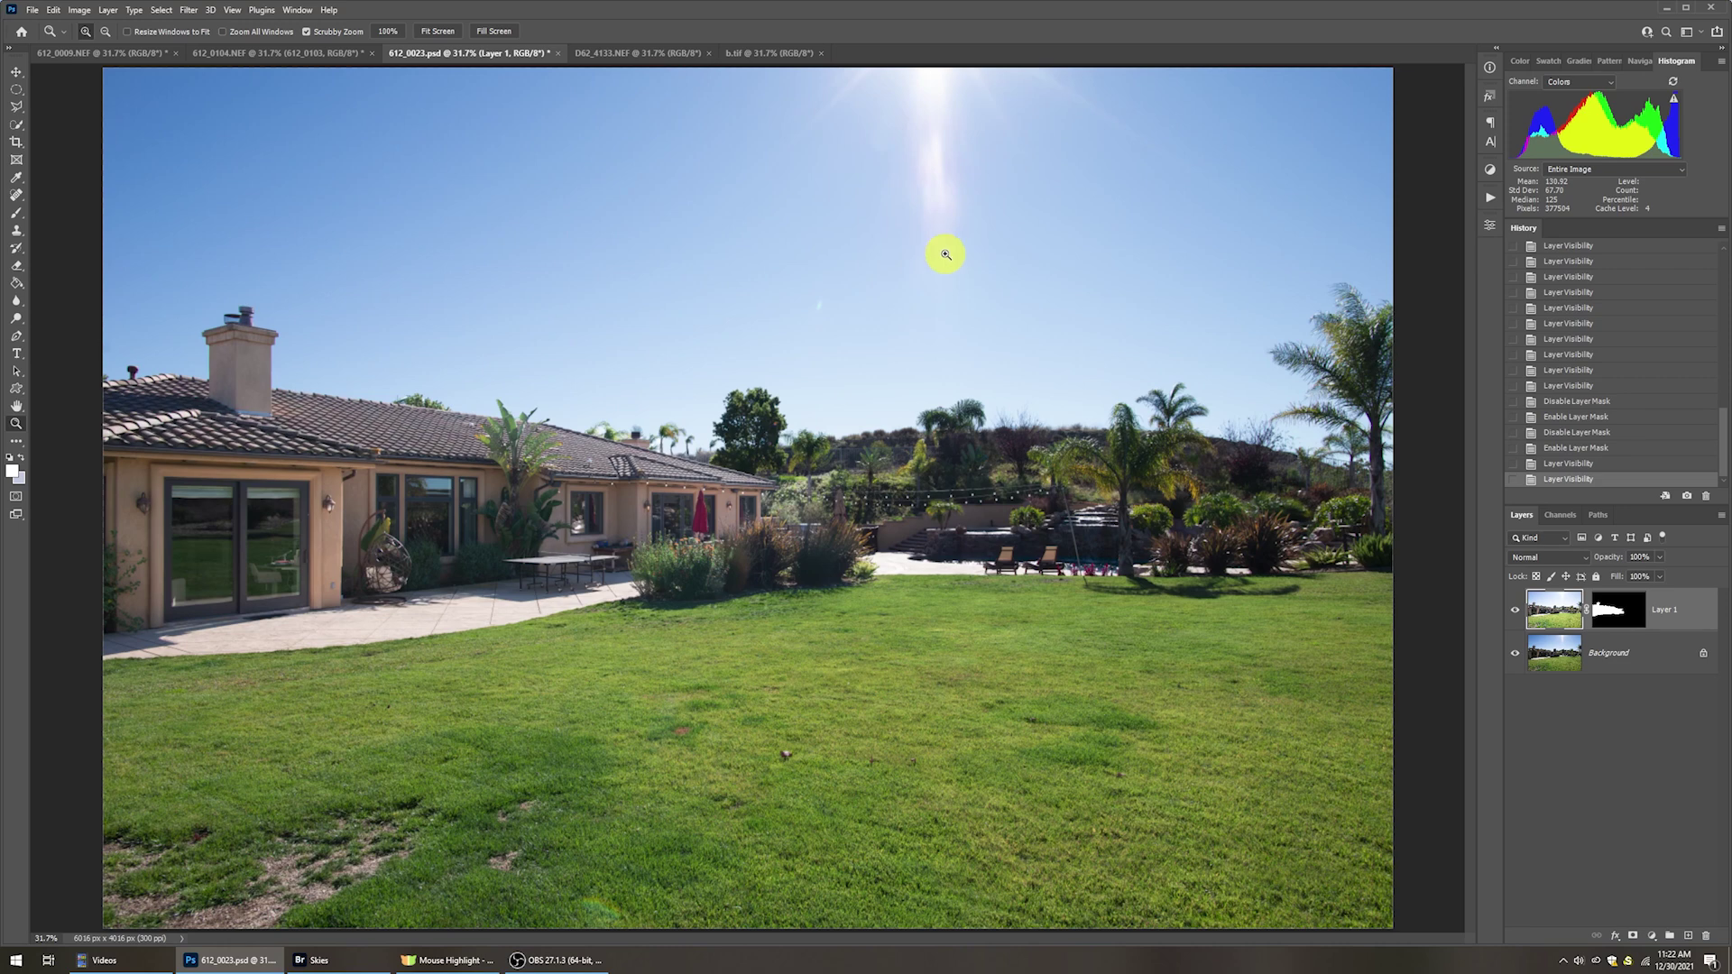
pyautogui.click(614, 54)
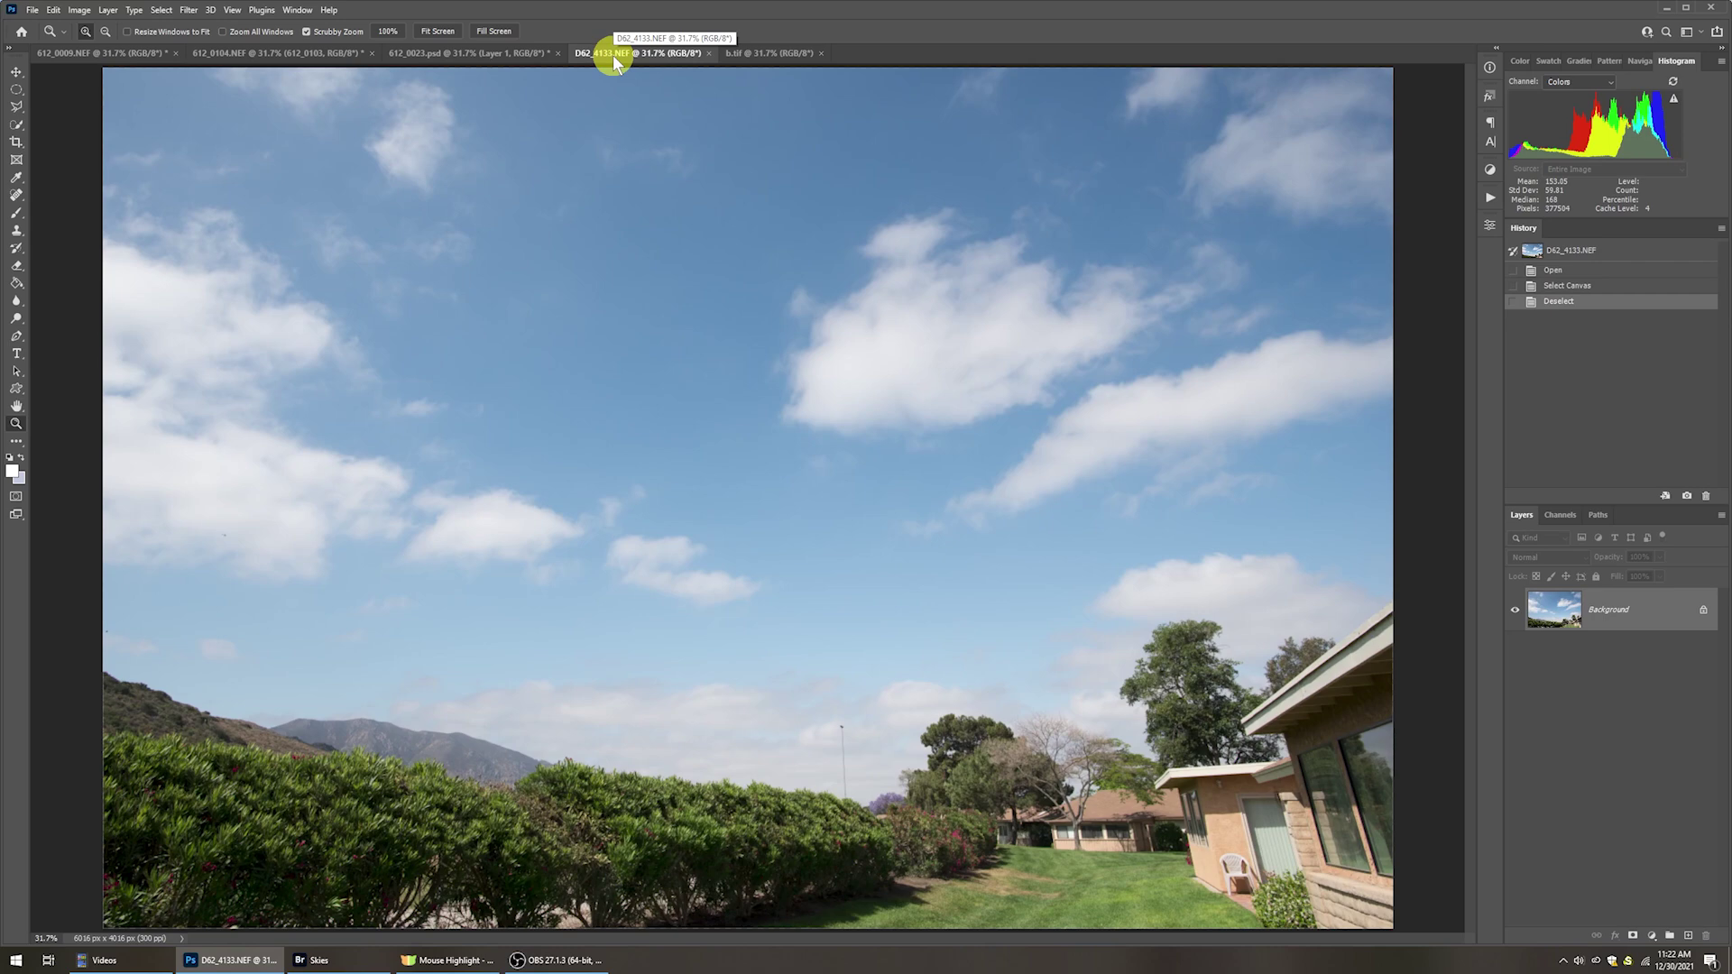
# Flip through the 612_0104, D62_4133, 612_0023 and b.tif photos, ending on 612_0009.
pyautogui.click(294, 52)
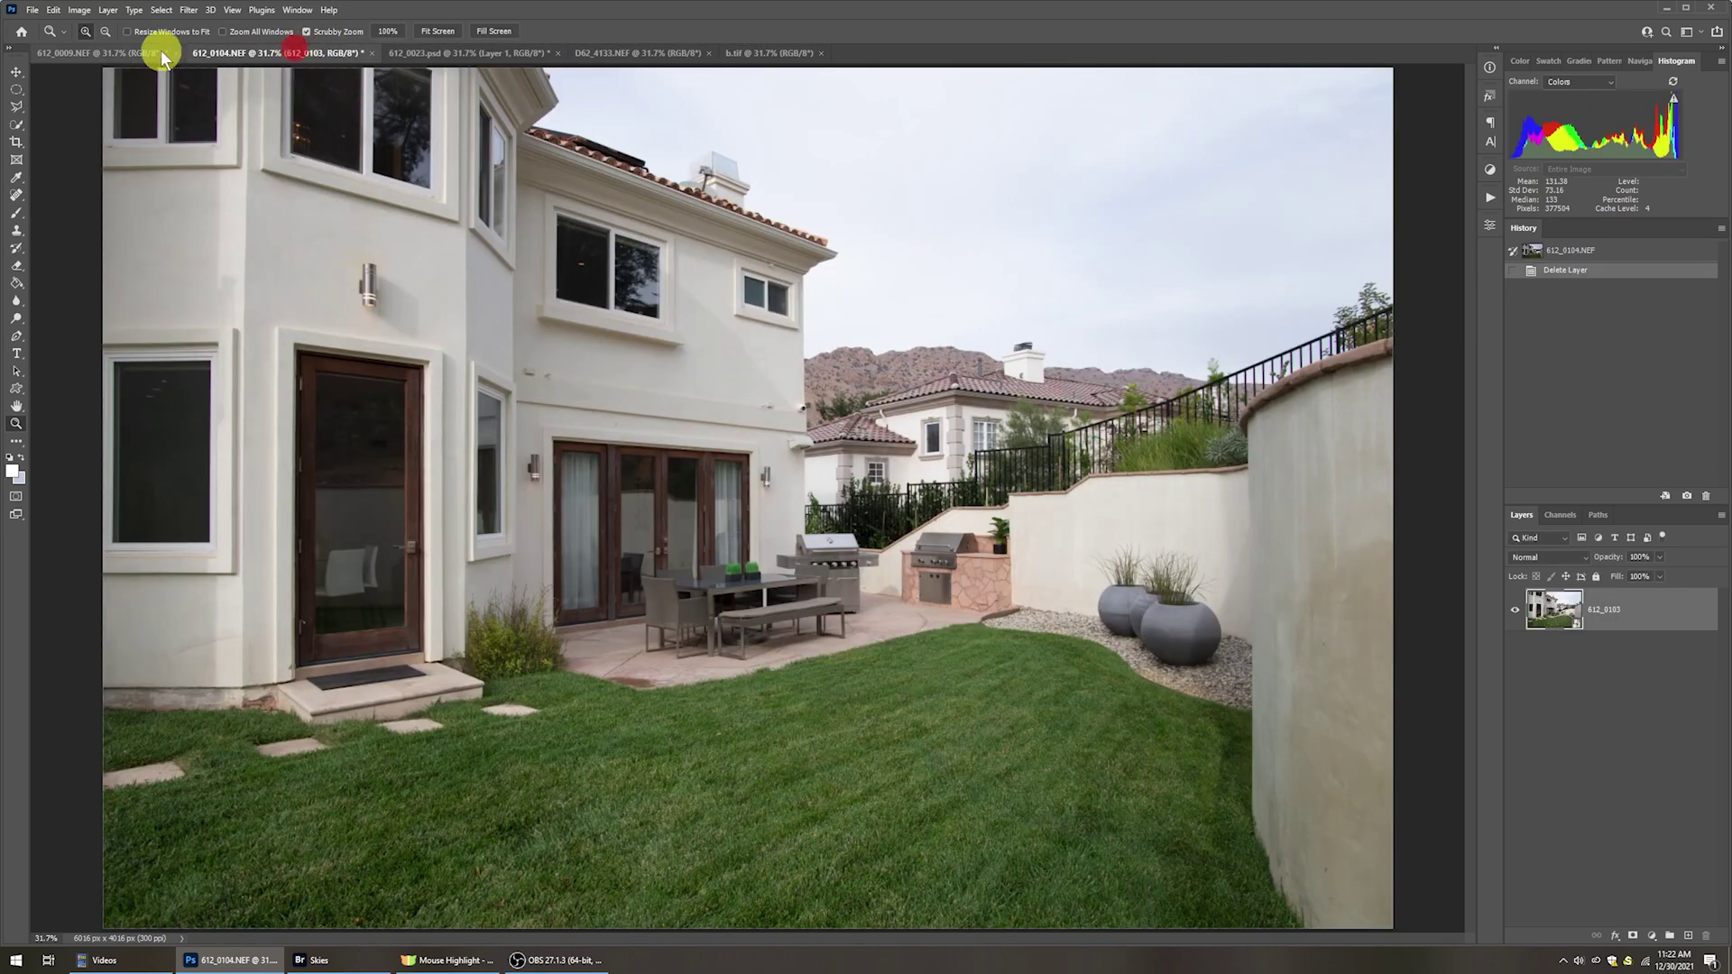
pyautogui.click(113, 54)
pyautogui.click(624, 54)
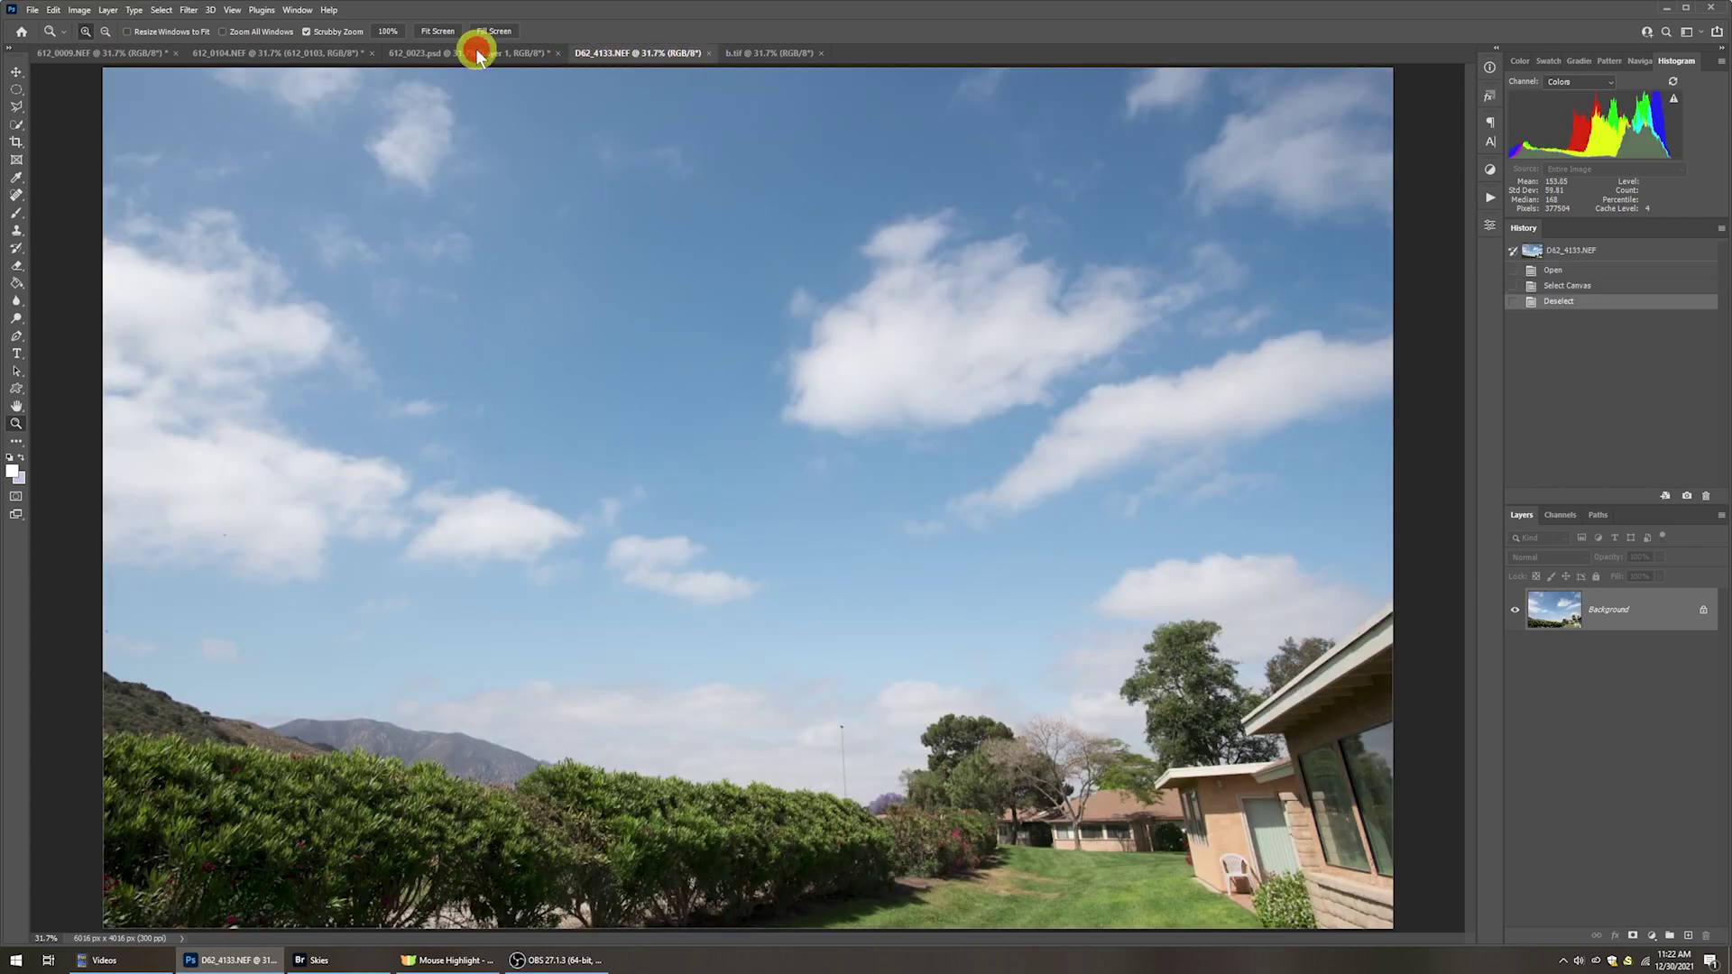
pyautogui.click(478, 56)
pyautogui.click(765, 54)
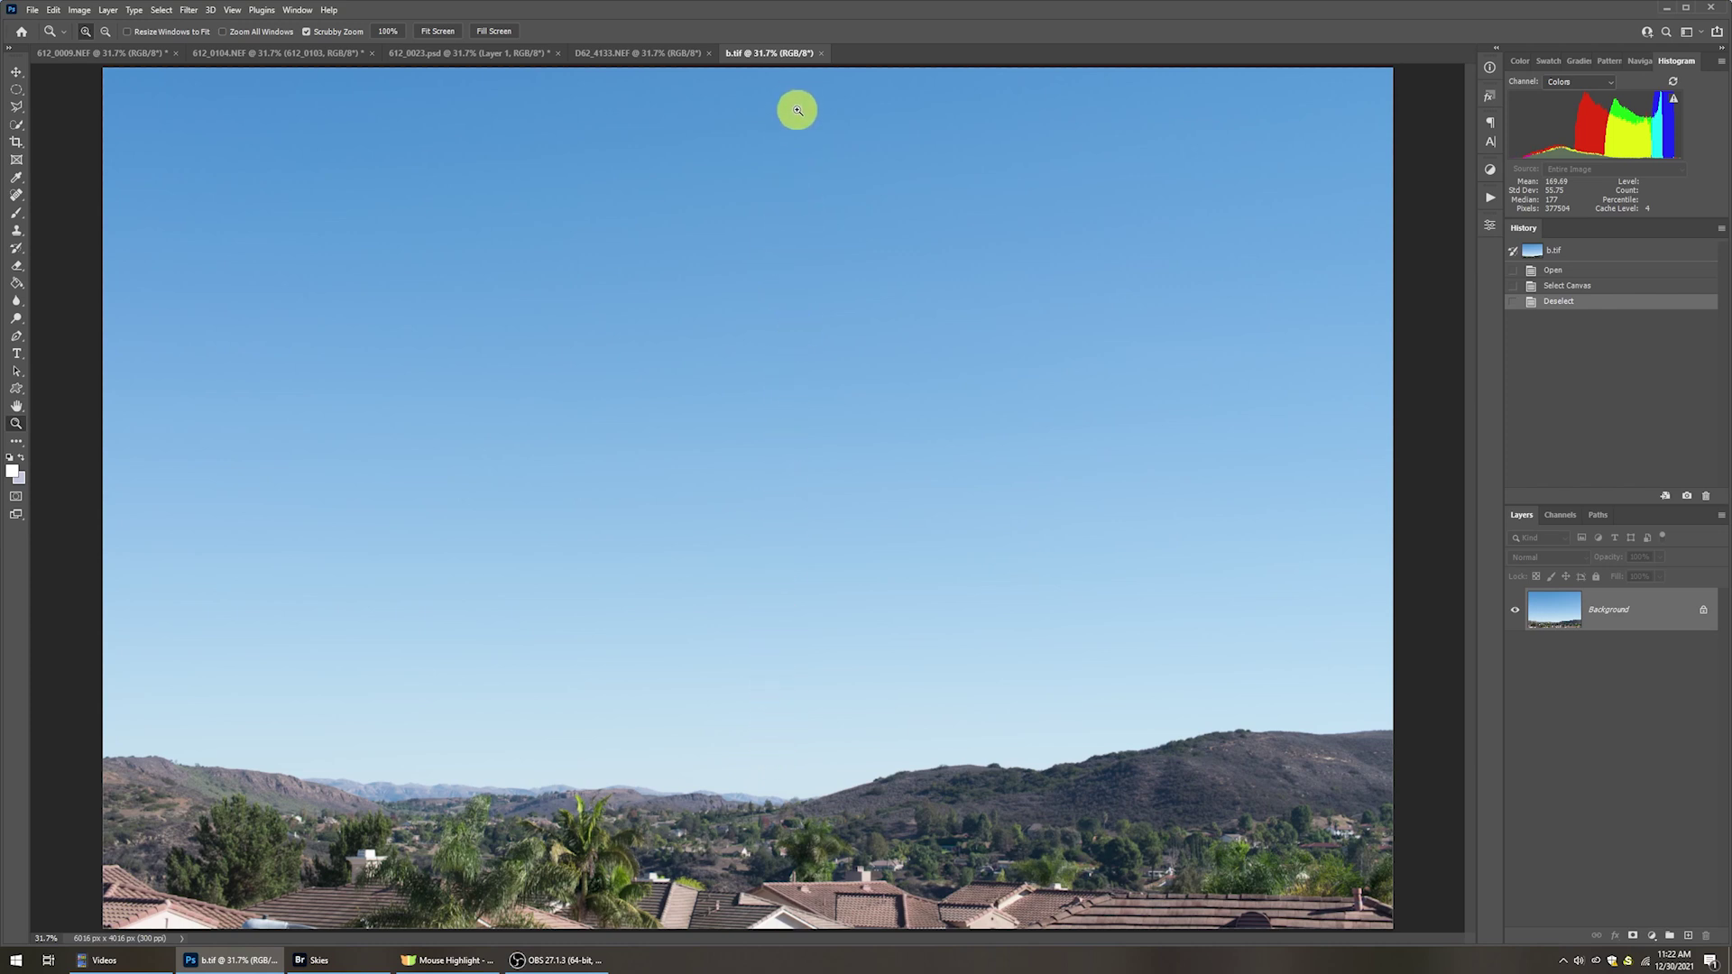
pyautogui.click(69, 56)
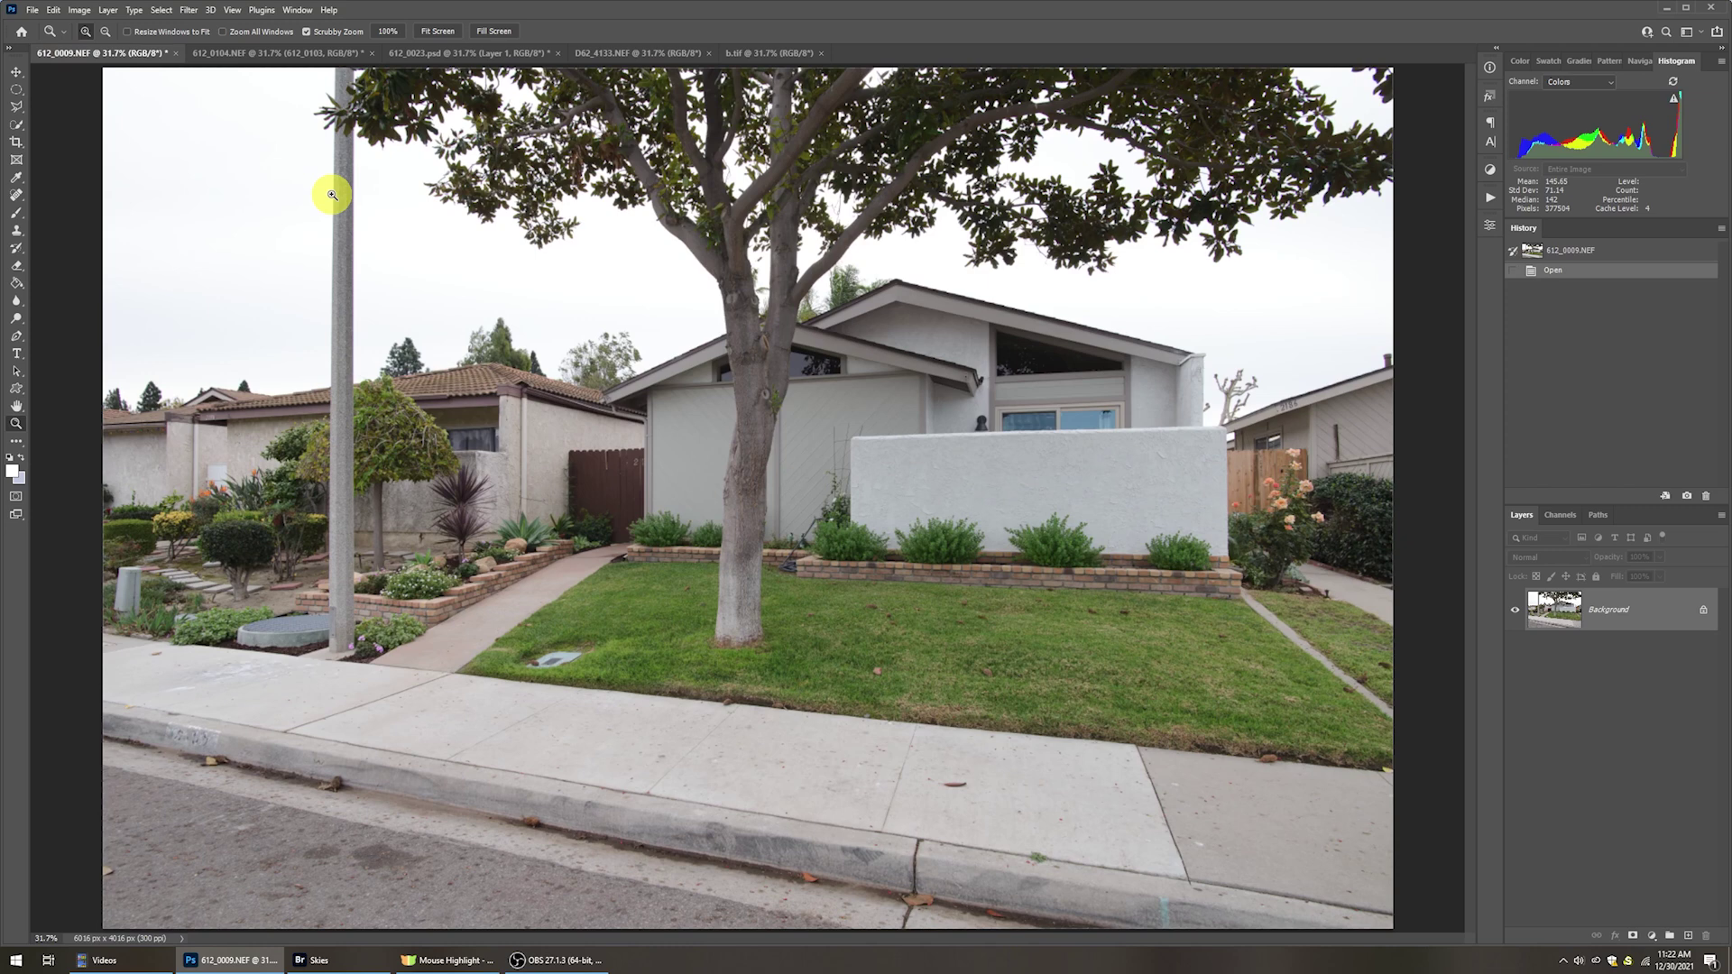
pyautogui.click(53, 11)
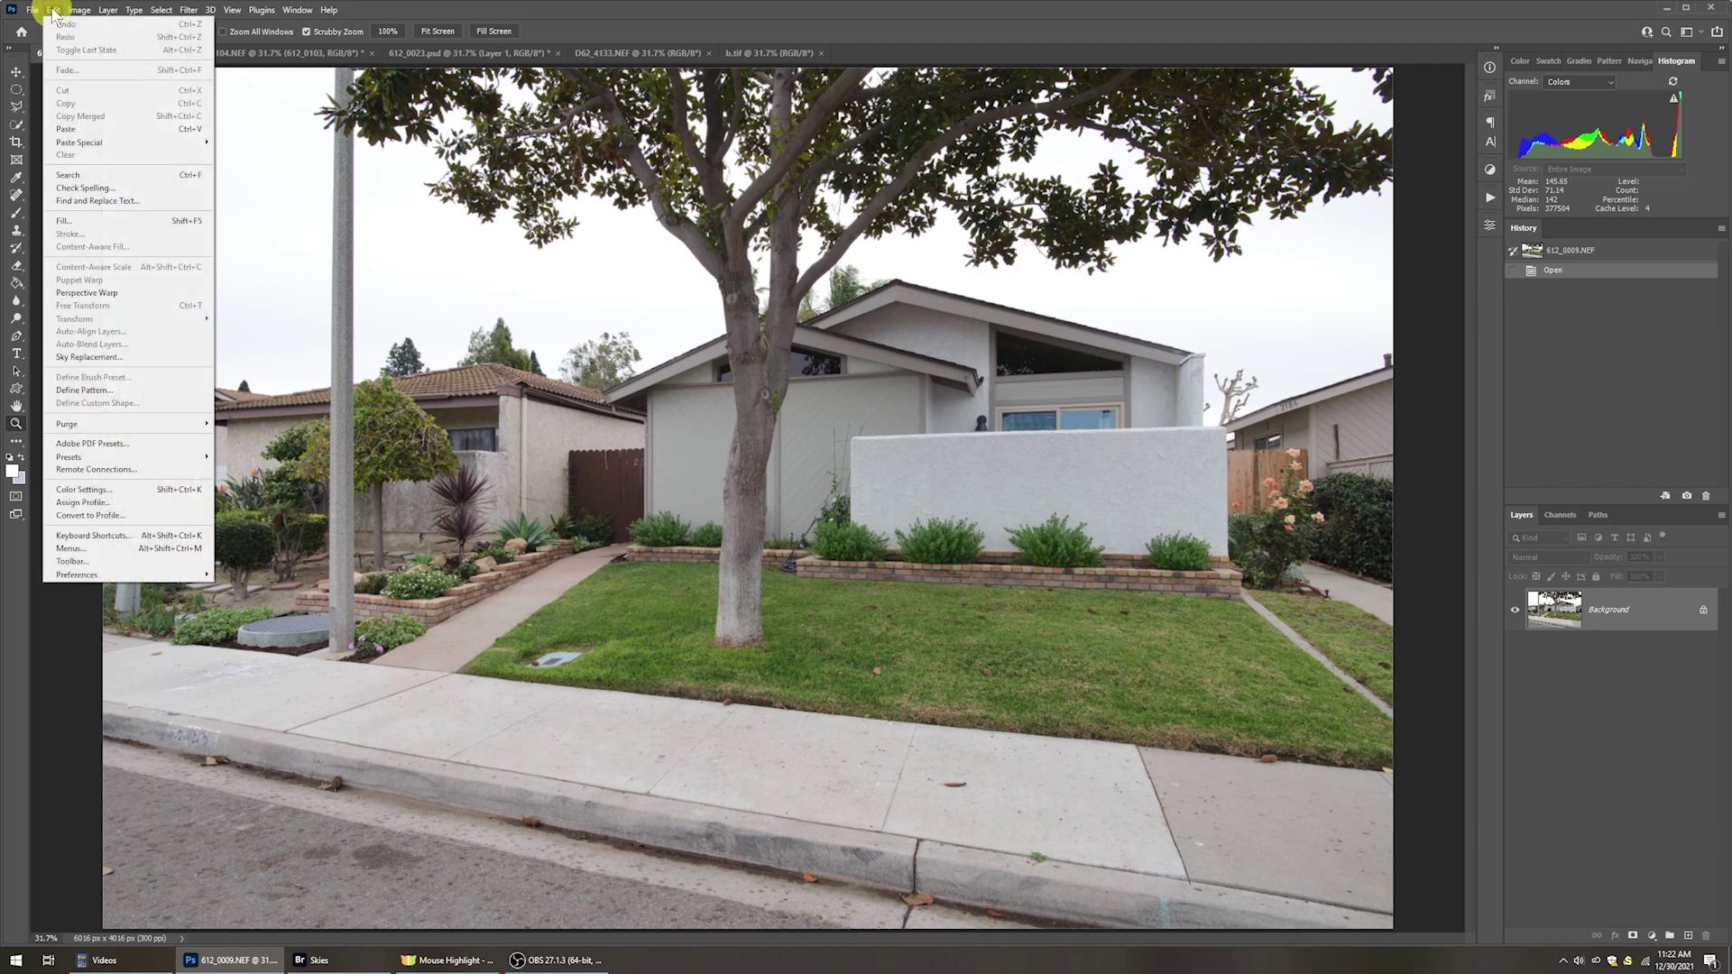
pyautogui.click(158, 358)
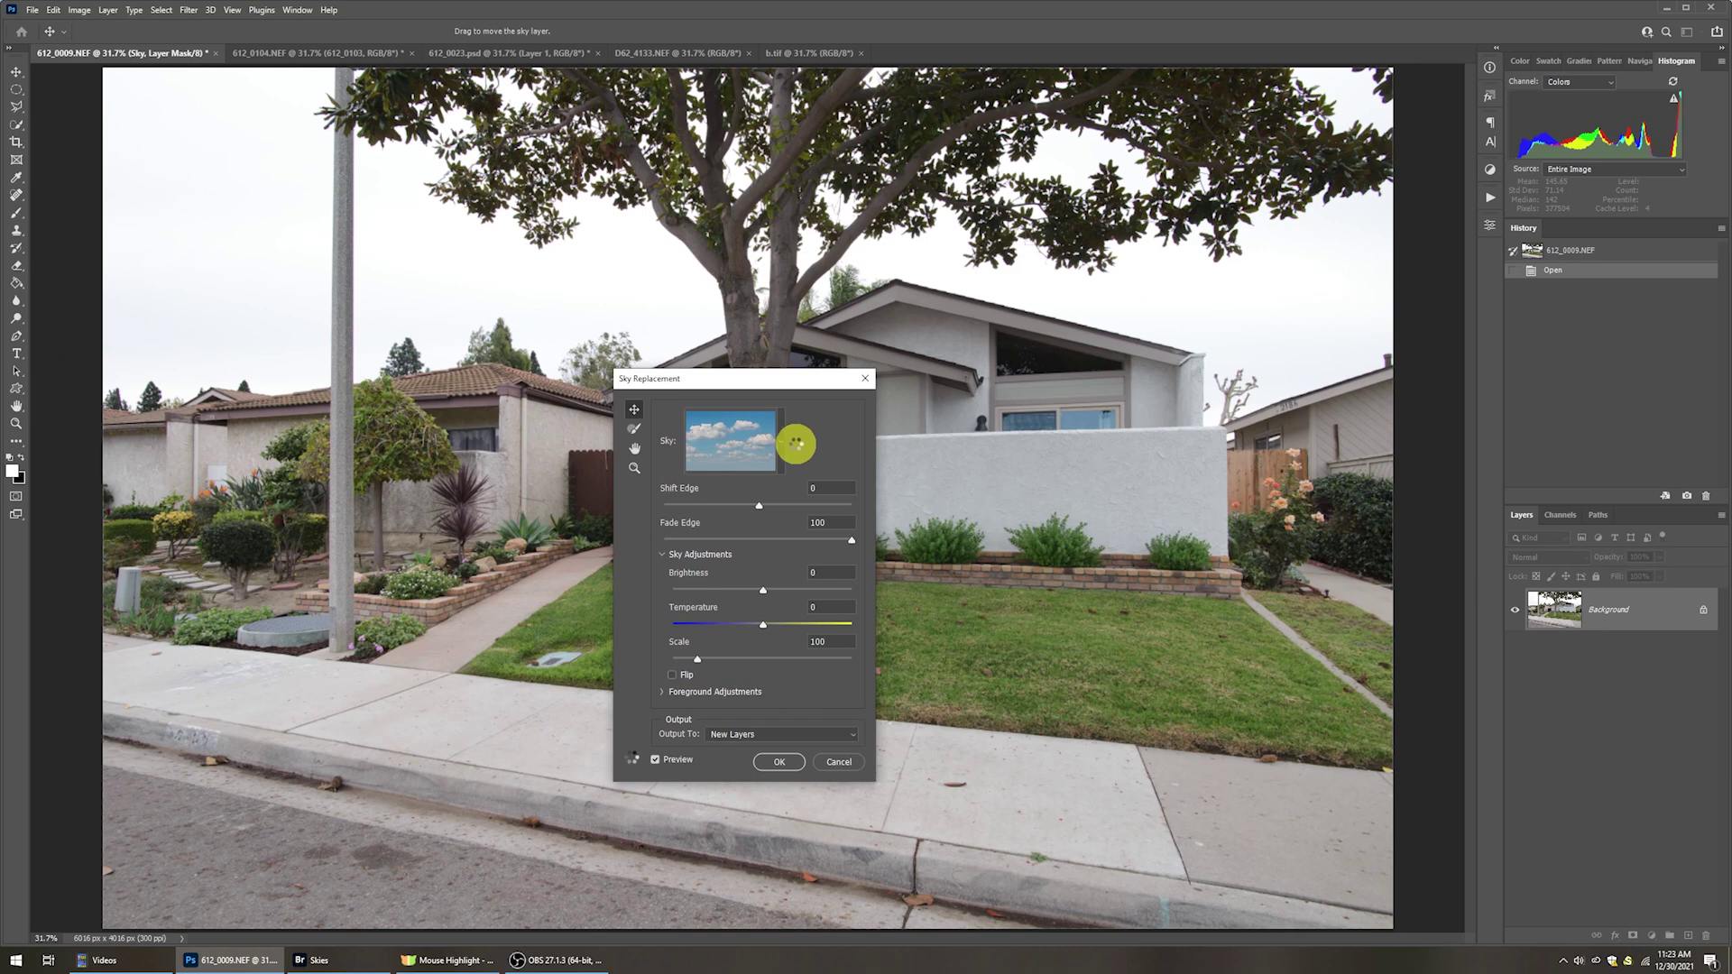
pyautogui.click(781, 444)
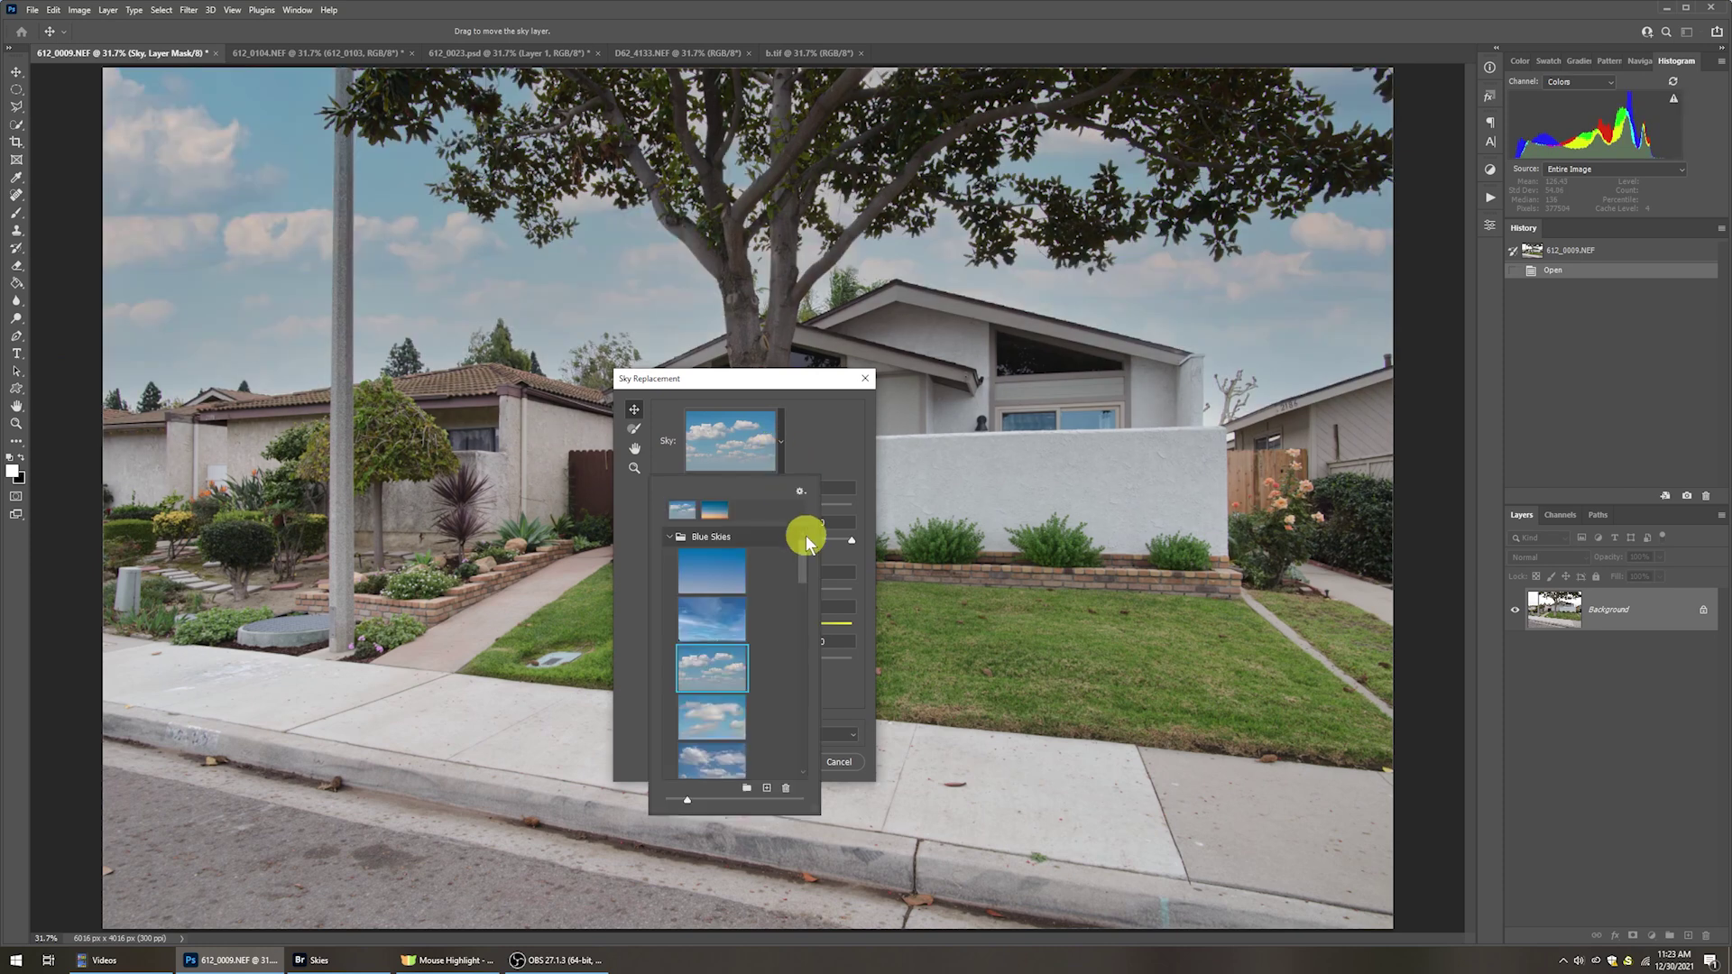
pyautogui.moveTo(804, 549); pyautogui.dragTo(797, 708)
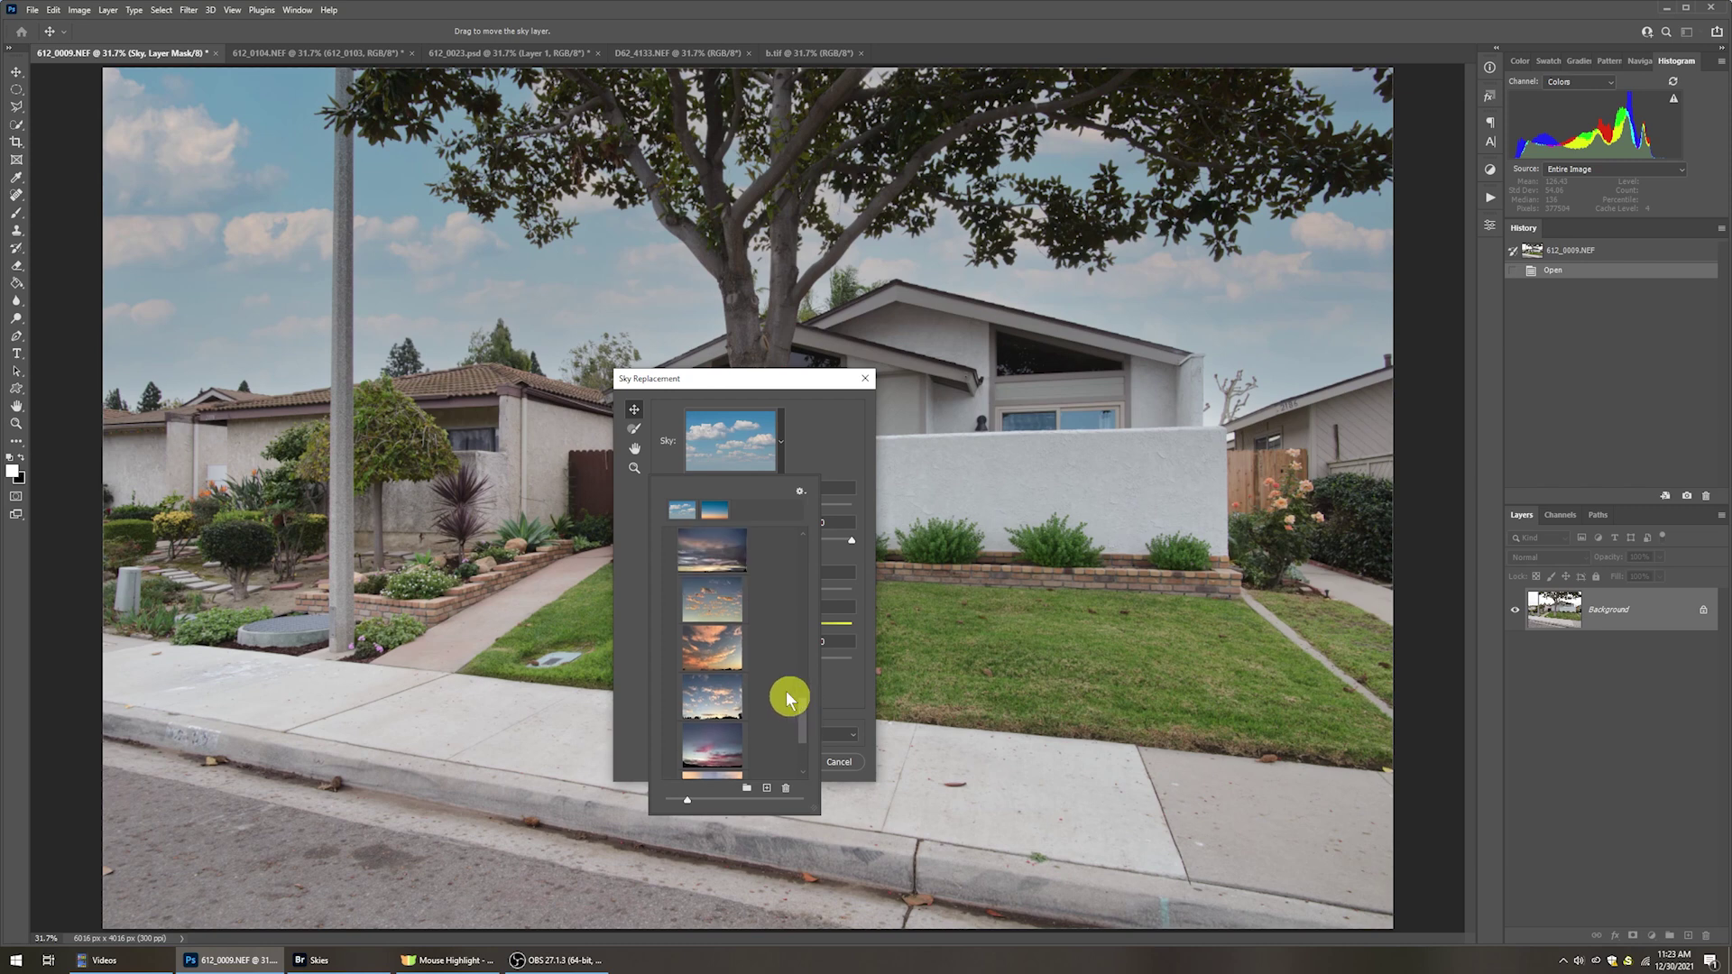
pyautogui.click(718, 650)
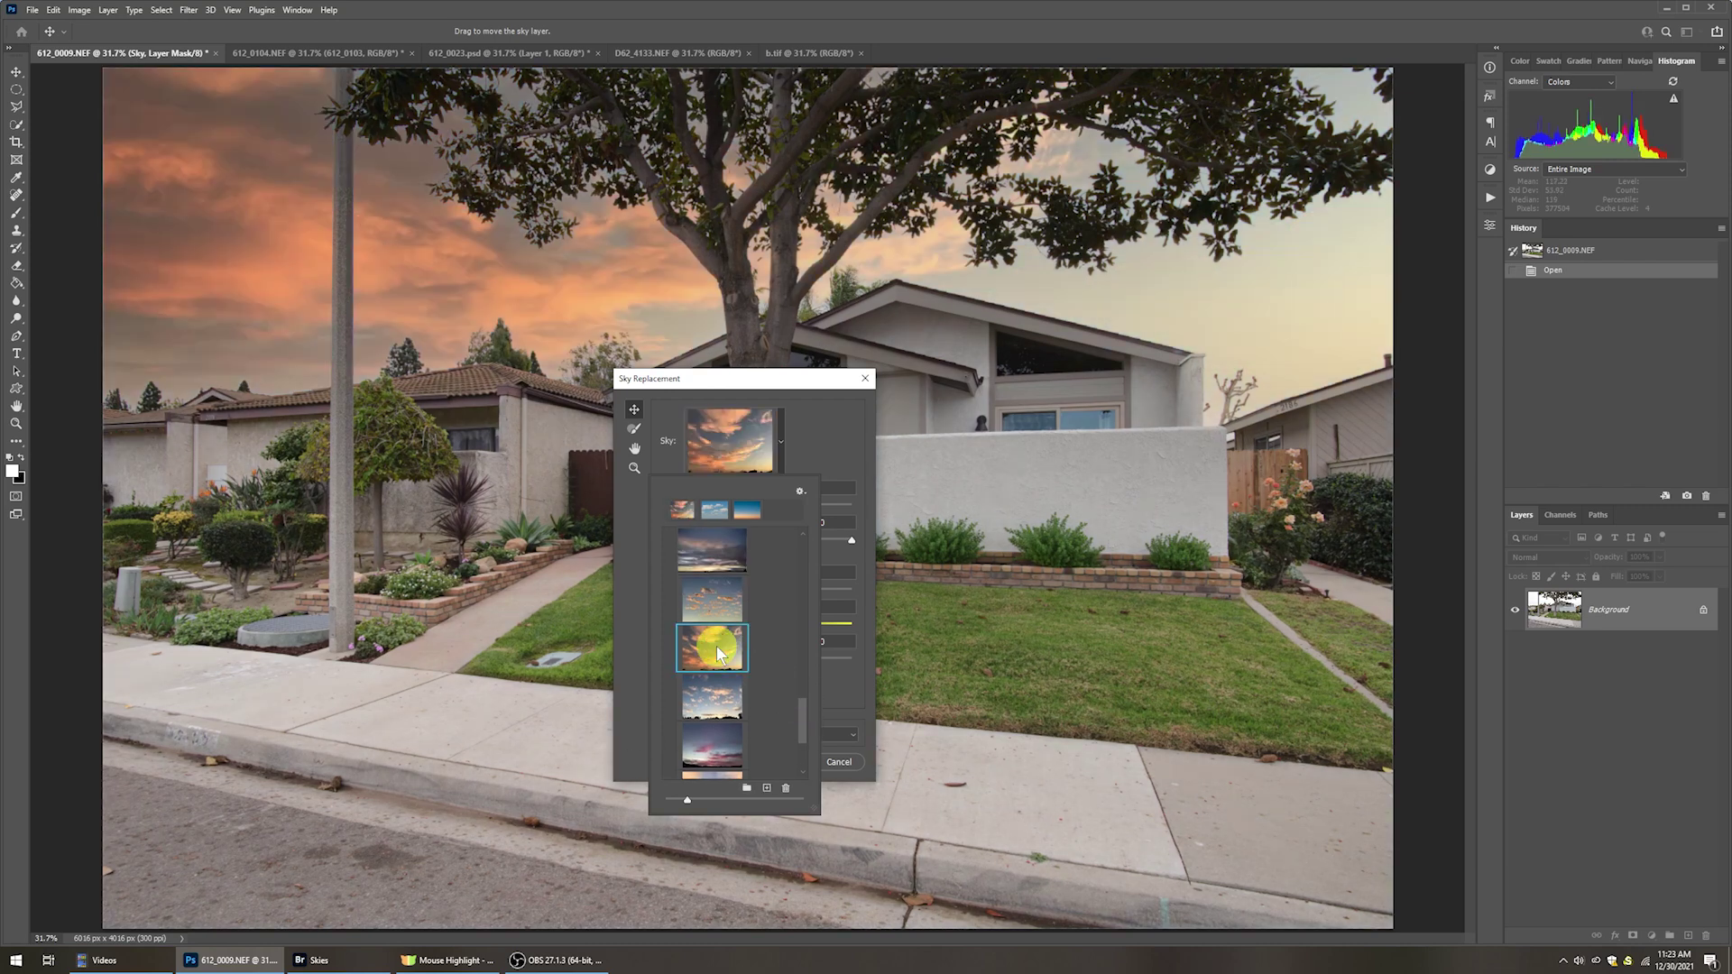
pyautogui.click(830, 420)
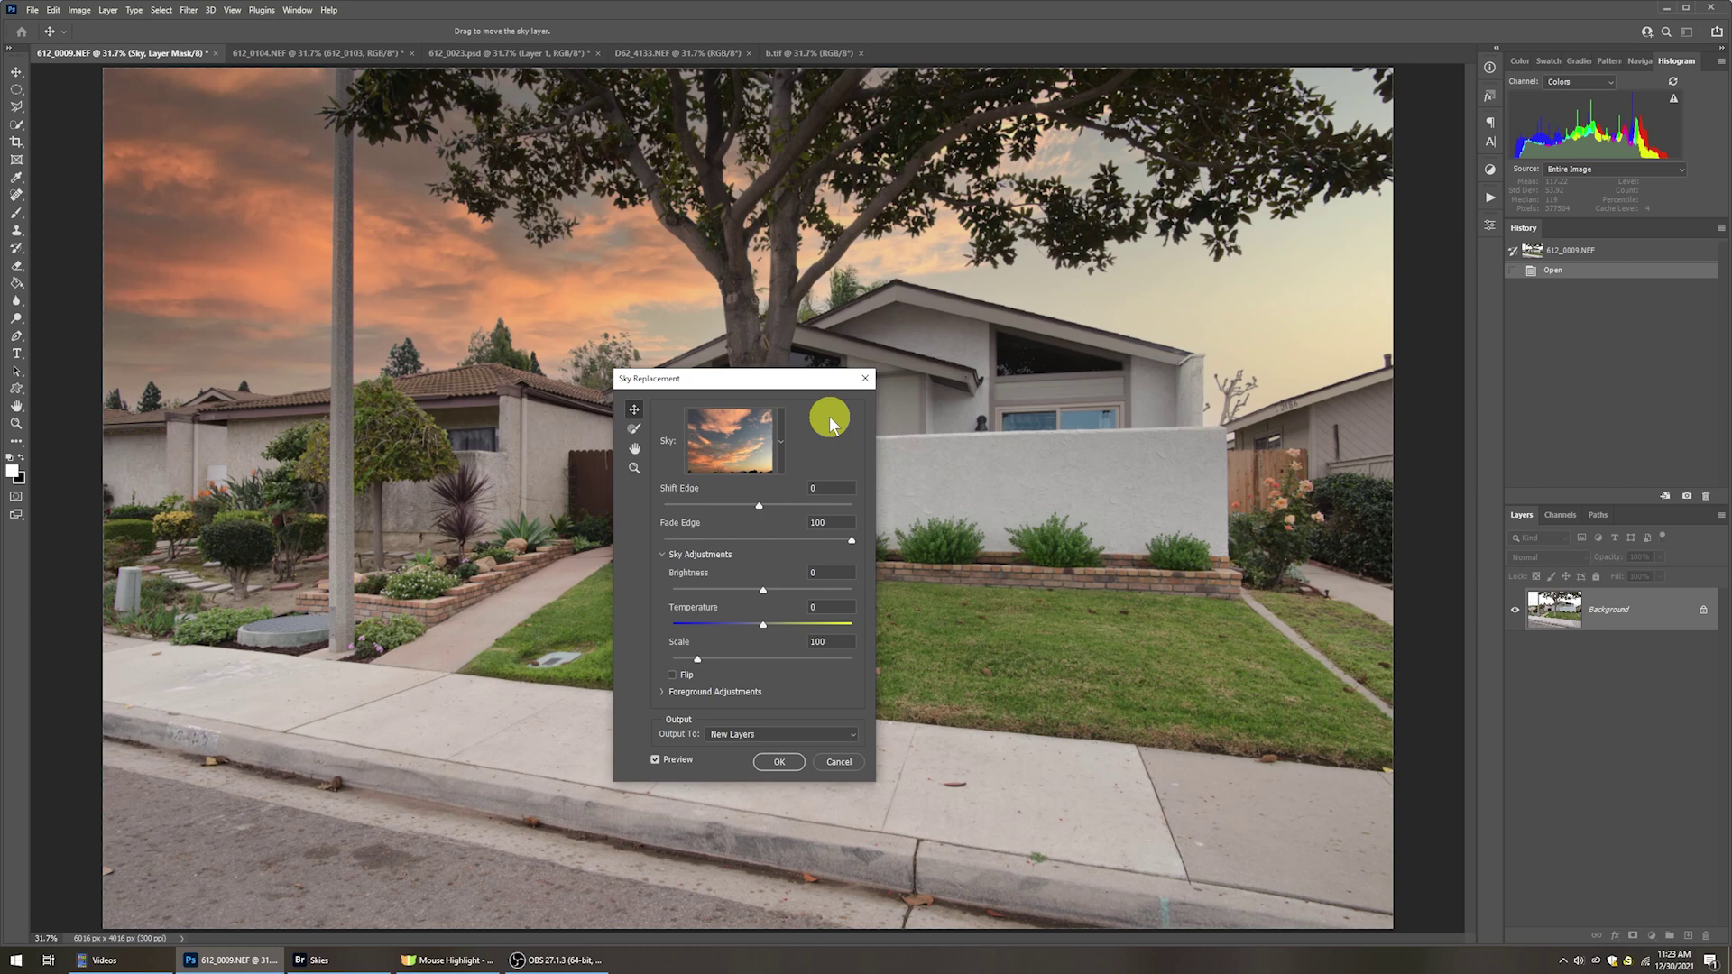
pyautogui.click(841, 762)
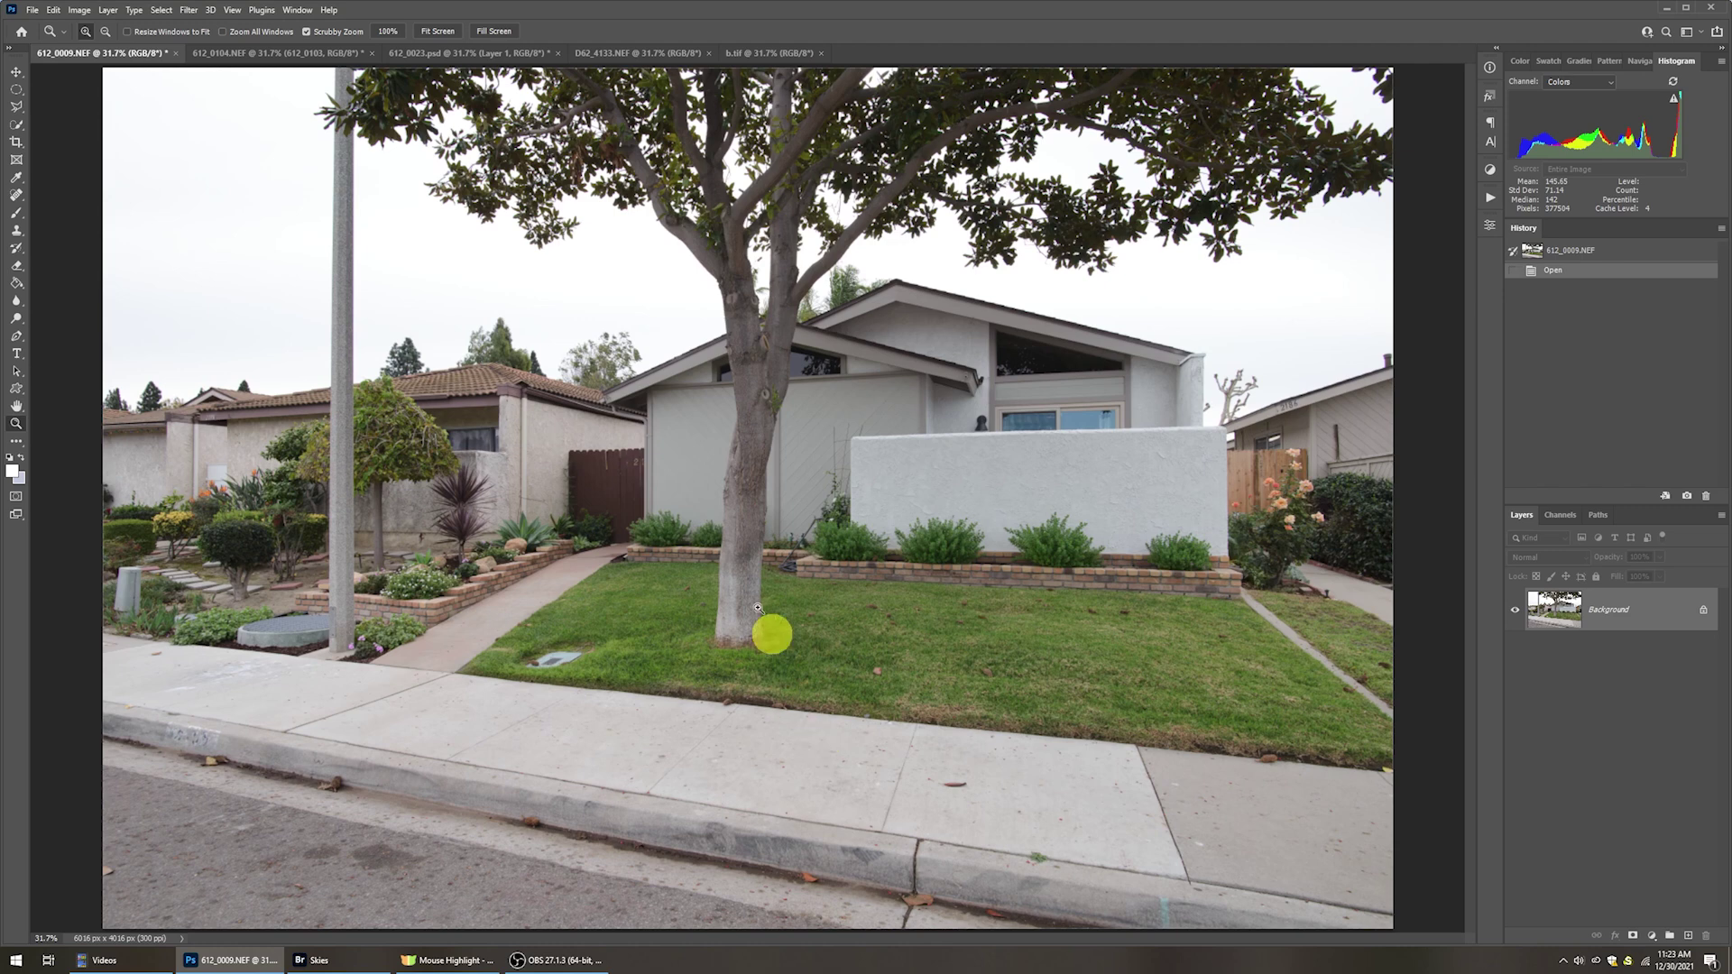
# Switch to the D62_4133 cloudy-sky photo and select the entire image.
pyautogui.click(159, 13)
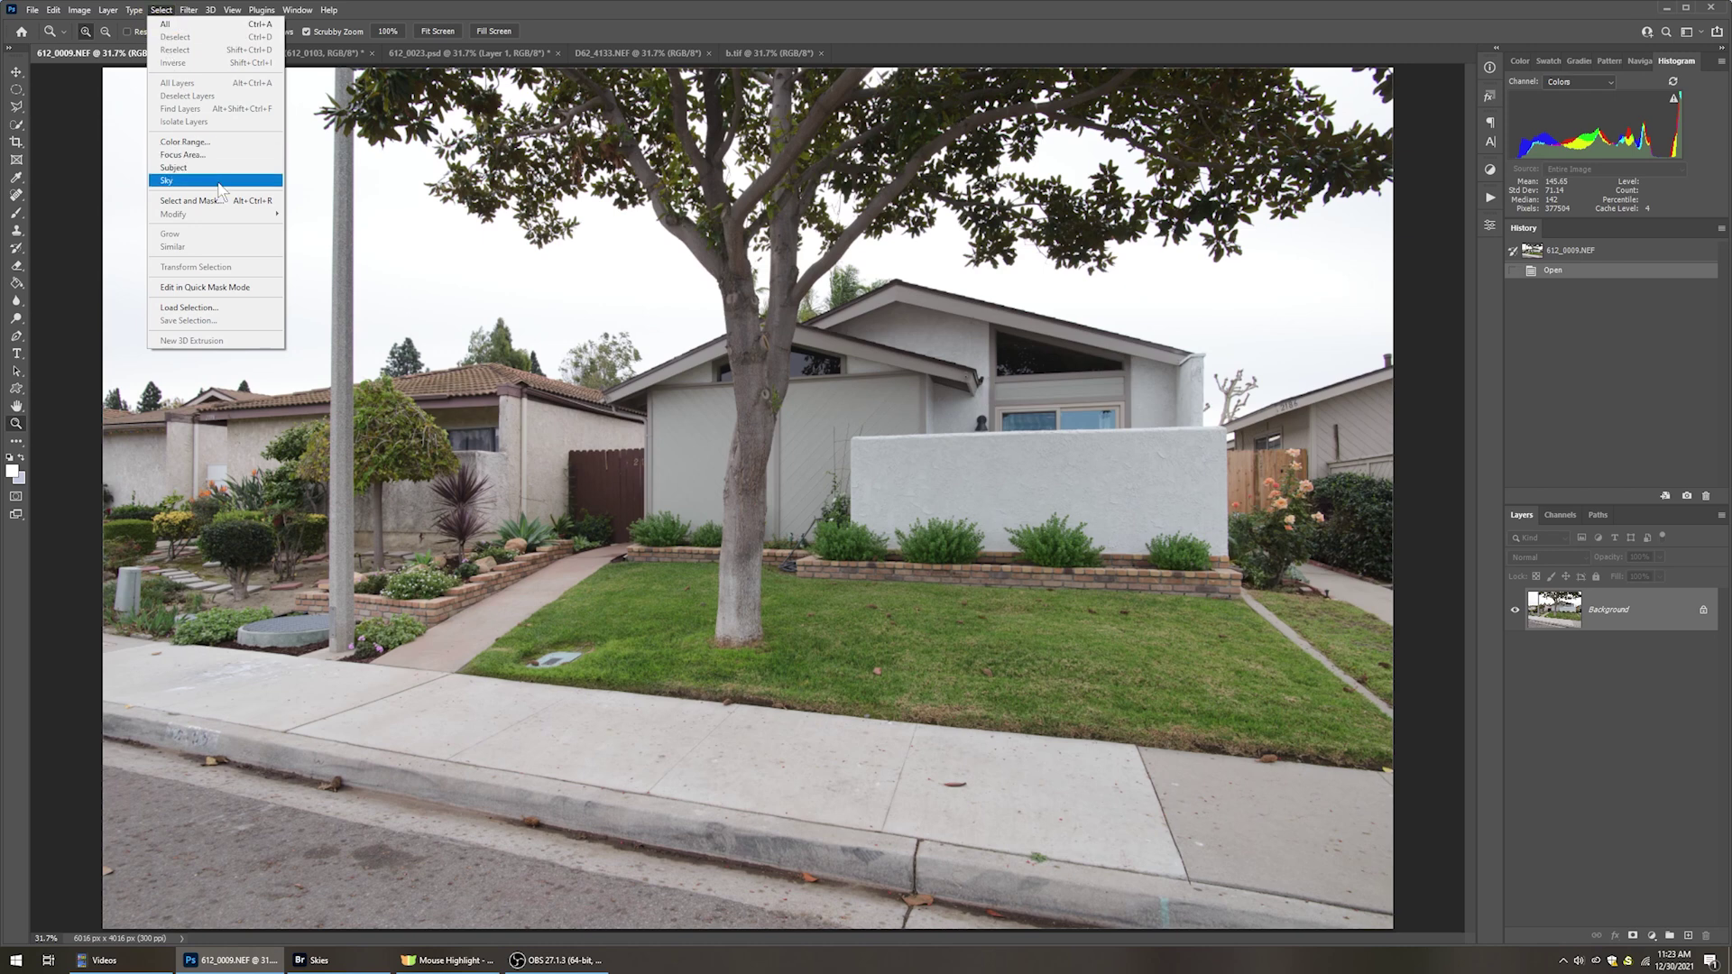
pyautogui.click(541, 13)
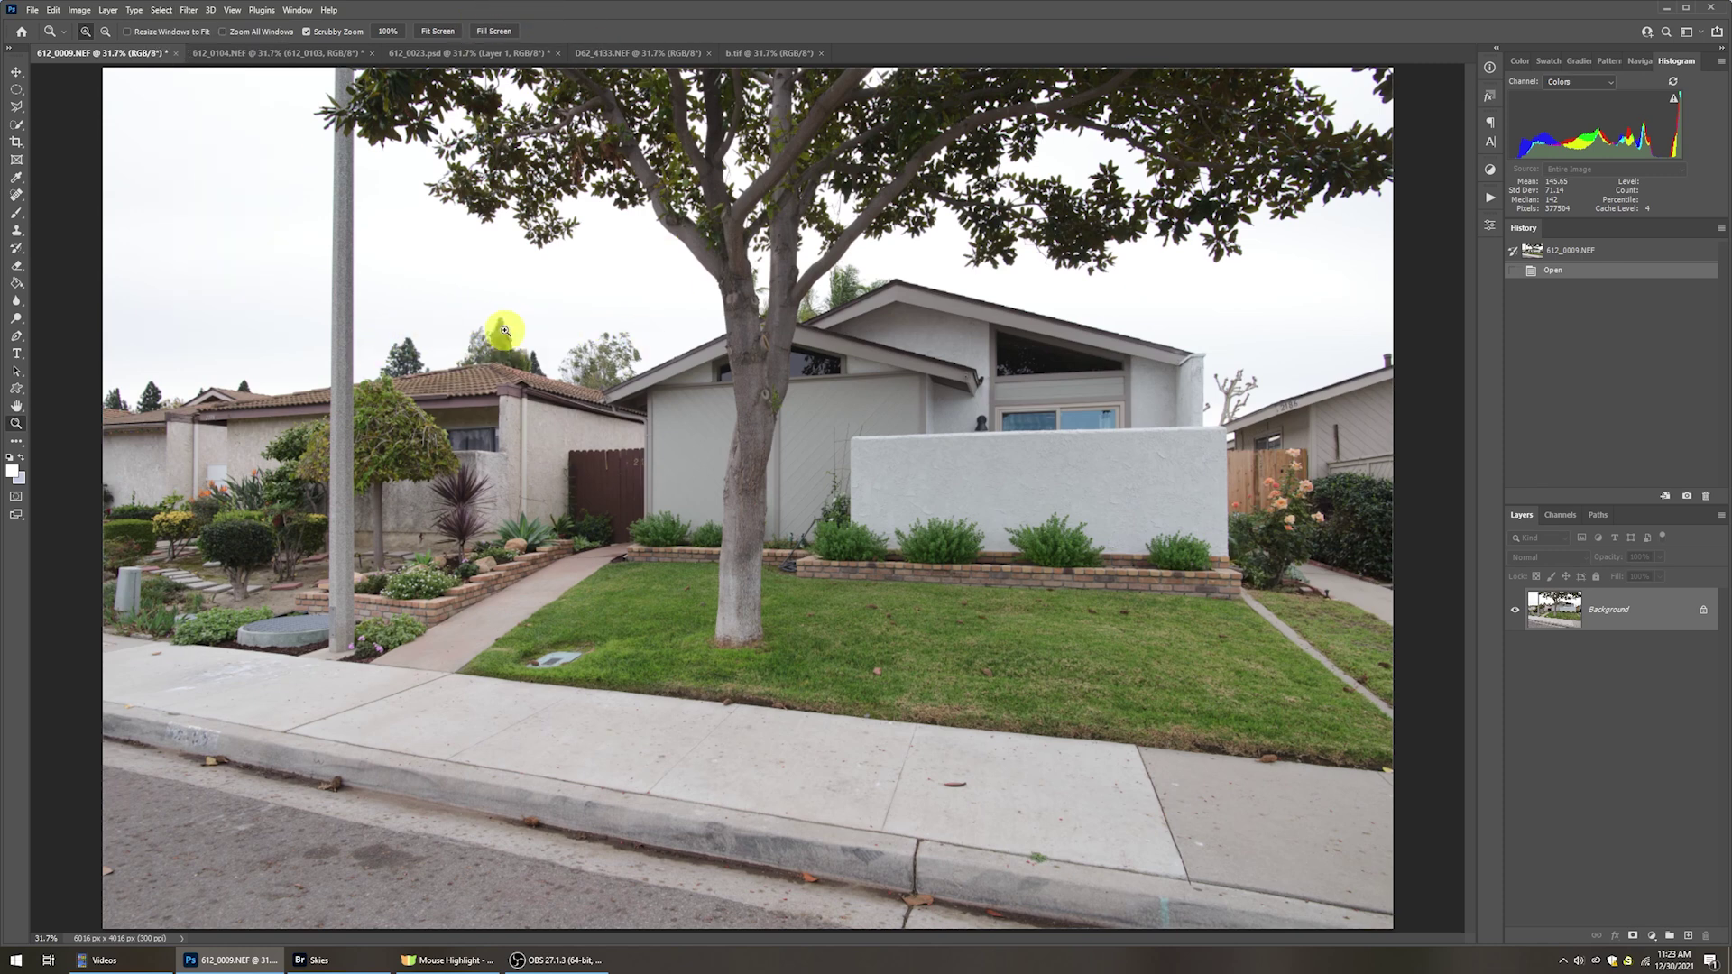
pyautogui.click(624, 54)
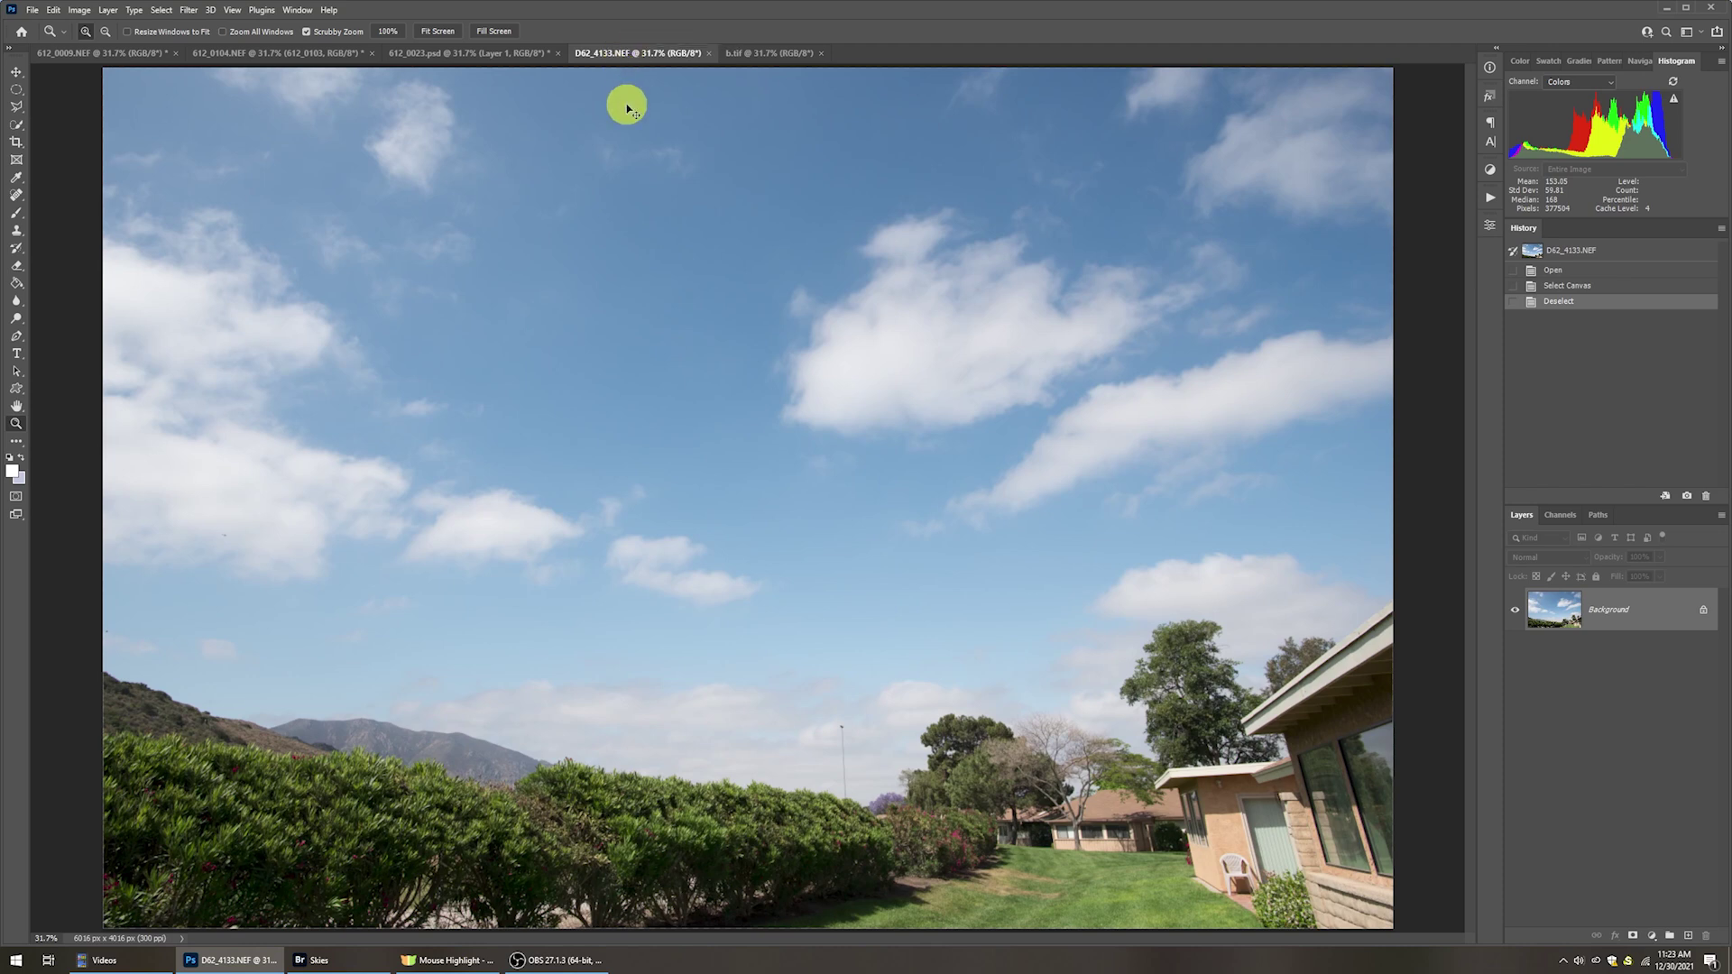
pyautogui.hotkey('ctrl', 'a')
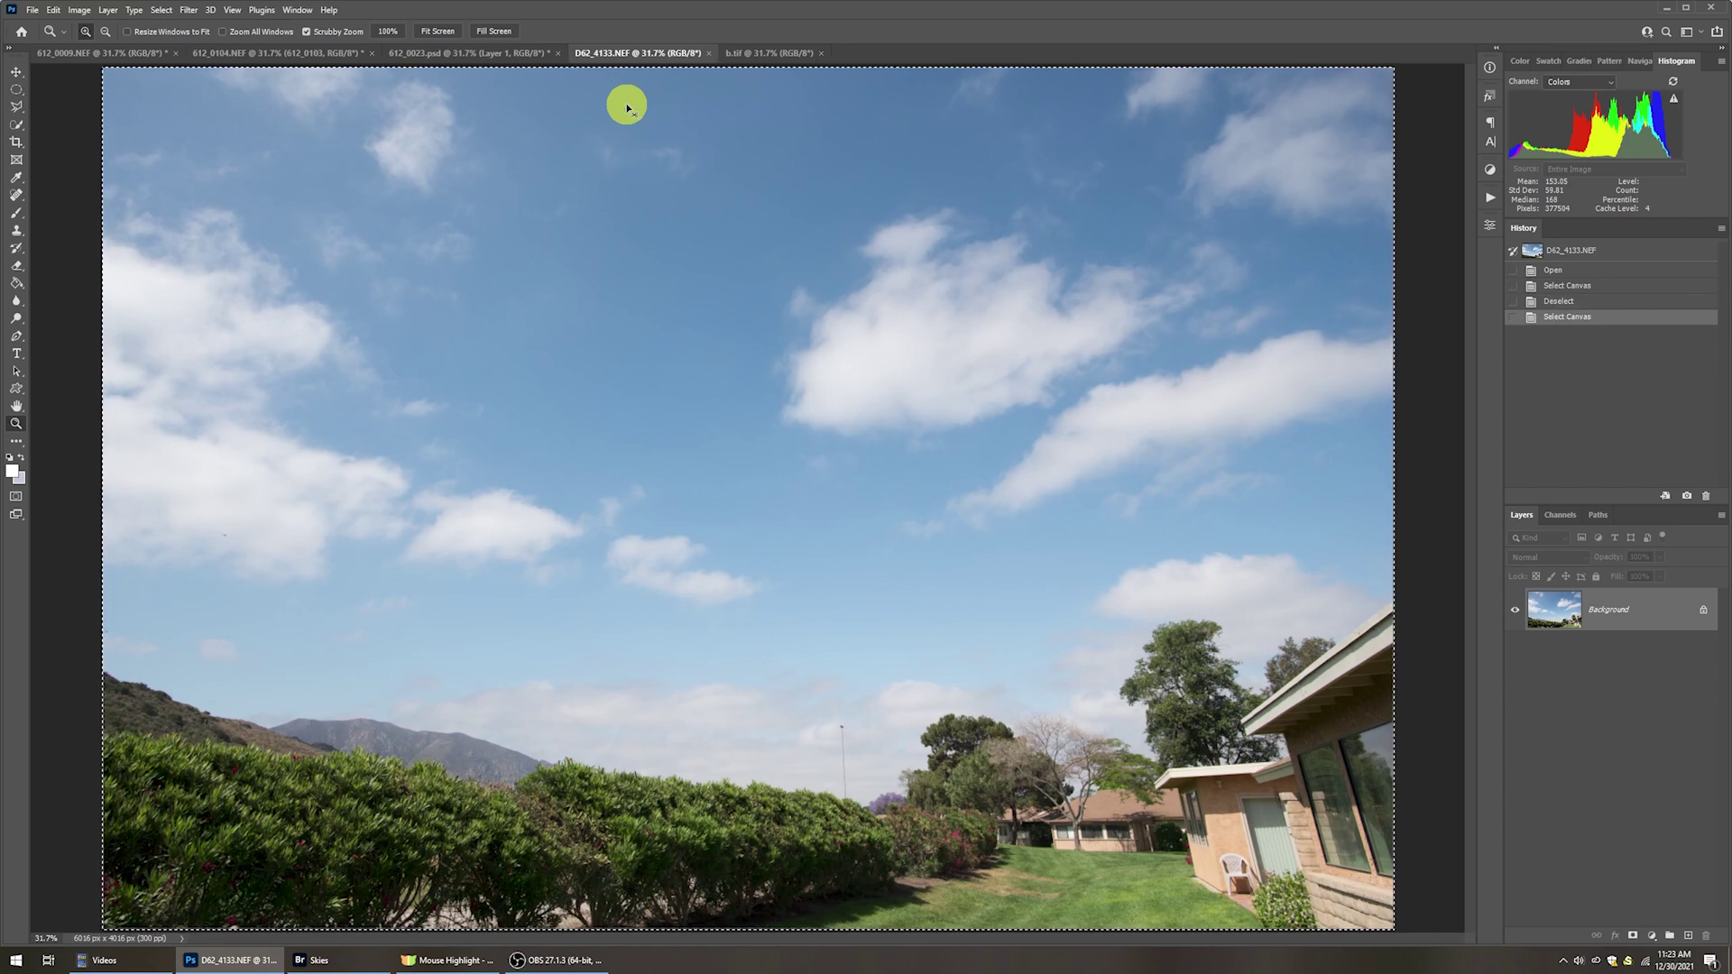
# Paste the sky into 612_0009, shift it upward at 50% opacity, then restore 100% opacity.
pyautogui.click(65, 54)
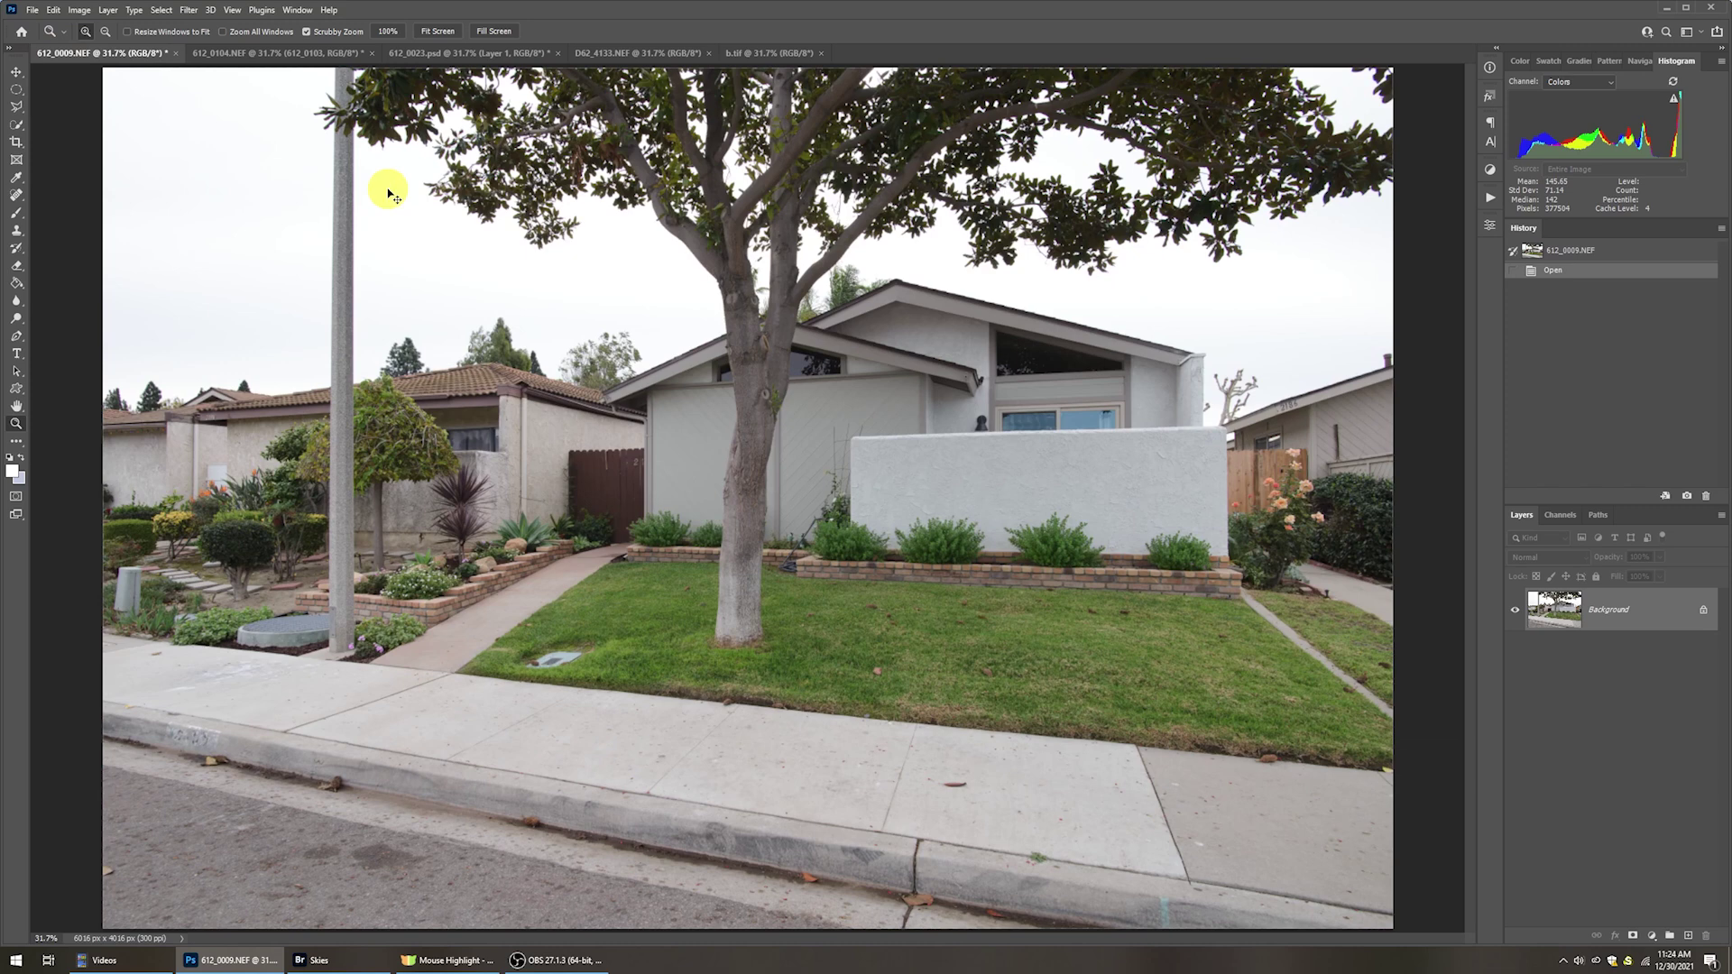
pyautogui.hotkey('ctrl', 'v')
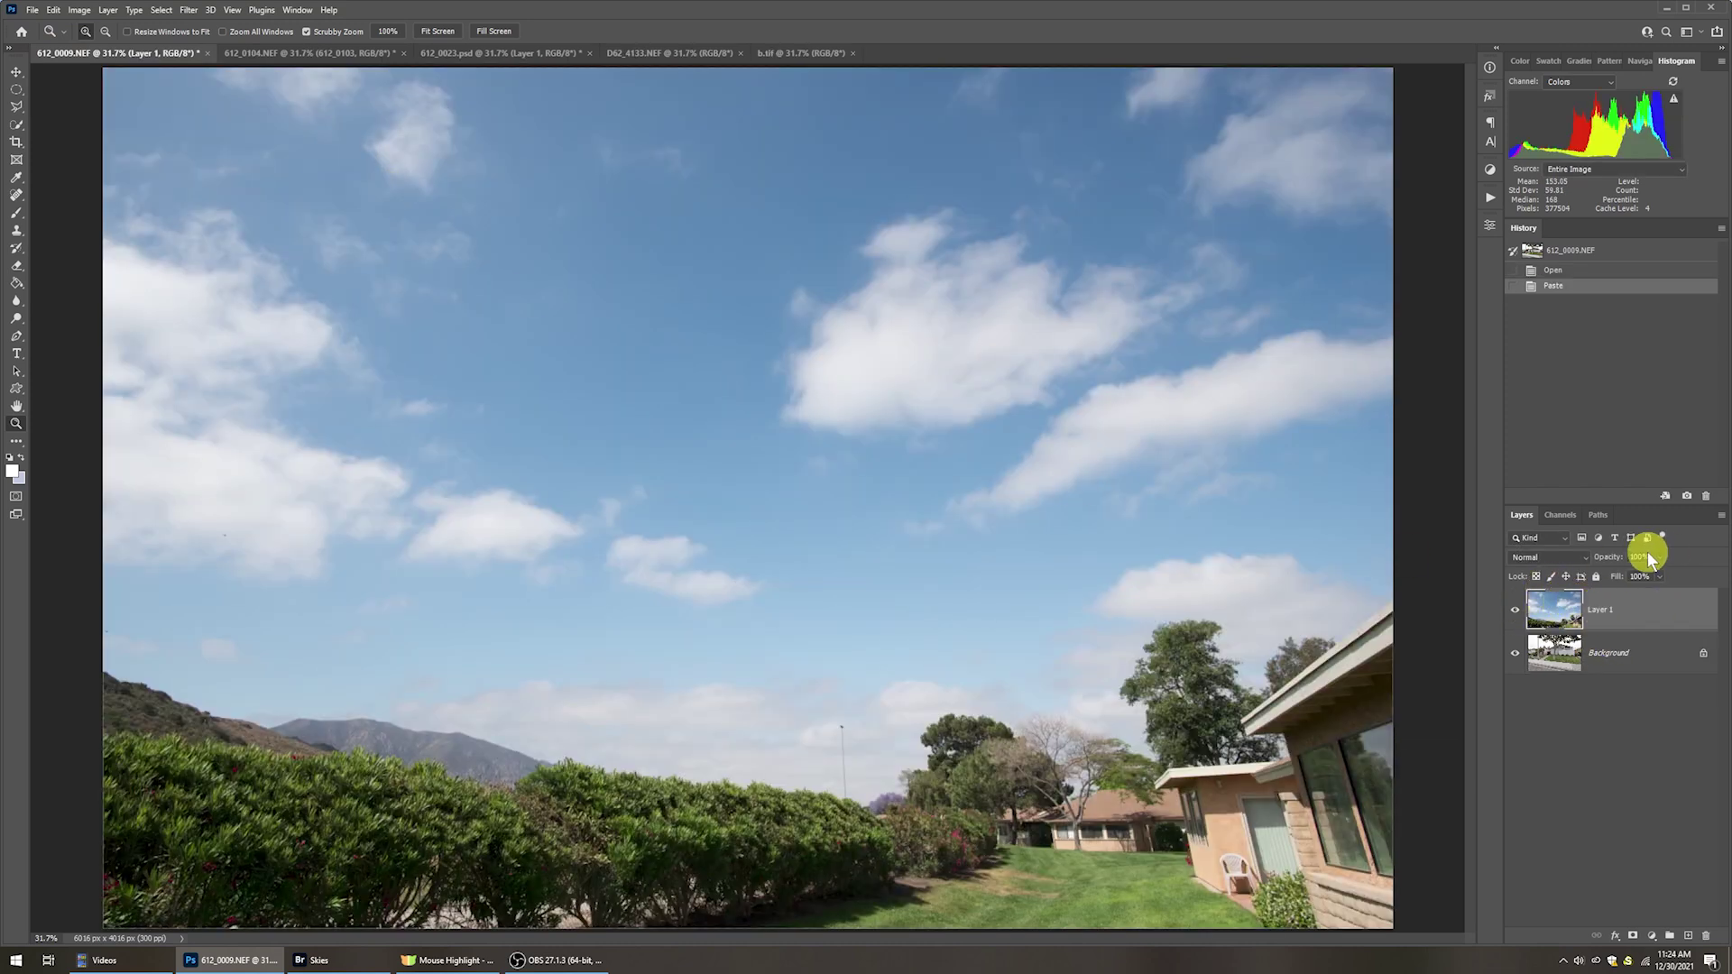
pyautogui.press('v')
pyautogui.press('5')
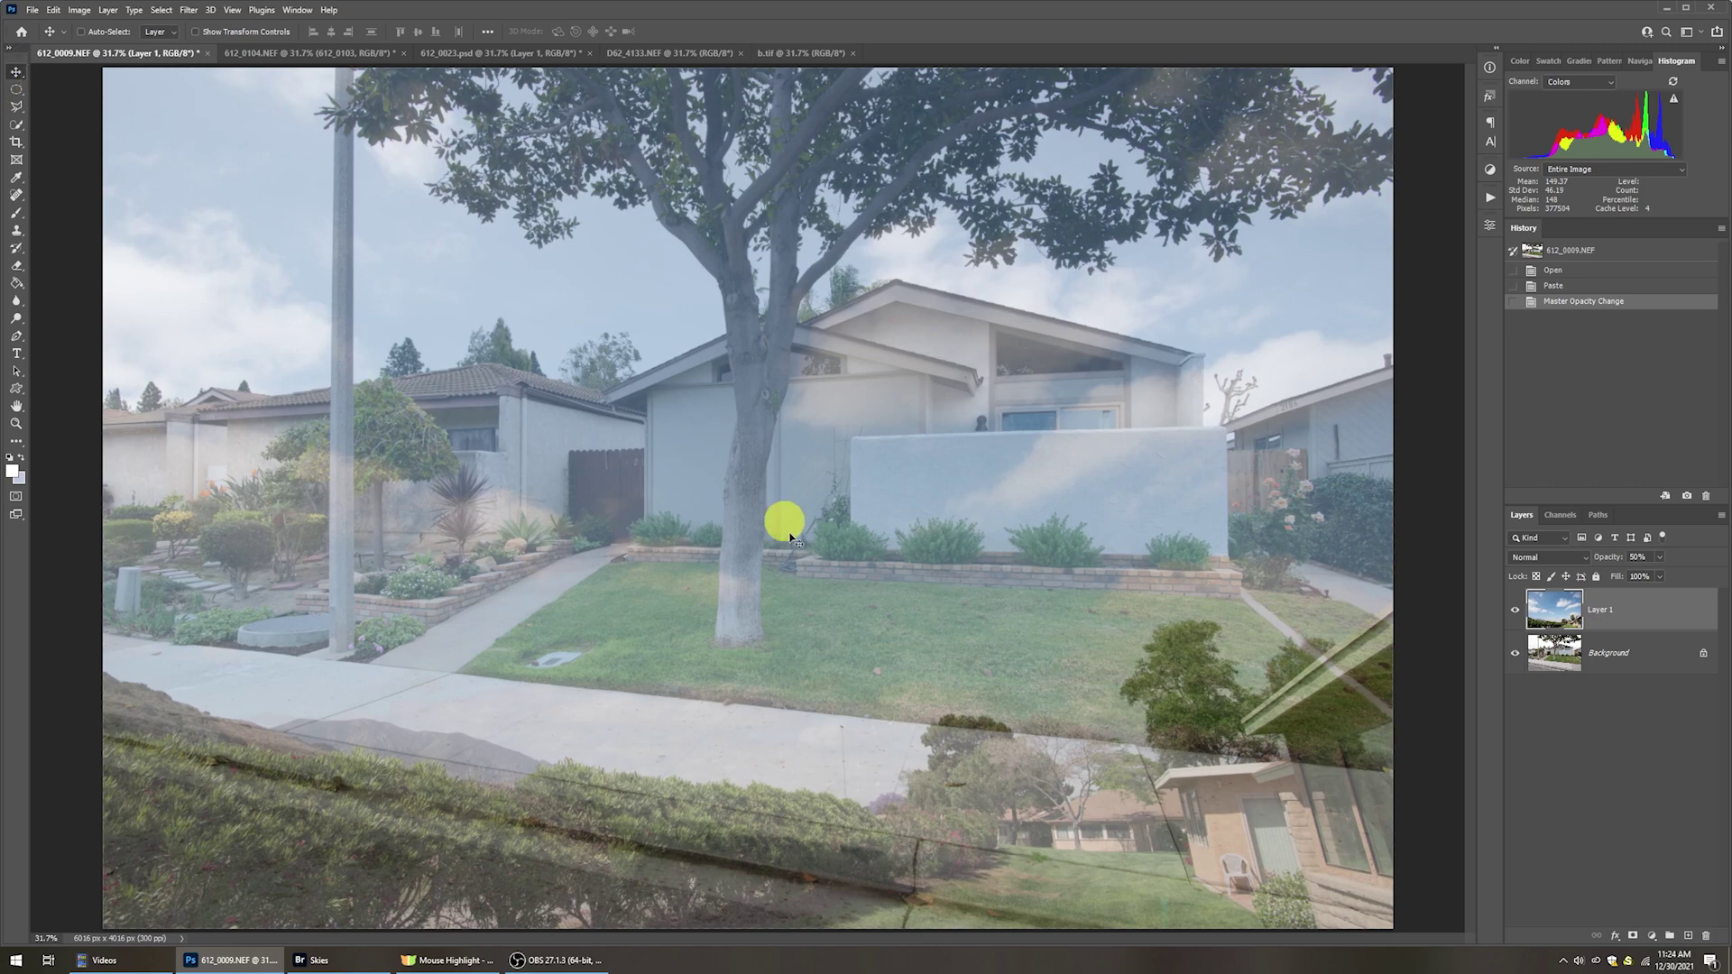
pyautogui.moveTo(880, 741); pyautogui.dragTo(885, 555)
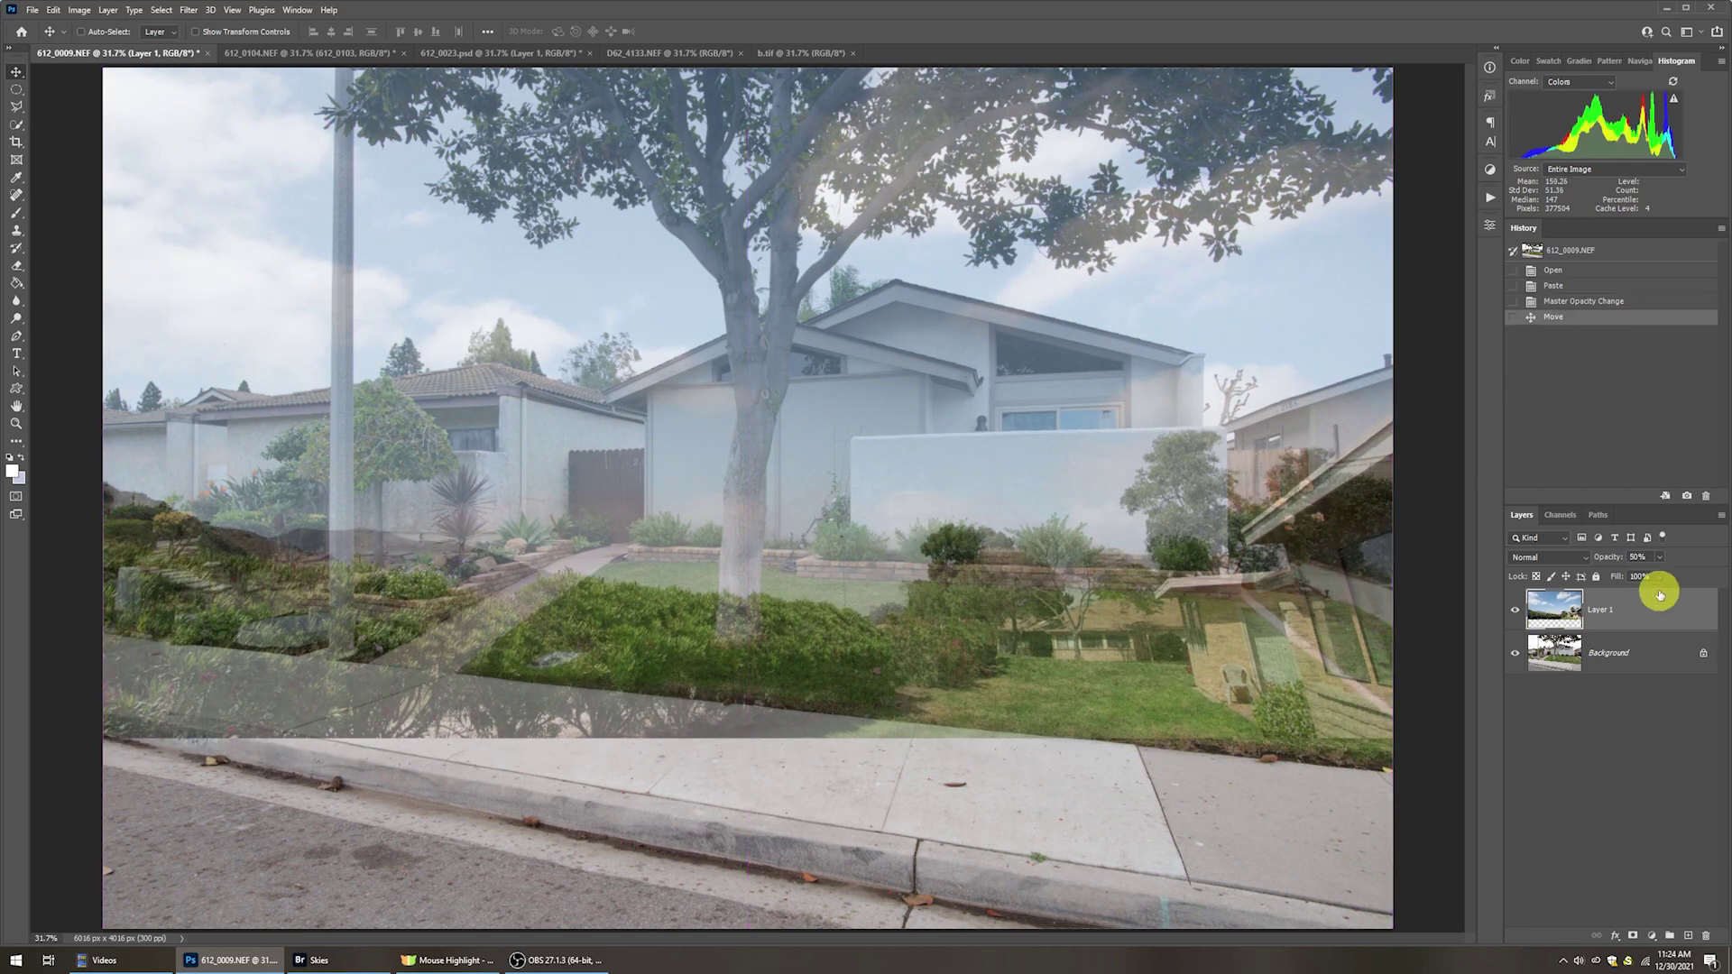
pyautogui.click(1640, 555)
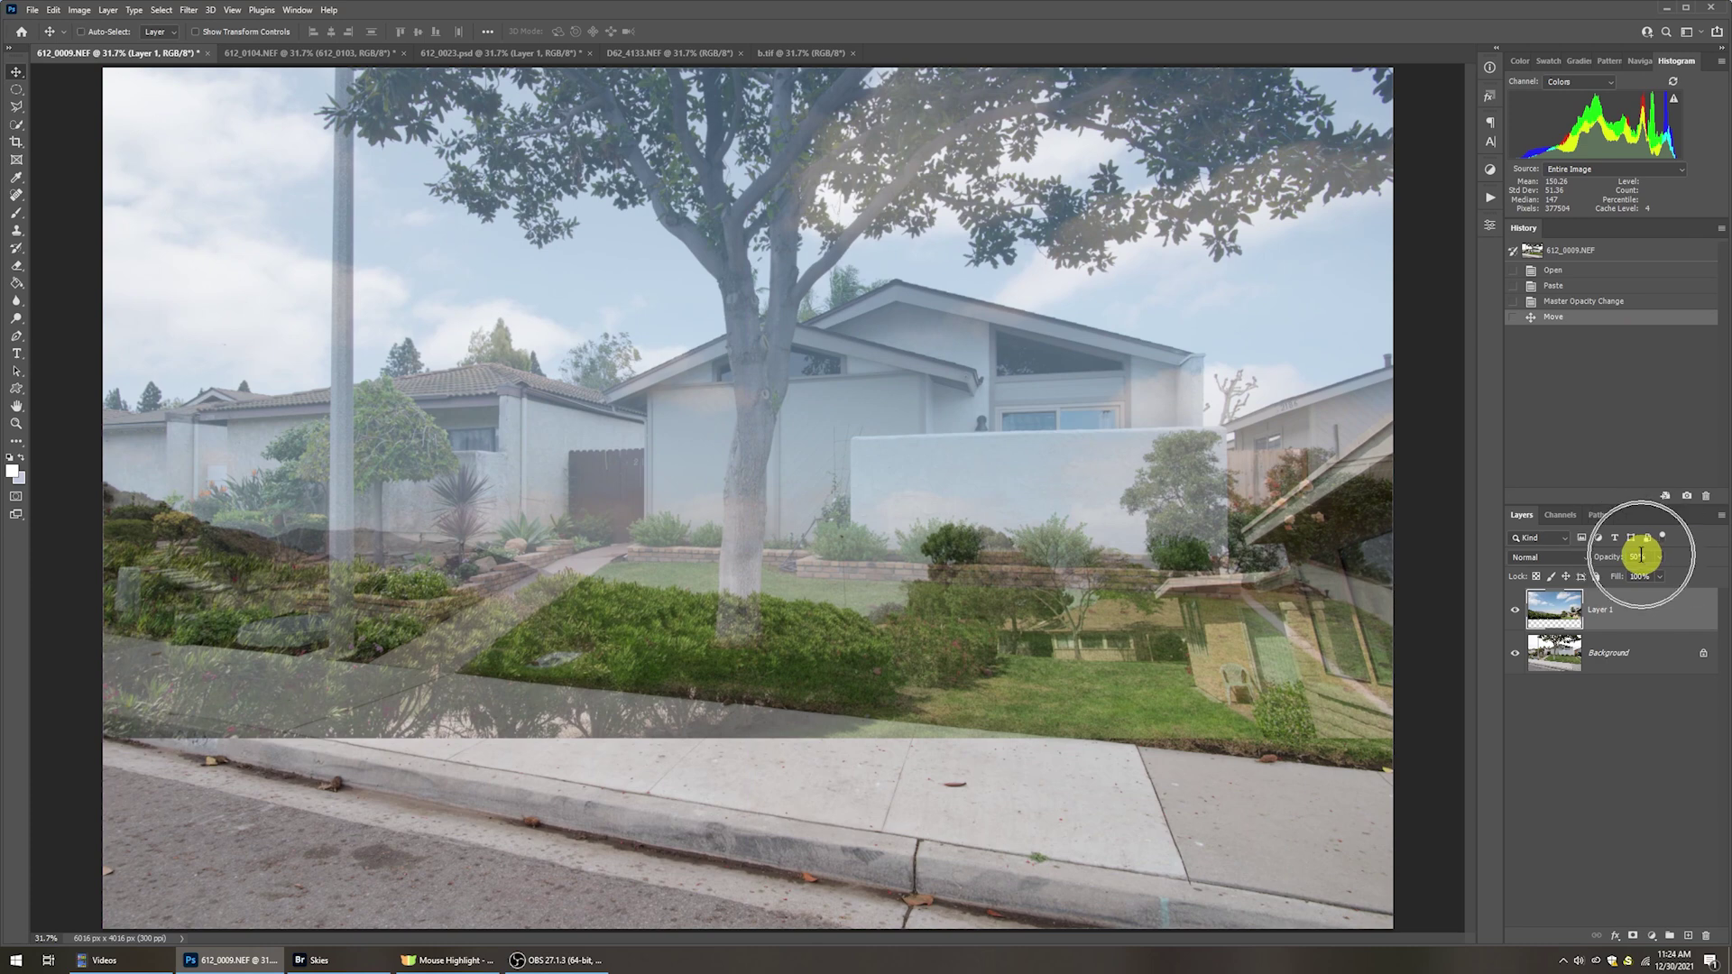
pyautogui.write('100')
pyautogui.press('Return')
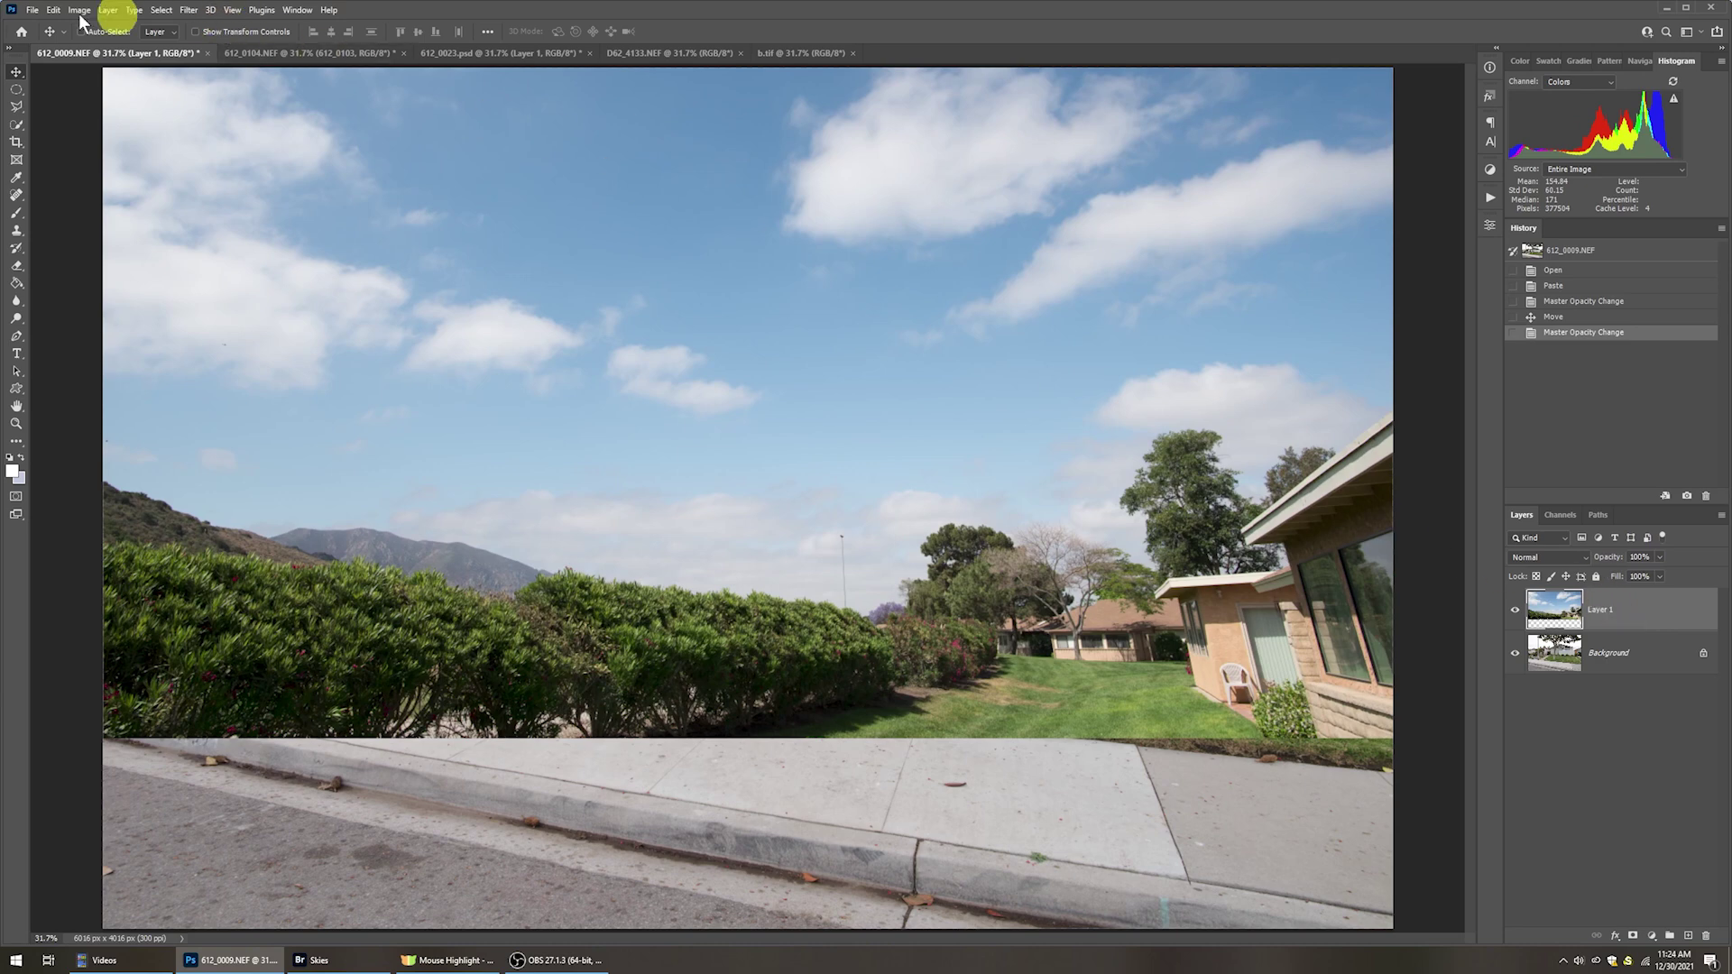
# Add a Hide All layer mask to the Layer 1 sky layer.
pyautogui.click(110, 10)
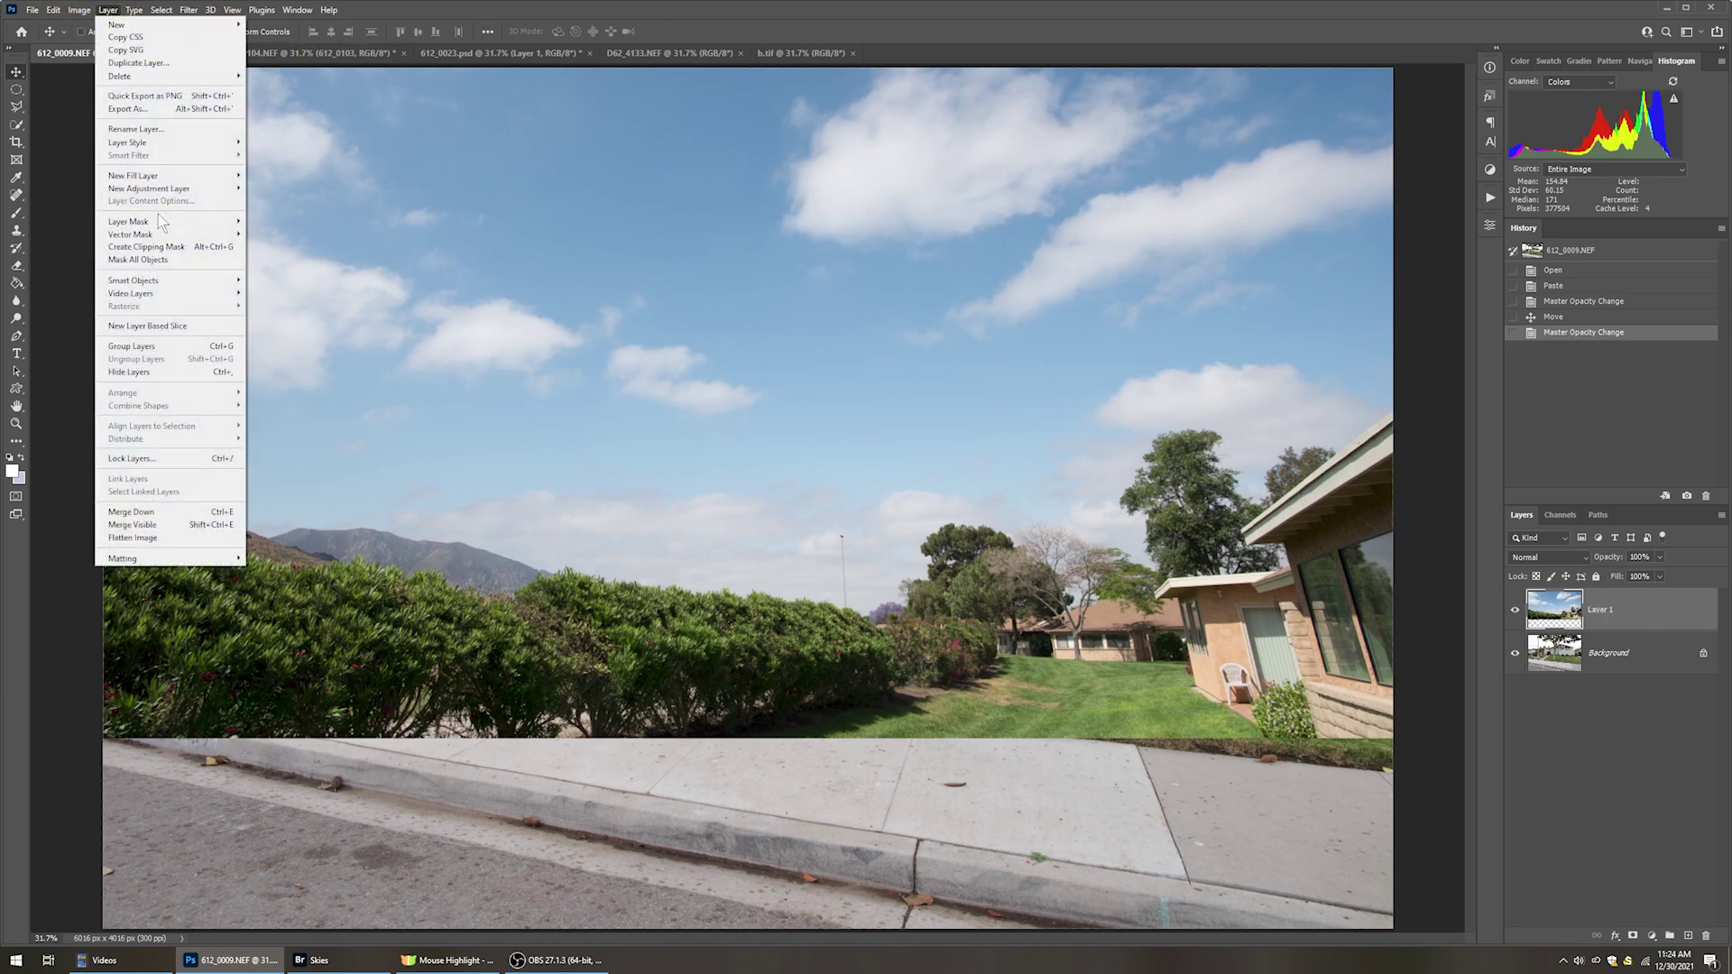
pyautogui.moveTo(158, 221)
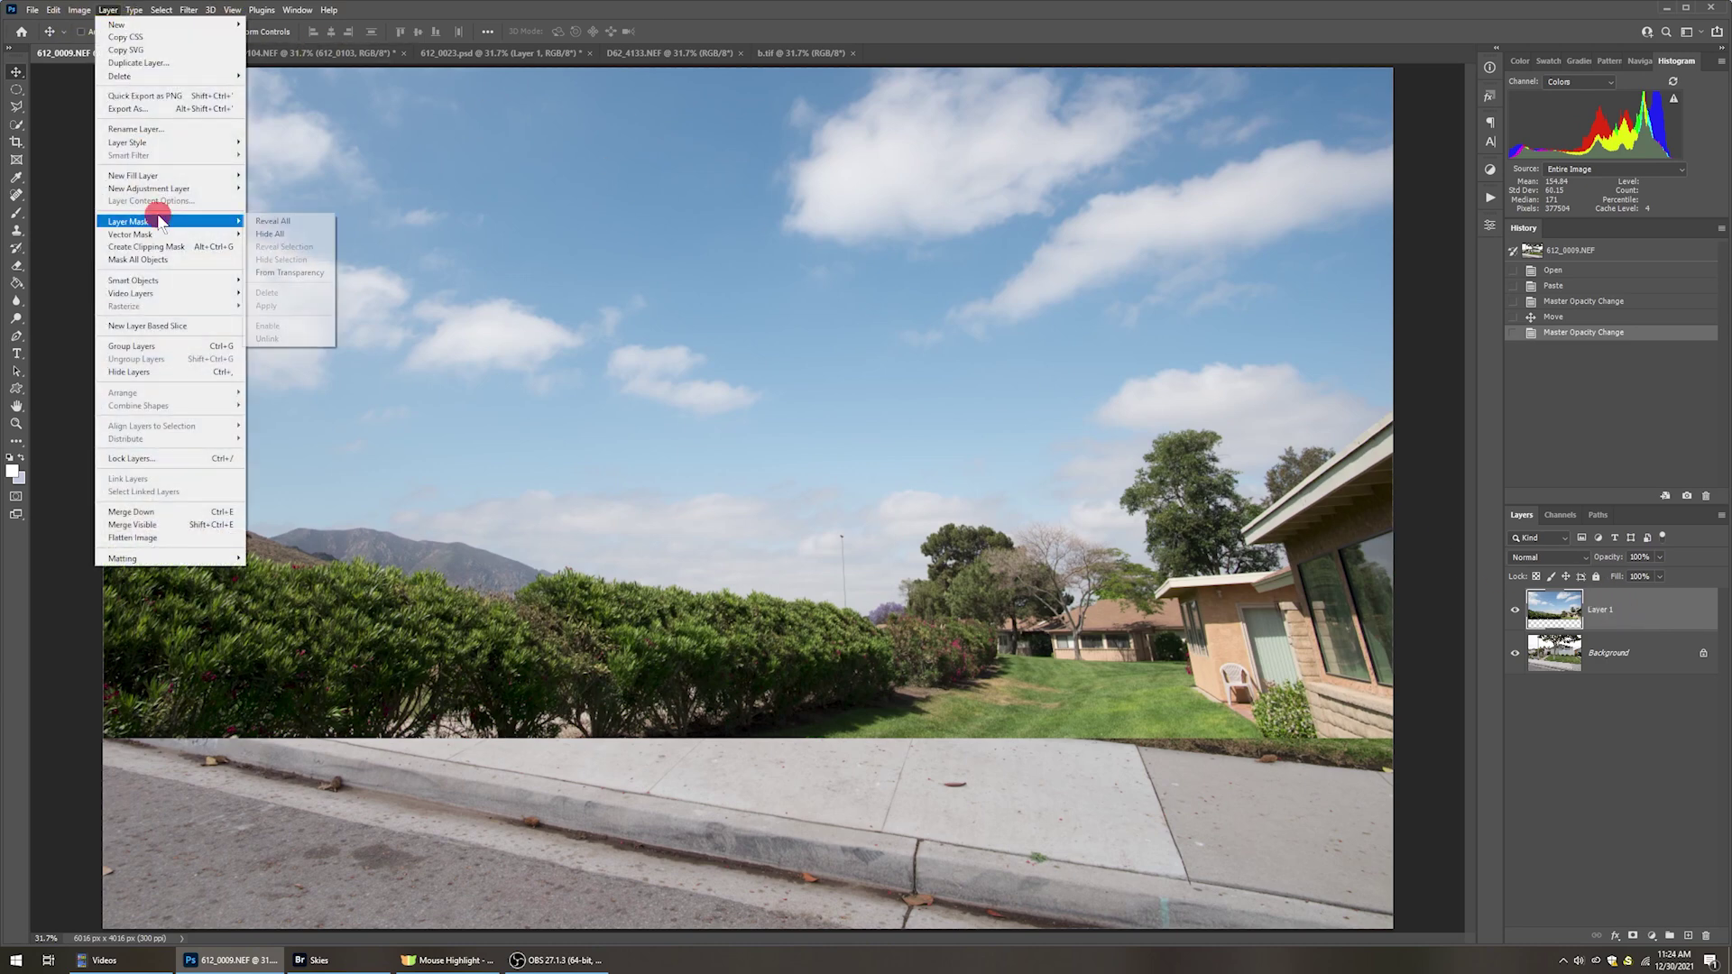
pyautogui.click(270, 235)
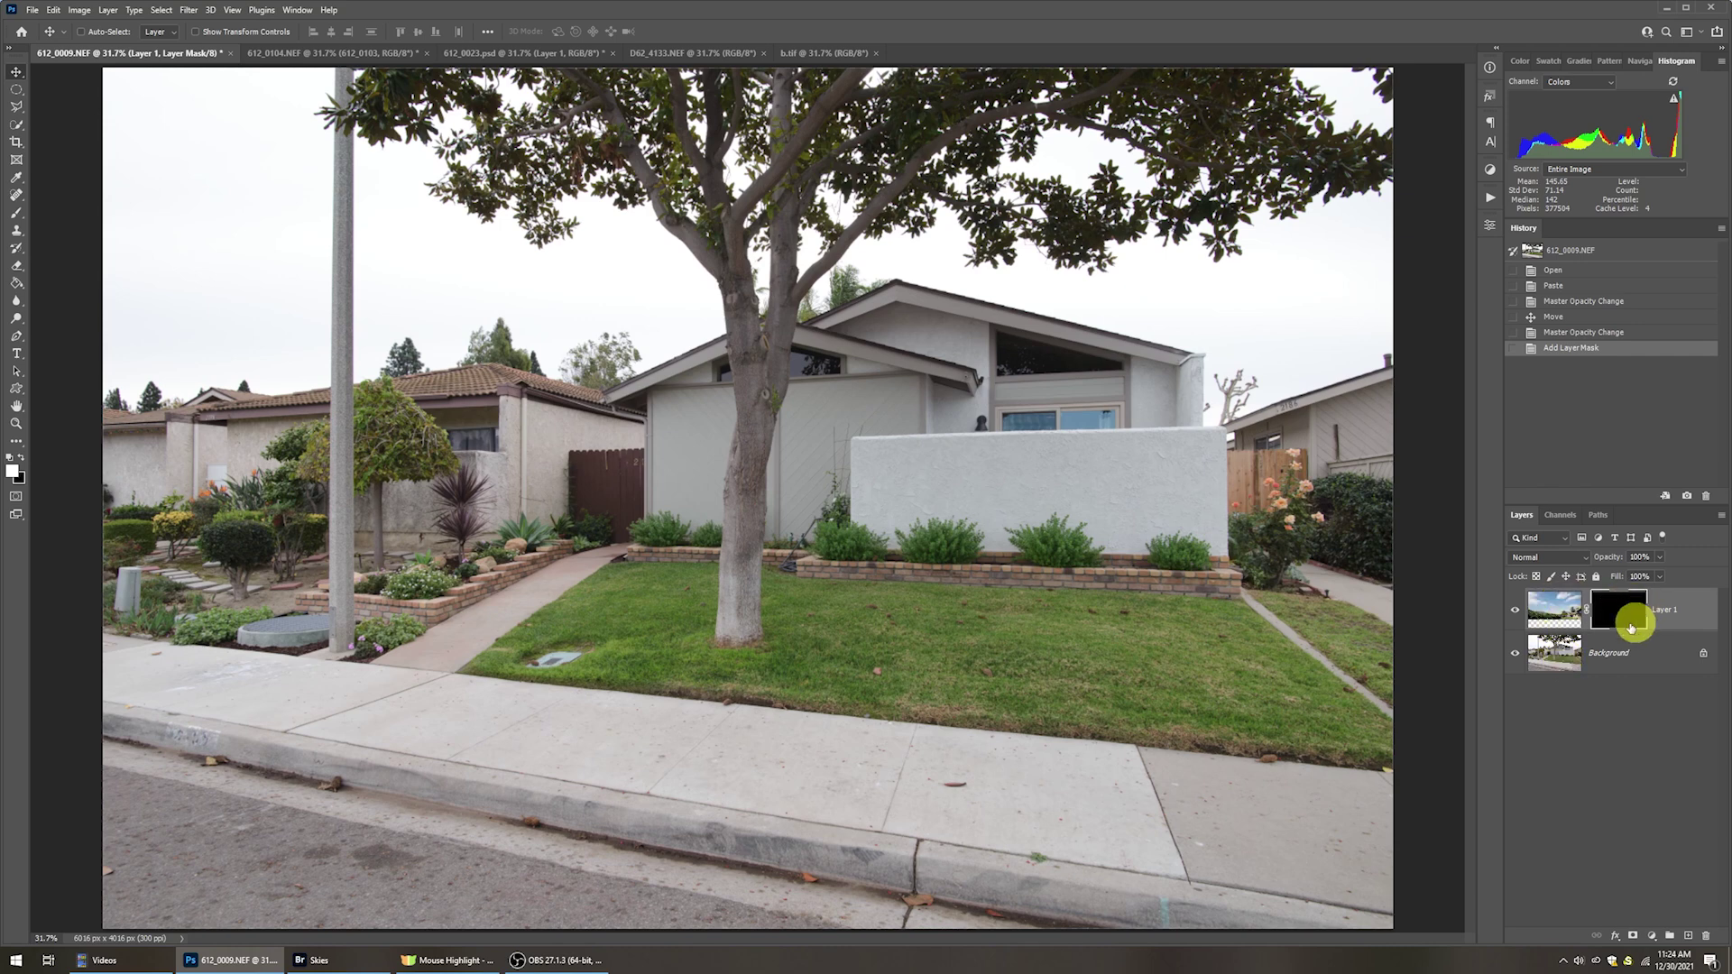
# Make the Background layer active and auto-select its sky with Select > Sky.
pyautogui.click(1553, 655)
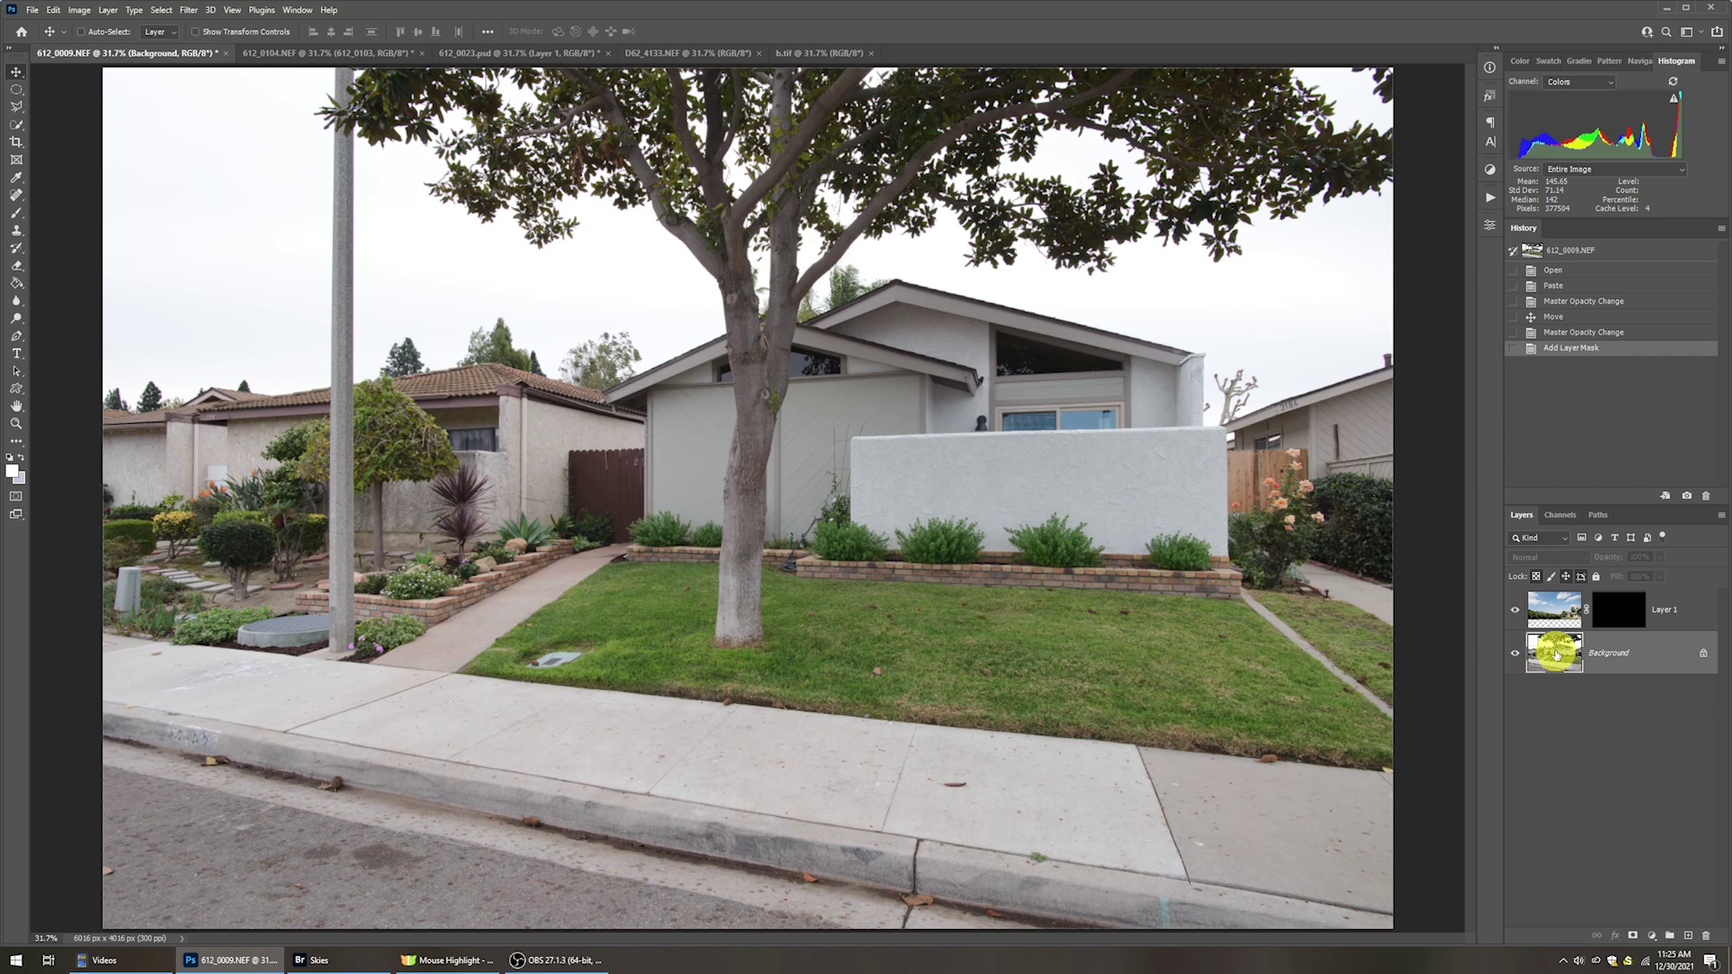
pyautogui.click(160, 12)
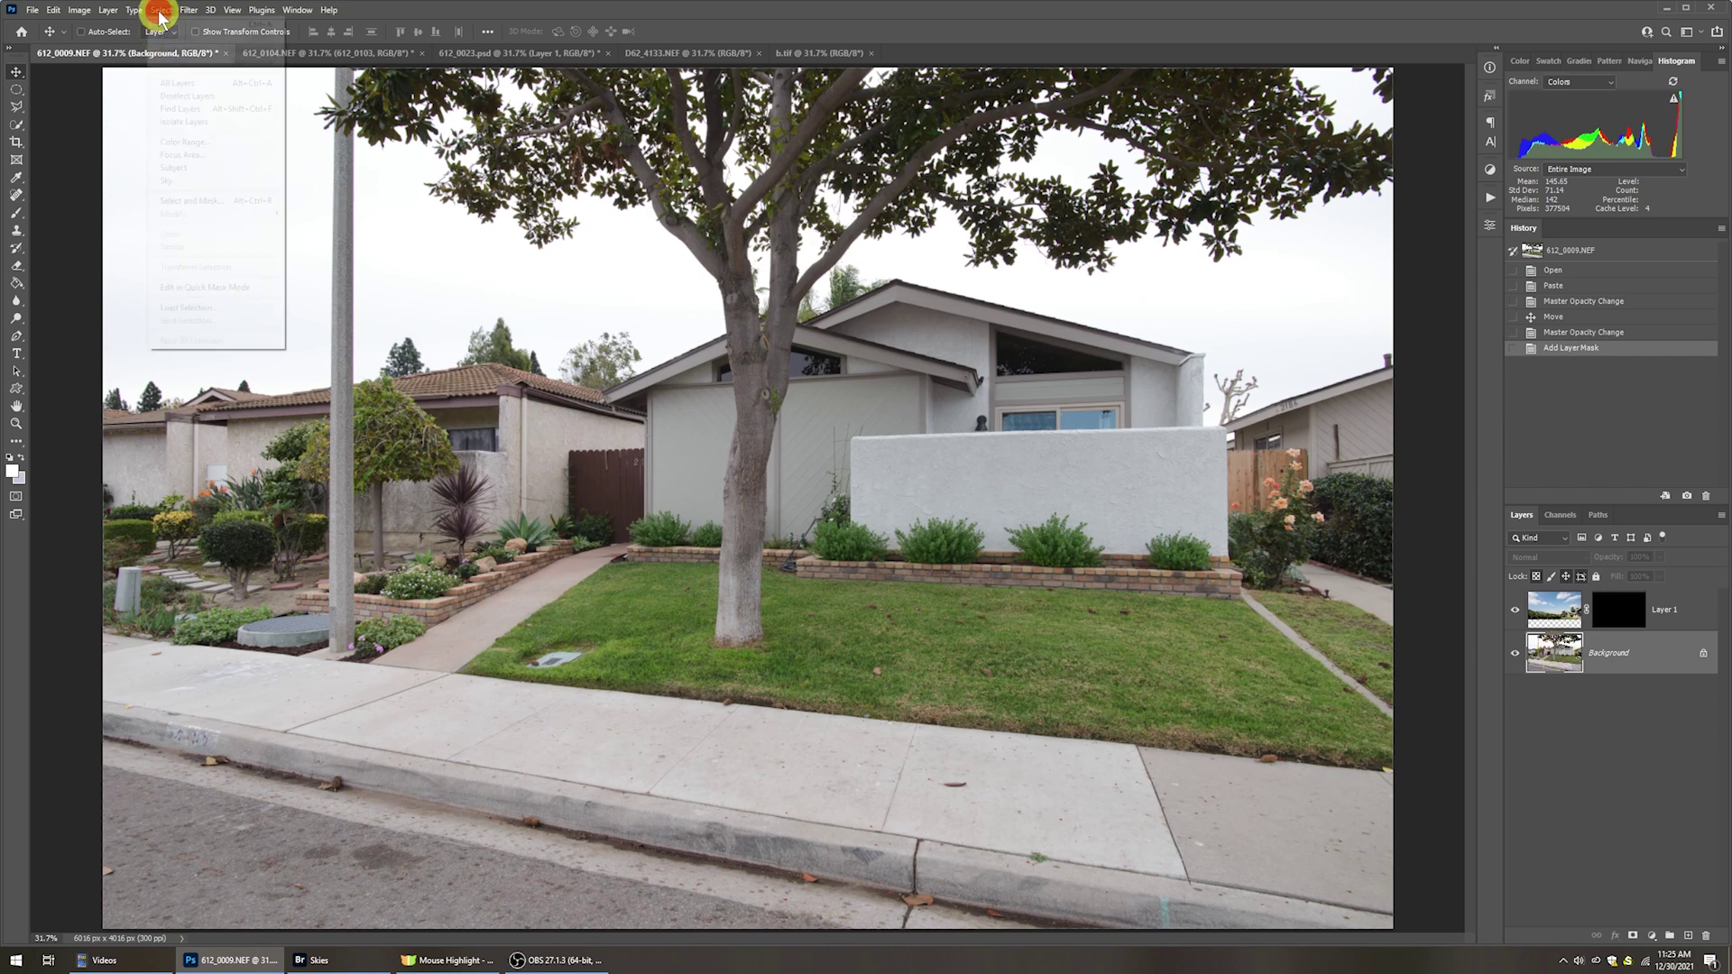
pyautogui.click(185, 181)
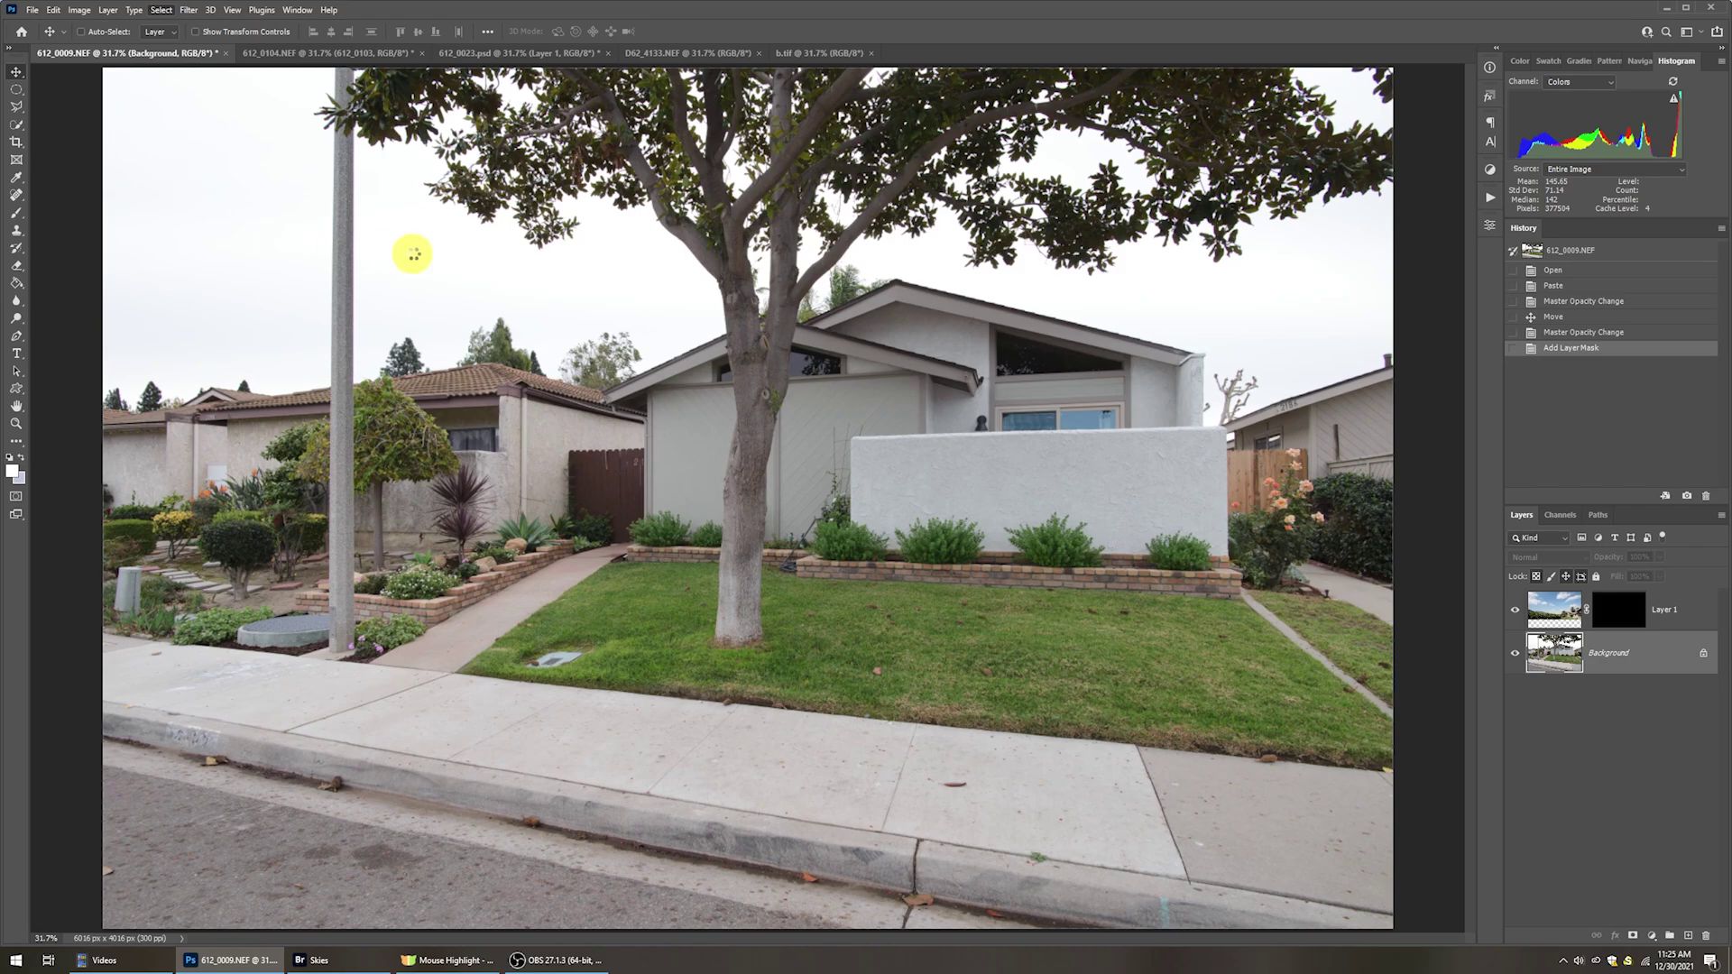
pyautogui.press('z')
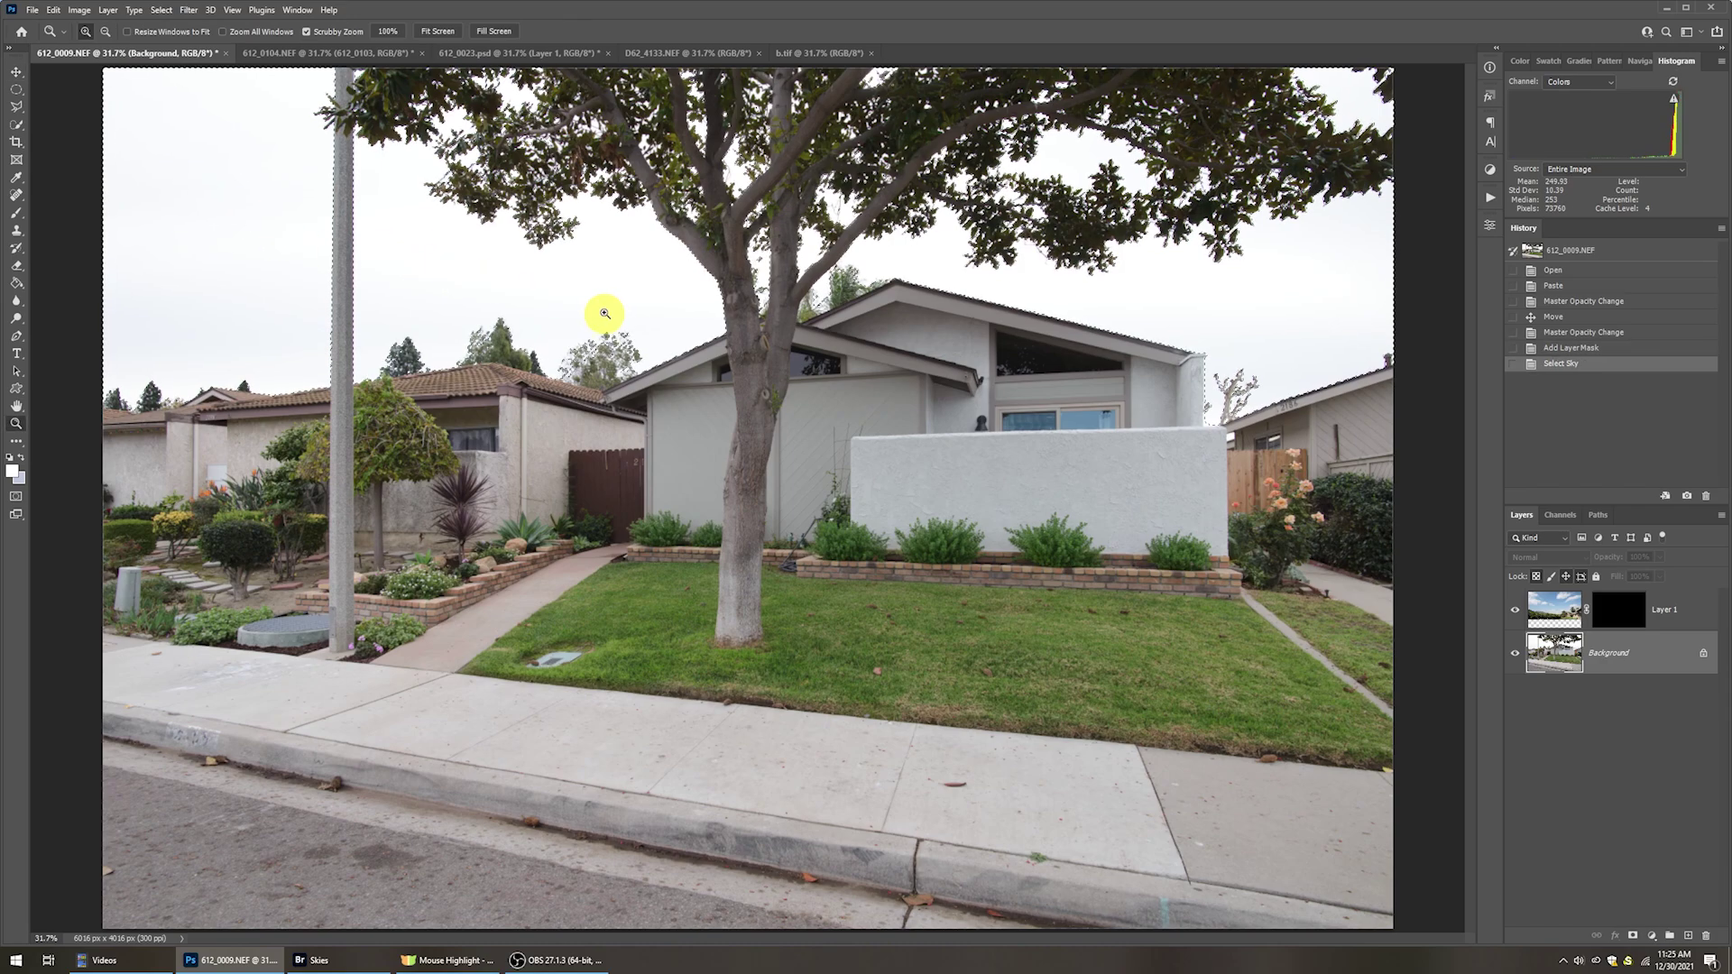
pyautogui.moveTo(592, 336); pyautogui.dragTo(592, 337)
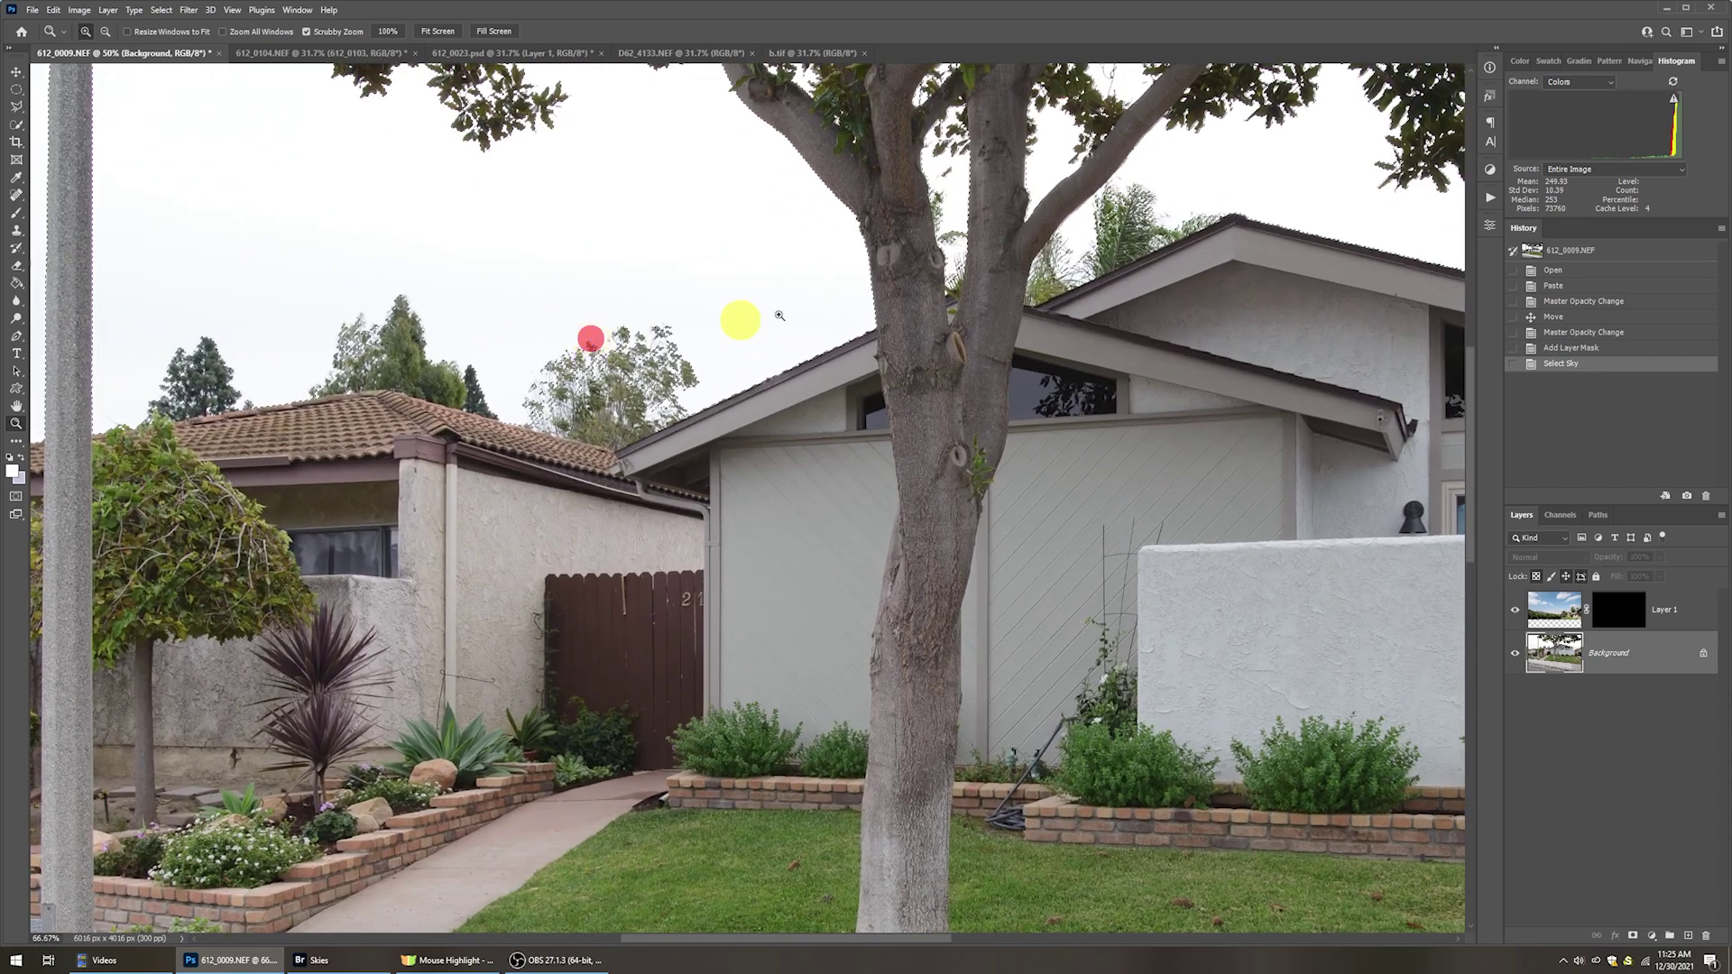
pyautogui.moveTo(1308, 333); pyautogui.dragTo(931, 235)
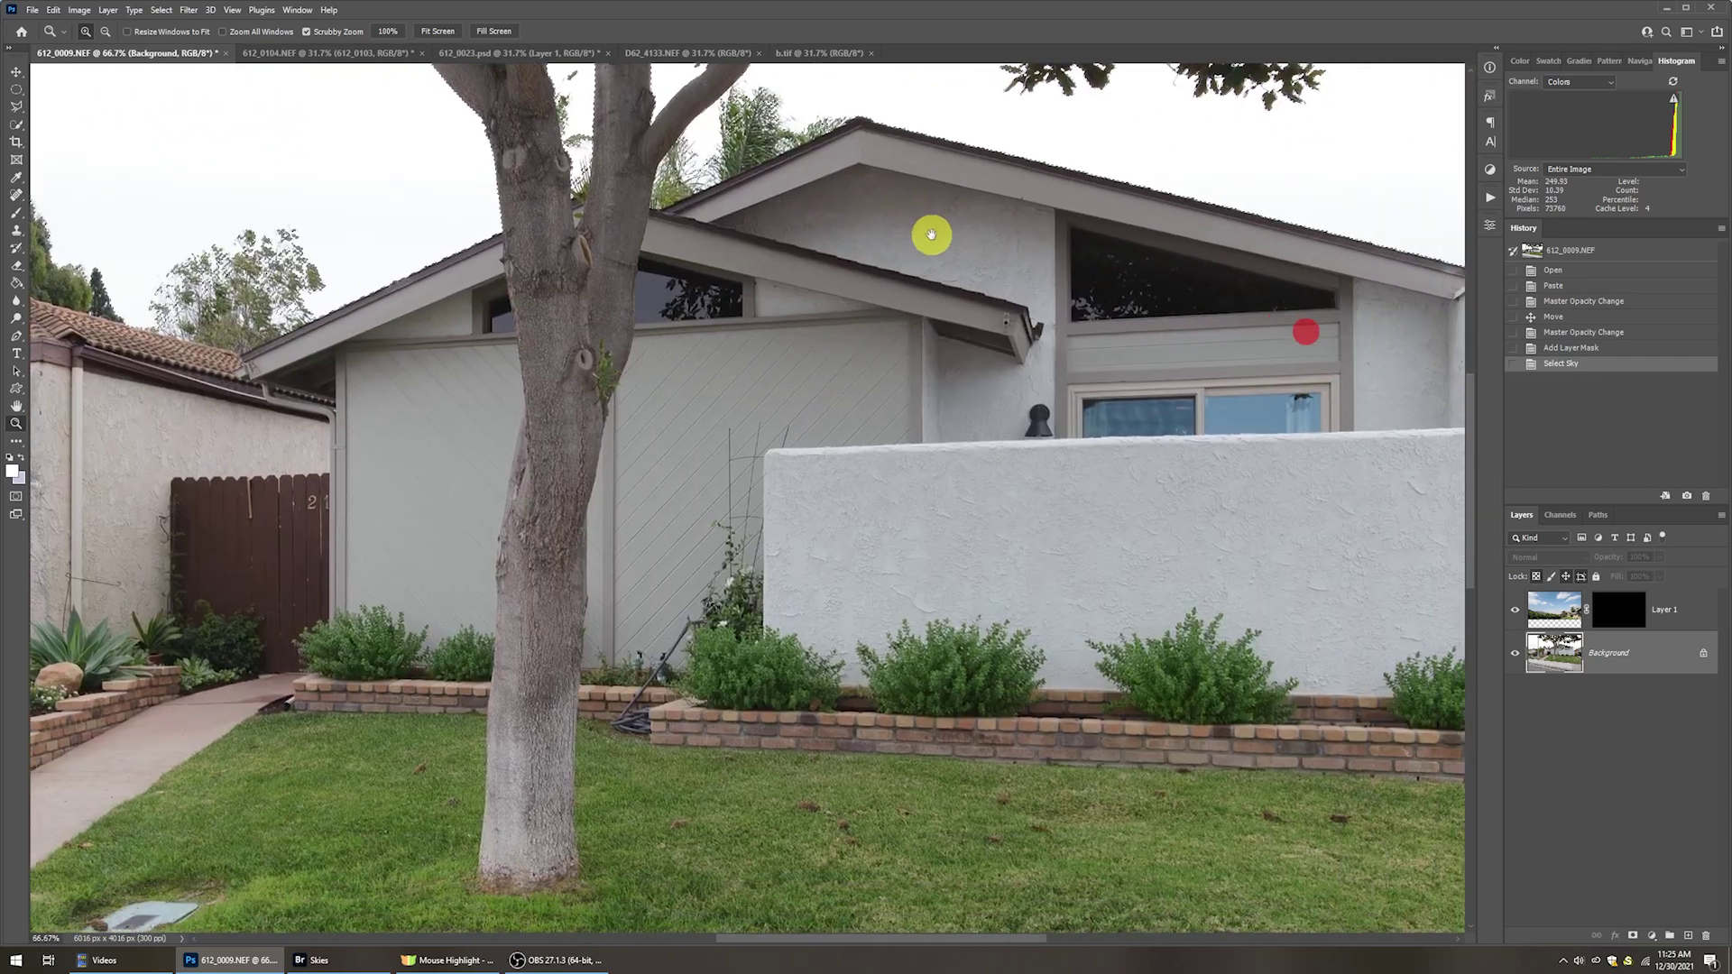
pyautogui.moveTo(1146, 254); pyautogui.dragTo(1032, 256)
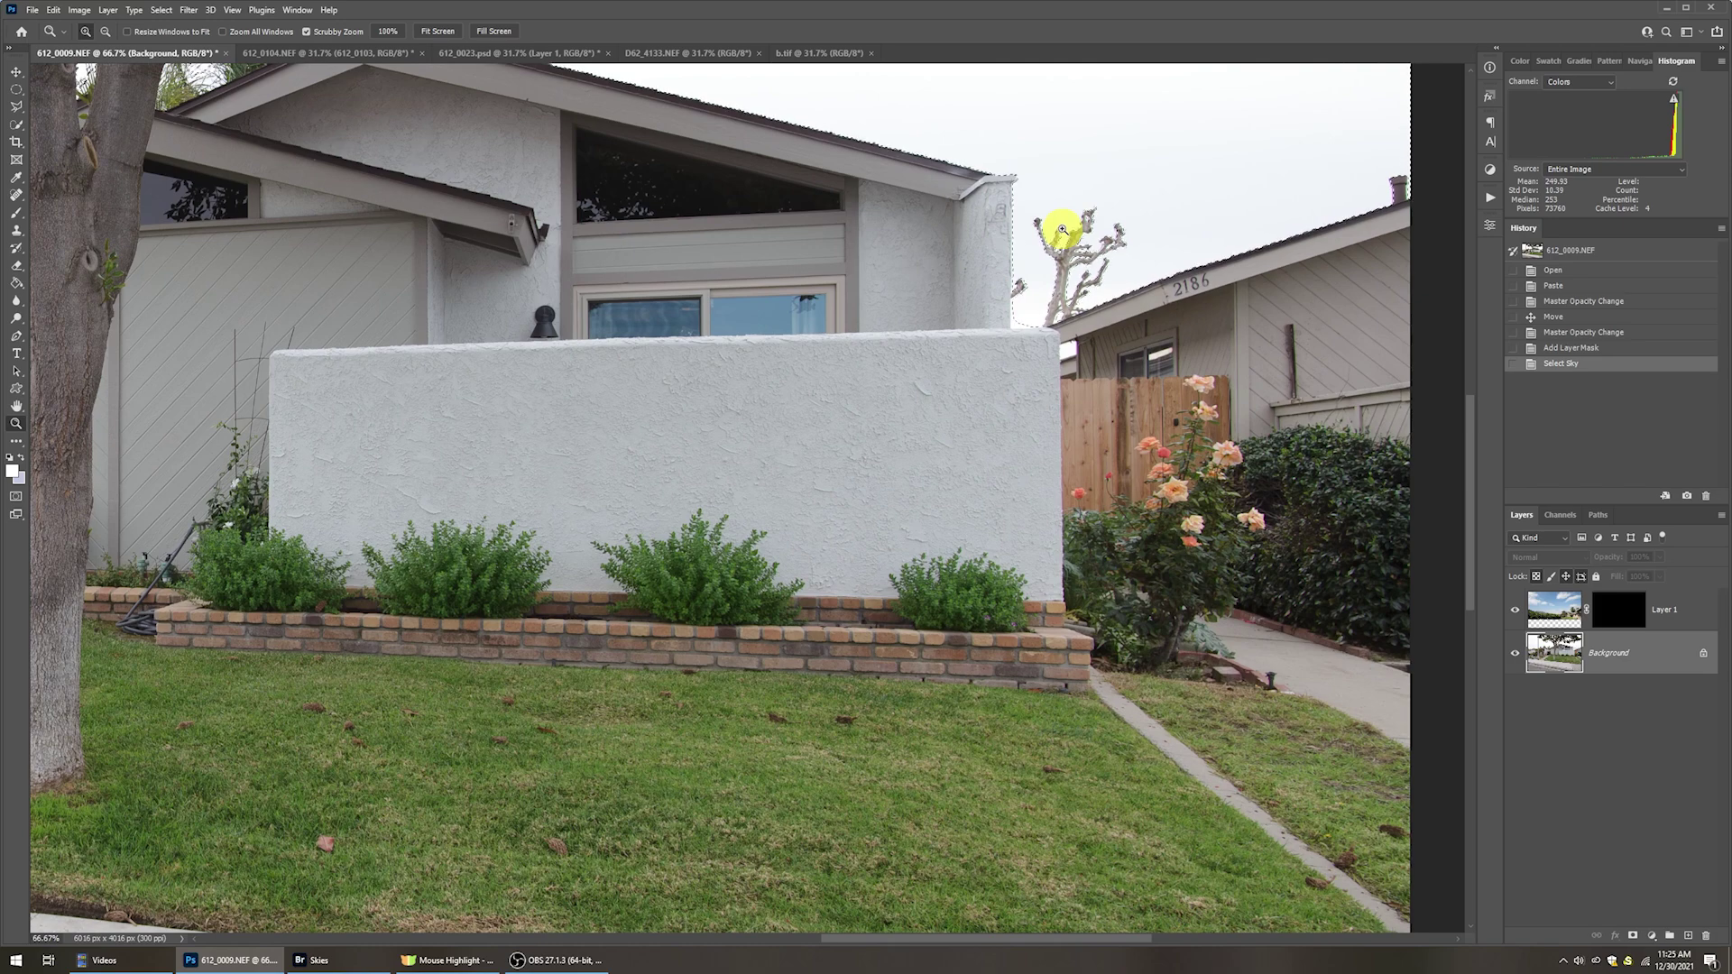
pyautogui.hotkey('ctrl', '0')
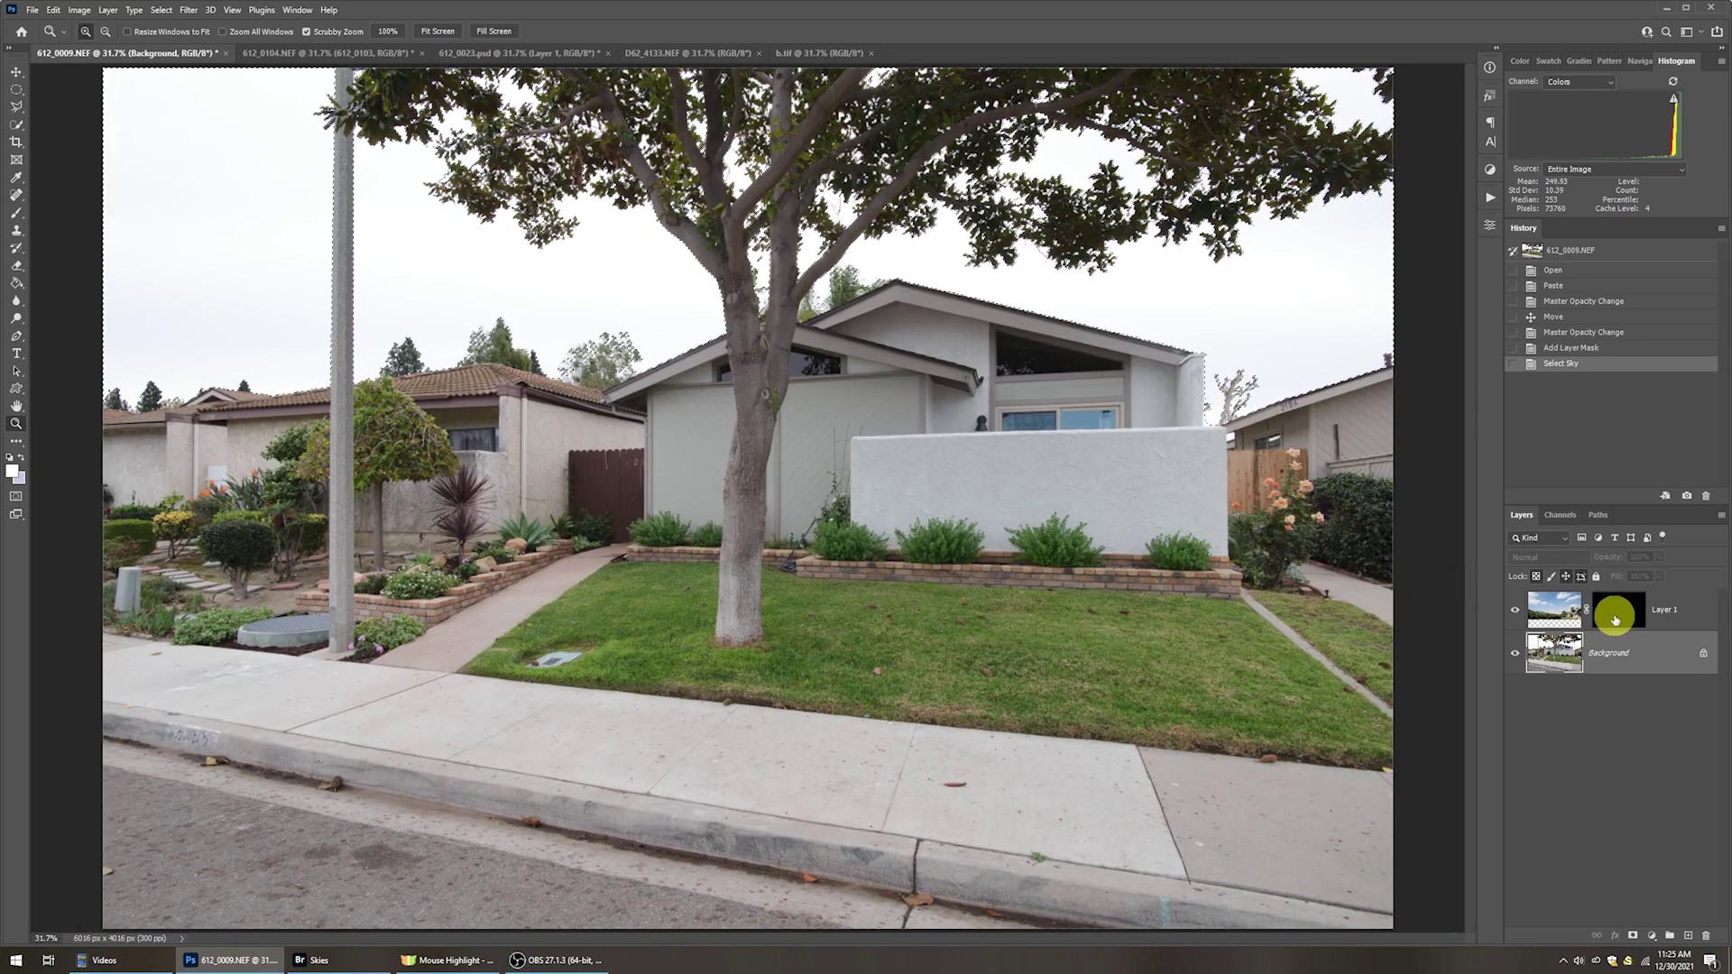
# Reveal the cloudy sky inside the sky selection on Layer 1's mask, then deselect.
pyautogui.click(1615, 612)
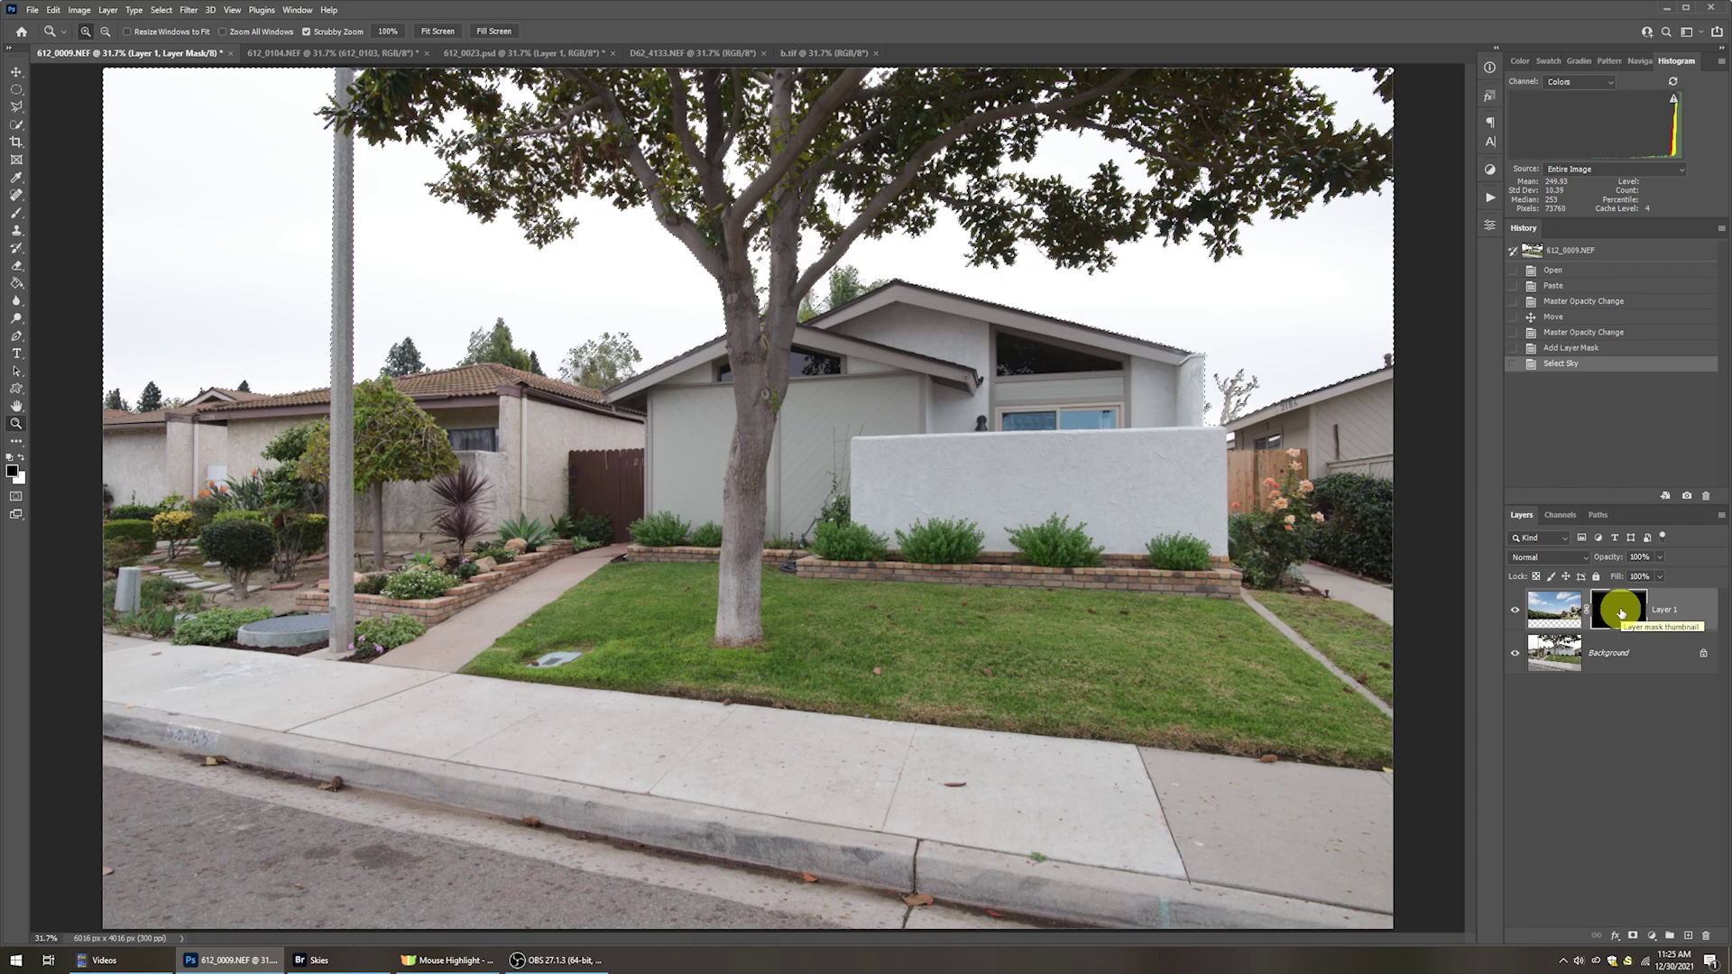
pyautogui.press('Delete')
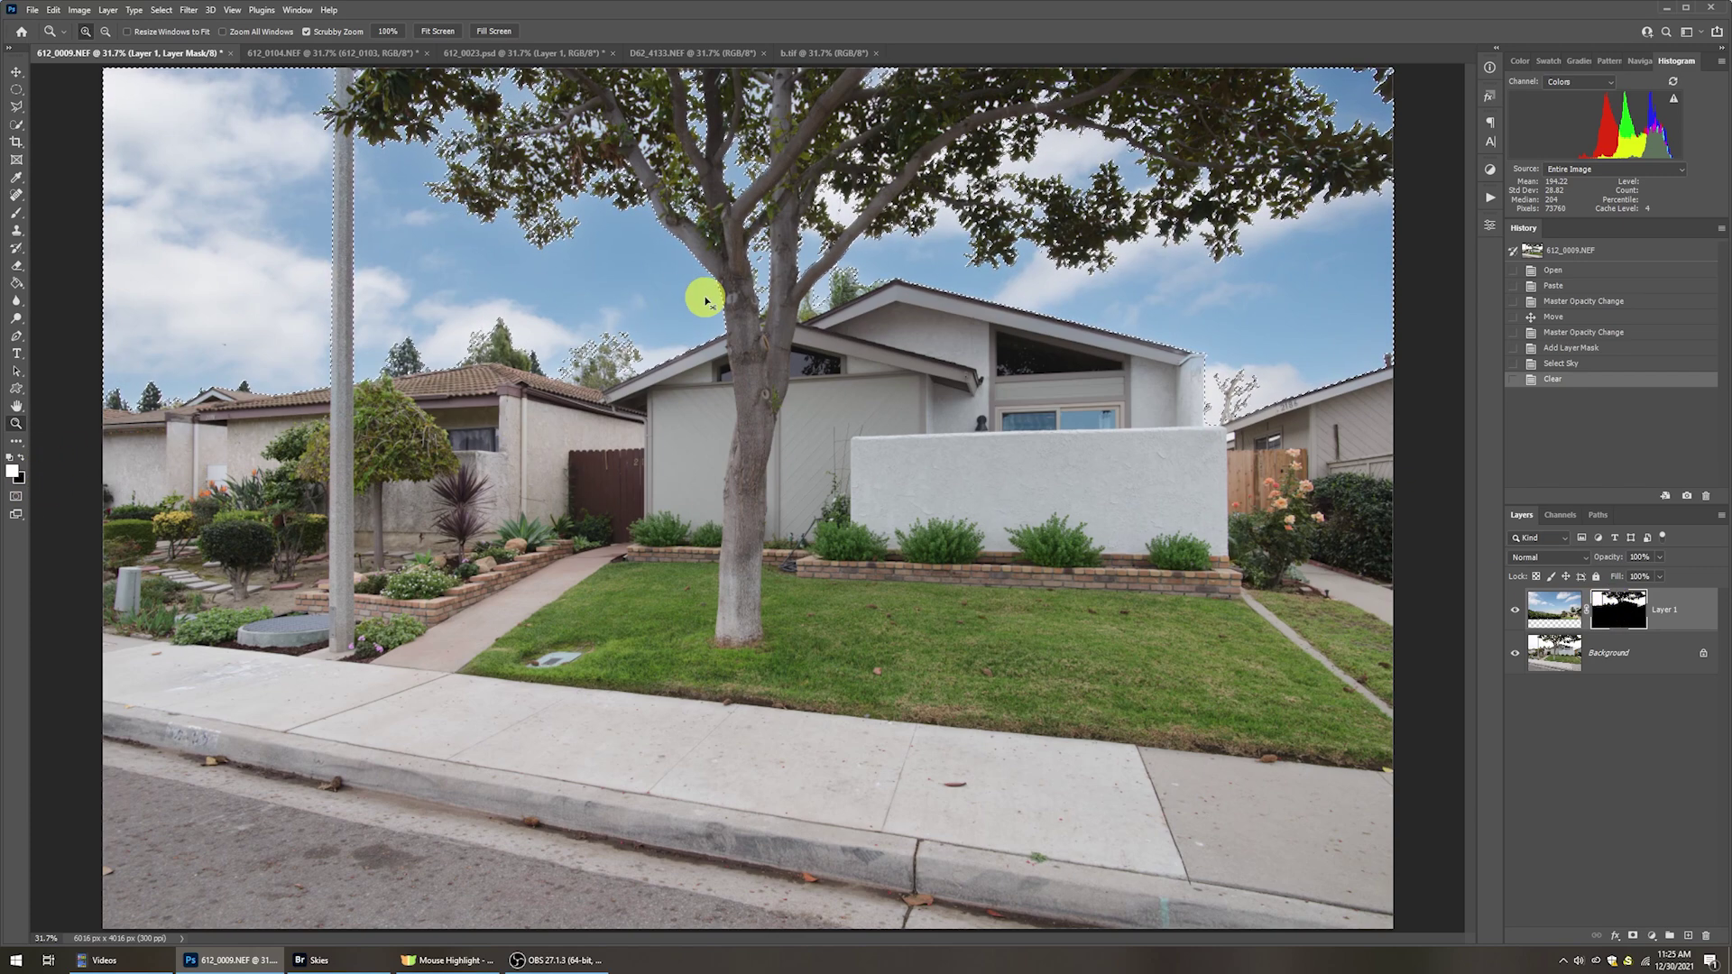
pyautogui.hotkey('ctrl', 'd')
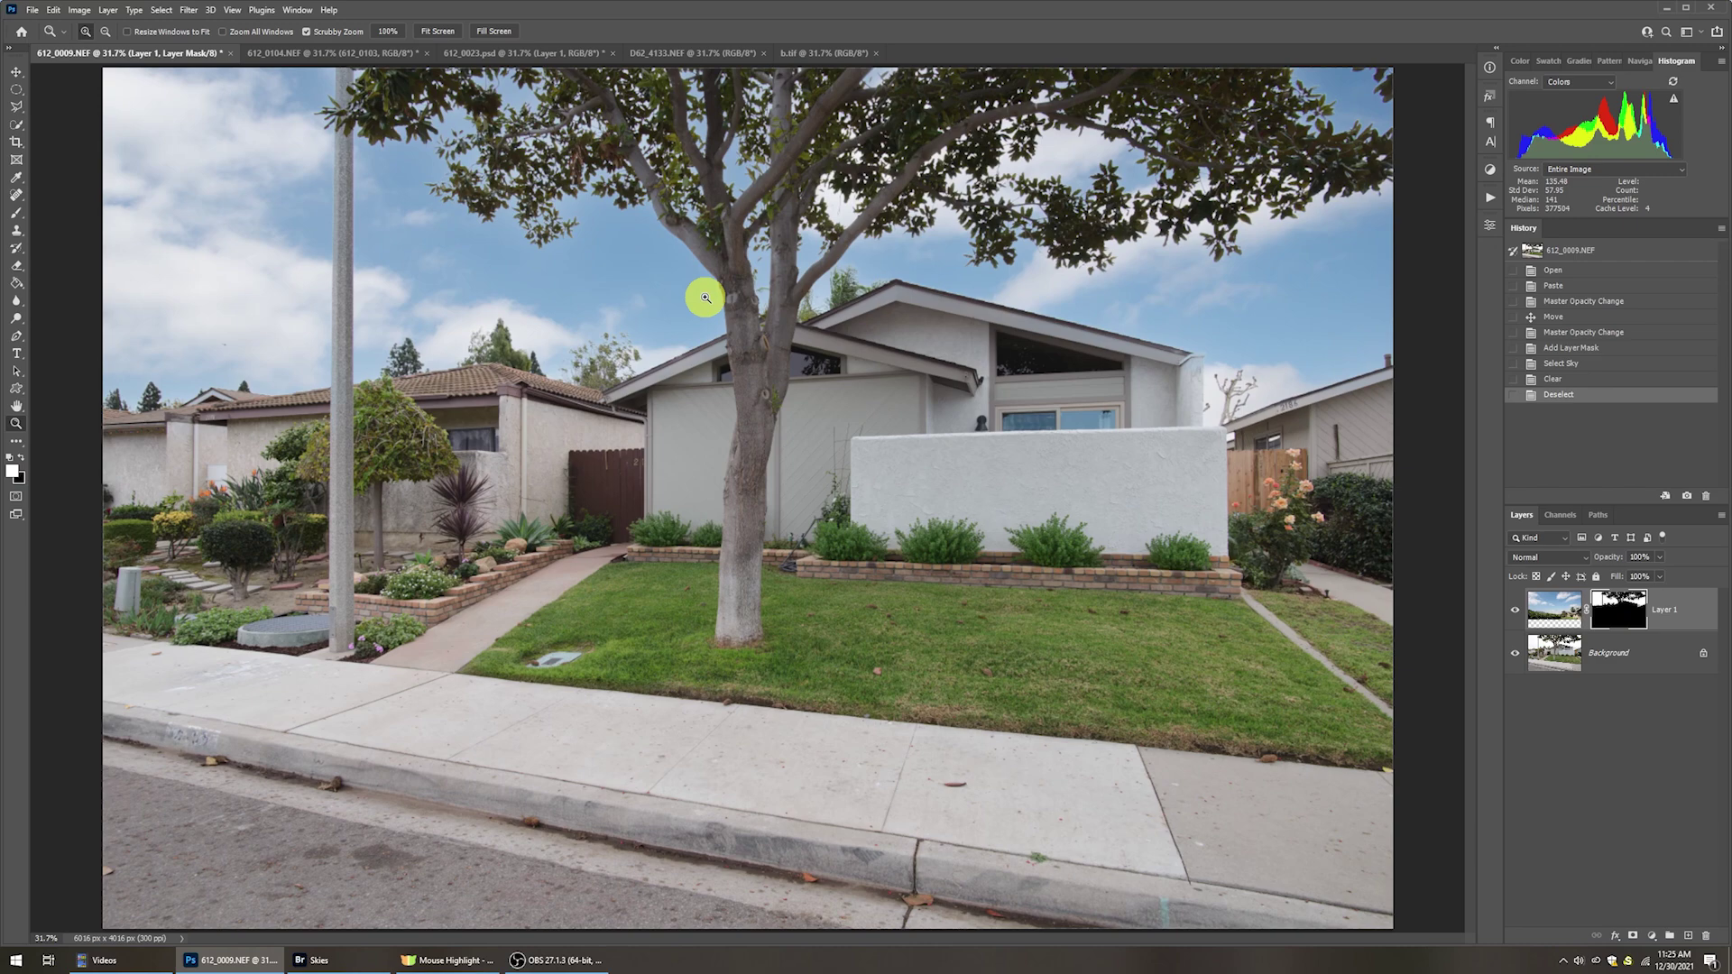
# Zoom to 100% on the roof corner, compare the sky layer hidden and shown, then select Background.
pyautogui.click(1171, 368)
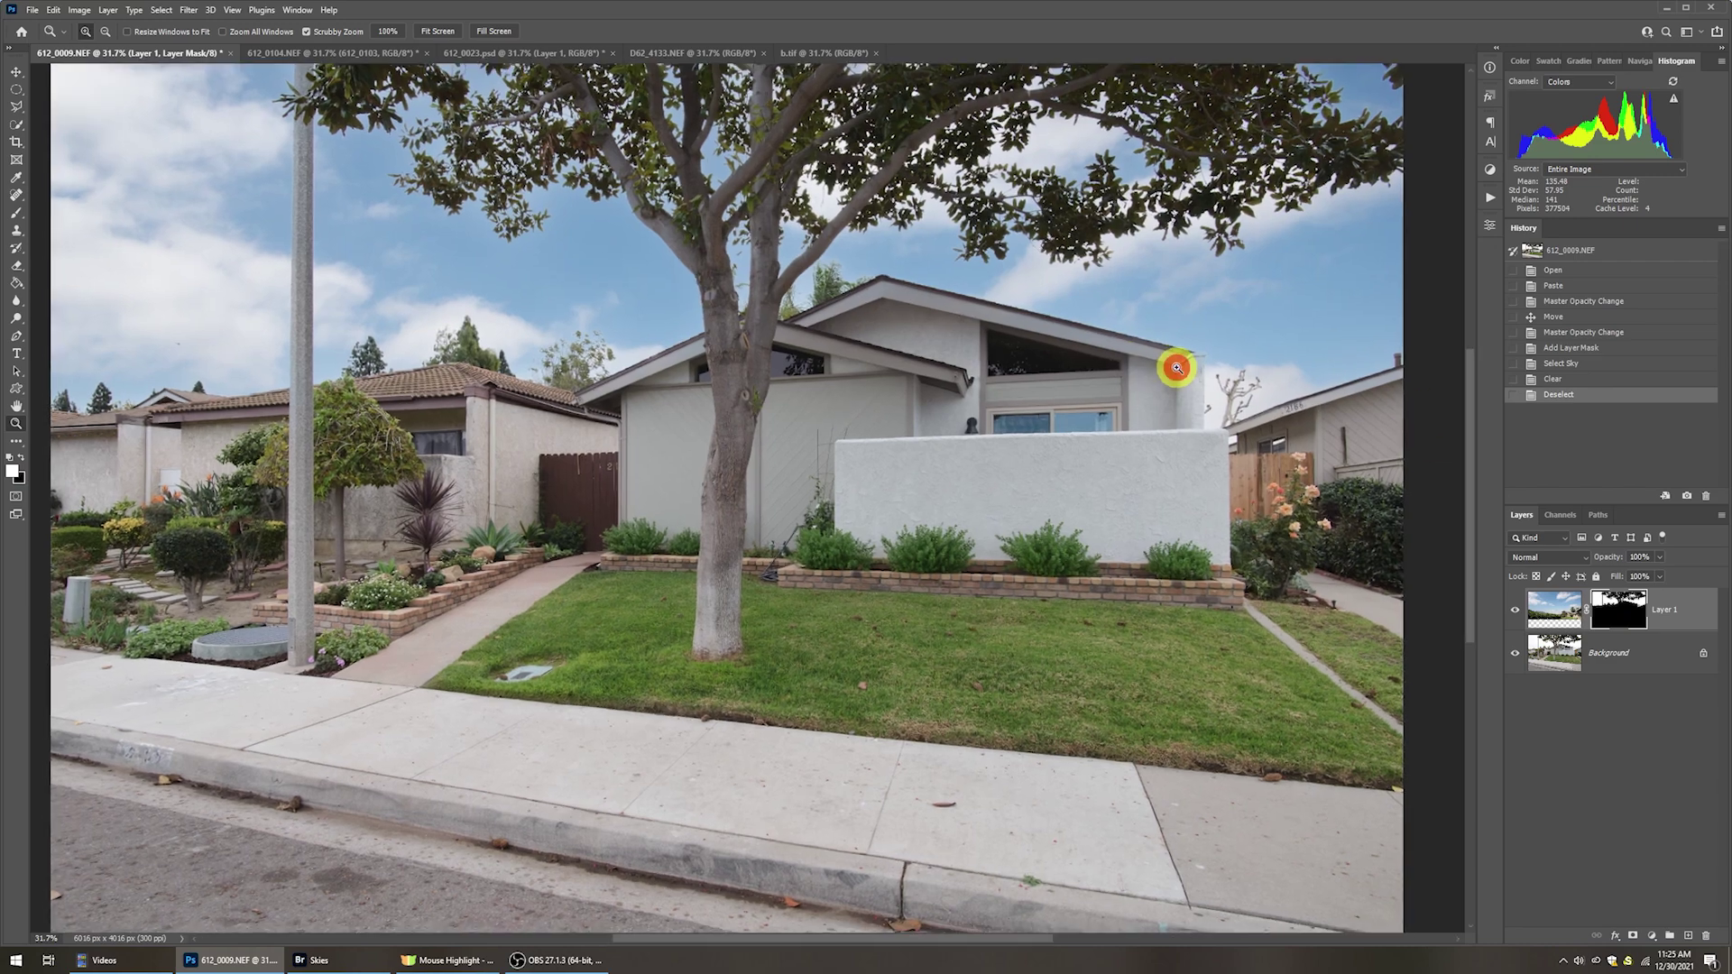
pyautogui.click(1178, 367)
pyautogui.click(1223, 374)
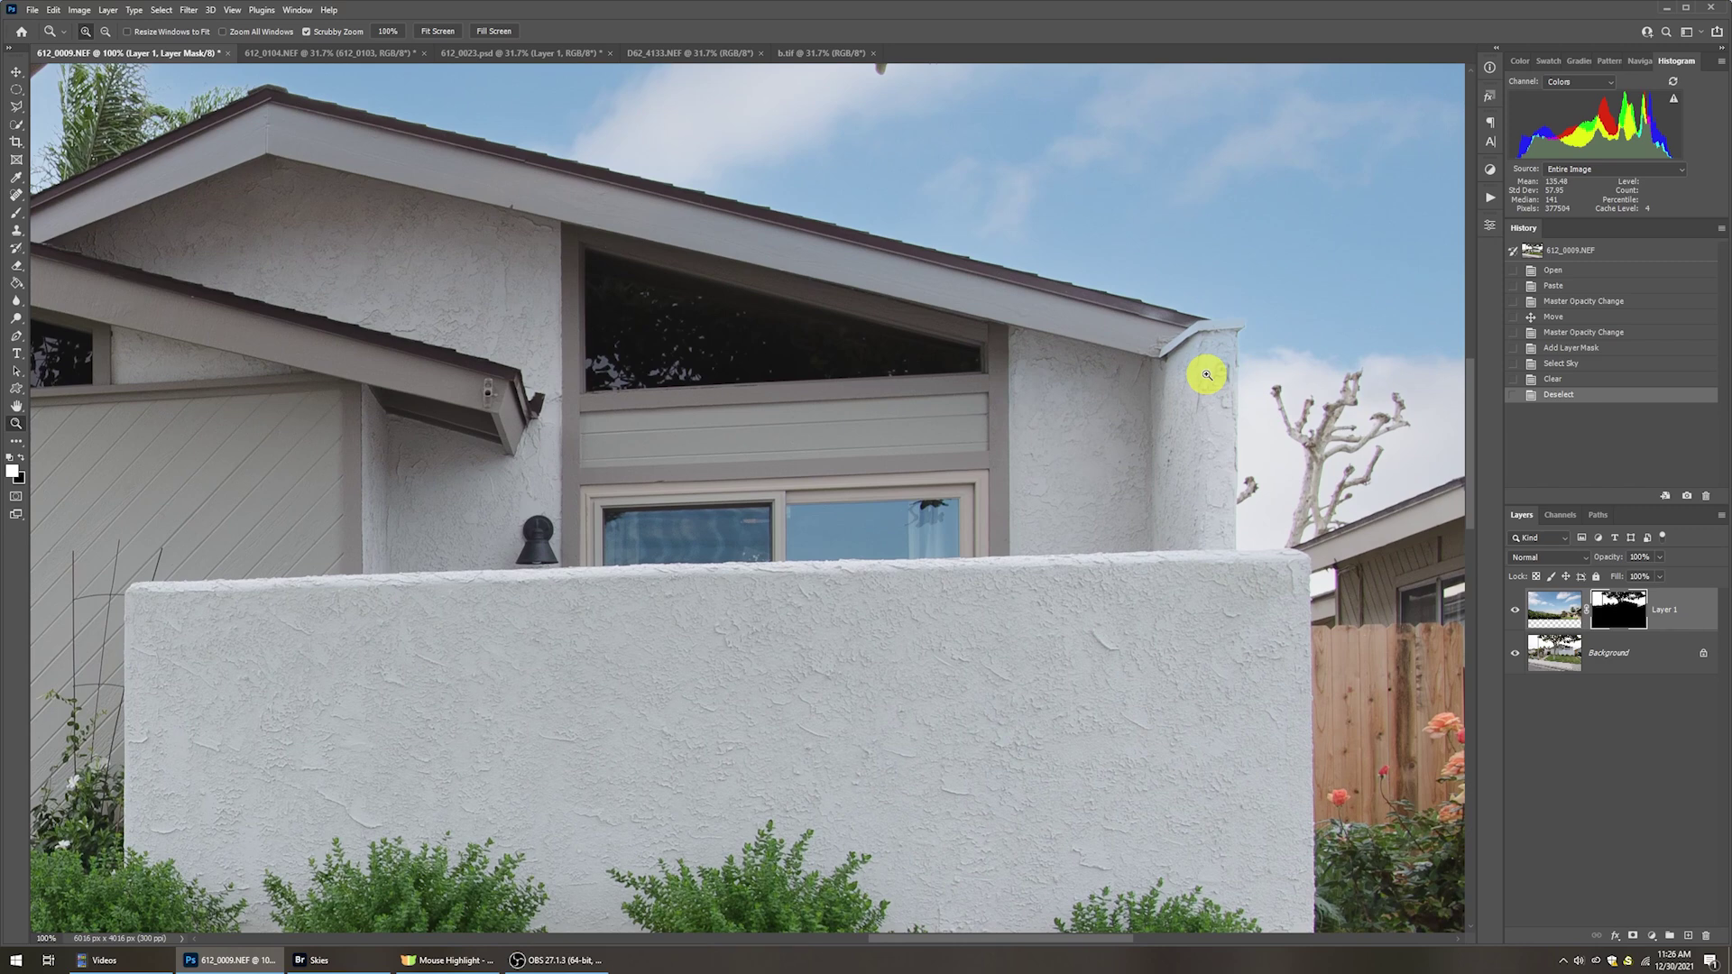
pyautogui.click(1515, 609)
pyautogui.click(1516, 610)
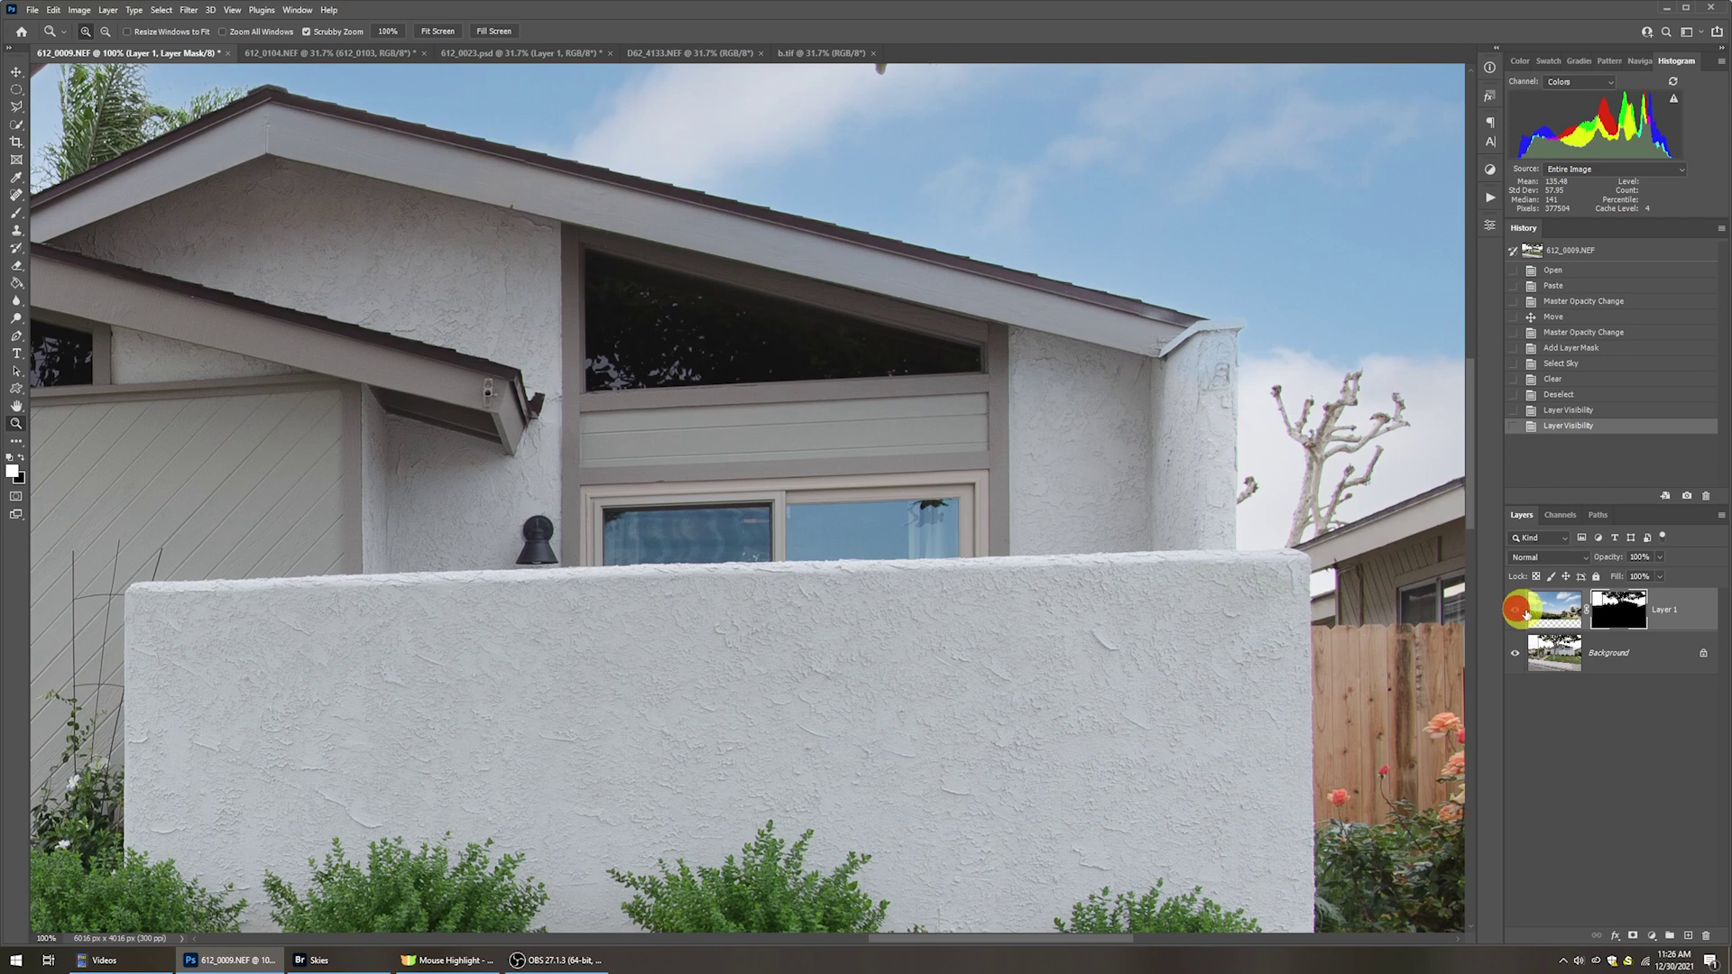
pyautogui.click(1565, 662)
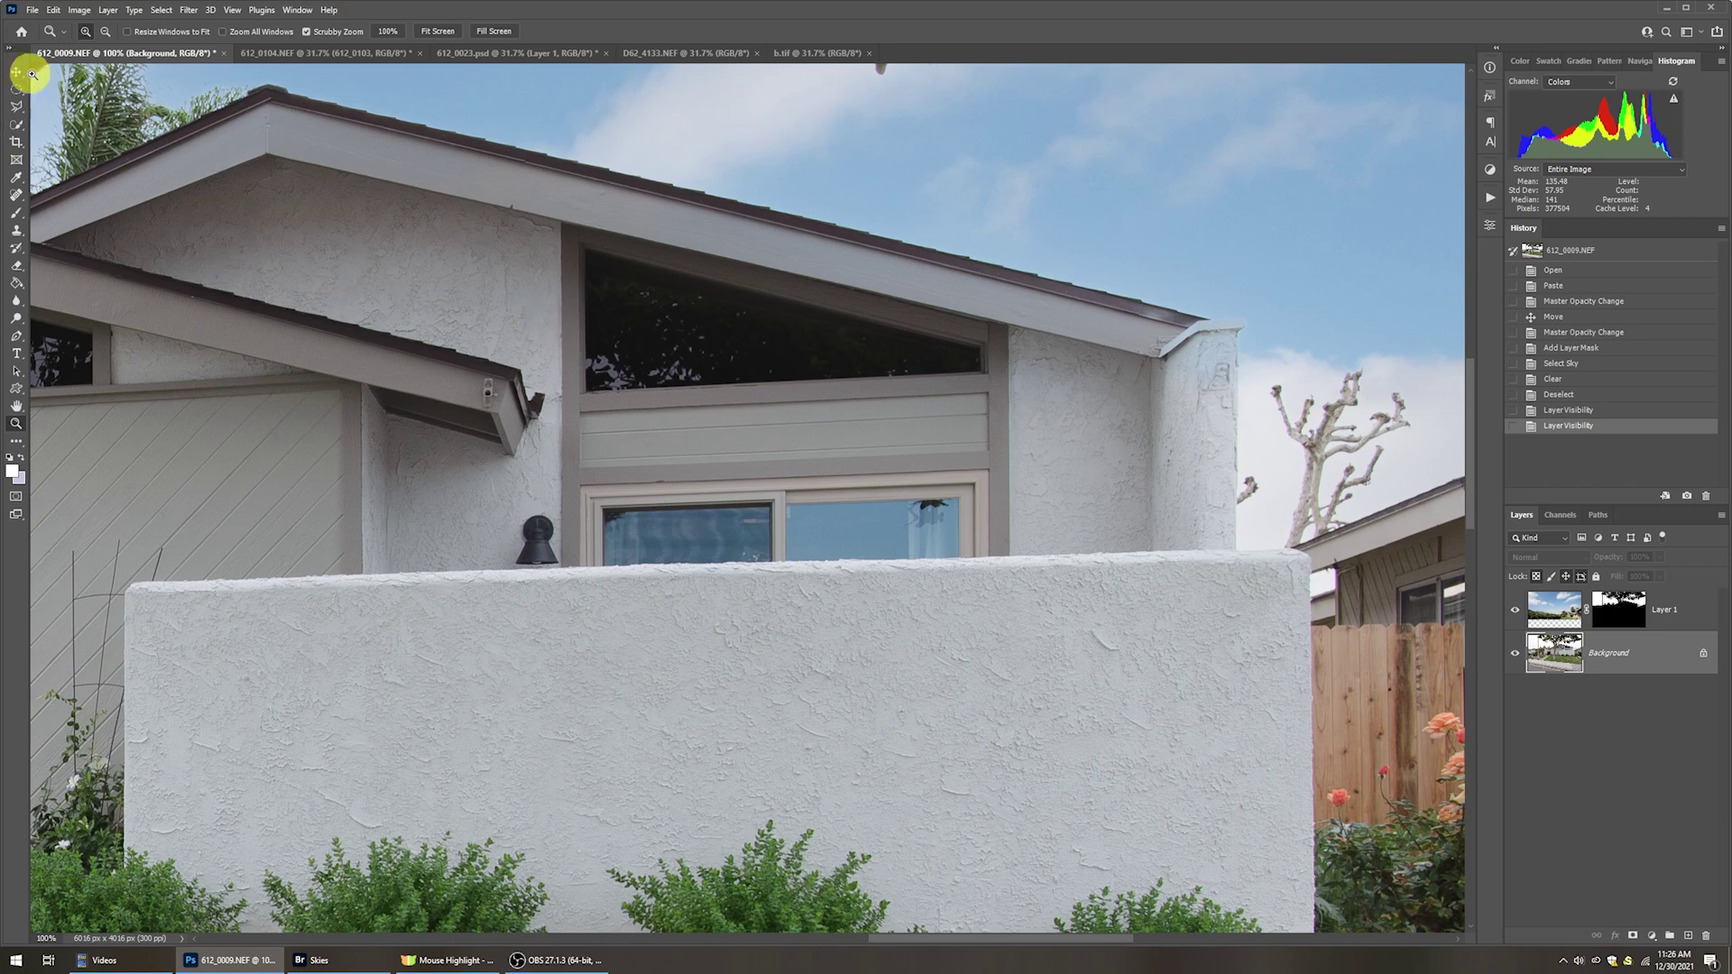
# Quick-select the stucco column with a 100 px brush, remove it from Layer 1's mask, and deselect.
pyautogui.click(16, 125)
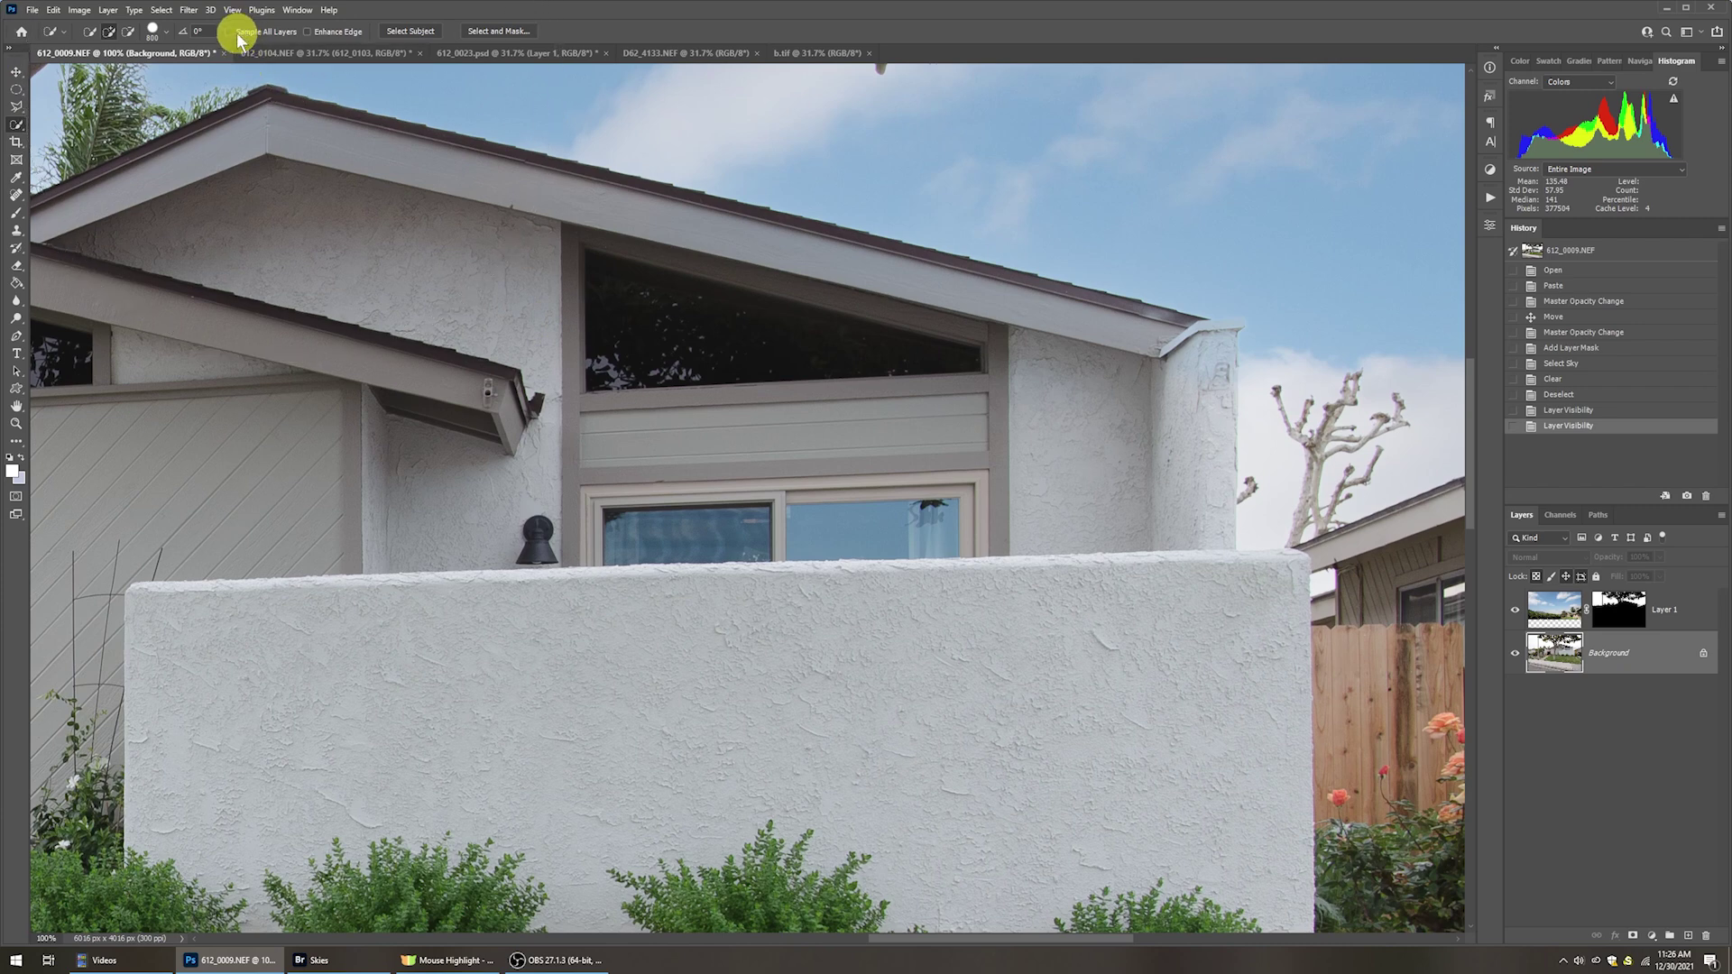
pyautogui.press('[')
pyautogui.press('[')
pyautogui.press('[')
pyautogui.press('[')
pyautogui.press('[')
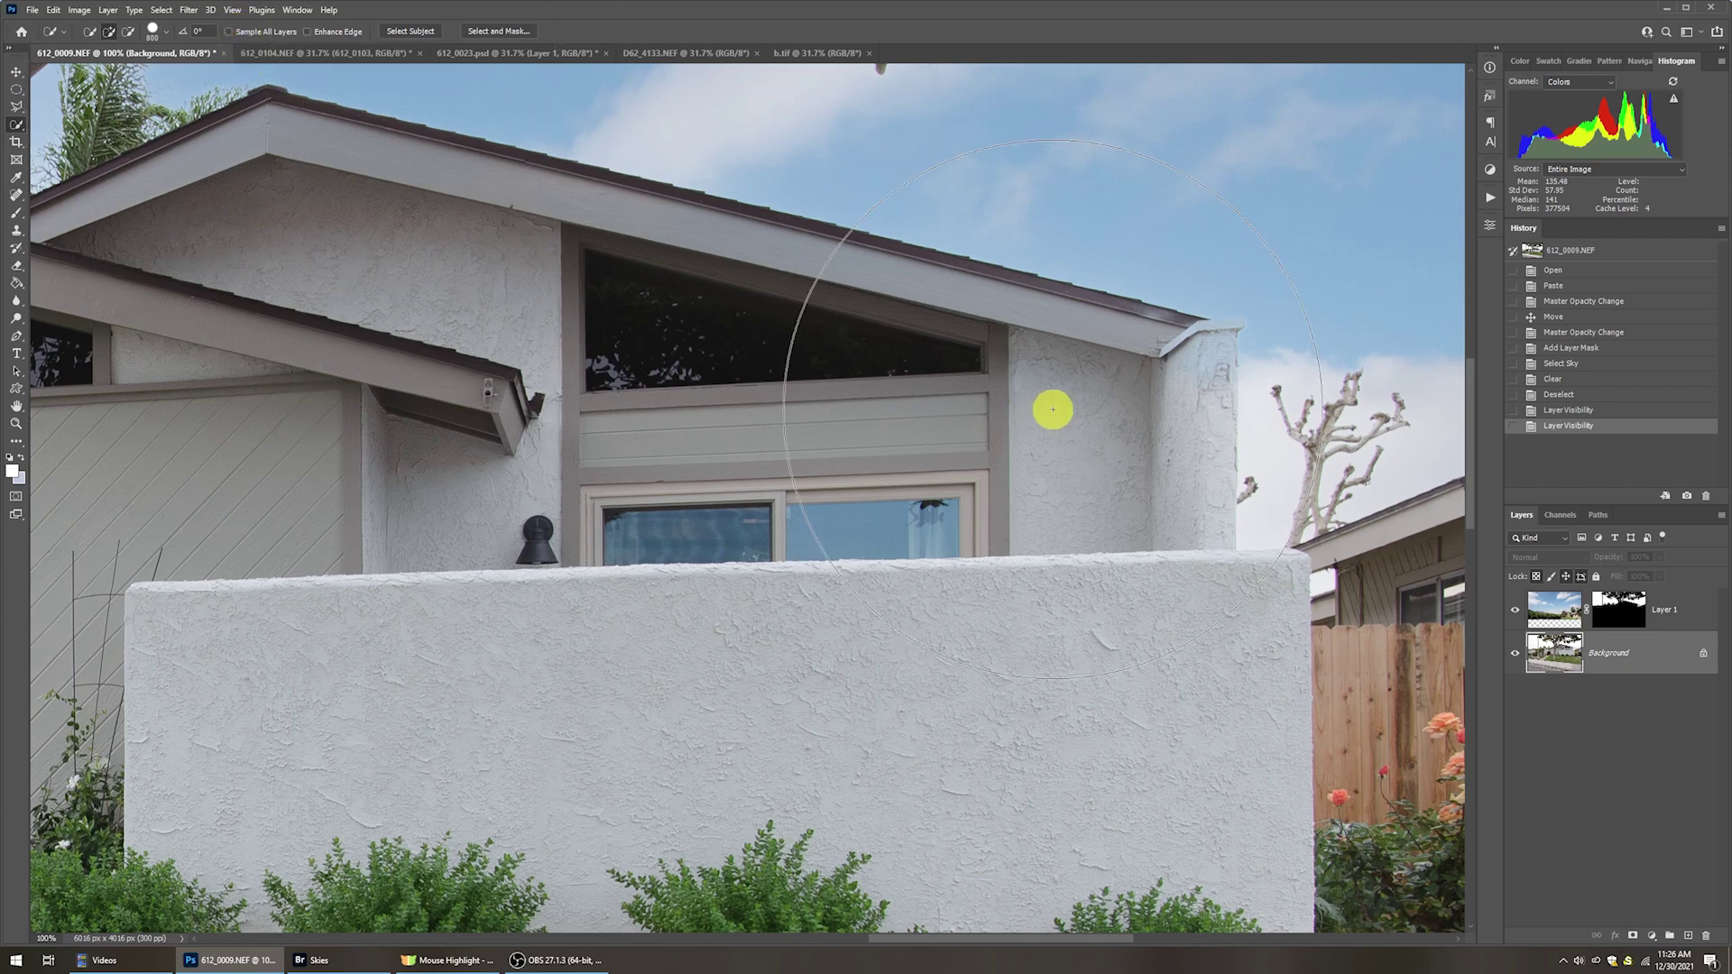
pyautogui.press('[')
pyautogui.press('[')
pyautogui.press('[')
pyautogui.press('[')
pyautogui.press('[')
pyautogui.press('[')
pyautogui.click(1191, 372)
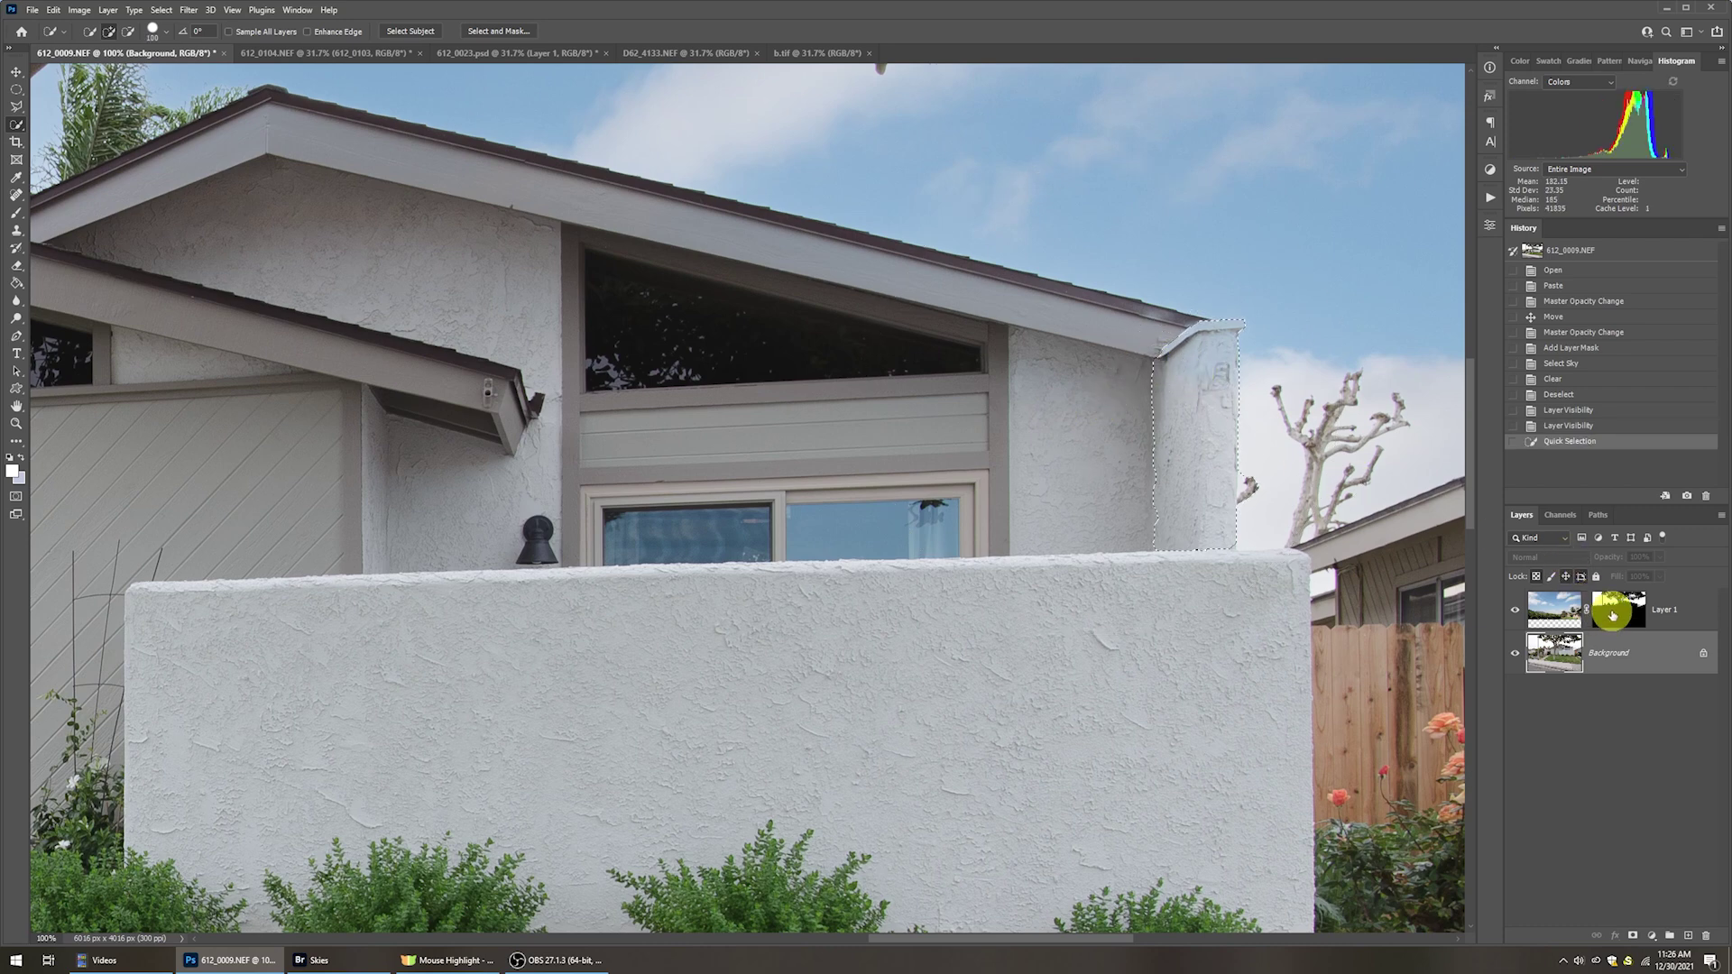
pyautogui.click(1615, 610)
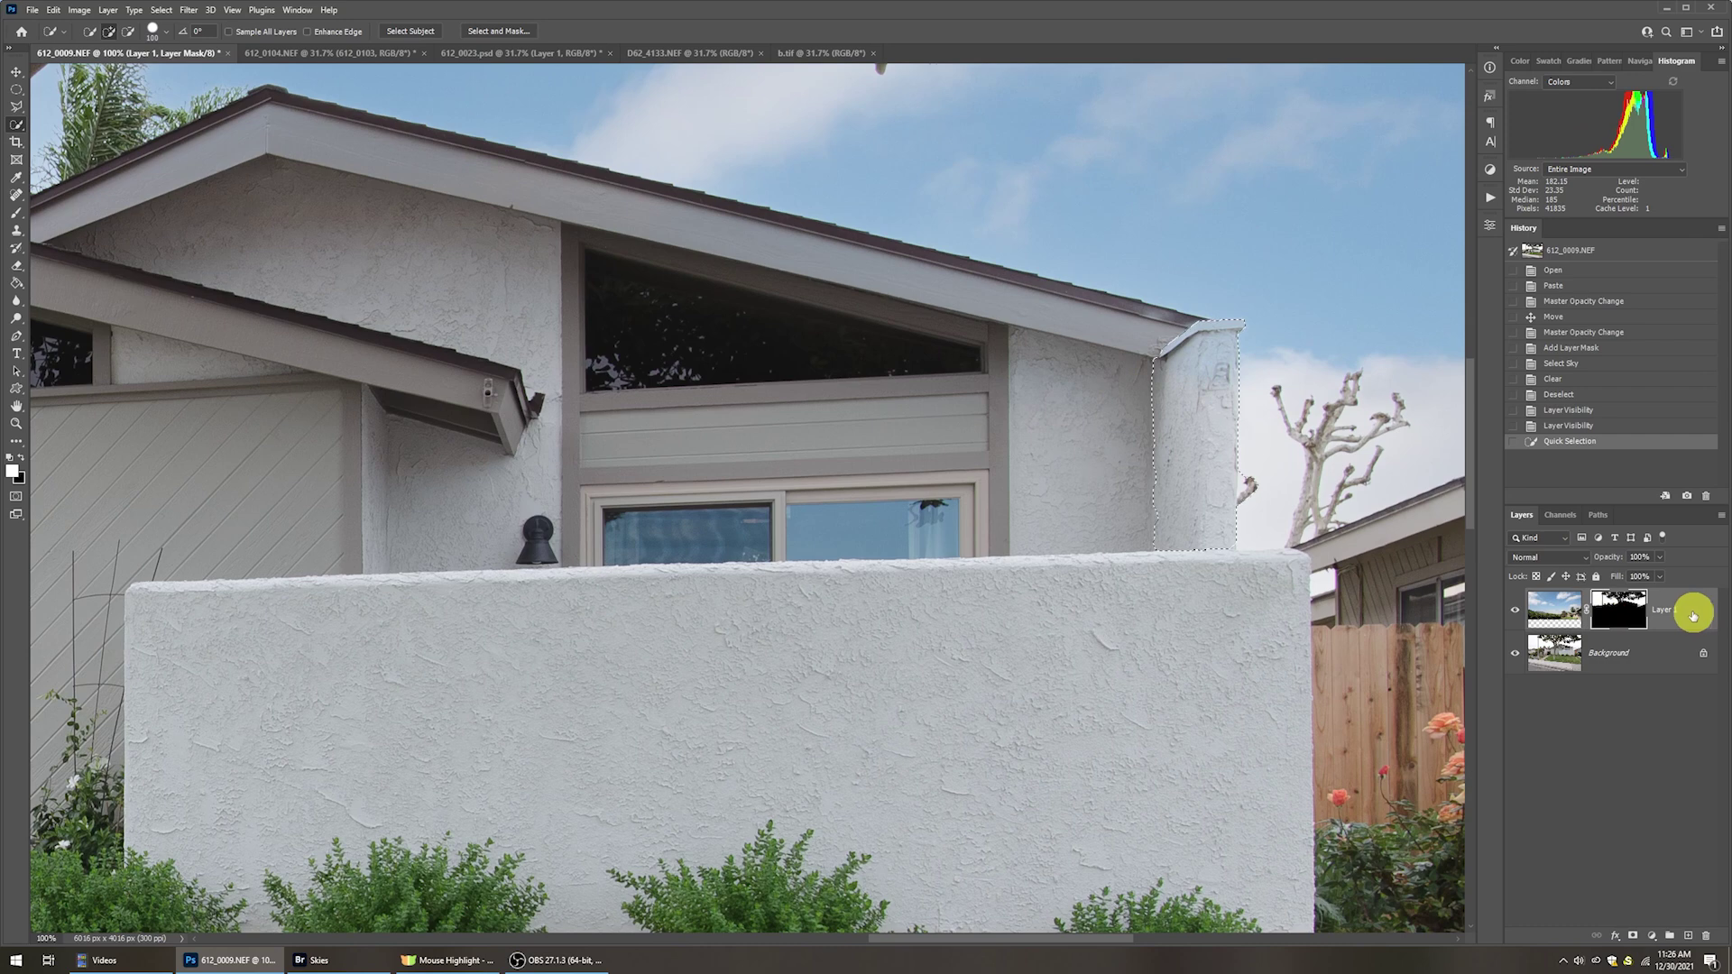
pyautogui.press('Delete')
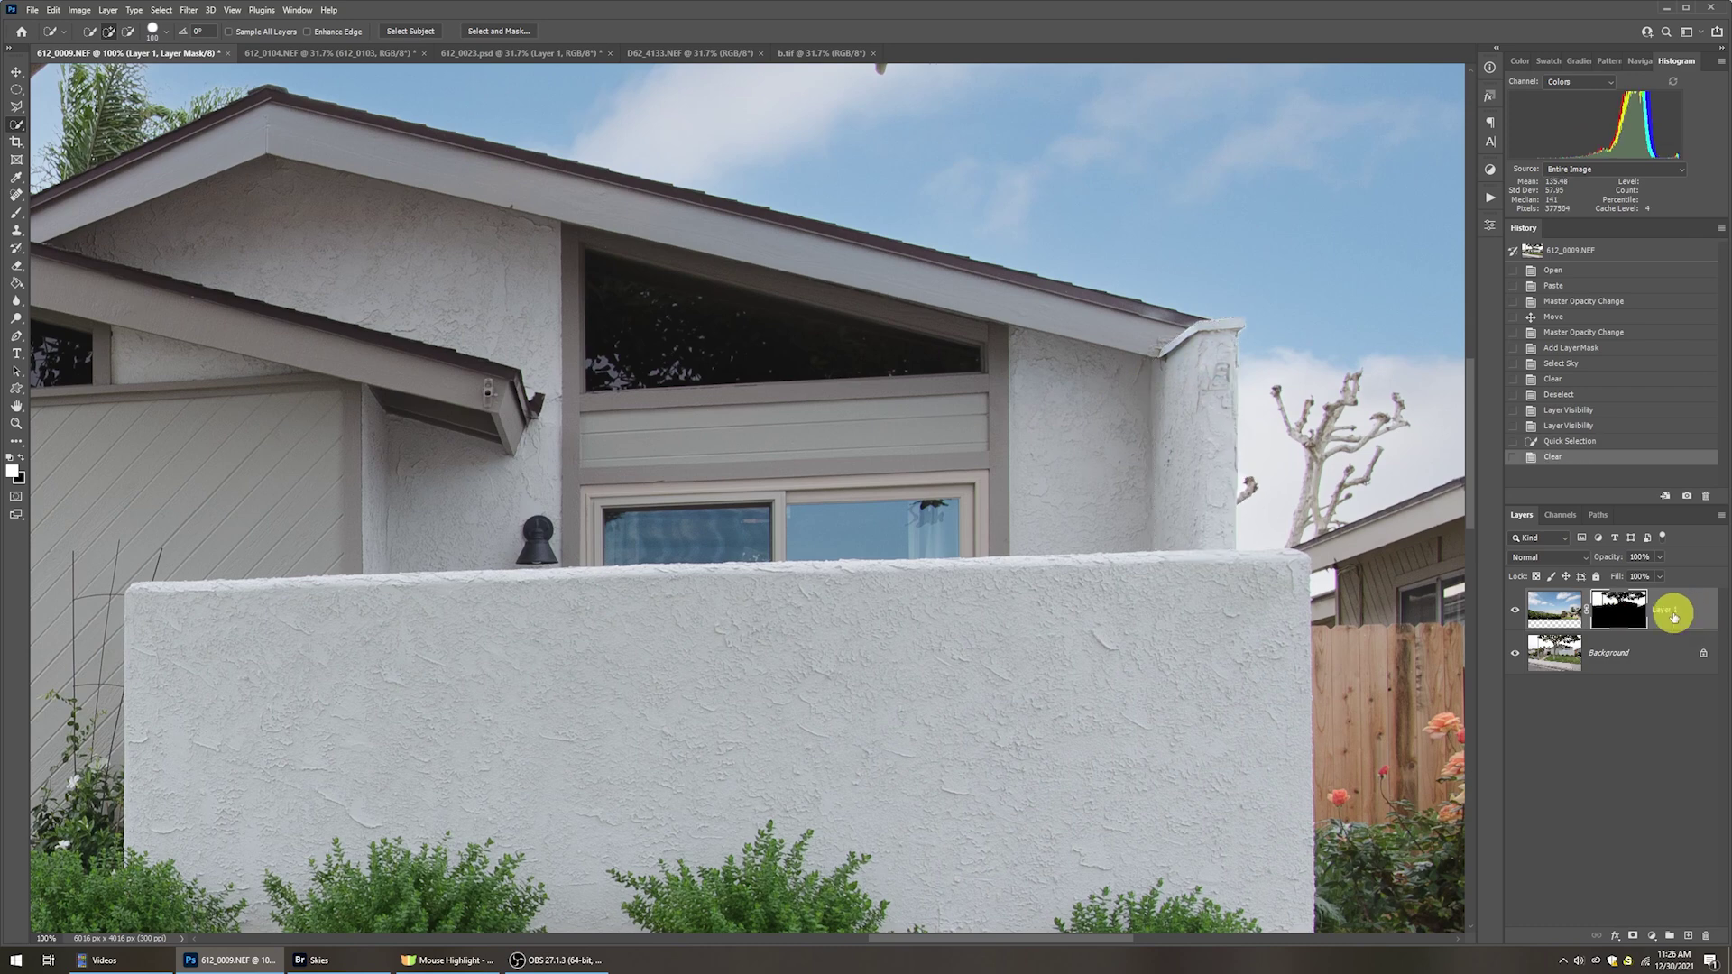
pyautogui.hotkey('ctrl', 'd')
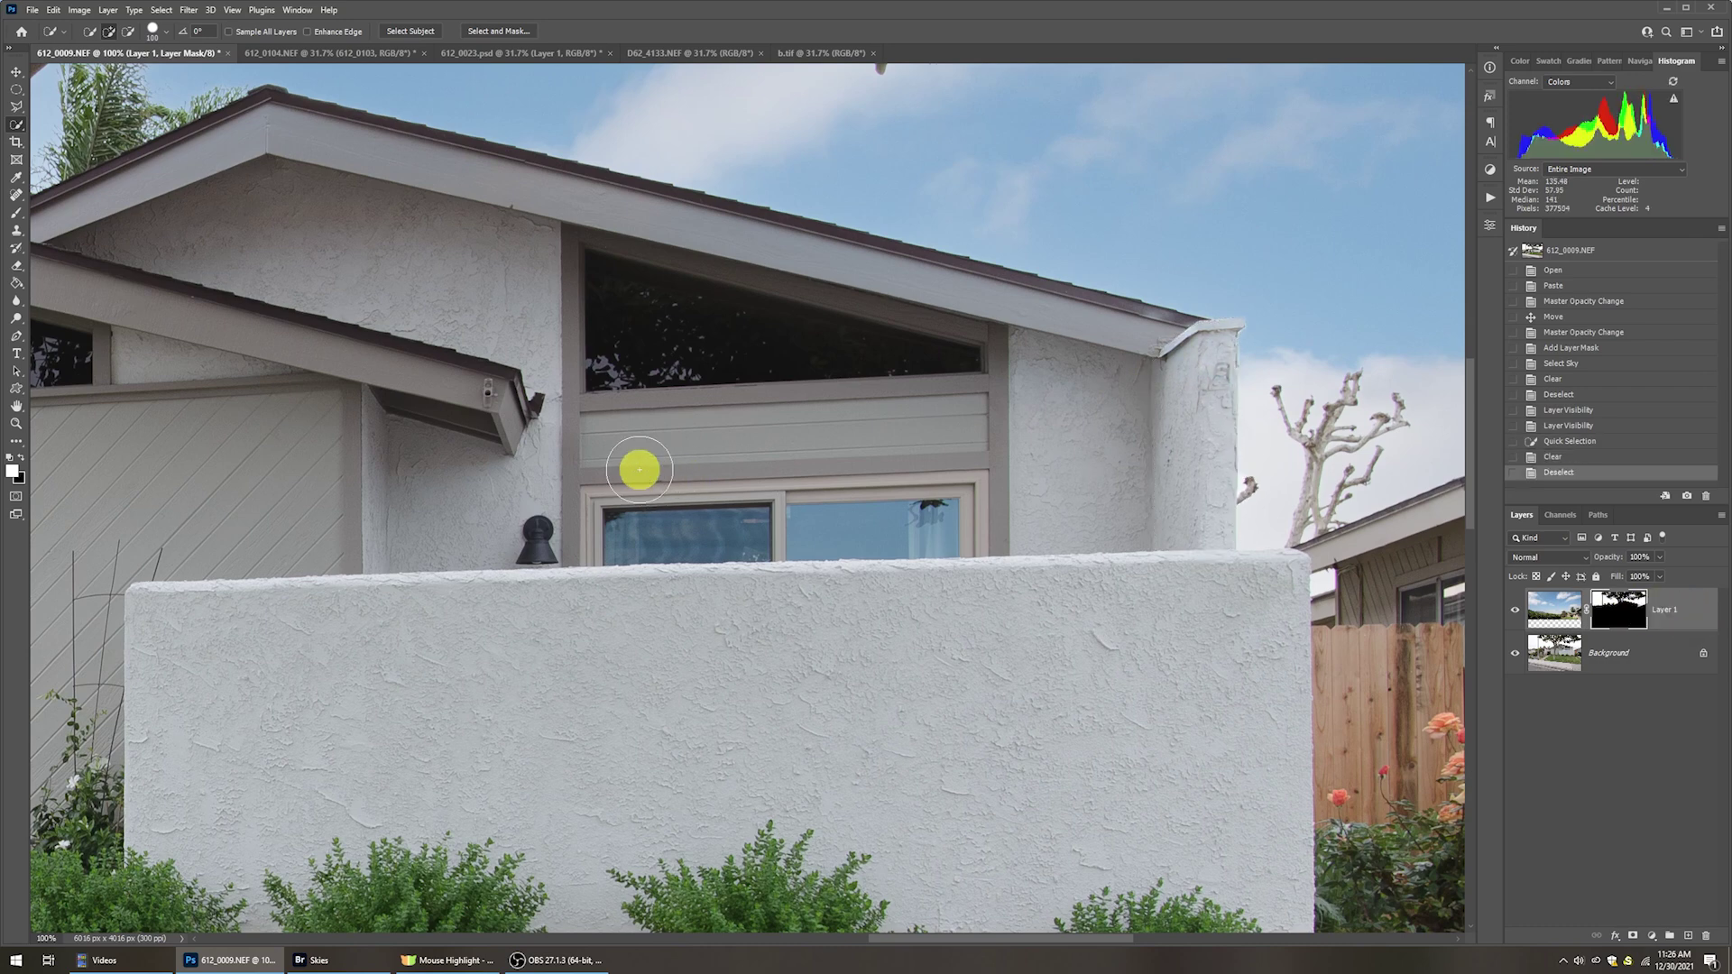
# Pan to the tree and upper roof, toggle the blue sky layer repeatedly to compare, and fit the photo.
pyautogui.moveTo(433, 301); pyautogui.dragTo(943, 493)
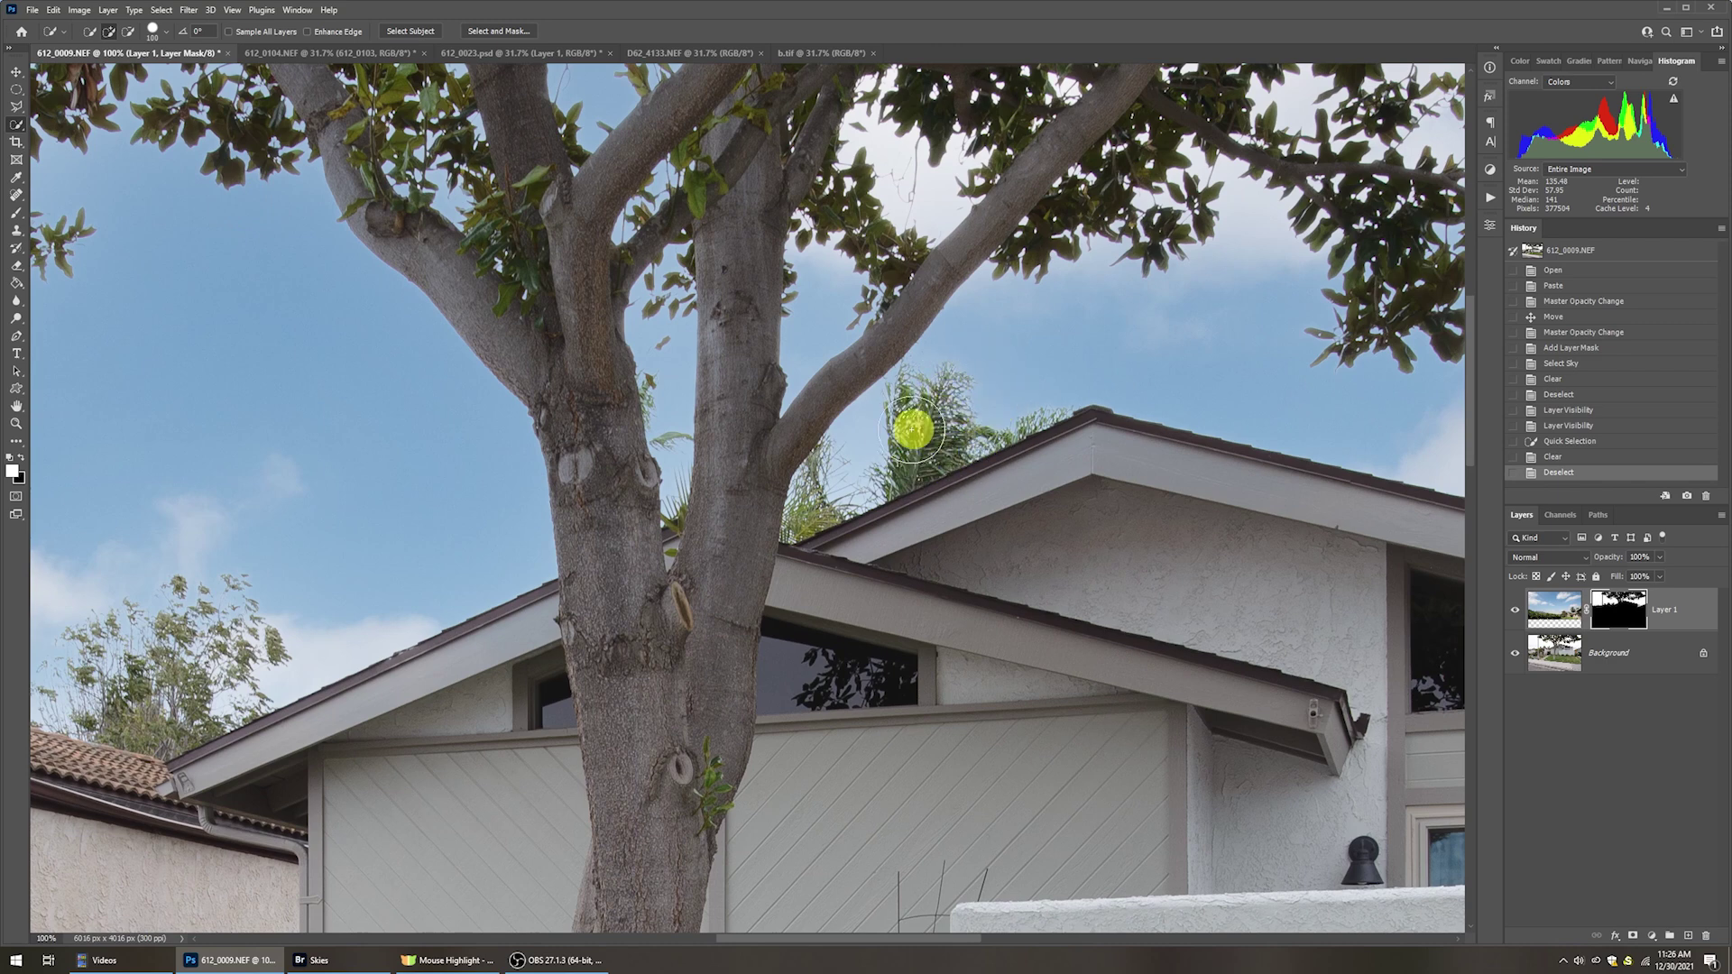
pyautogui.click(1514, 615)
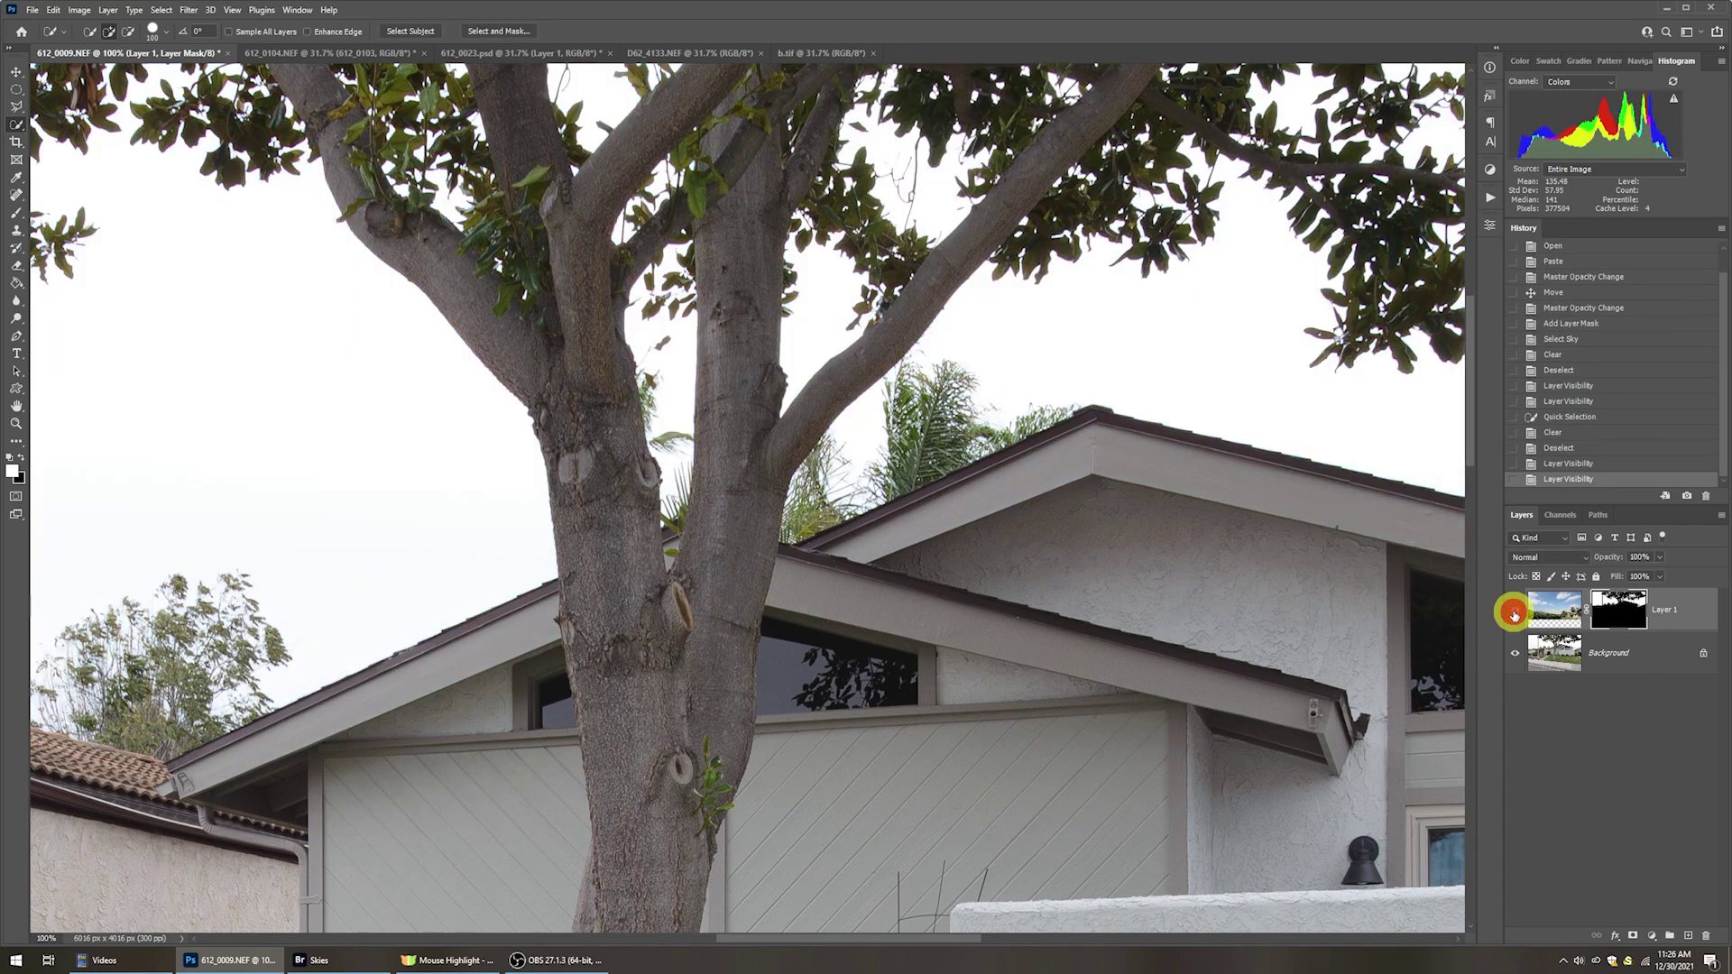
pyautogui.click(1514, 615)
pyautogui.click(1513, 614)
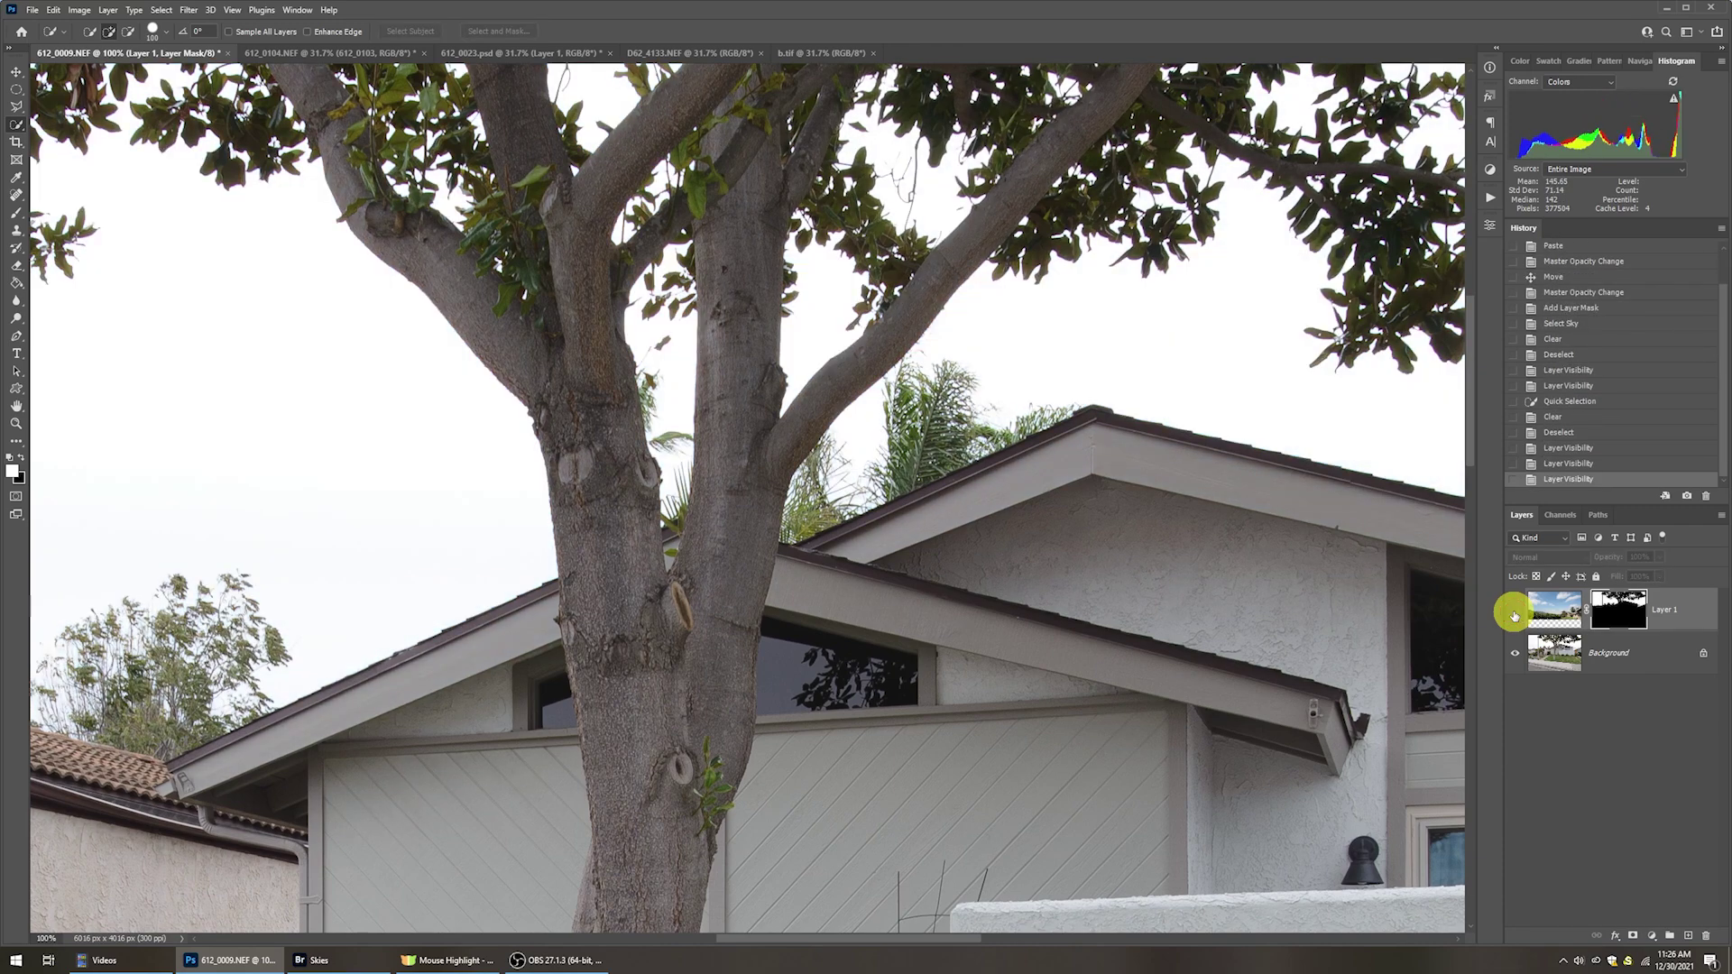
pyautogui.click(1513, 614)
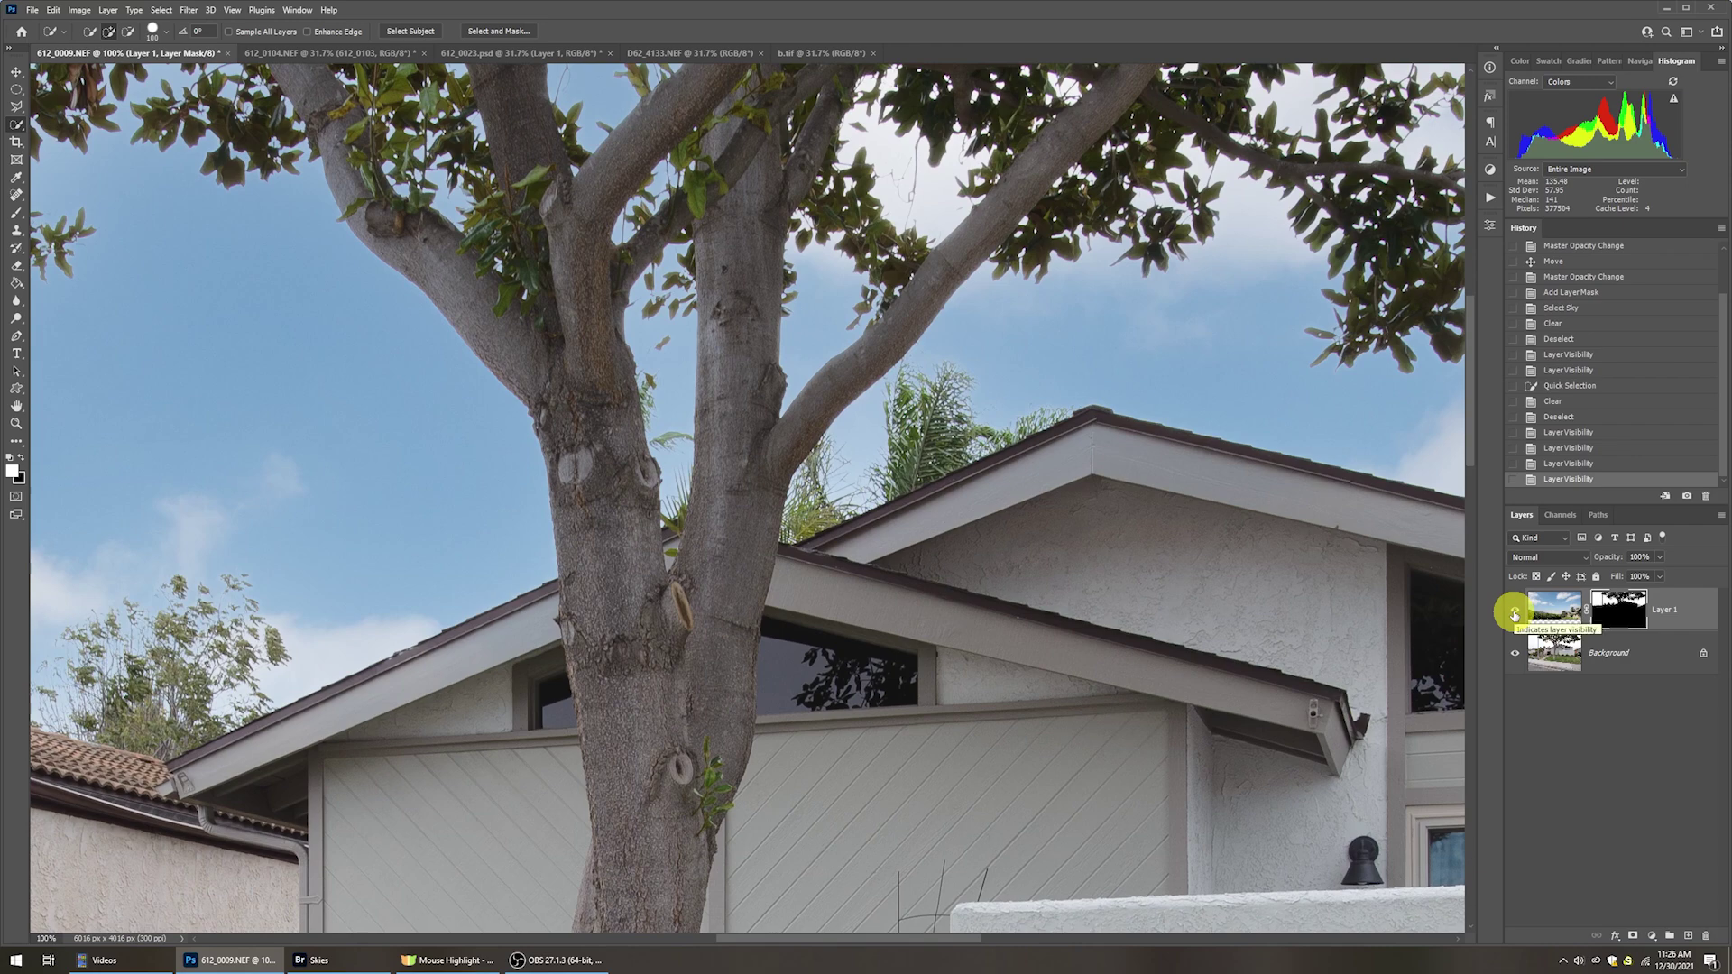
pyautogui.click(1514, 615)
pyautogui.hotkey('ctrl', '0')
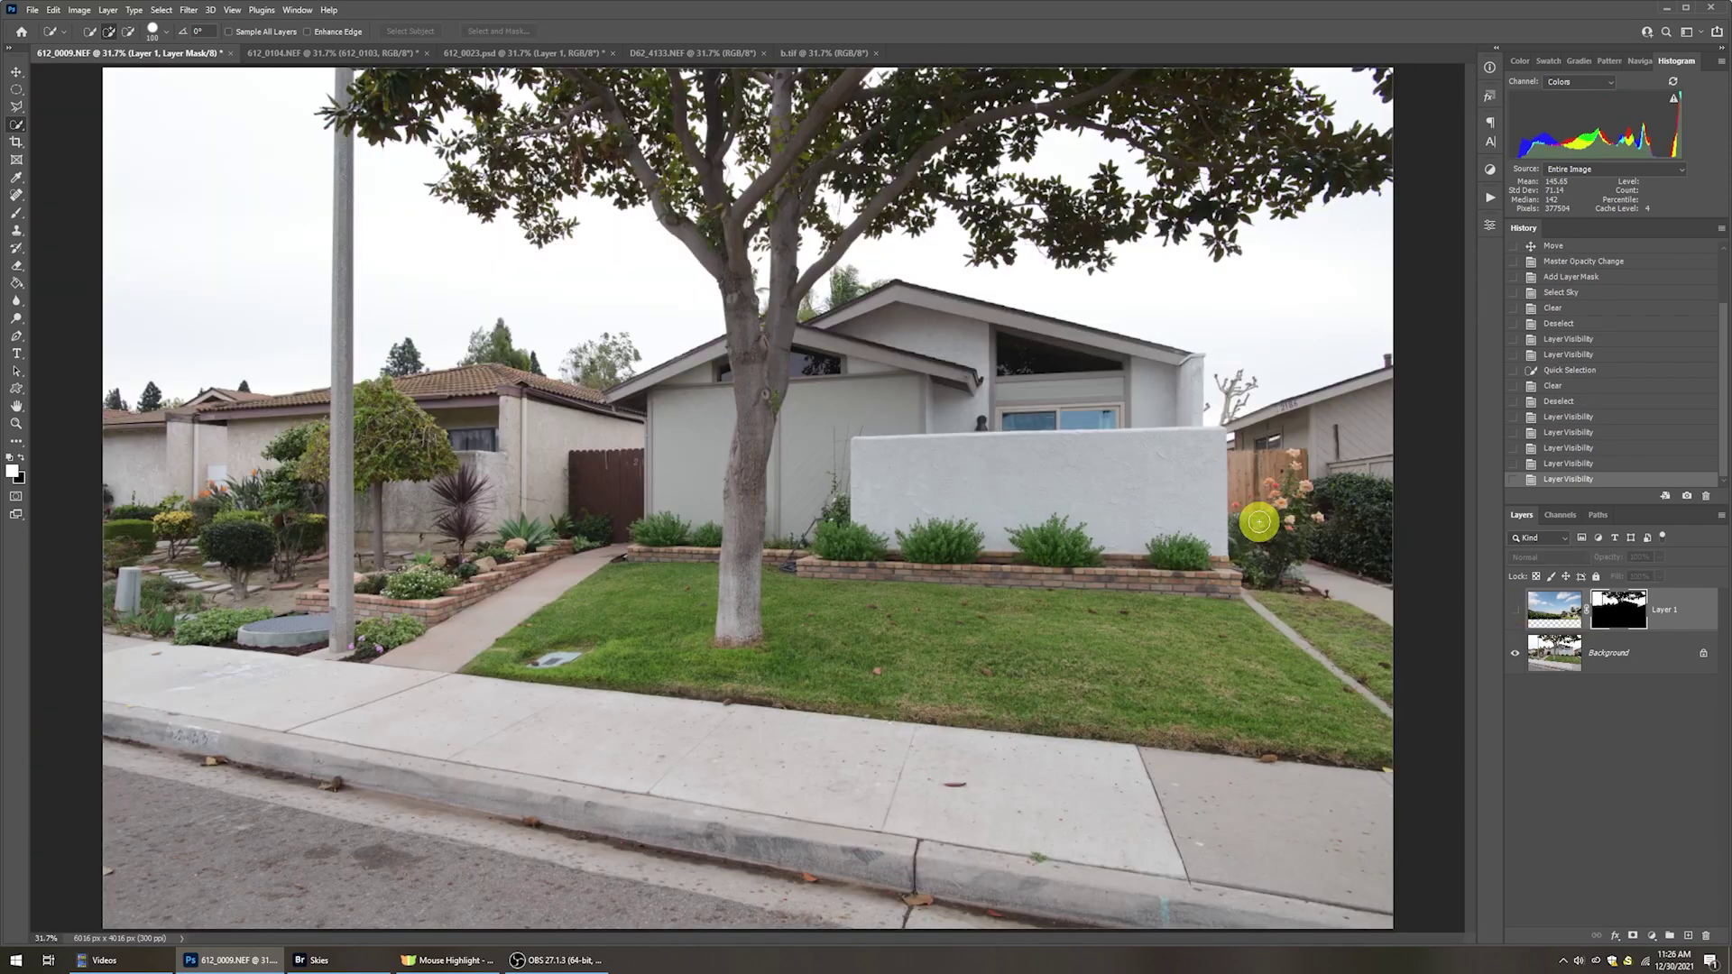
pyautogui.click(1516, 615)
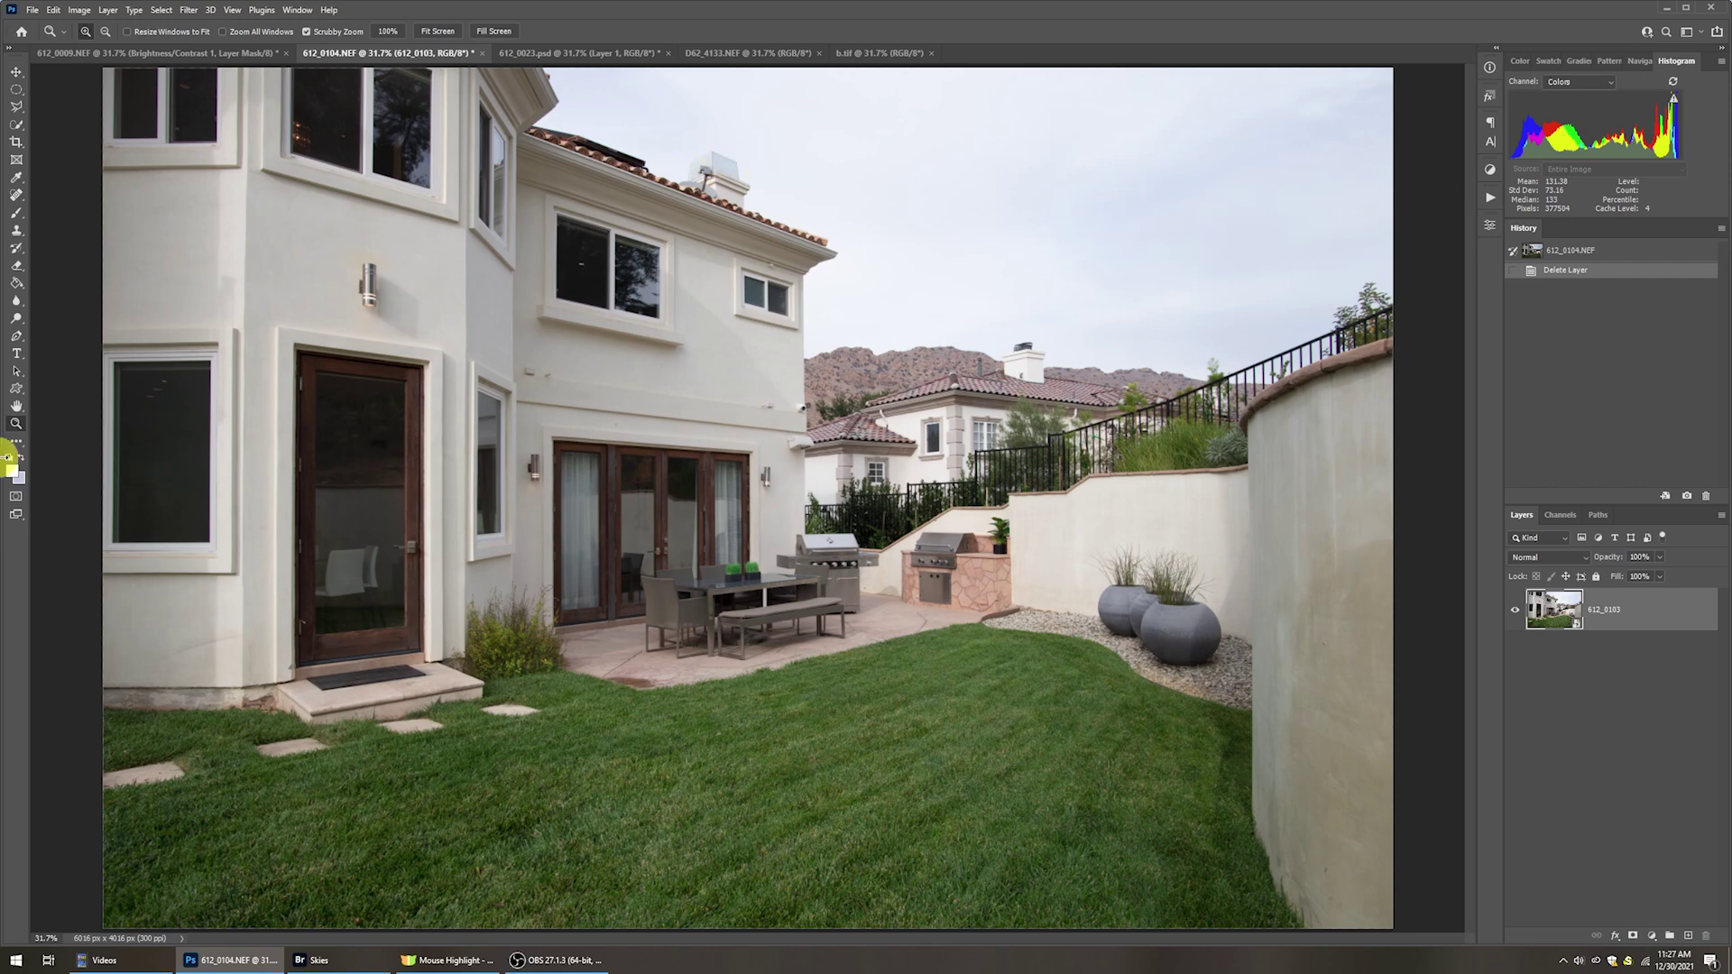
# Sample the pale backyard sky at several spots in the foreground Color Picker, then cancel it.
pyautogui.click(13, 470)
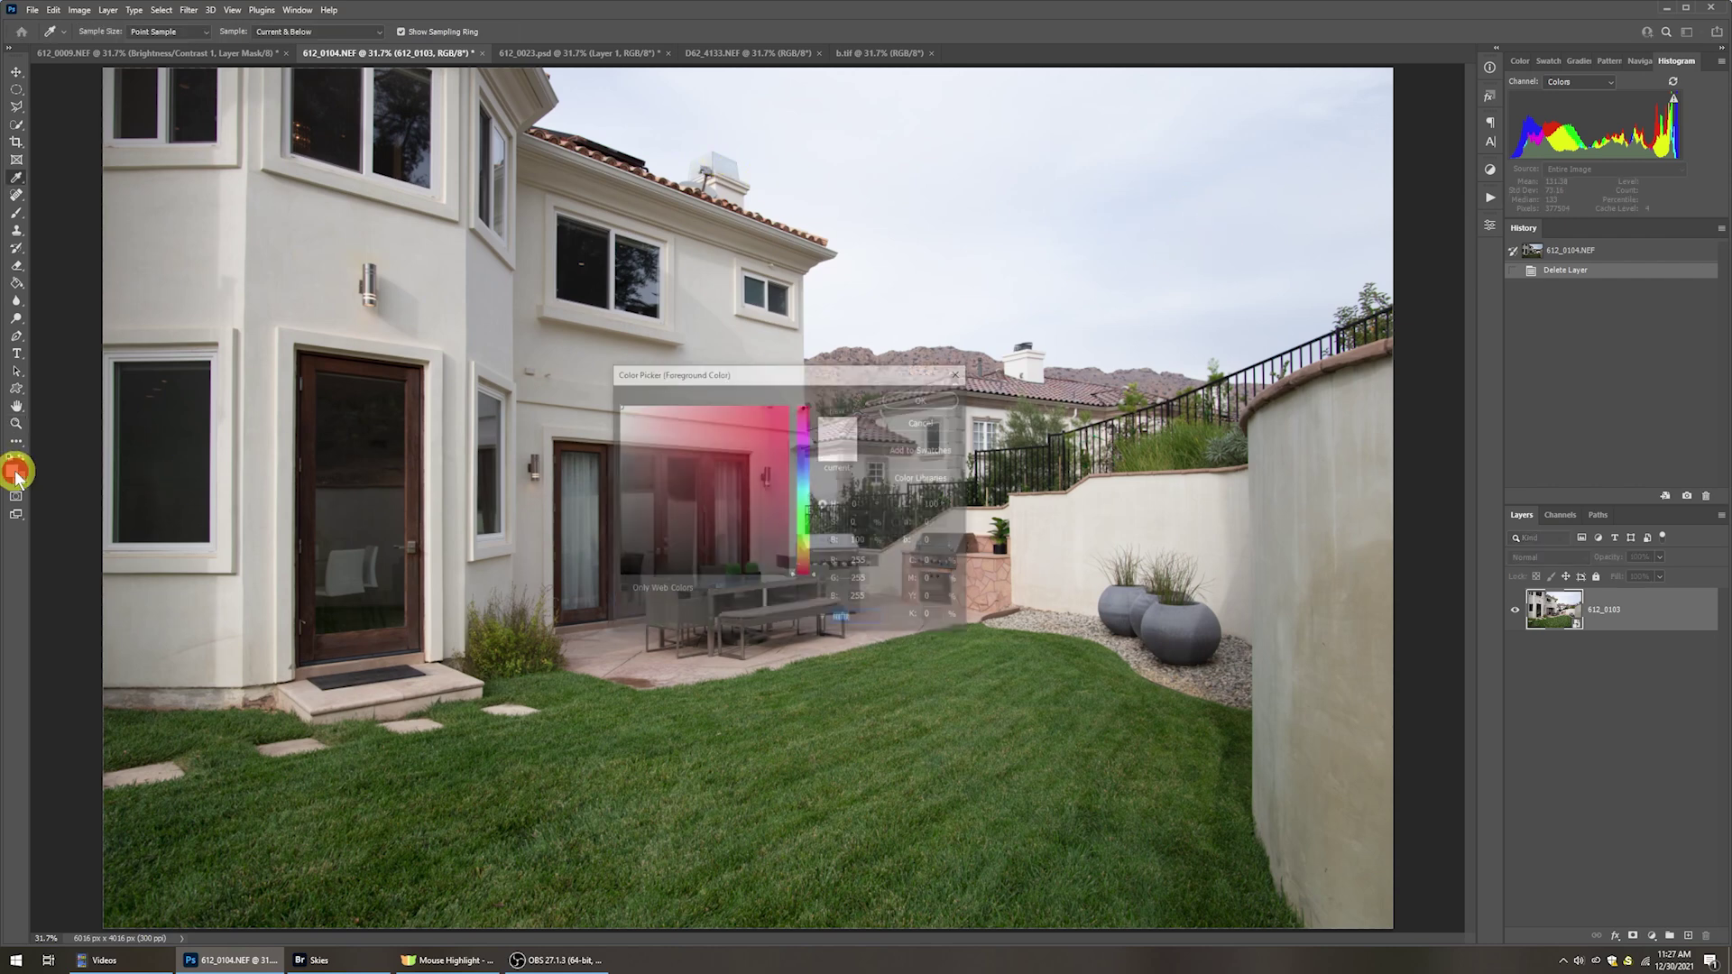
pyautogui.click(1121, 212)
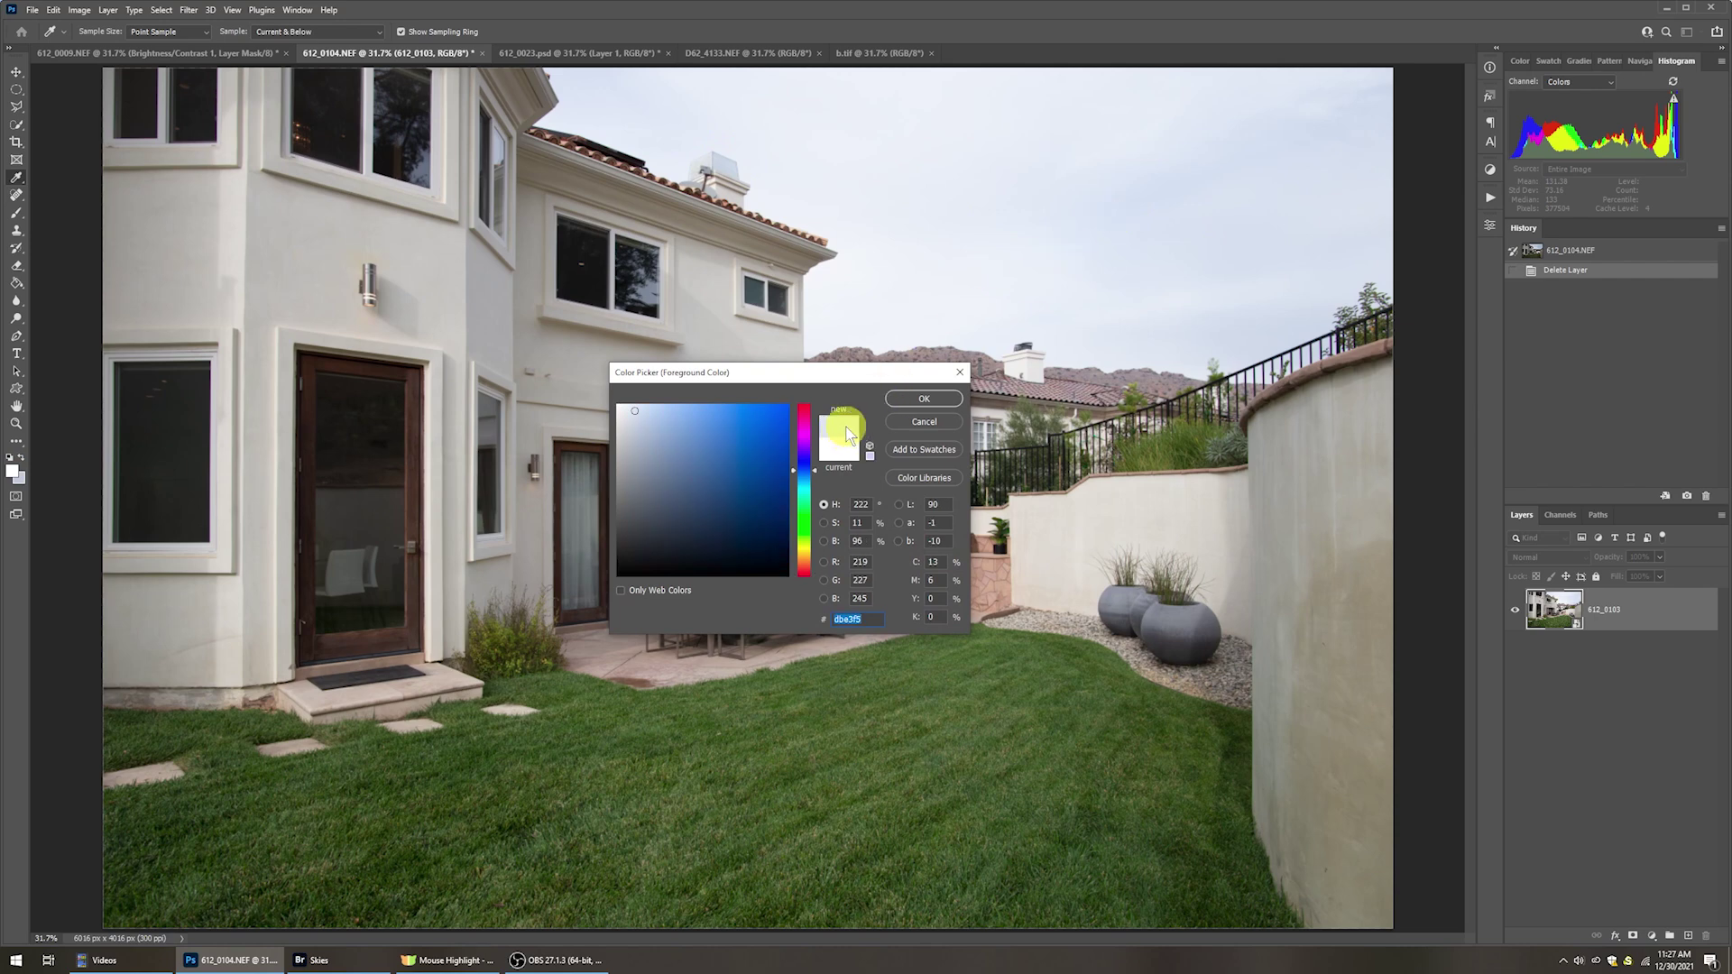
pyautogui.click(763, 165)
pyautogui.click(756, 135)
pyautogui.click(665, 137)
pyautogui.click(1085, 301)
pyautogui.click(1201, 287)
pyautogui.click(924, 422)
pyautogui.press('z')
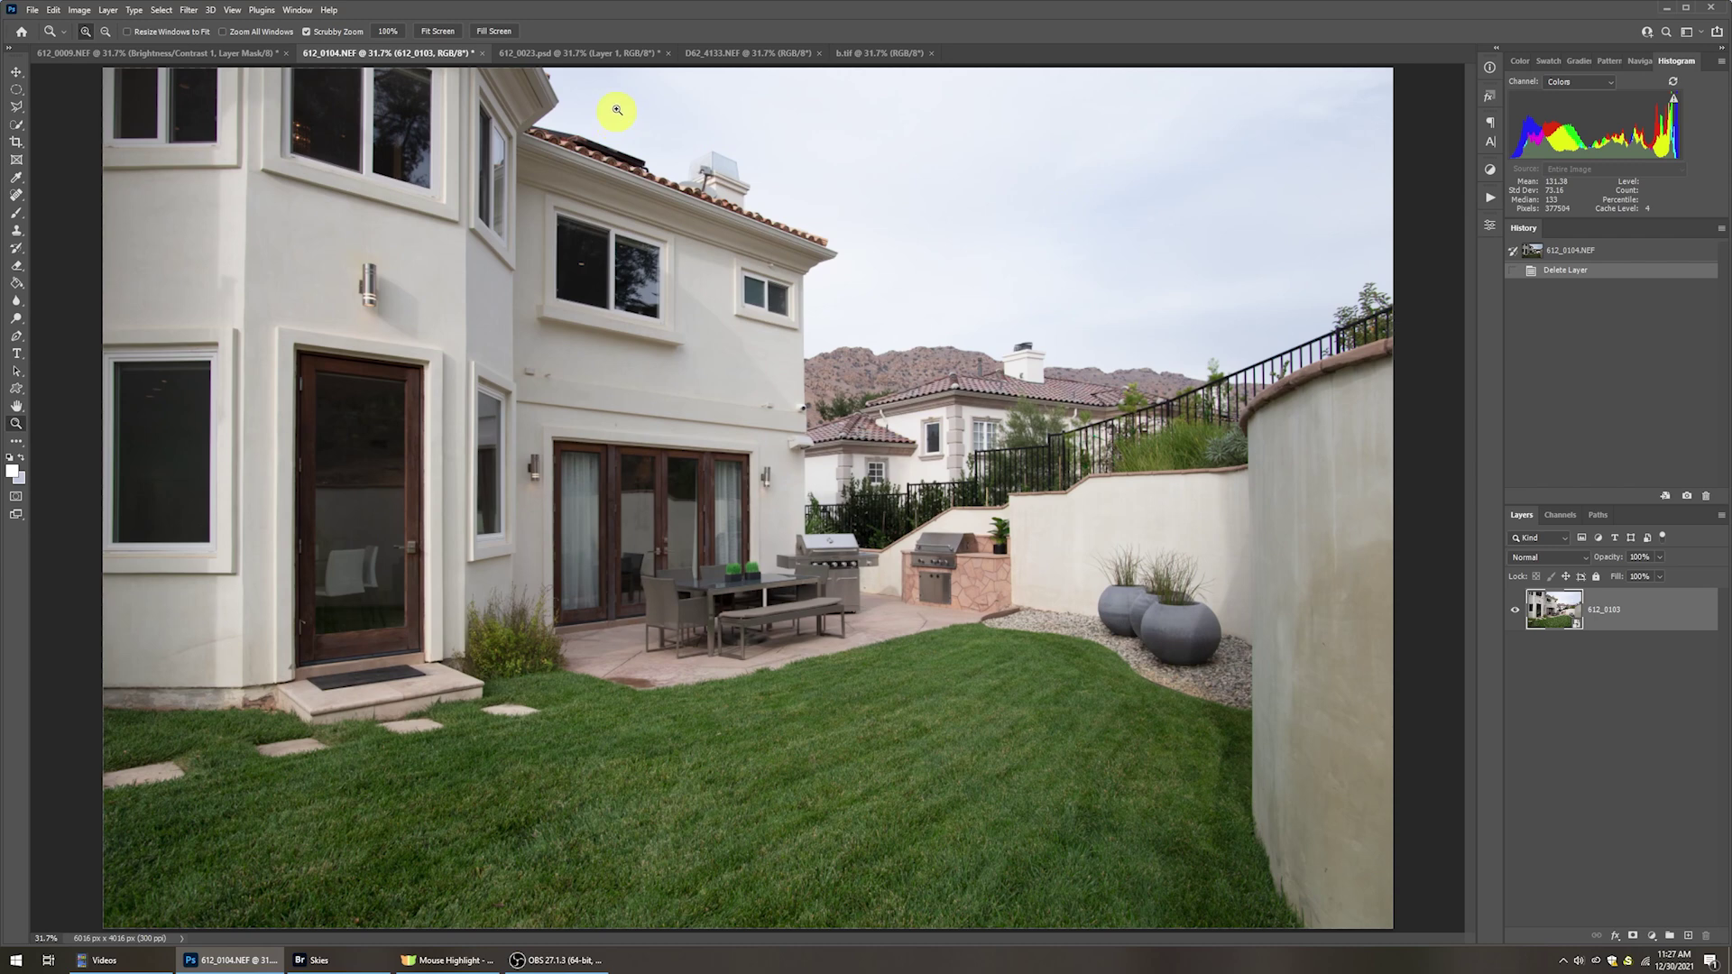
# Copy the whole D62_4133.NEF sky photo and paste it into 612_0104.NEF as a new layer.
pyautogui.click(731, 52)
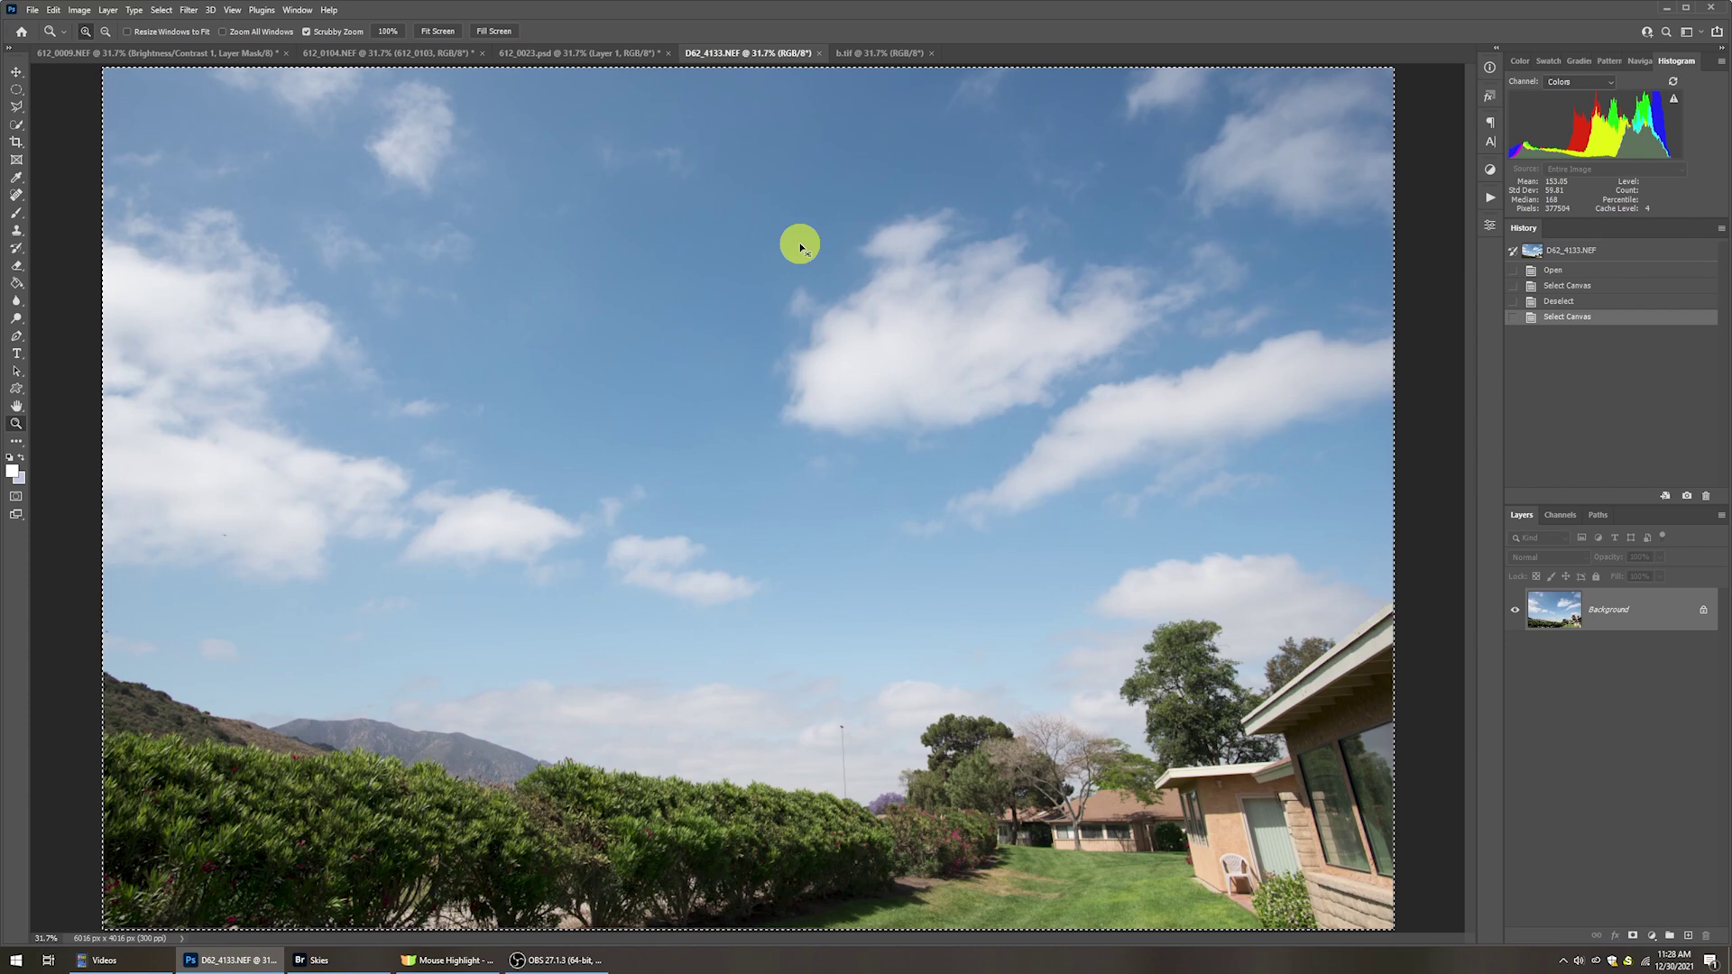
pyautogui.hotkey('ctrl', 'a')
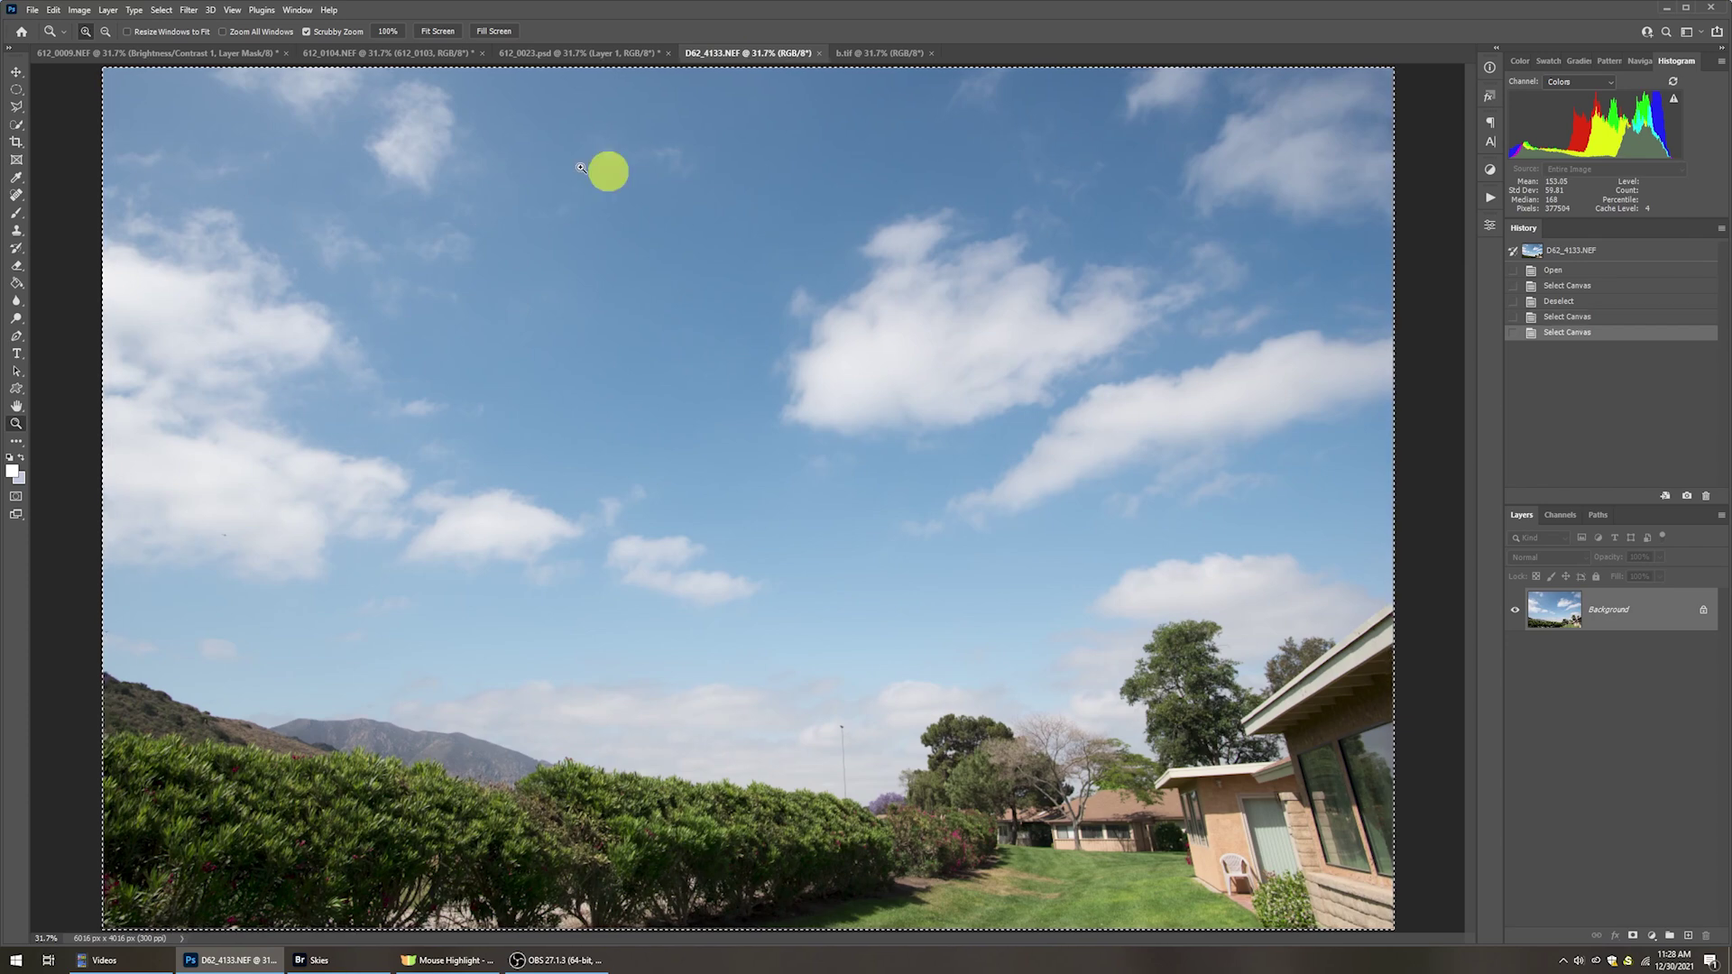
pyautogui.click(358, 54)
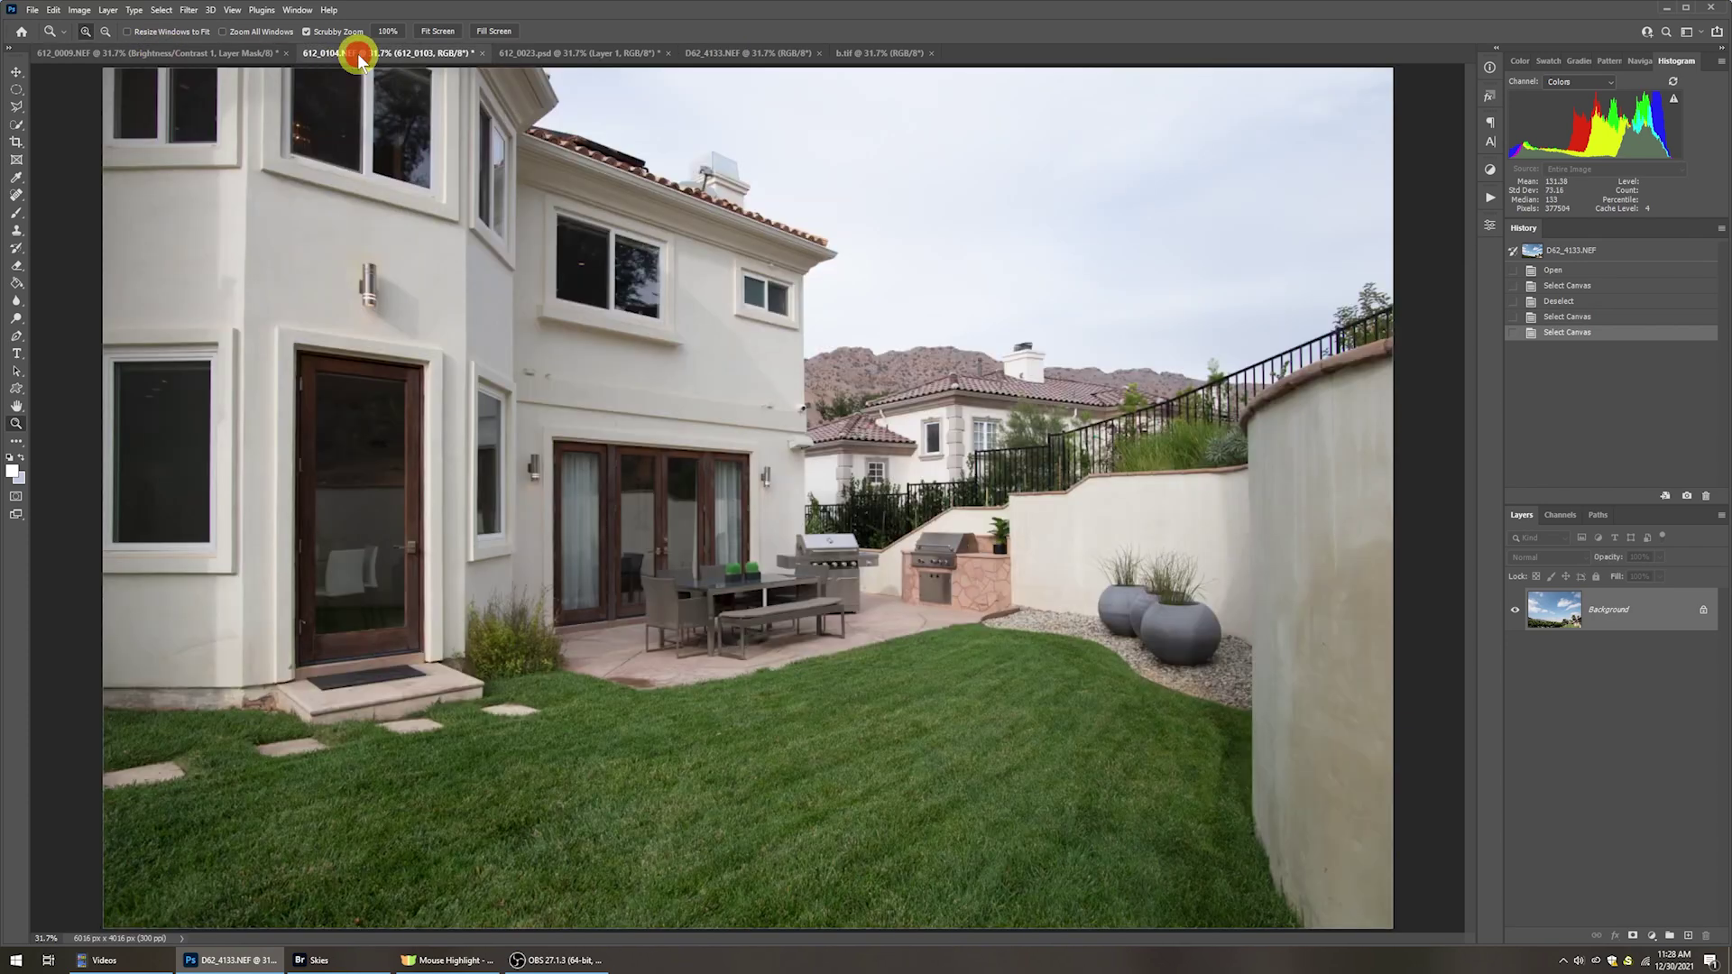
pyautogui.hotkey('ctrl', 'v')
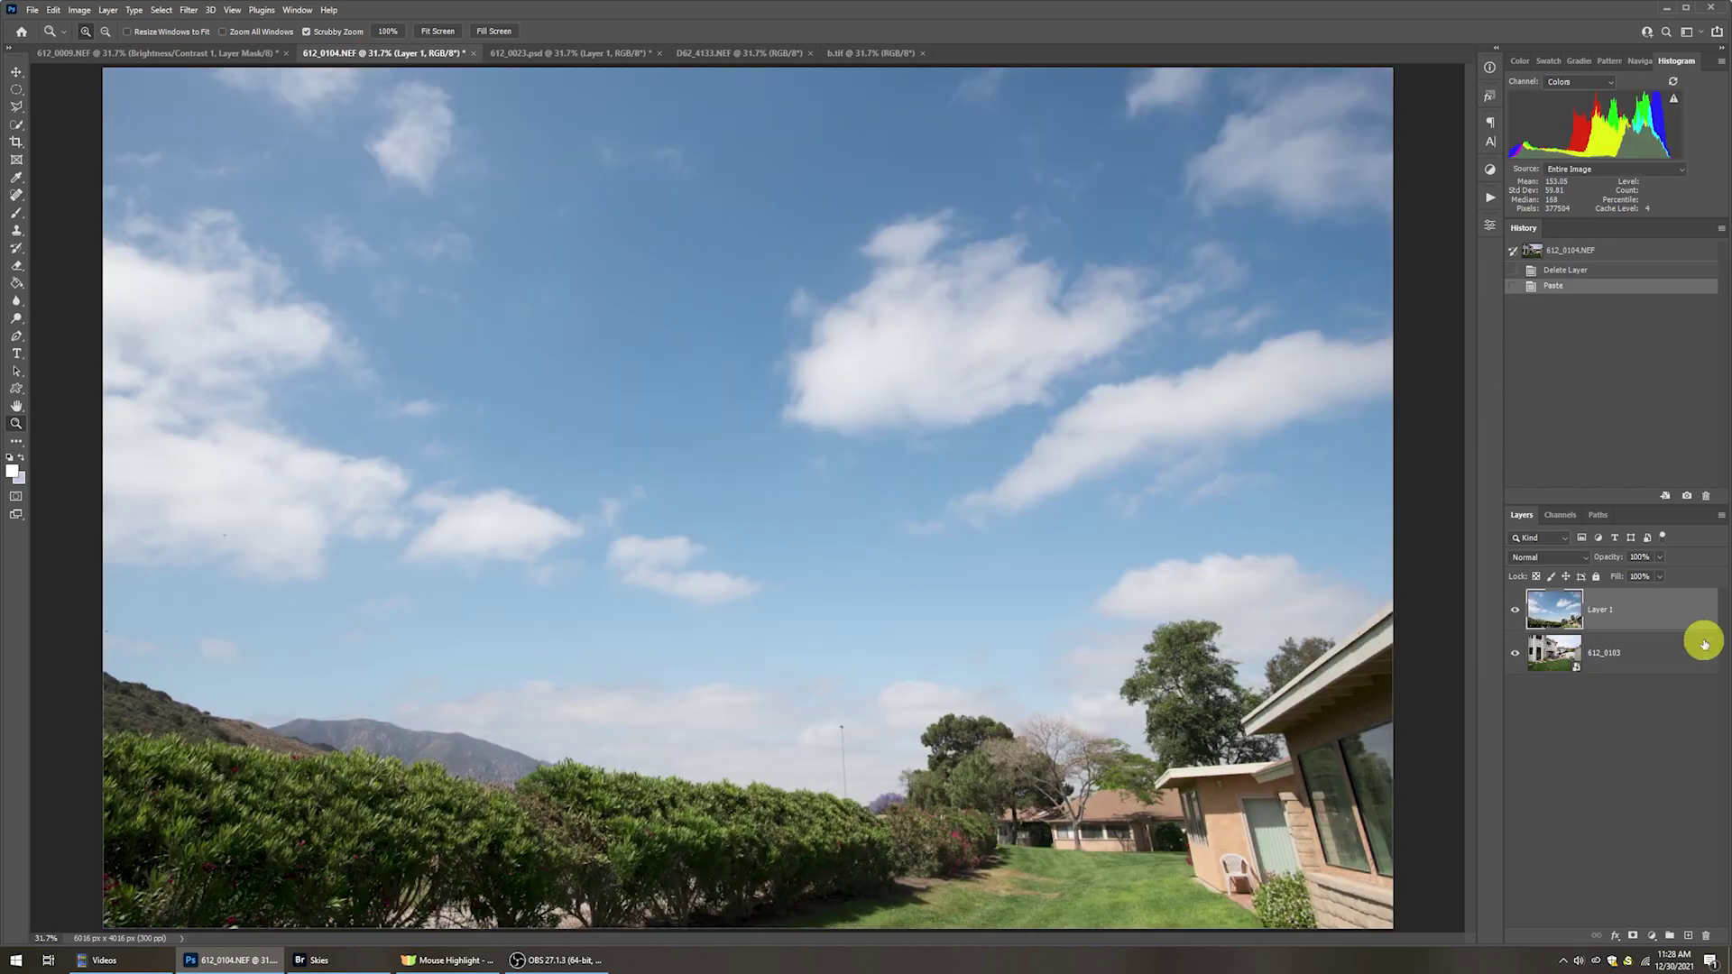
# At 50% opacity, drag the sky layer upward over the house, then restore 100% opacity.
pyautogui.write('50')
pyautogui.press('Return')
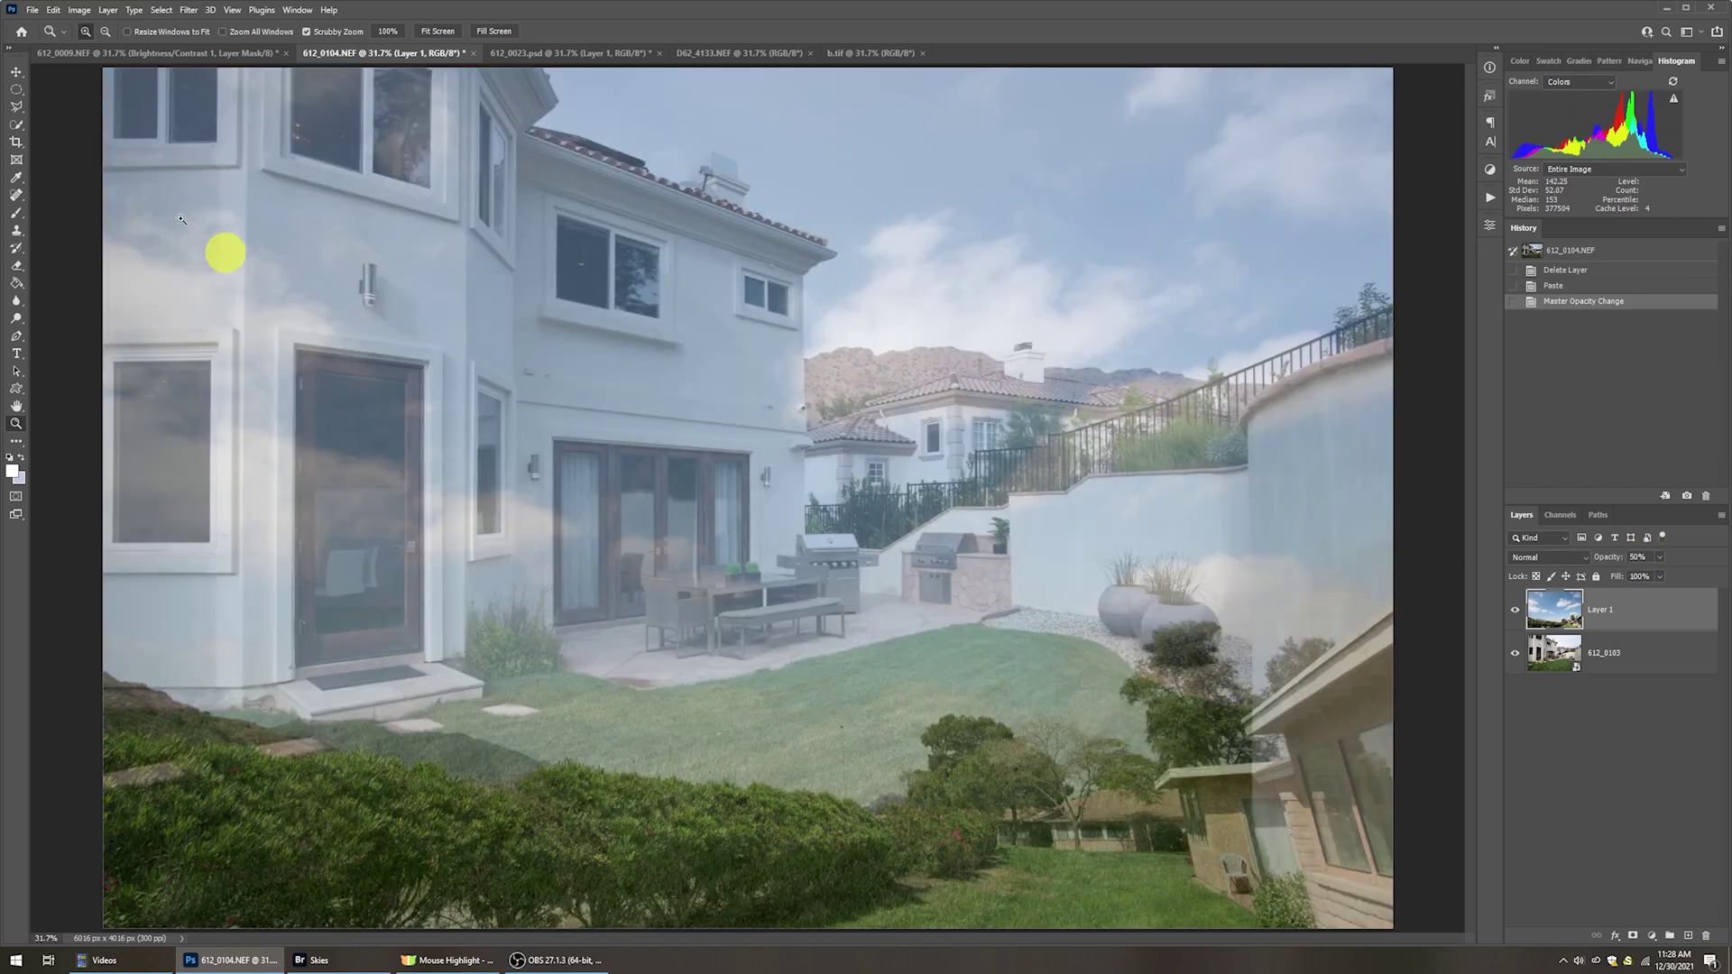
pyautogui.click(16, 71)
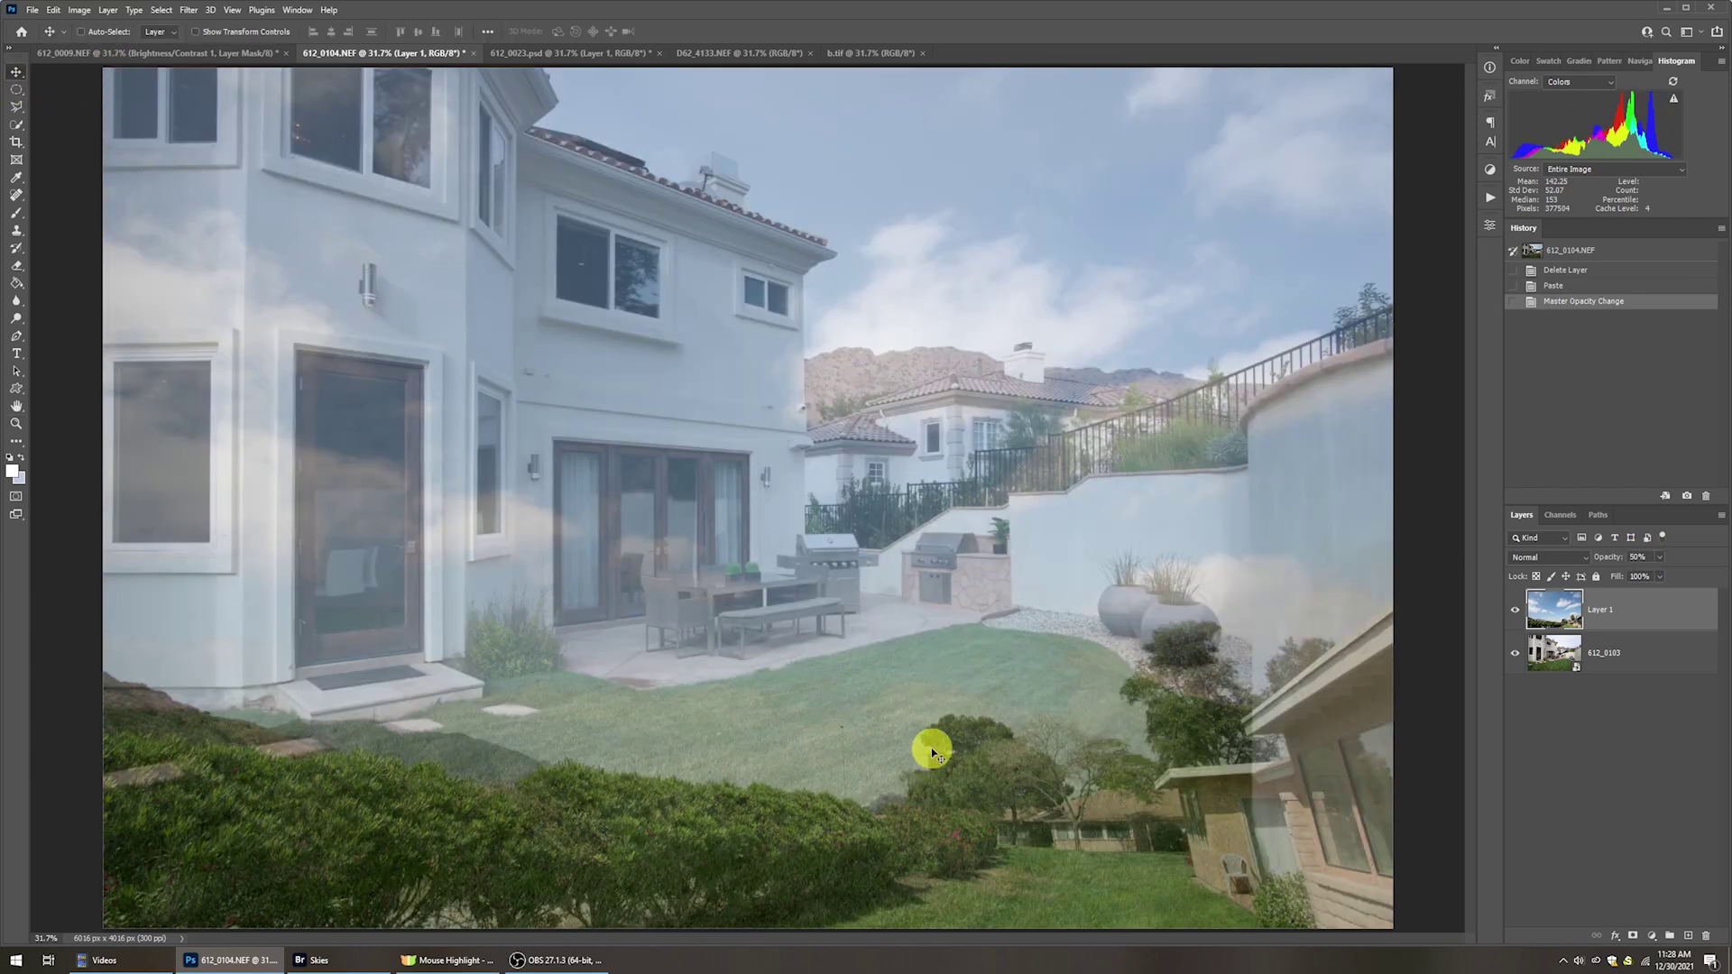
pyautogui.moveTo(931, 758); pyautogui.dragTo(932, 533)
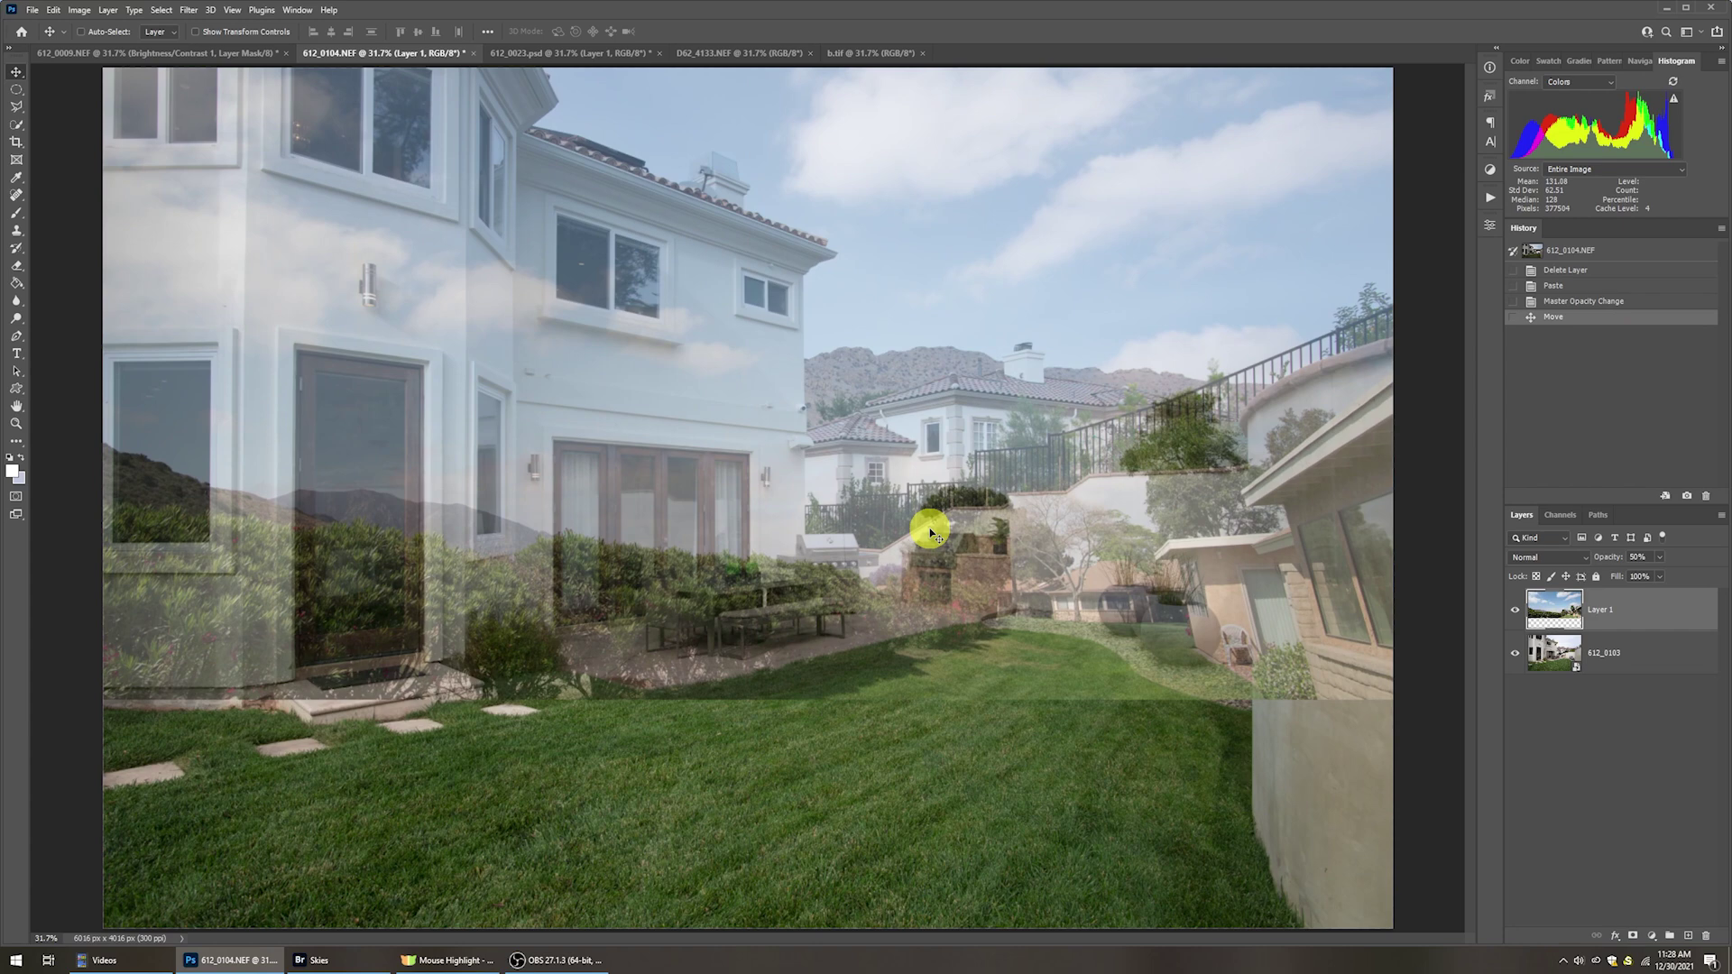
pyautogui.press('0')
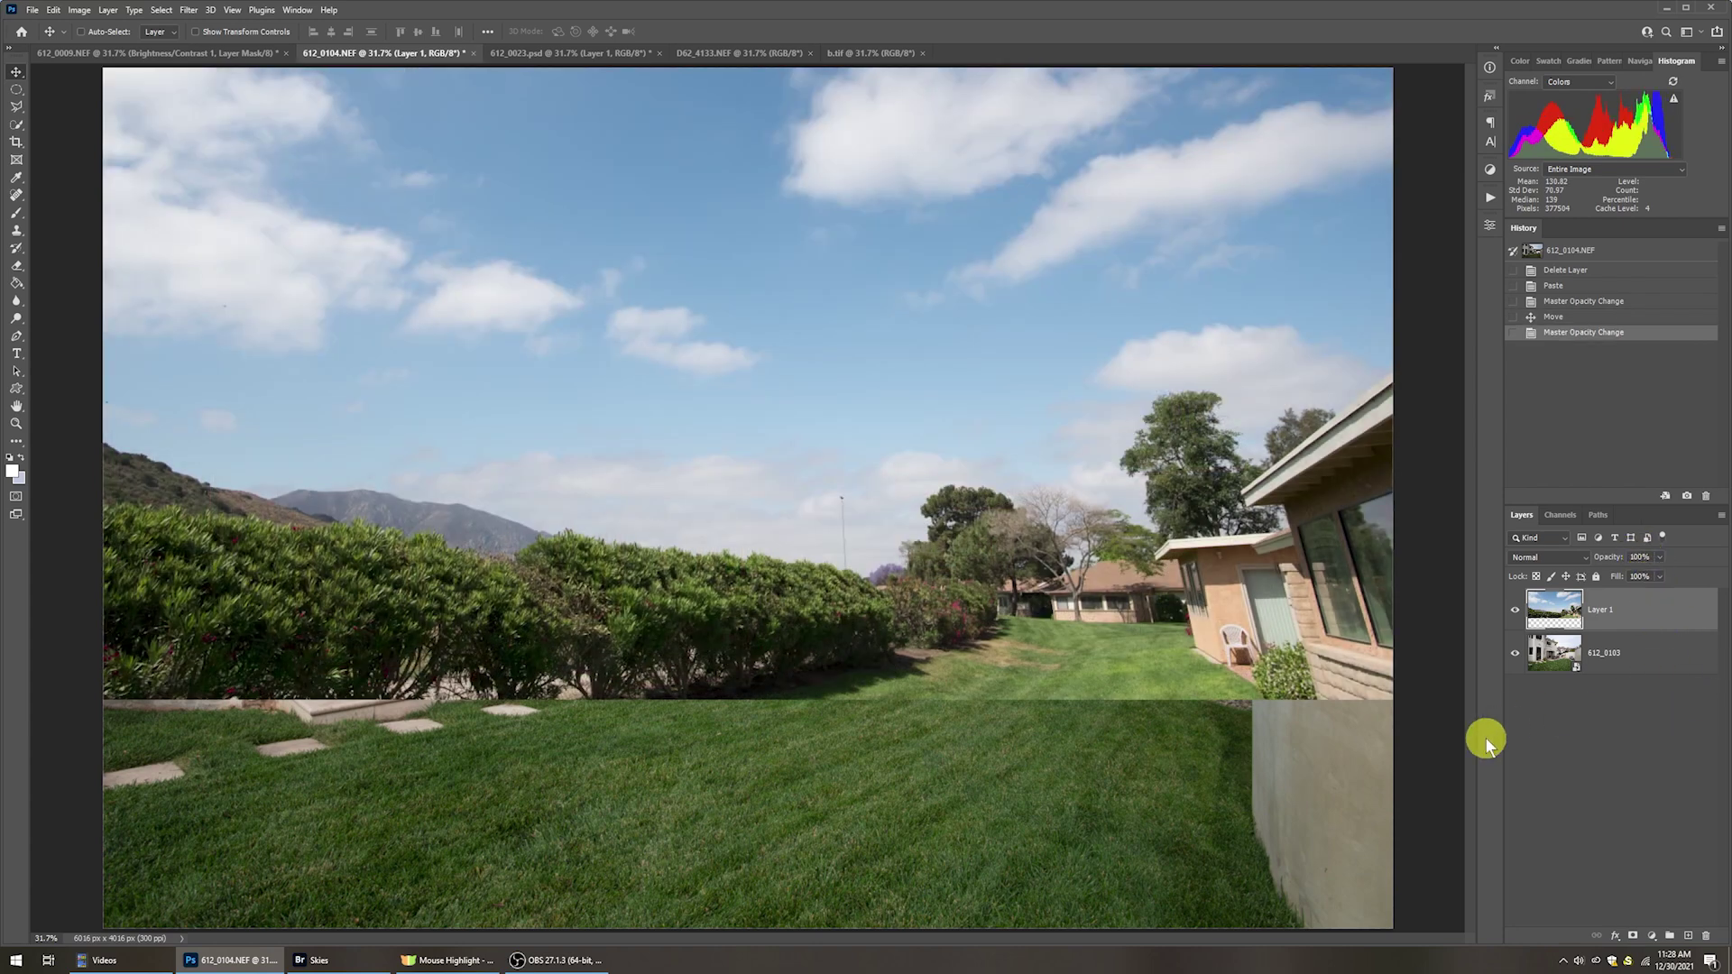
# Add a Hide All layer mask to the sky layer, Layer 1.
pyautogui.click(108, 10)
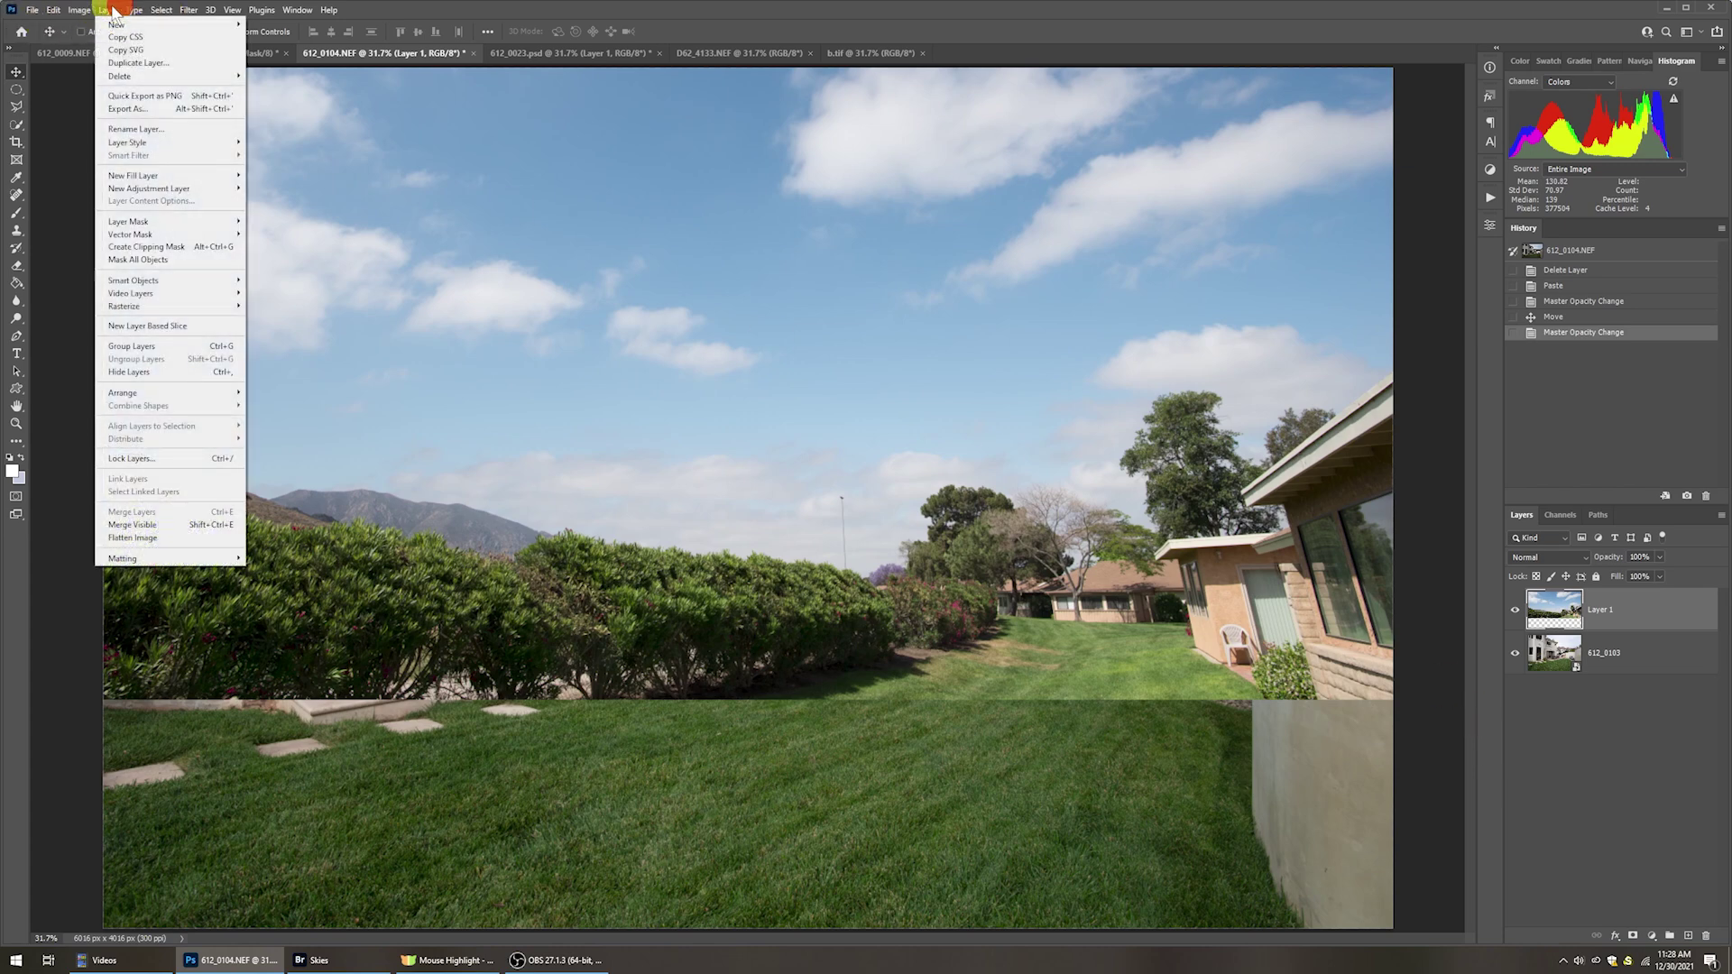
pyautogui.moveTo(136, 221)
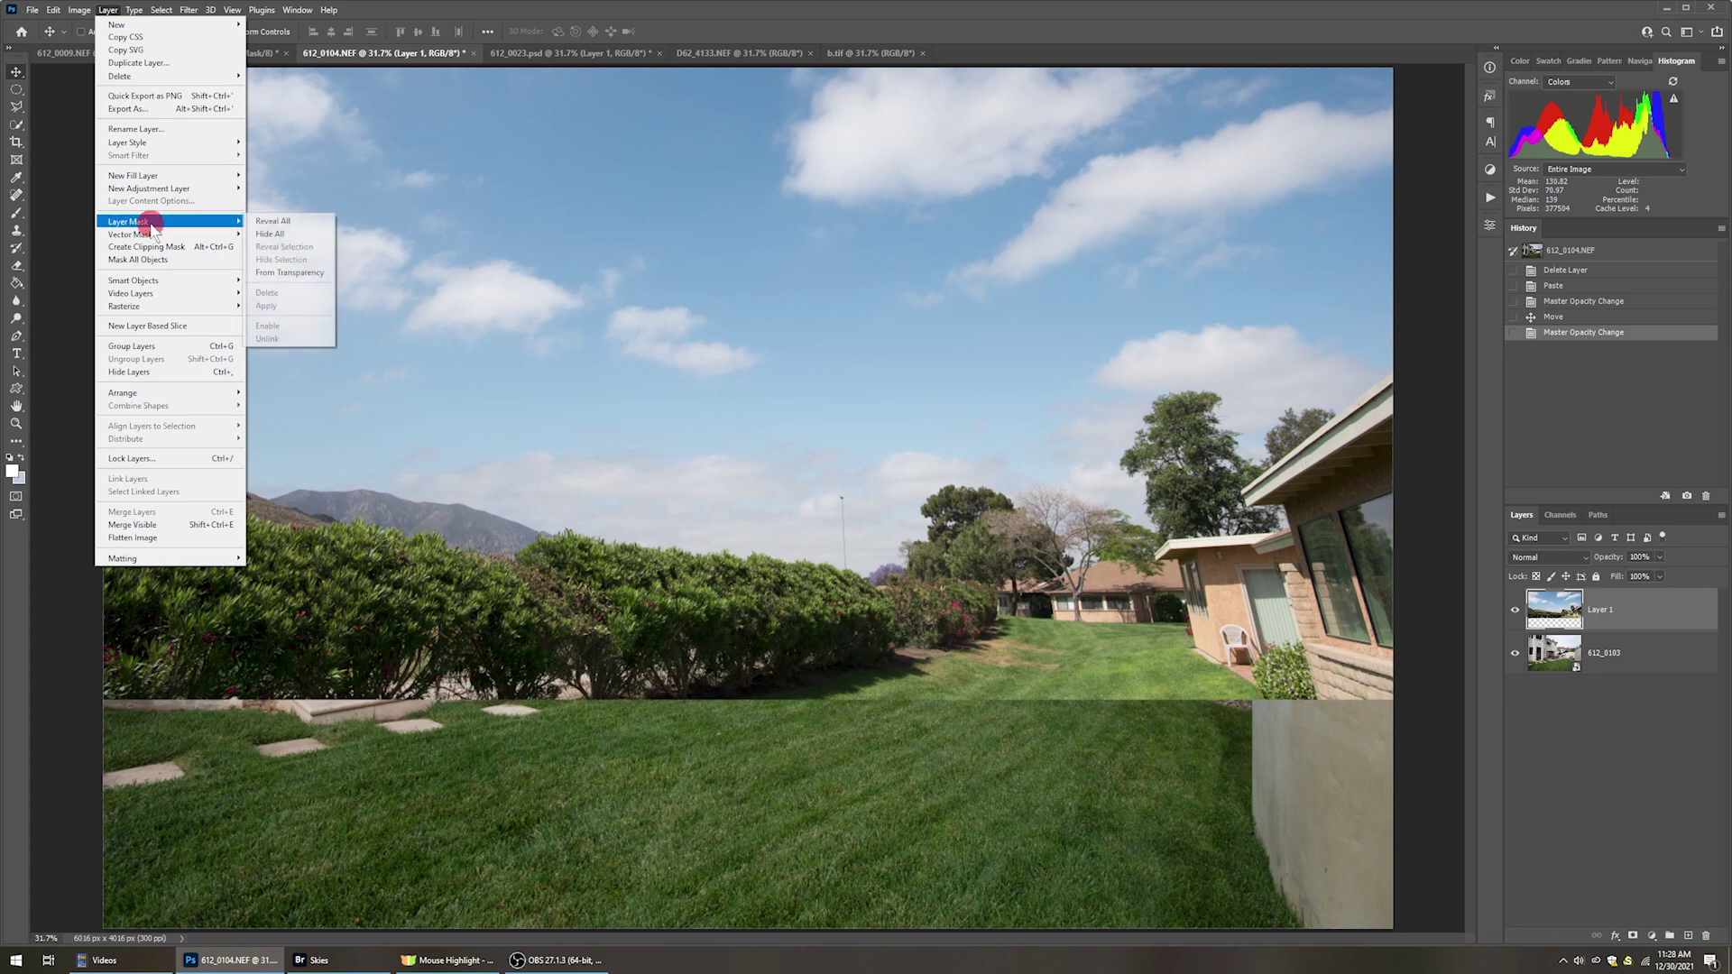
pyautogui.click(276, 235)
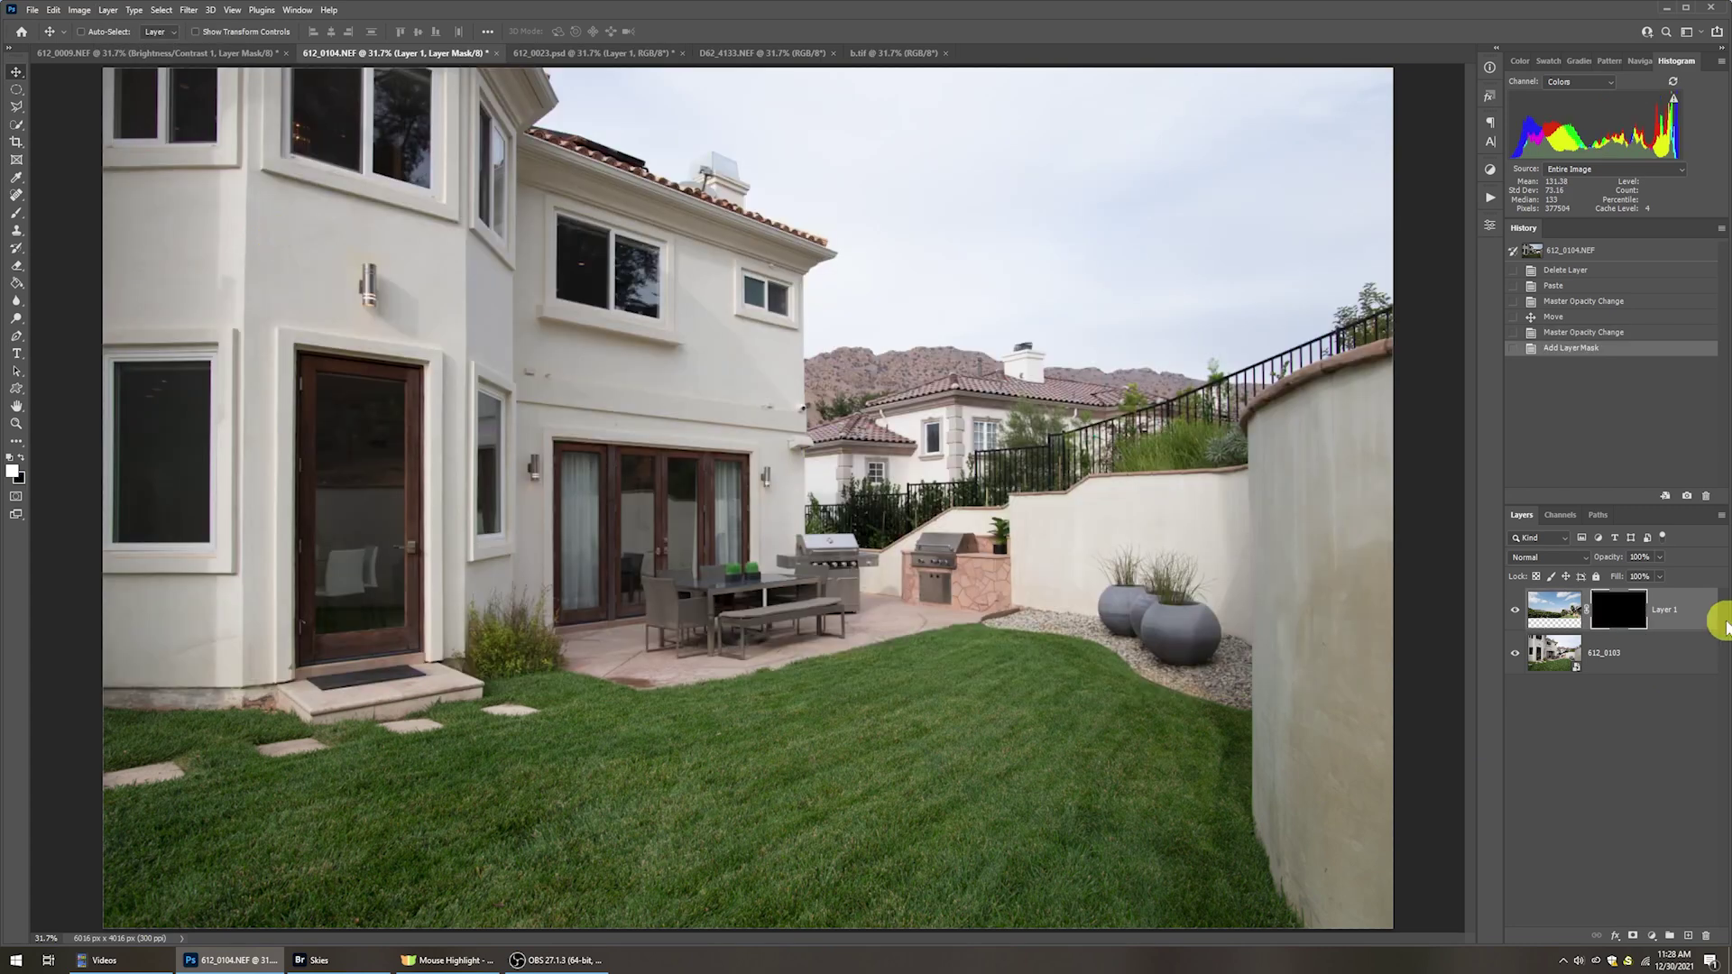
# Use Select > Sky on the 612_0103 house layer, checking the roofline edge up close.
pyautogui.click(1560, 656)
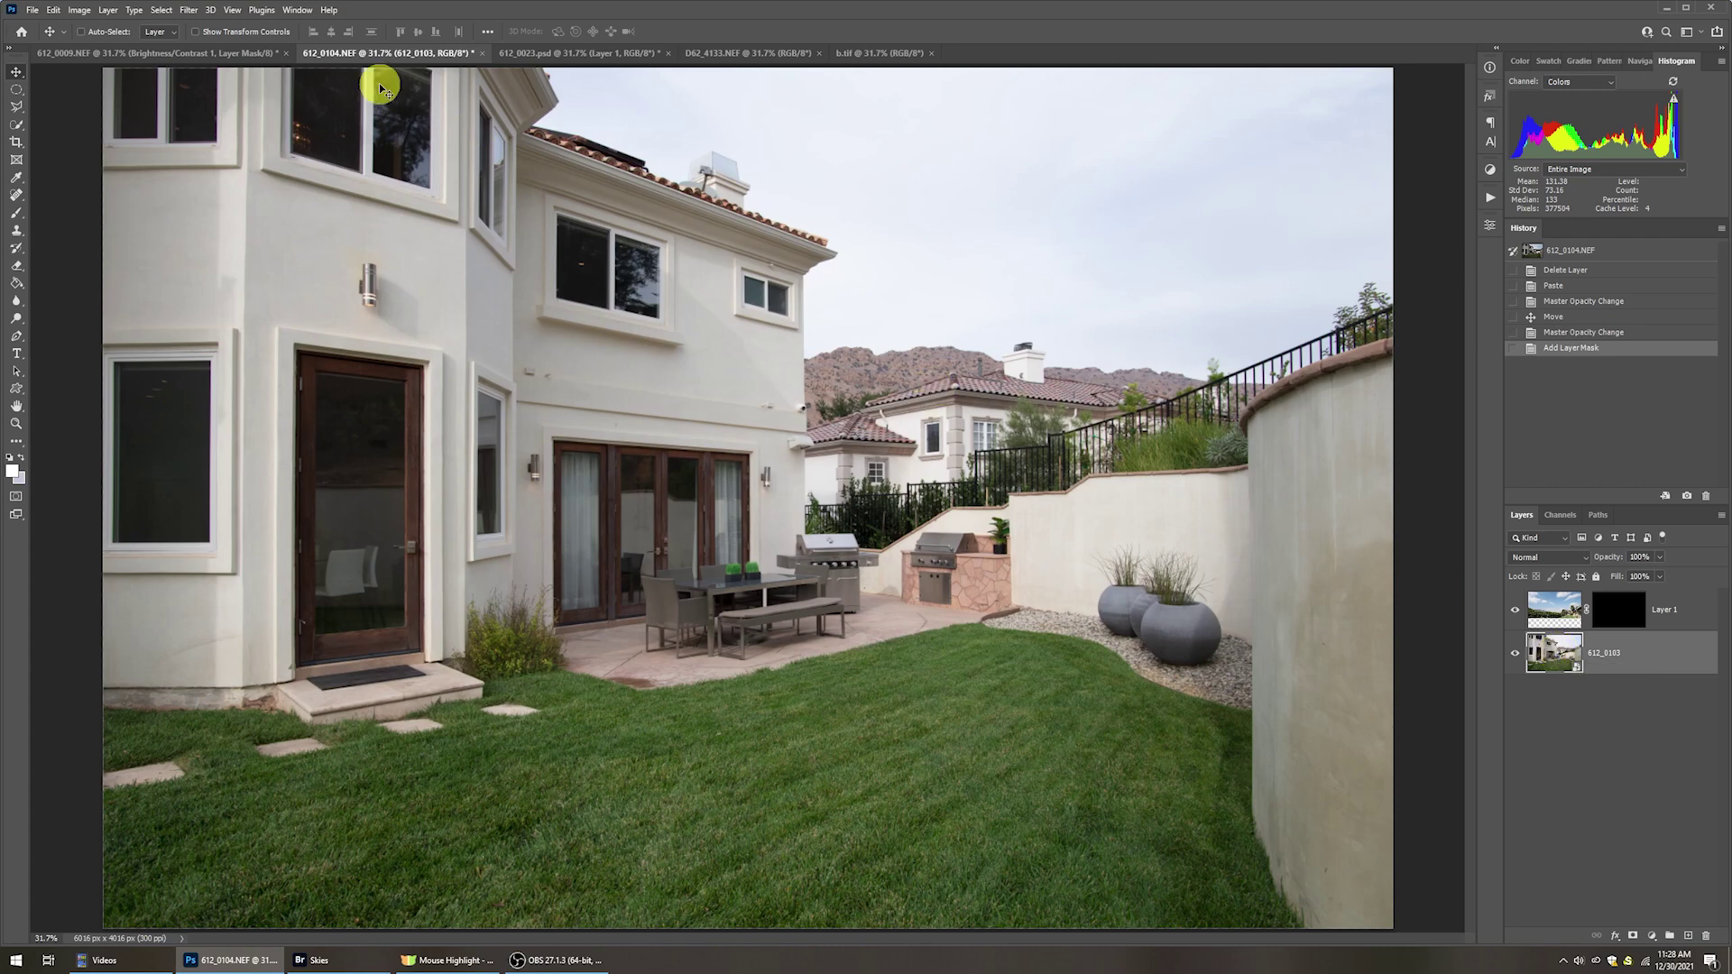
pyautogui.click(160, 13)
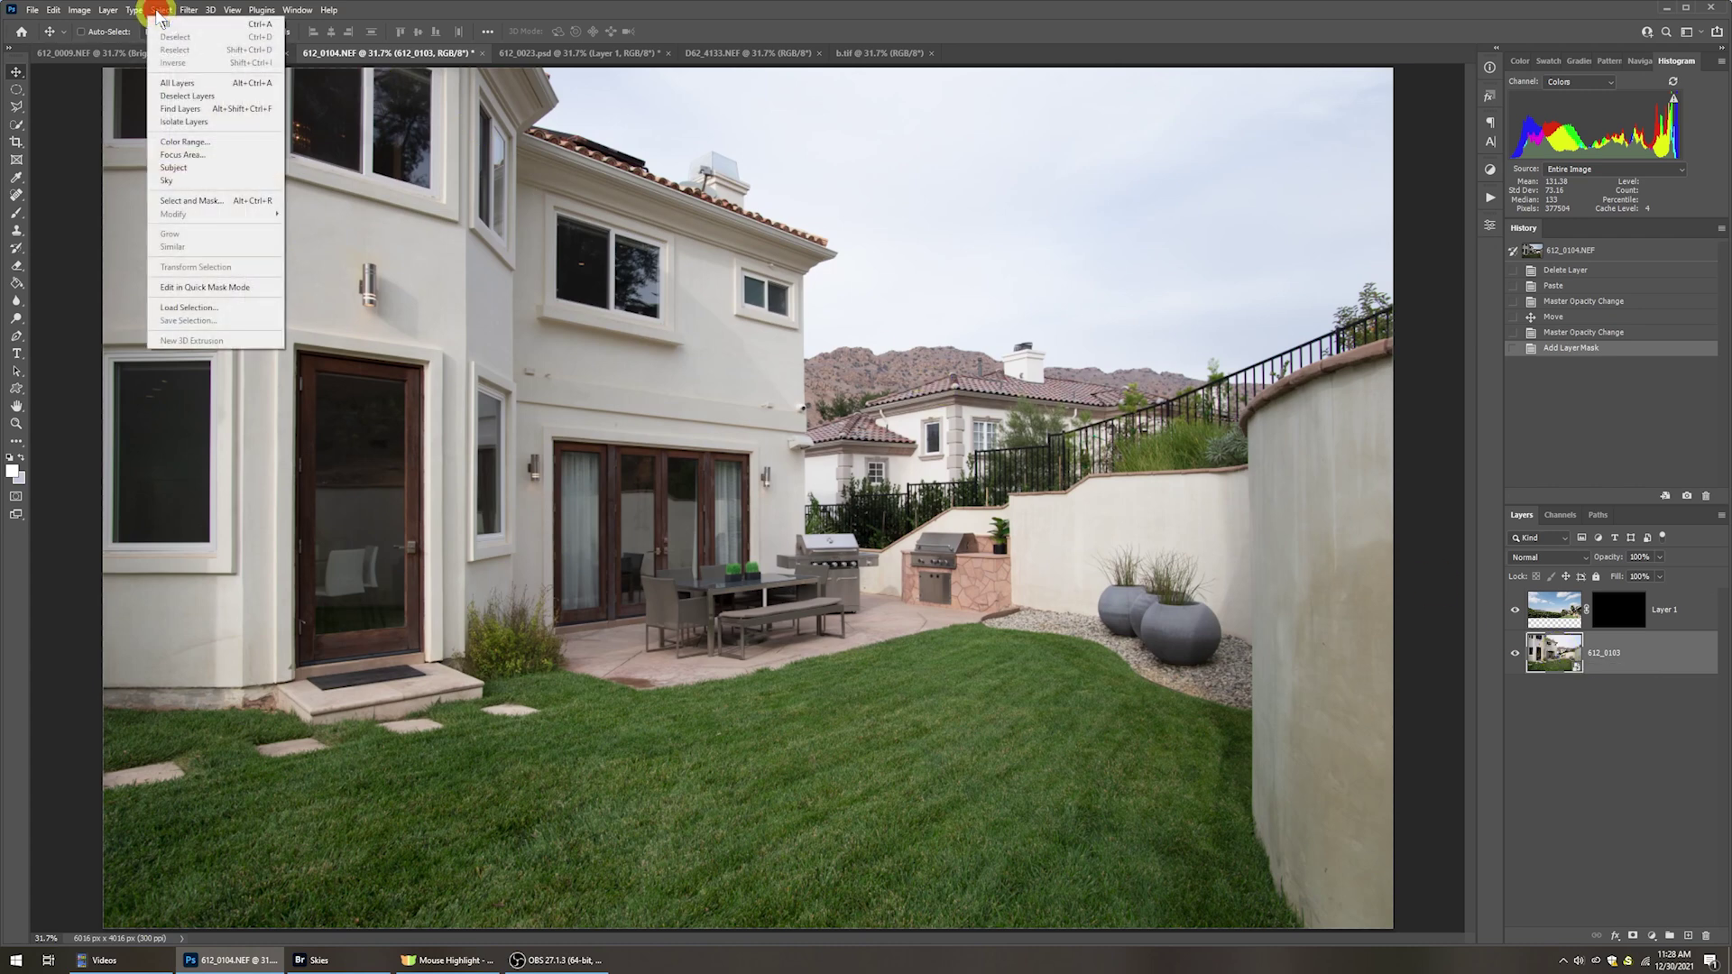
pyautogui.click(174, 185)
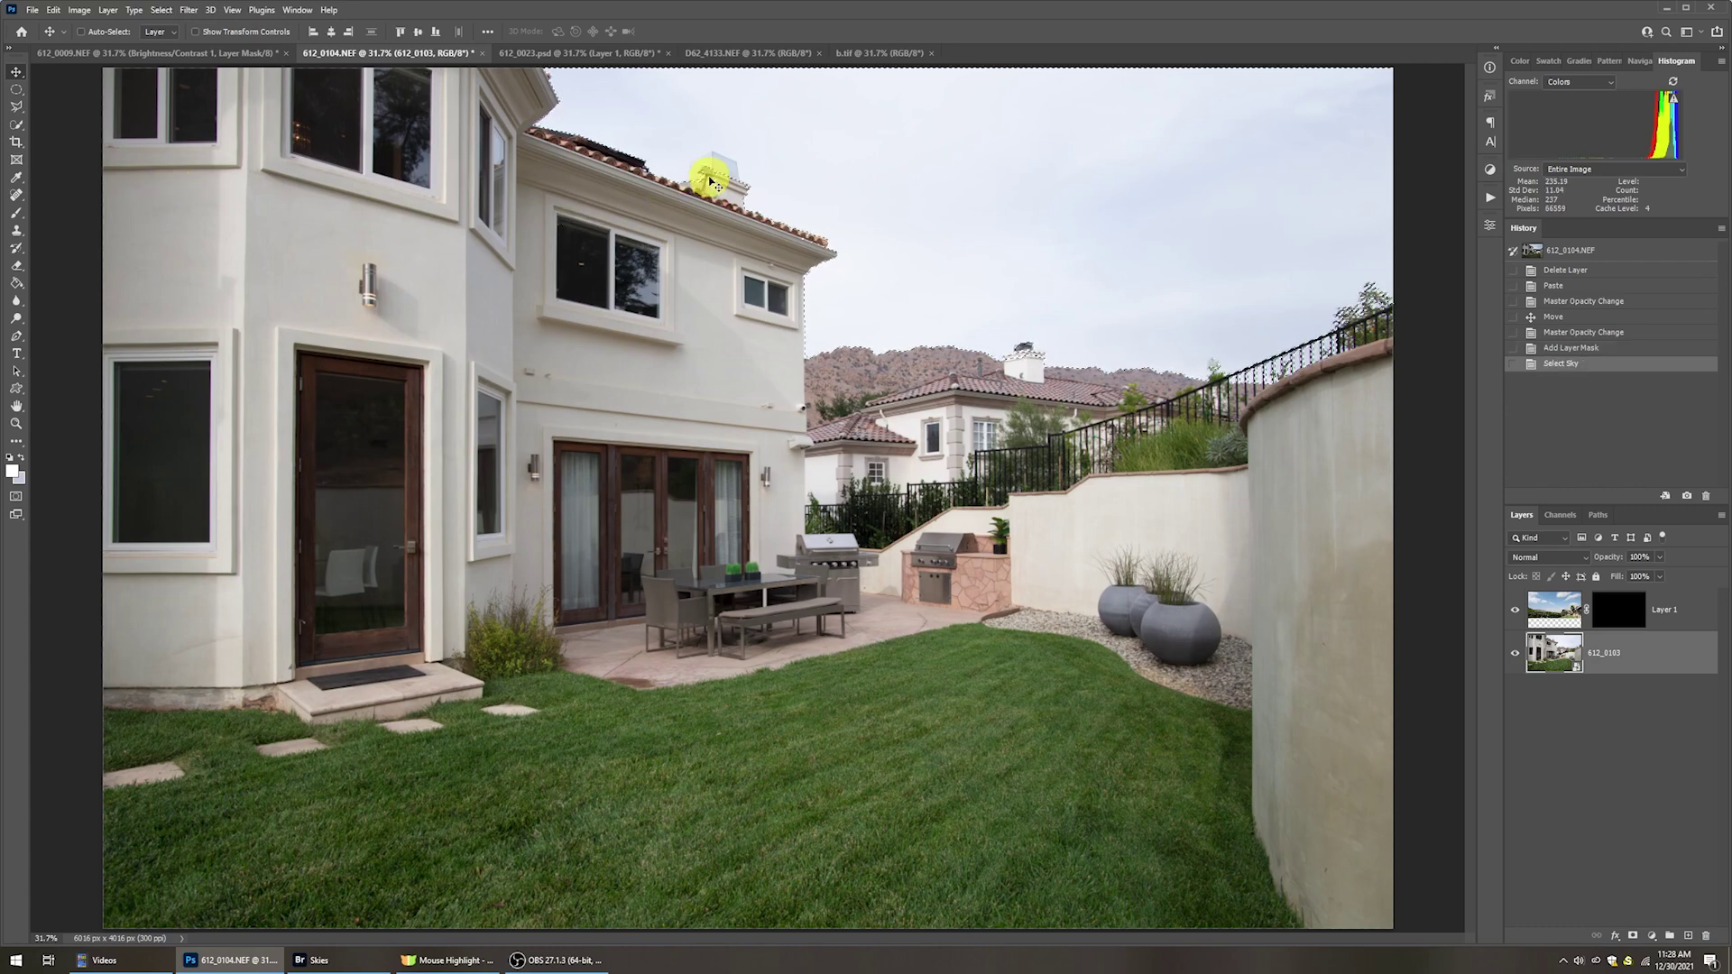
pyautogui.press('z')
pyautogui.moveTo(712, 166); pyautogui.dragTo(726, 222)
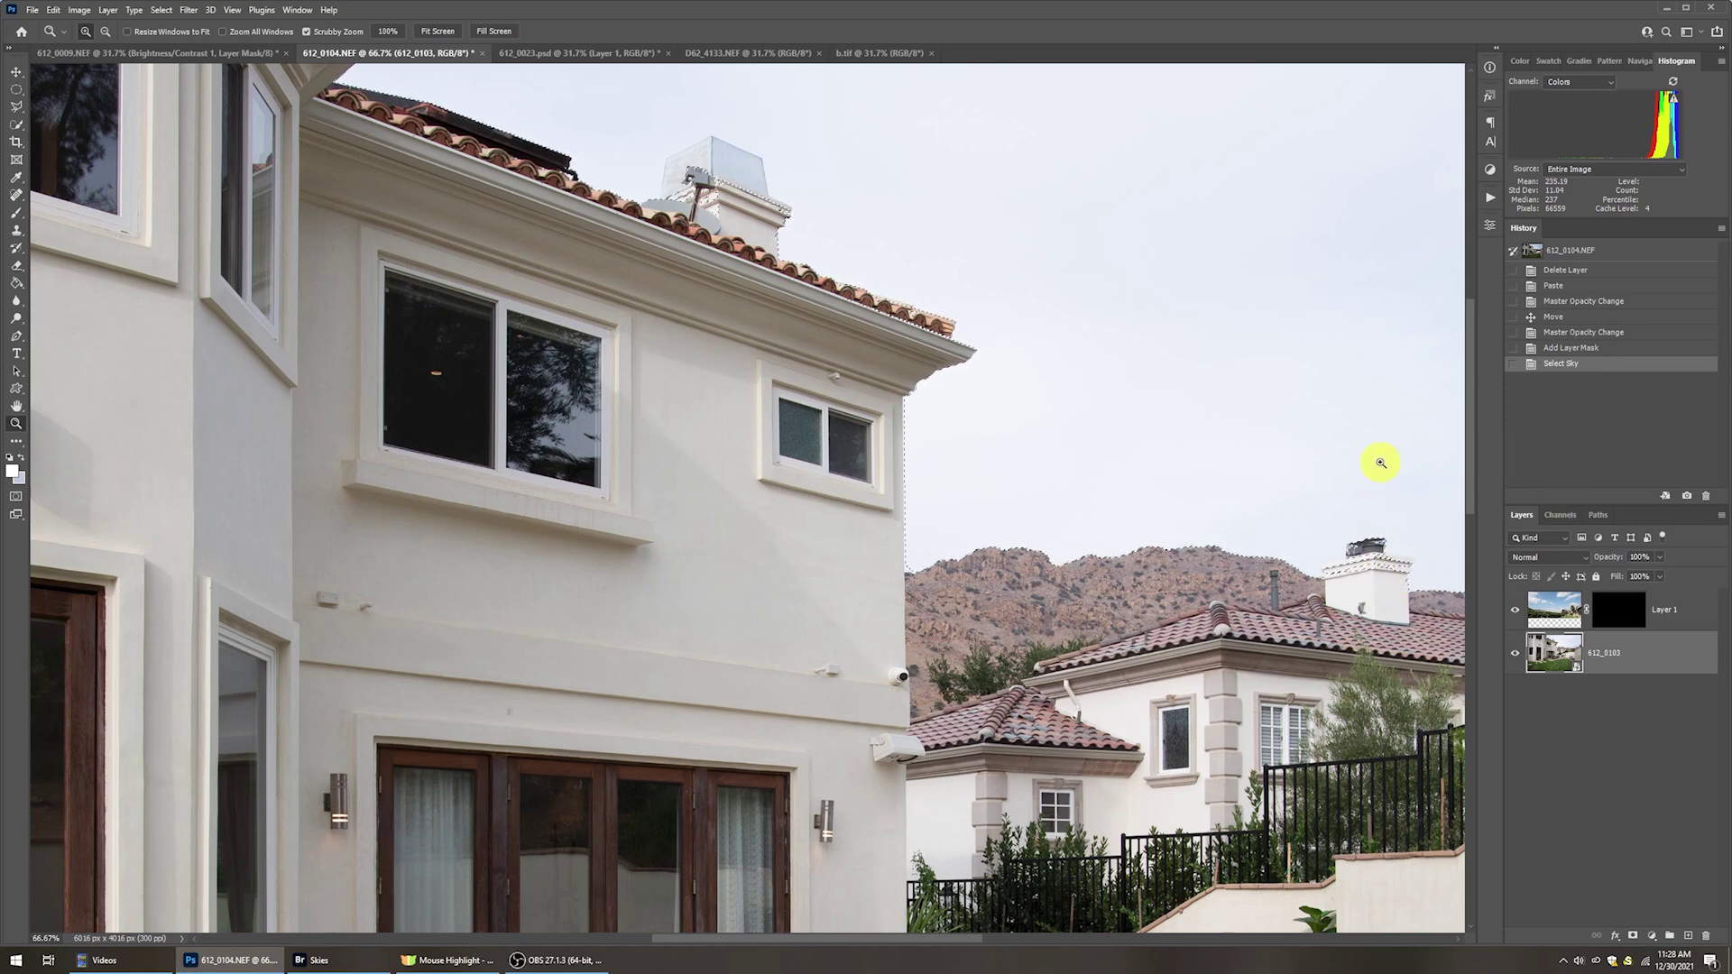
pyautogui.hotkey('ctrl', '0')
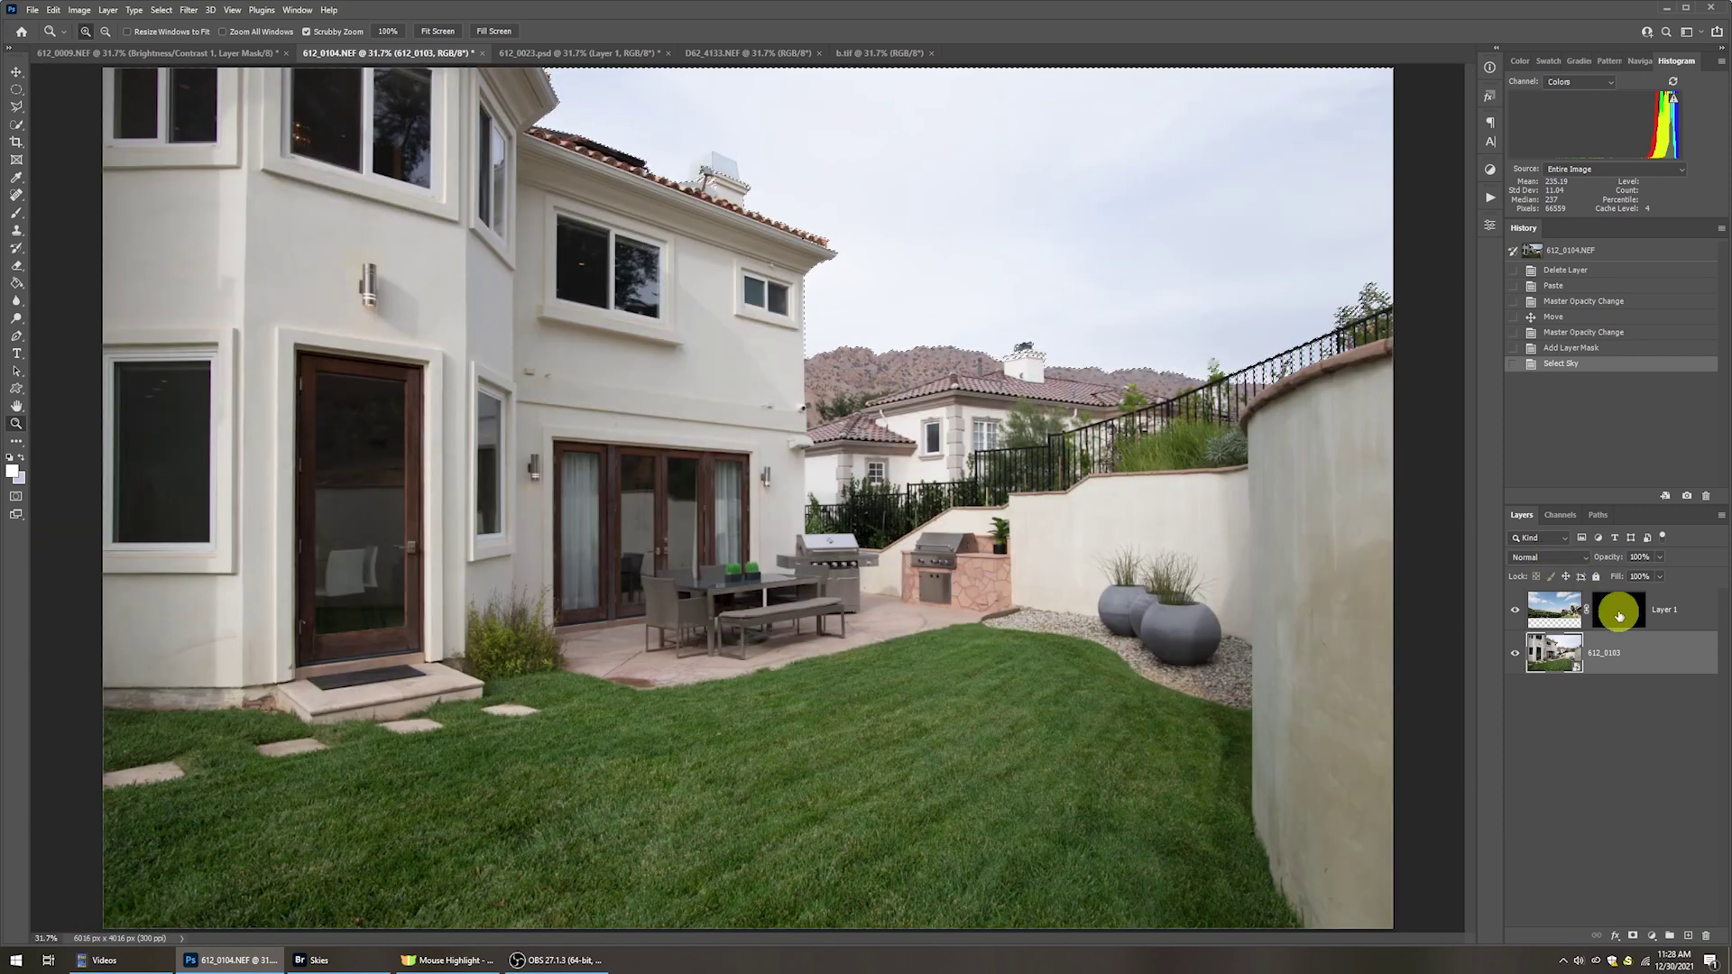
# Fill the sky selection in Layer 1's mask to reveal the cloudy sky, then deselect.
pyautogui.click(1619, 617)
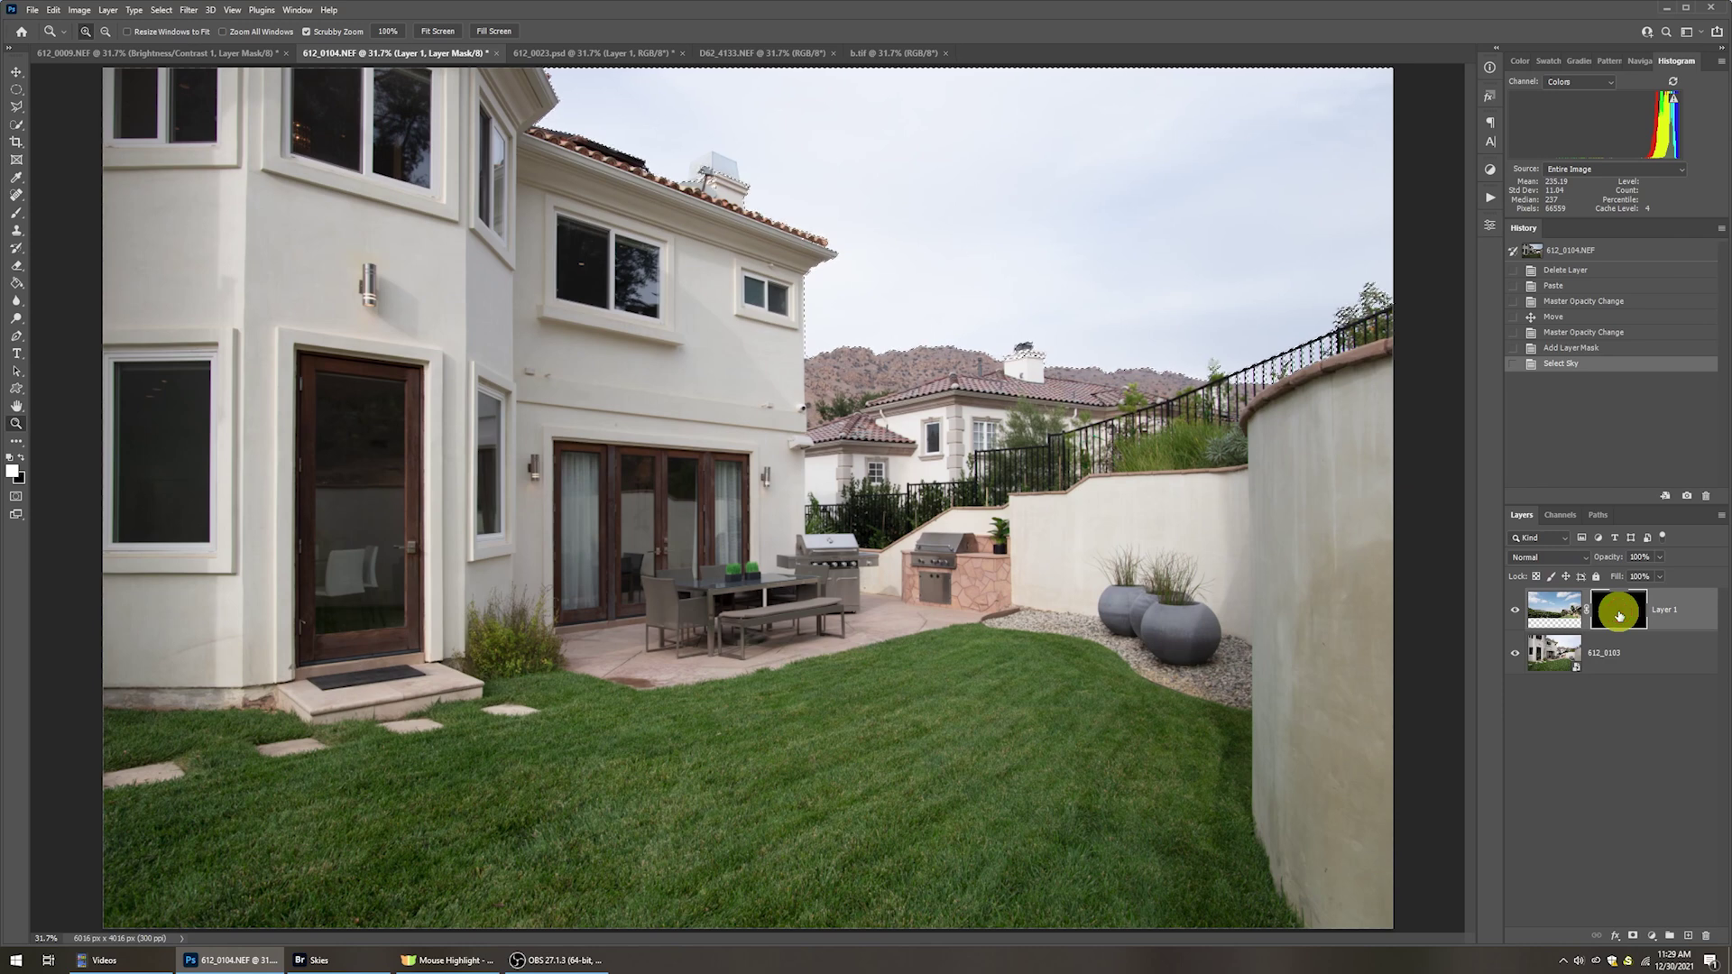
pyautogui.press('x')
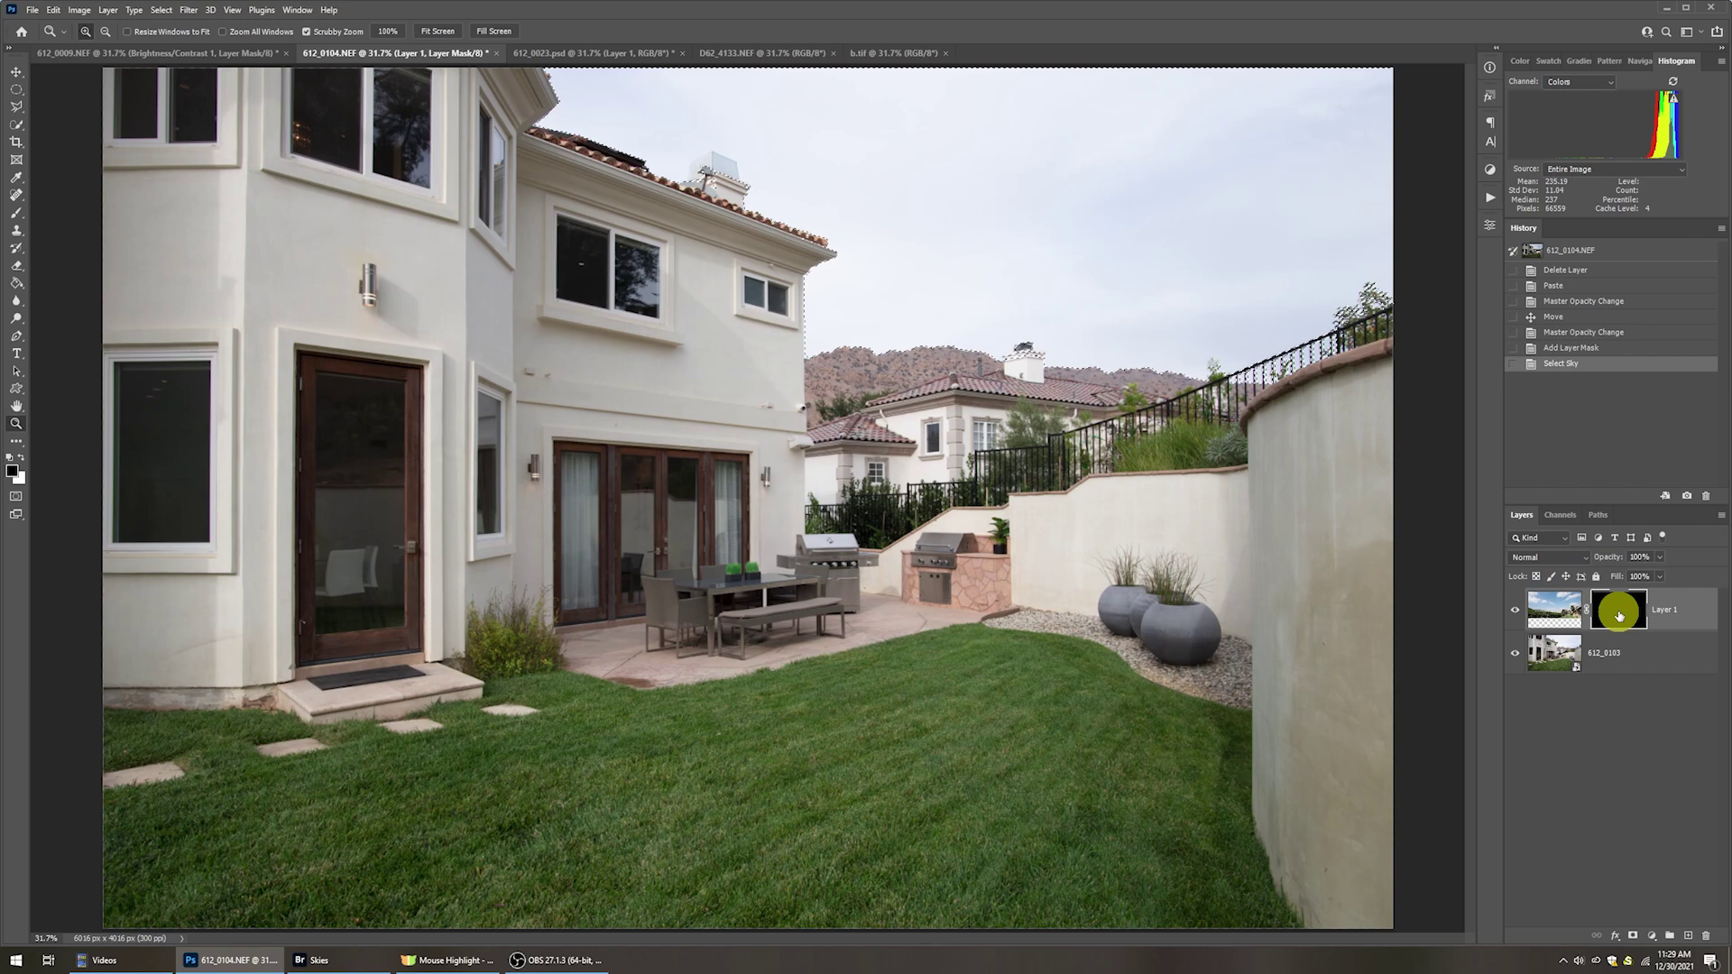
pyautogui.press('Delete')
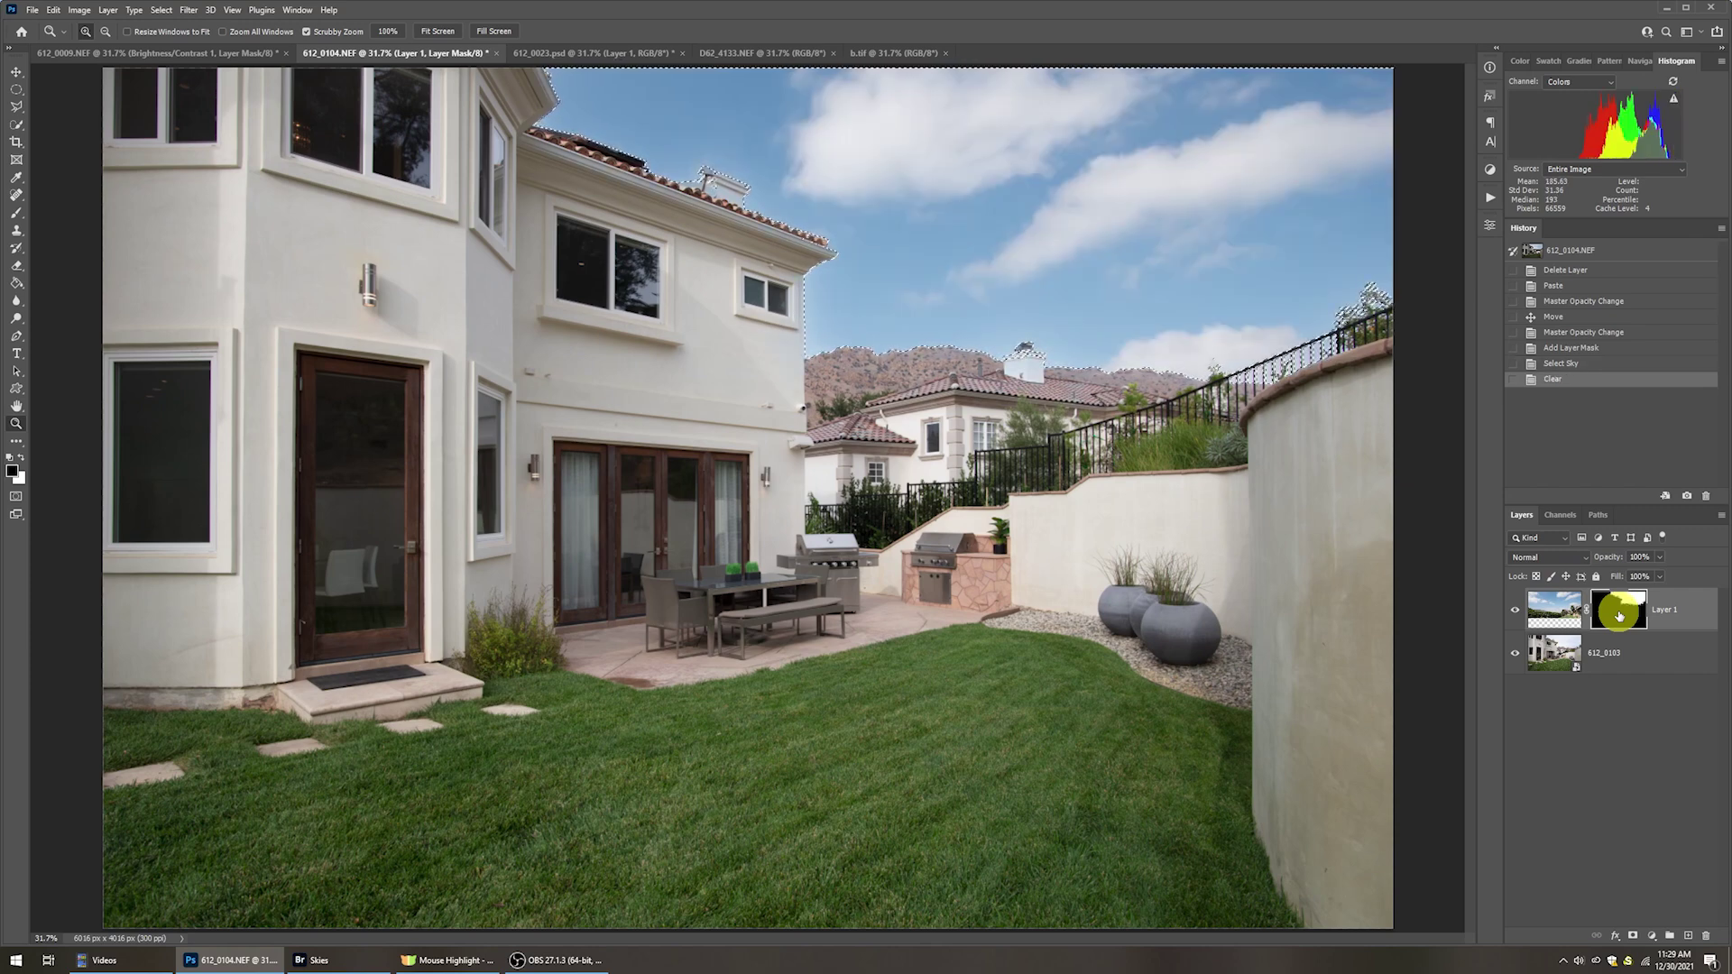
pyautogui.press('x')
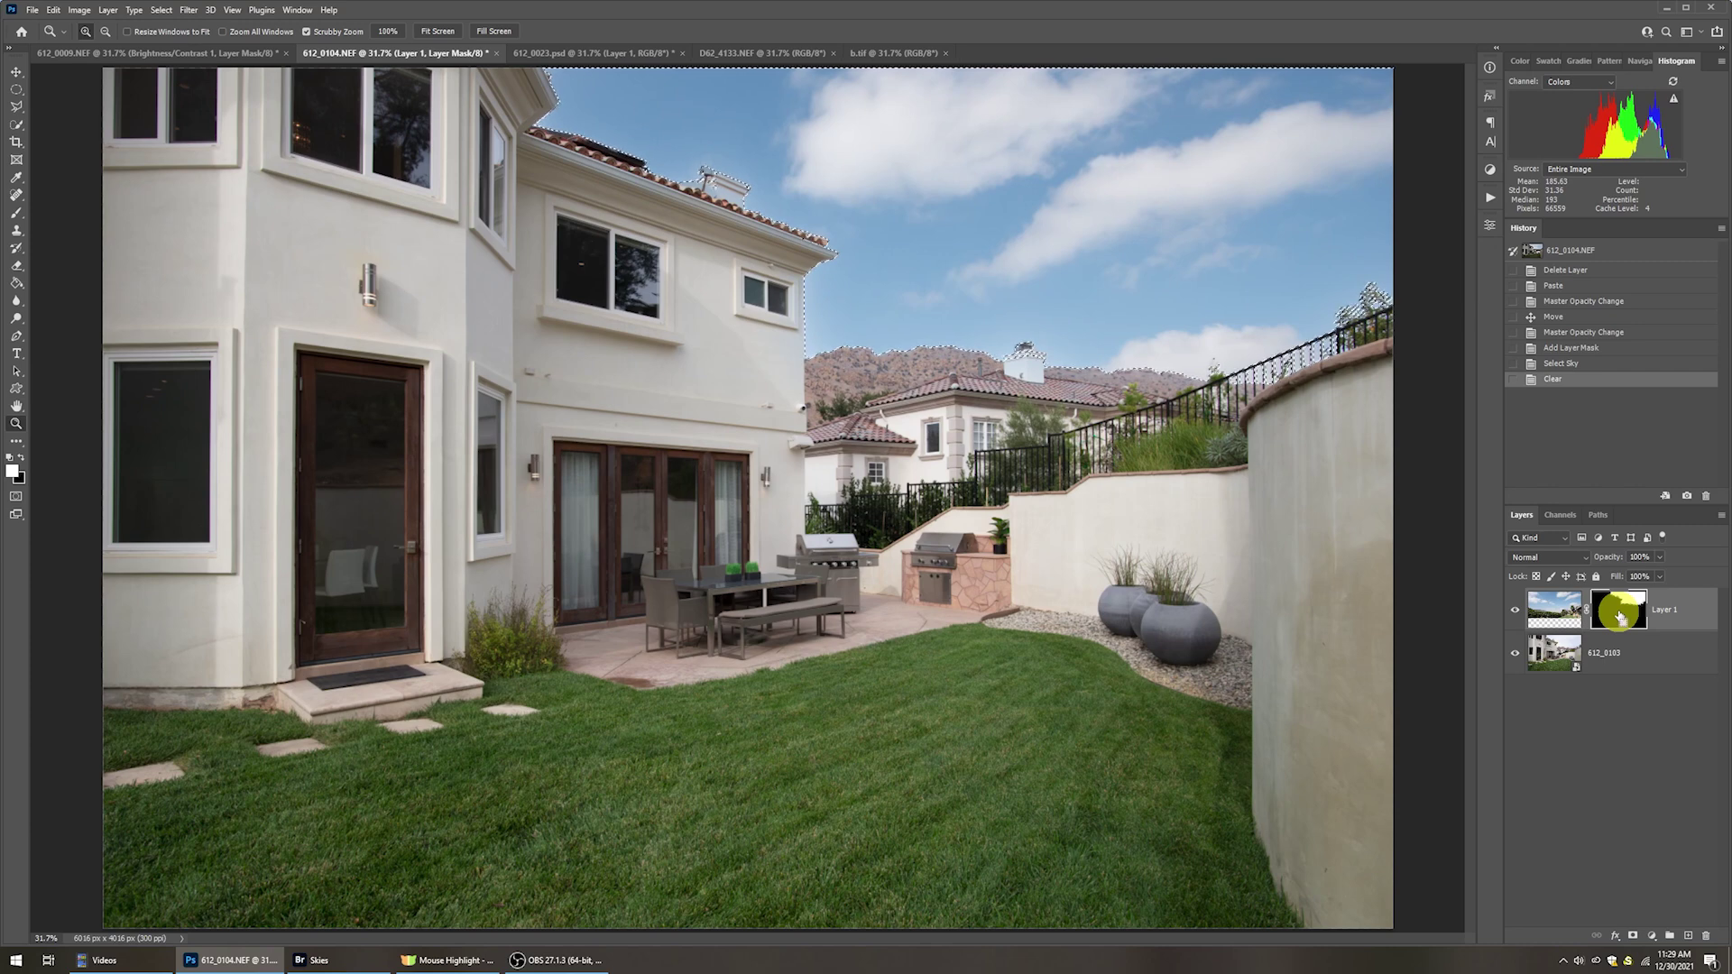
pyautogui.hotkey('ctrl', 'd')
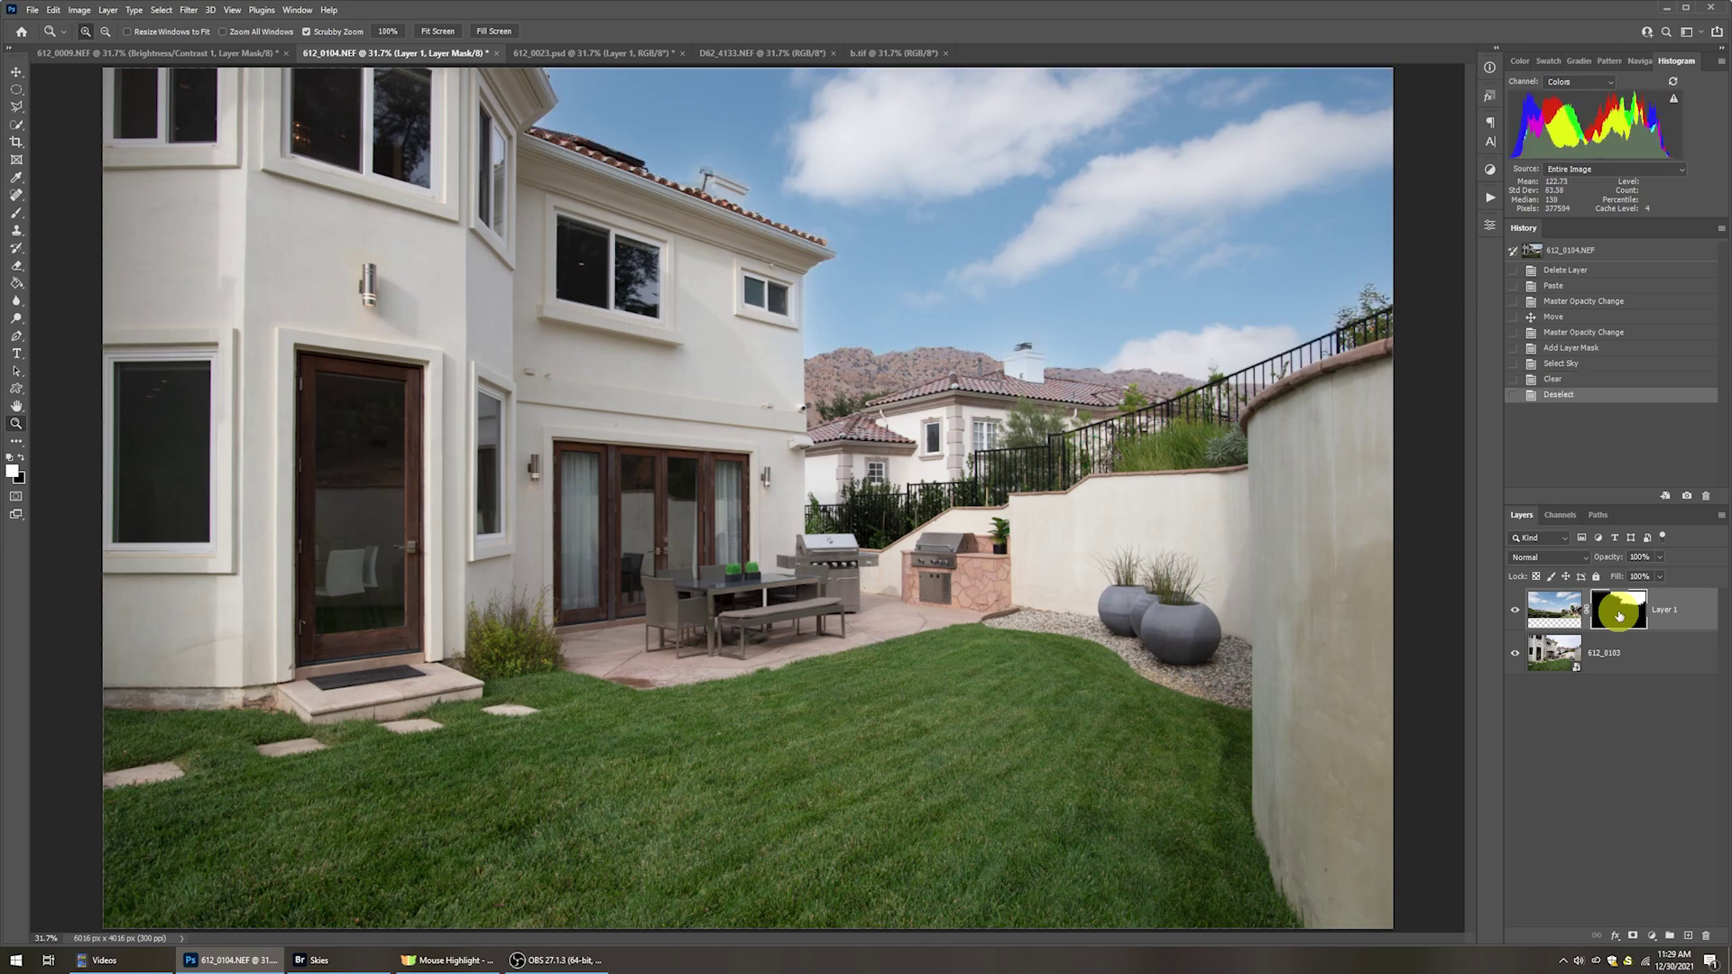
pyautogui.click(706, 173)
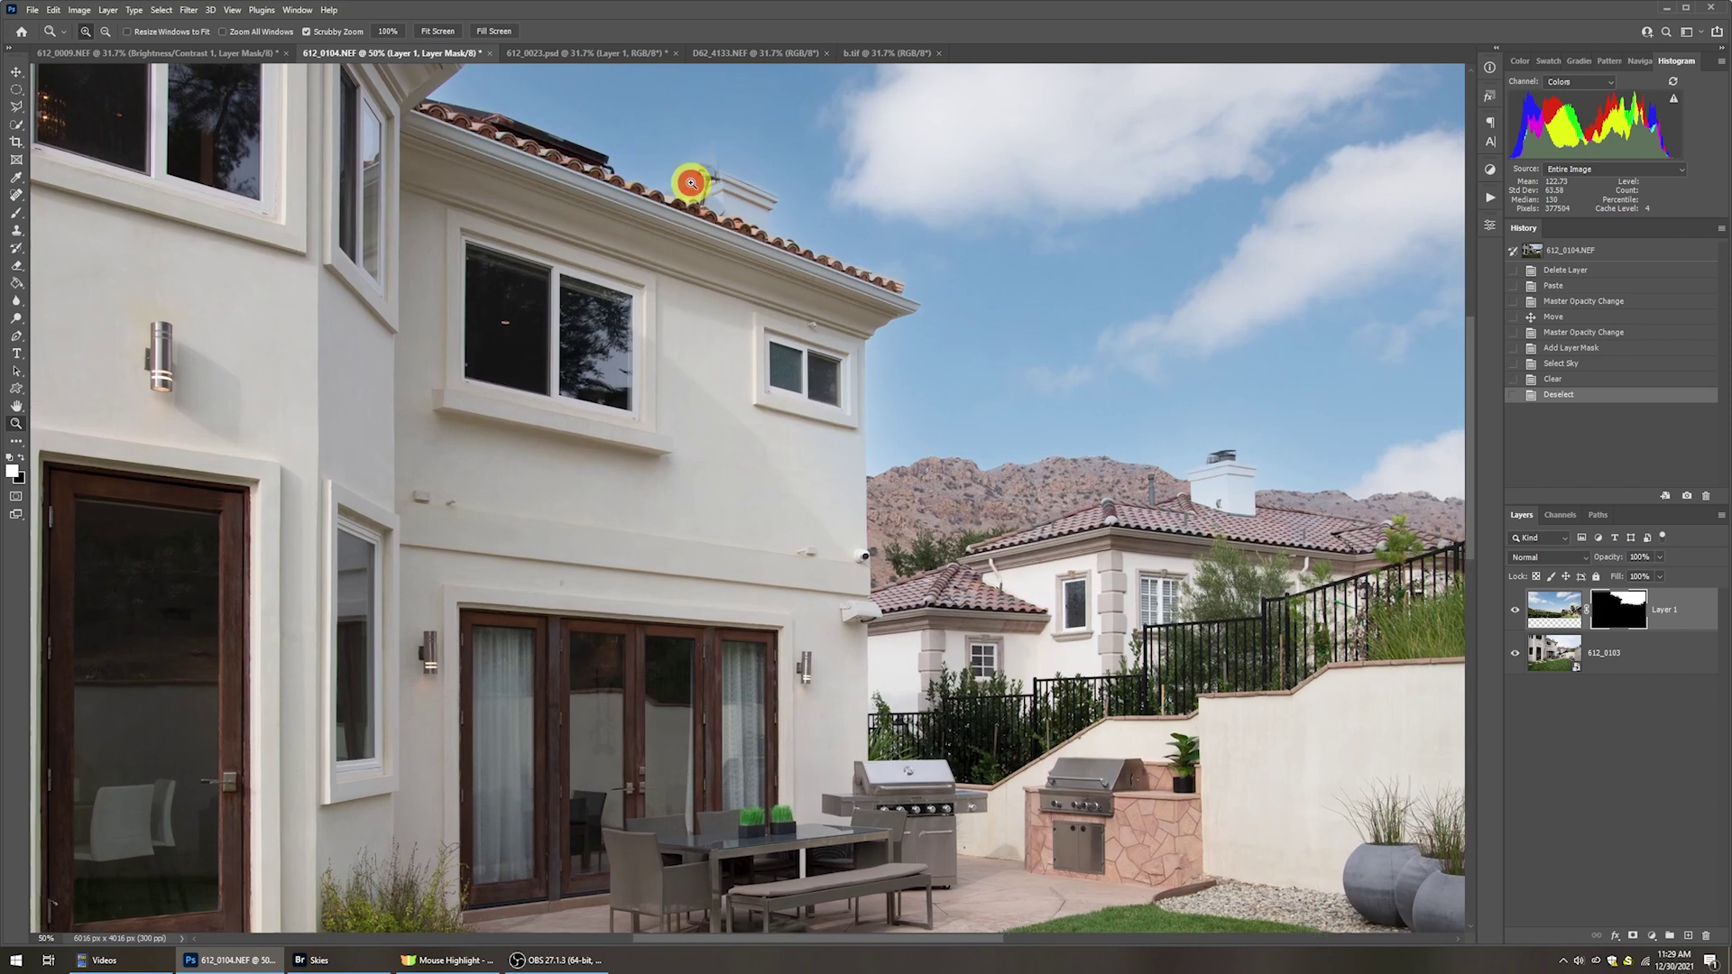
# With Layer 1 hidden, Quick Select the rooftop antenna box on the original 612_0103 layer.
pyautogui.click(691, 182)
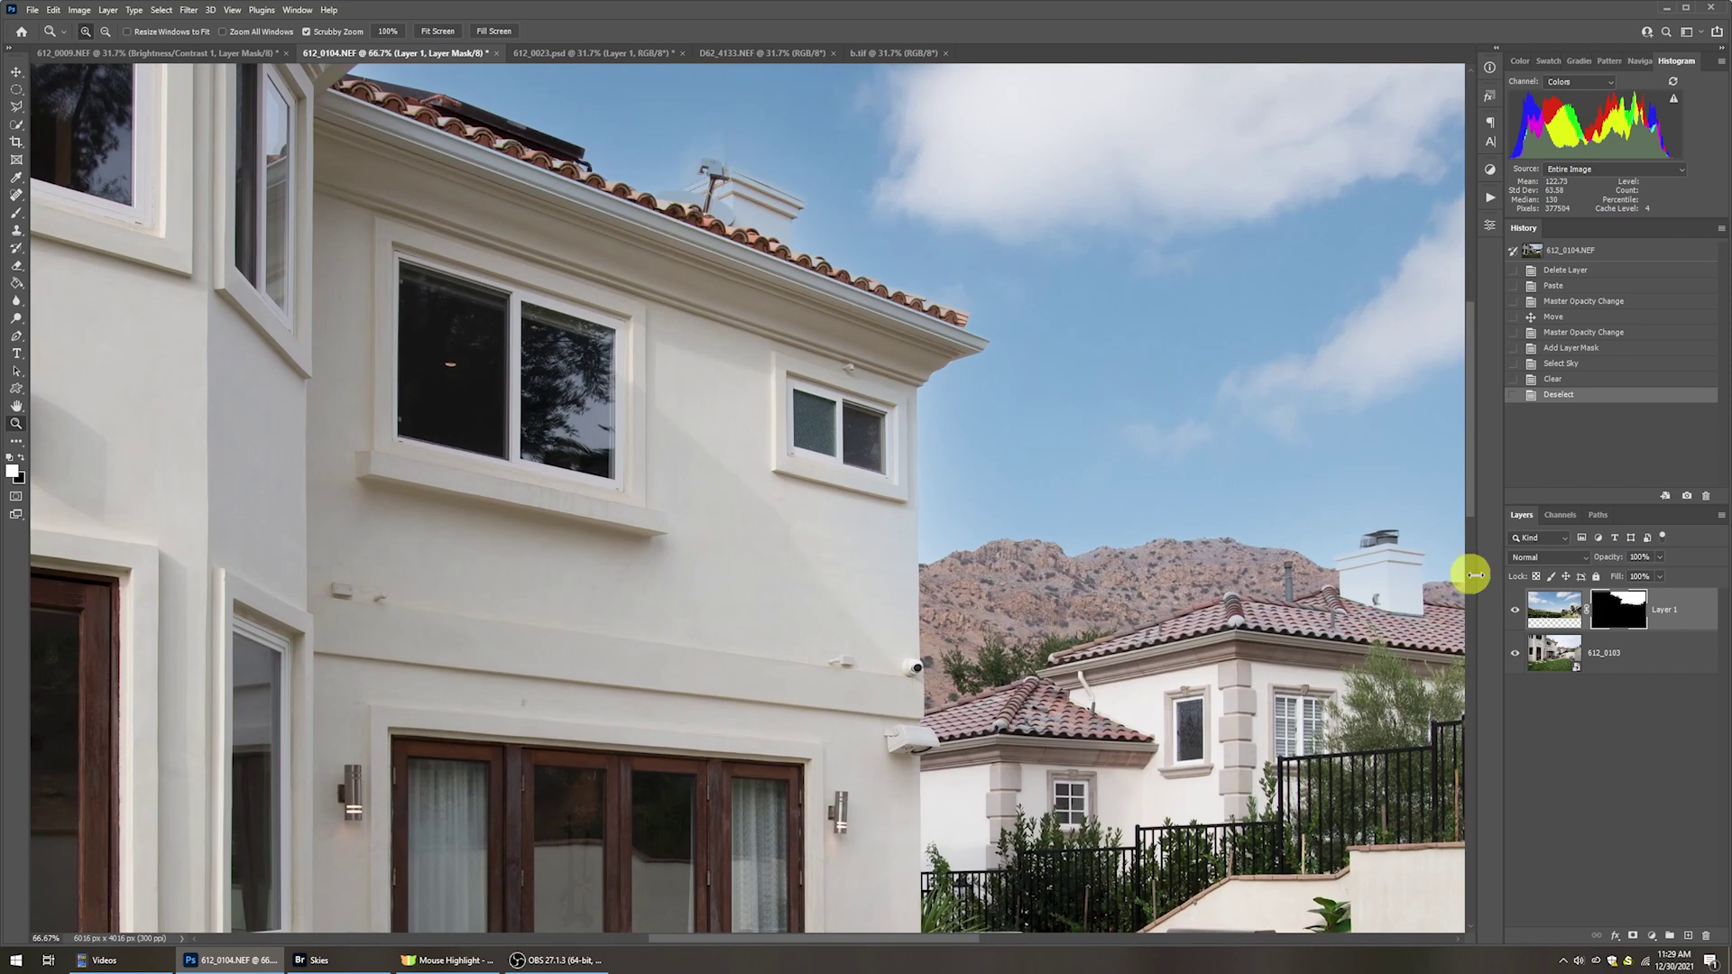
pyautogui.click(1517, 611)
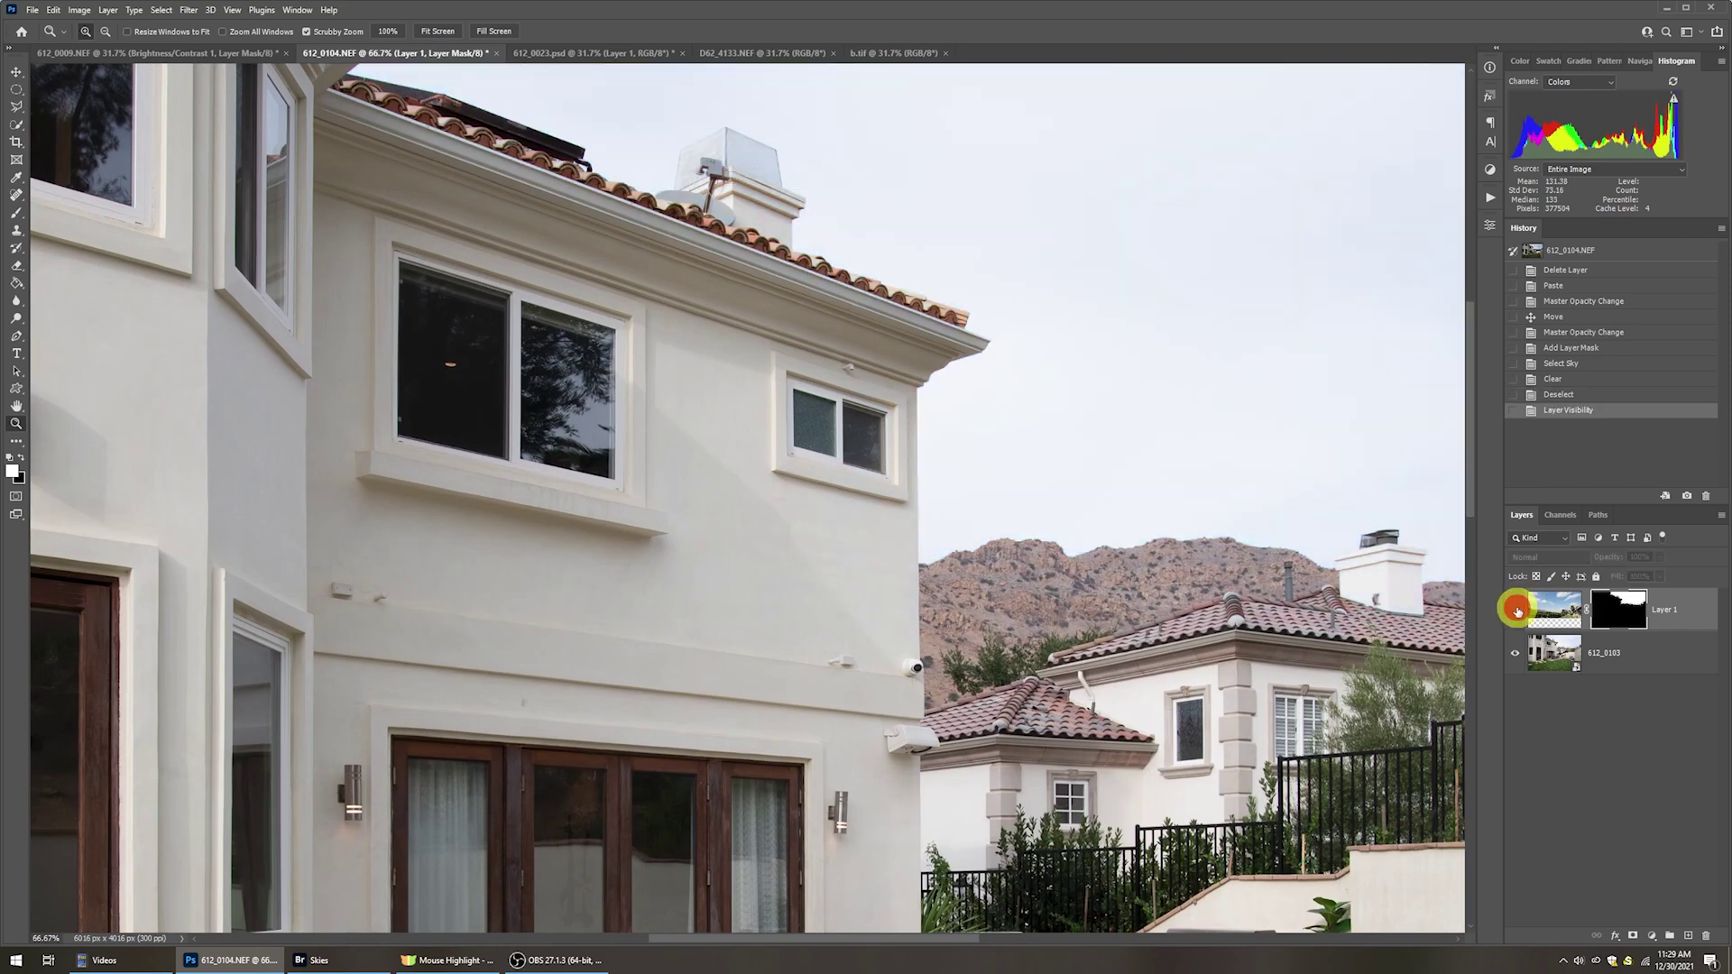
pyautogui.click(1560, 656)
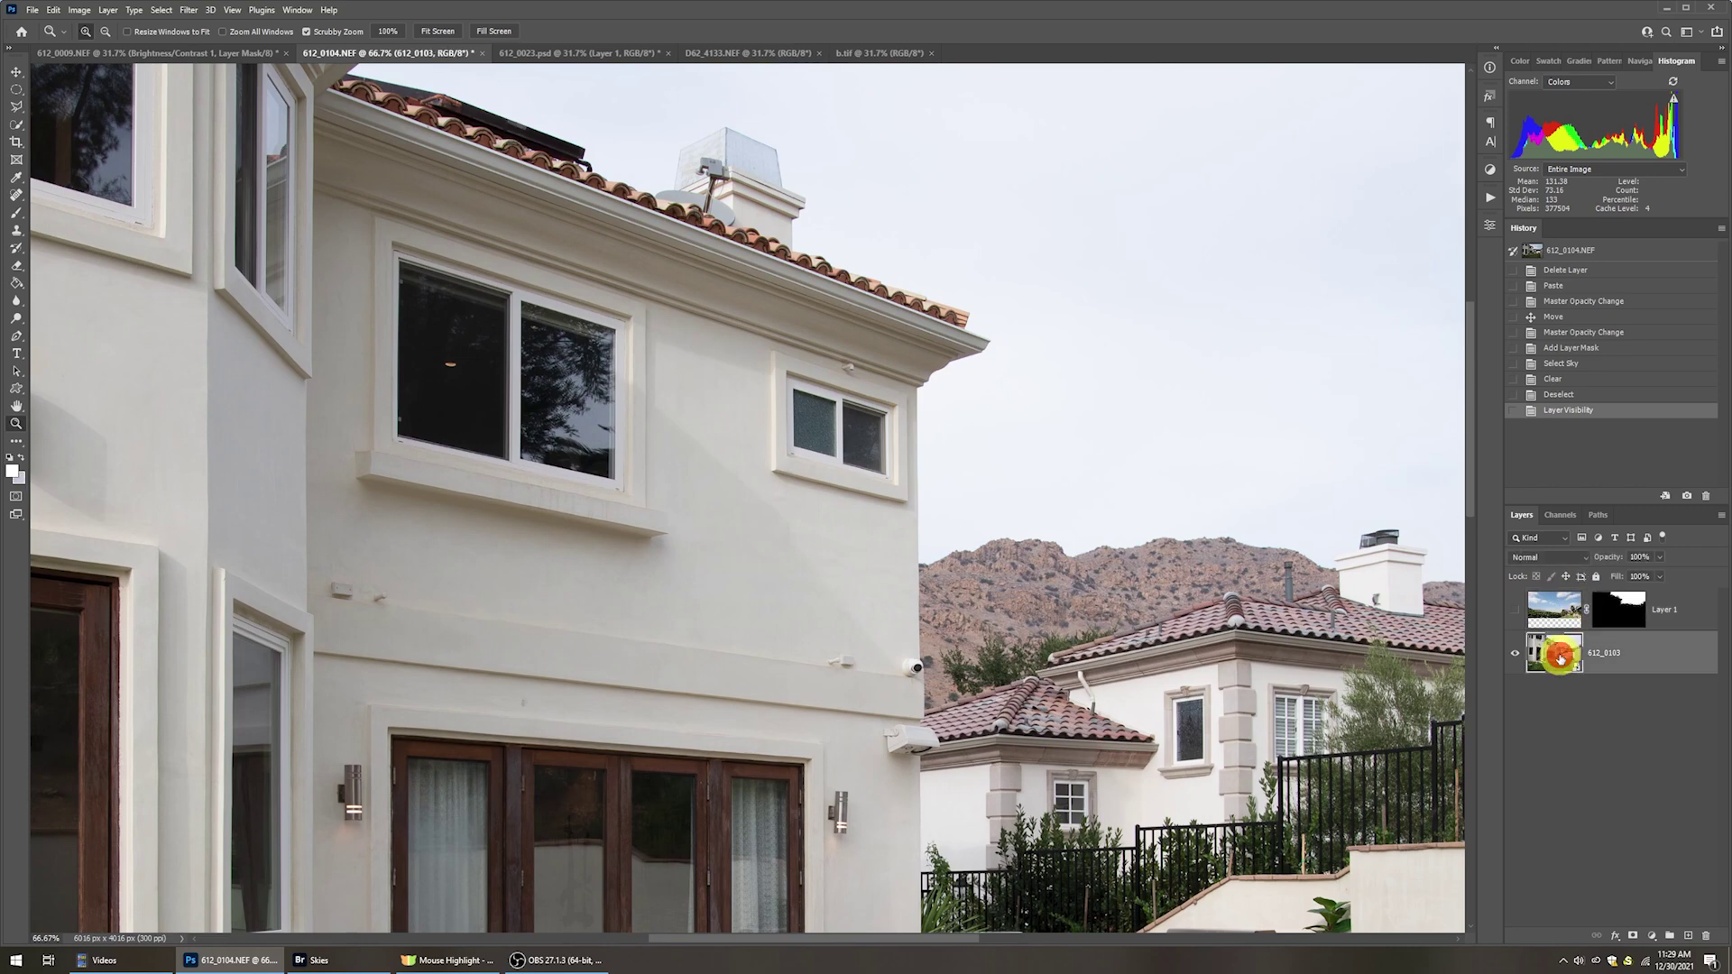
pyautogui.click(17, 126)
pyautogui.click(66, 140)
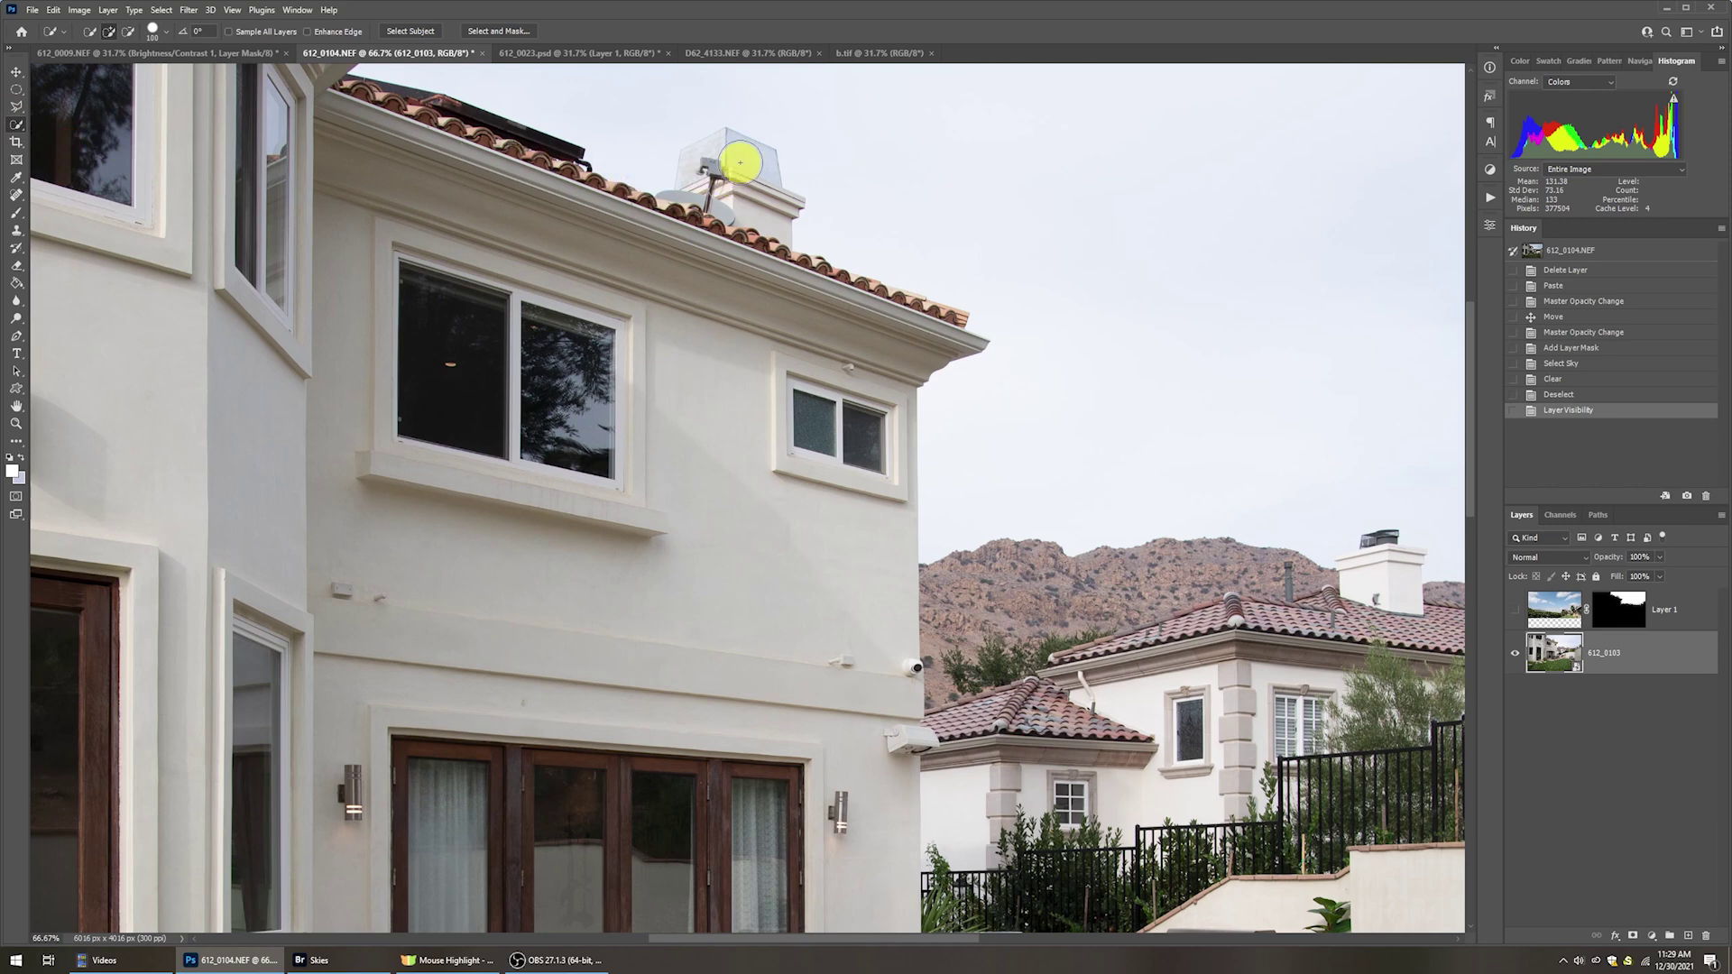
pyautogui.moveTo(738, 174); pyautogui.dragTo(735, 175)
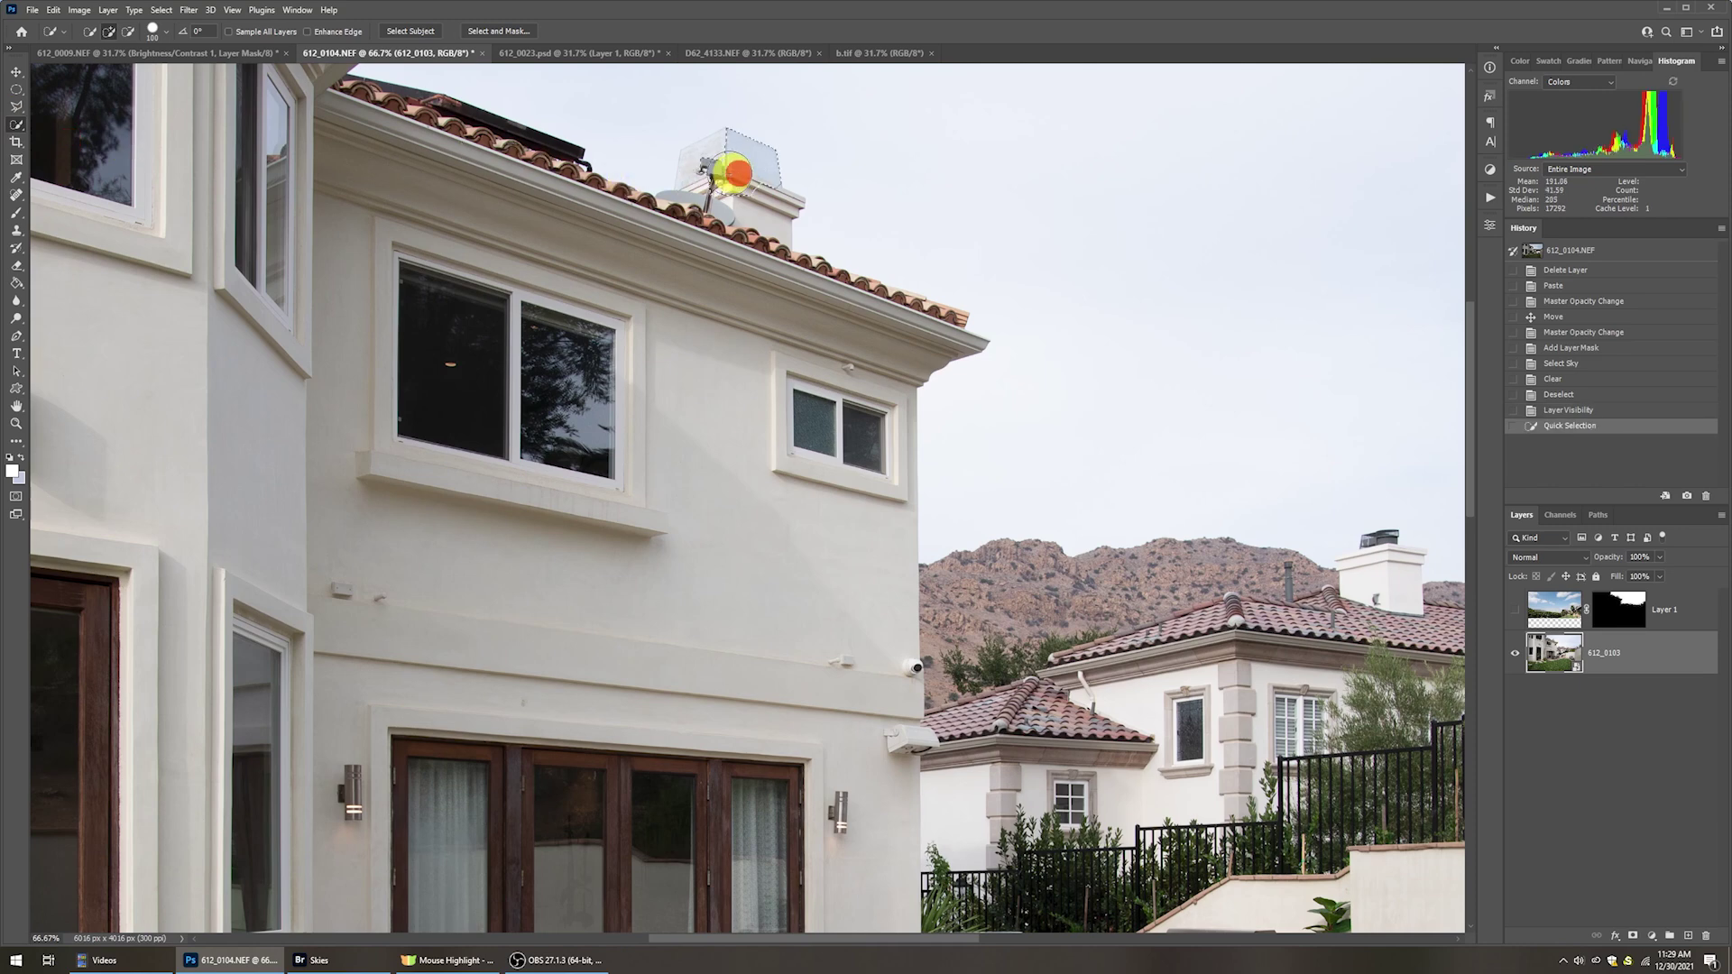
pyautogui.click(717, 170)
pyautogui.click(707, 176)
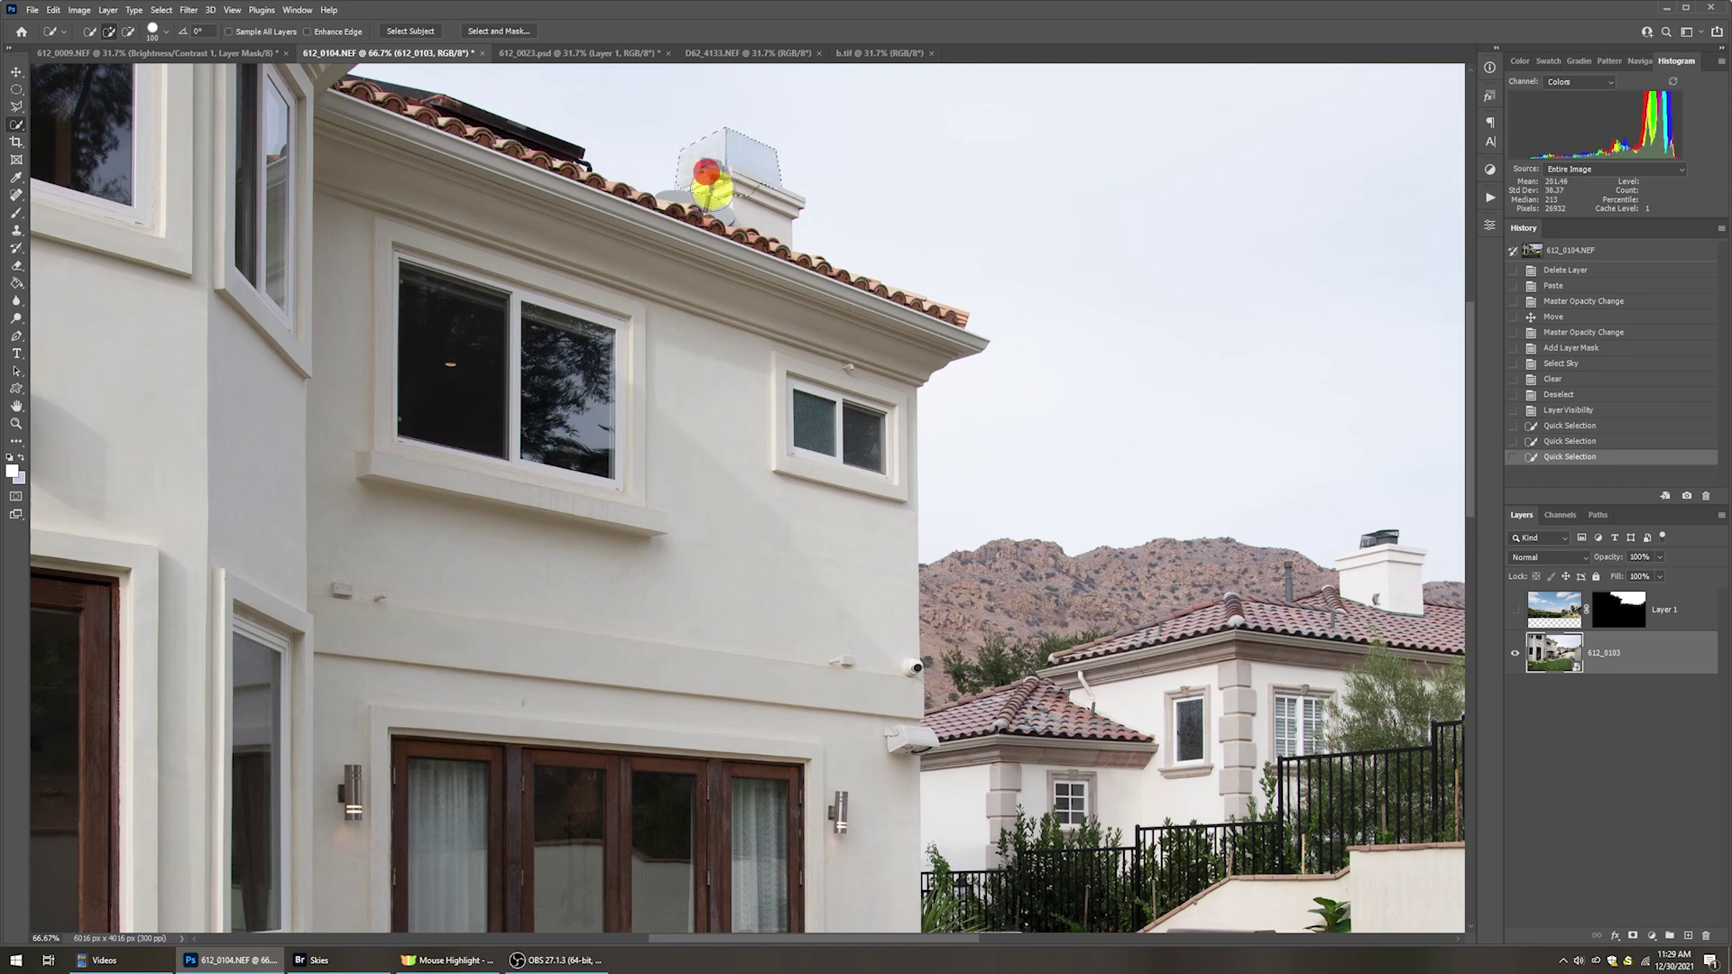
pyautogui.click(747, 193)
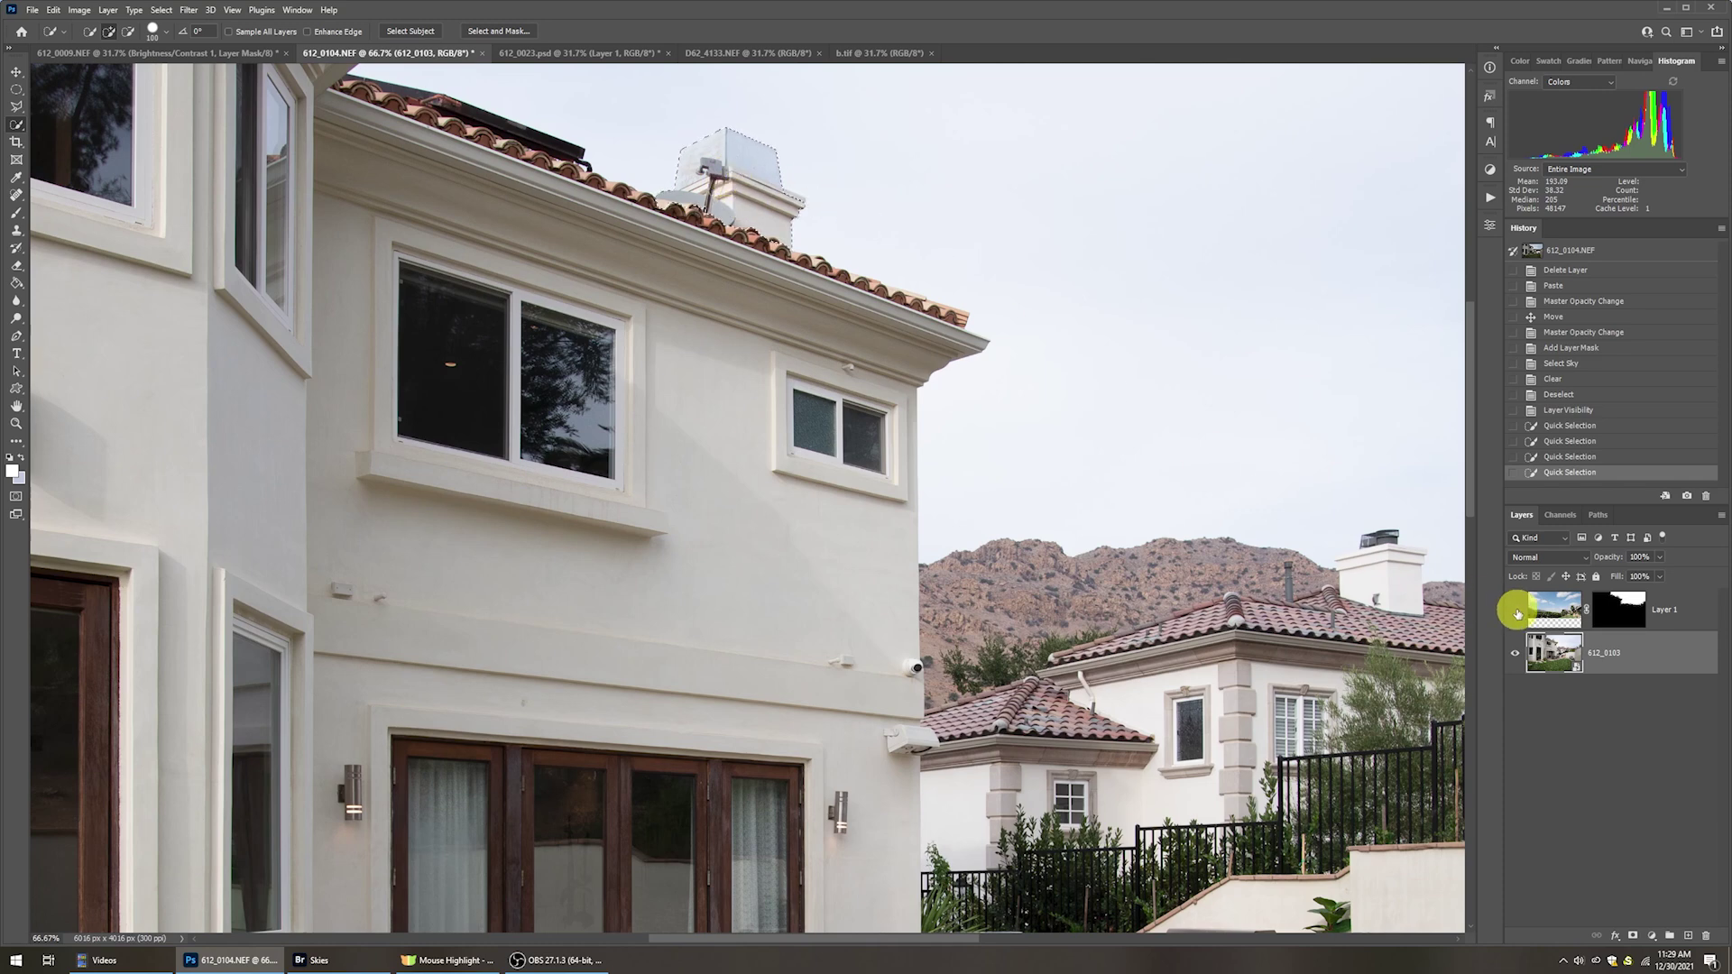
# Show Layer 1 again, delete the antenna-box area from its mask, and deselect.
pyautogui.click(1517, 612)
pyautogui.click(1621, 610)
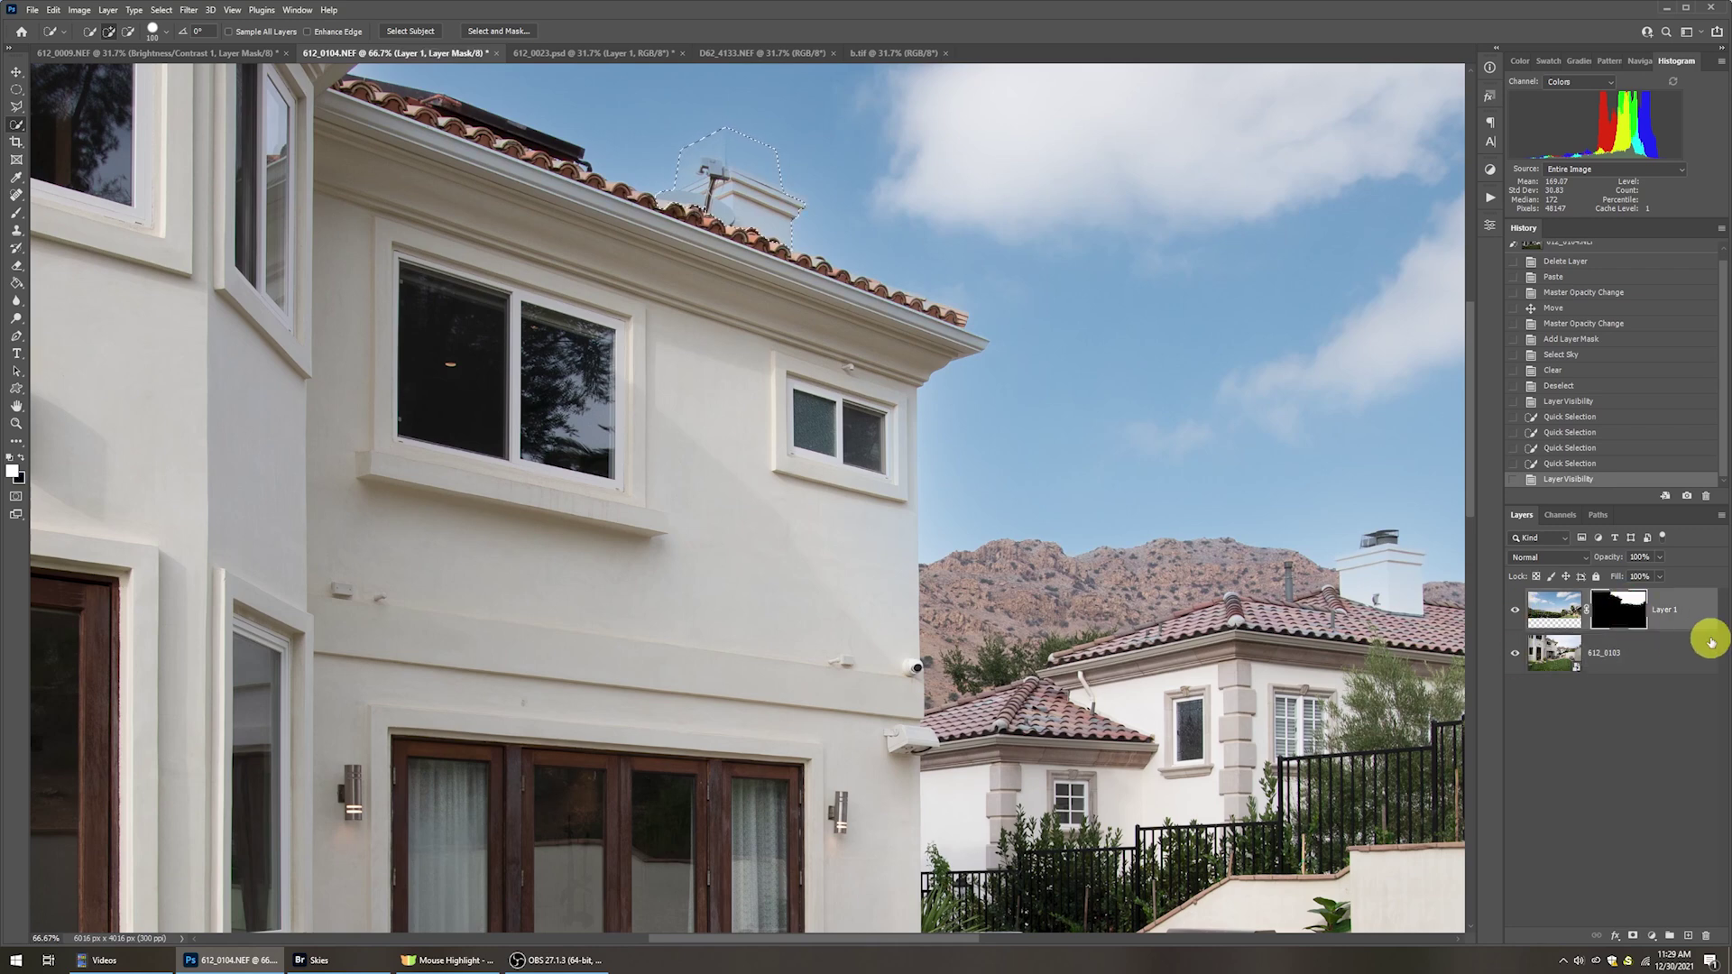
pyautogui.press('Delete')
pyautogui.hotkey('ctrl', 'd')
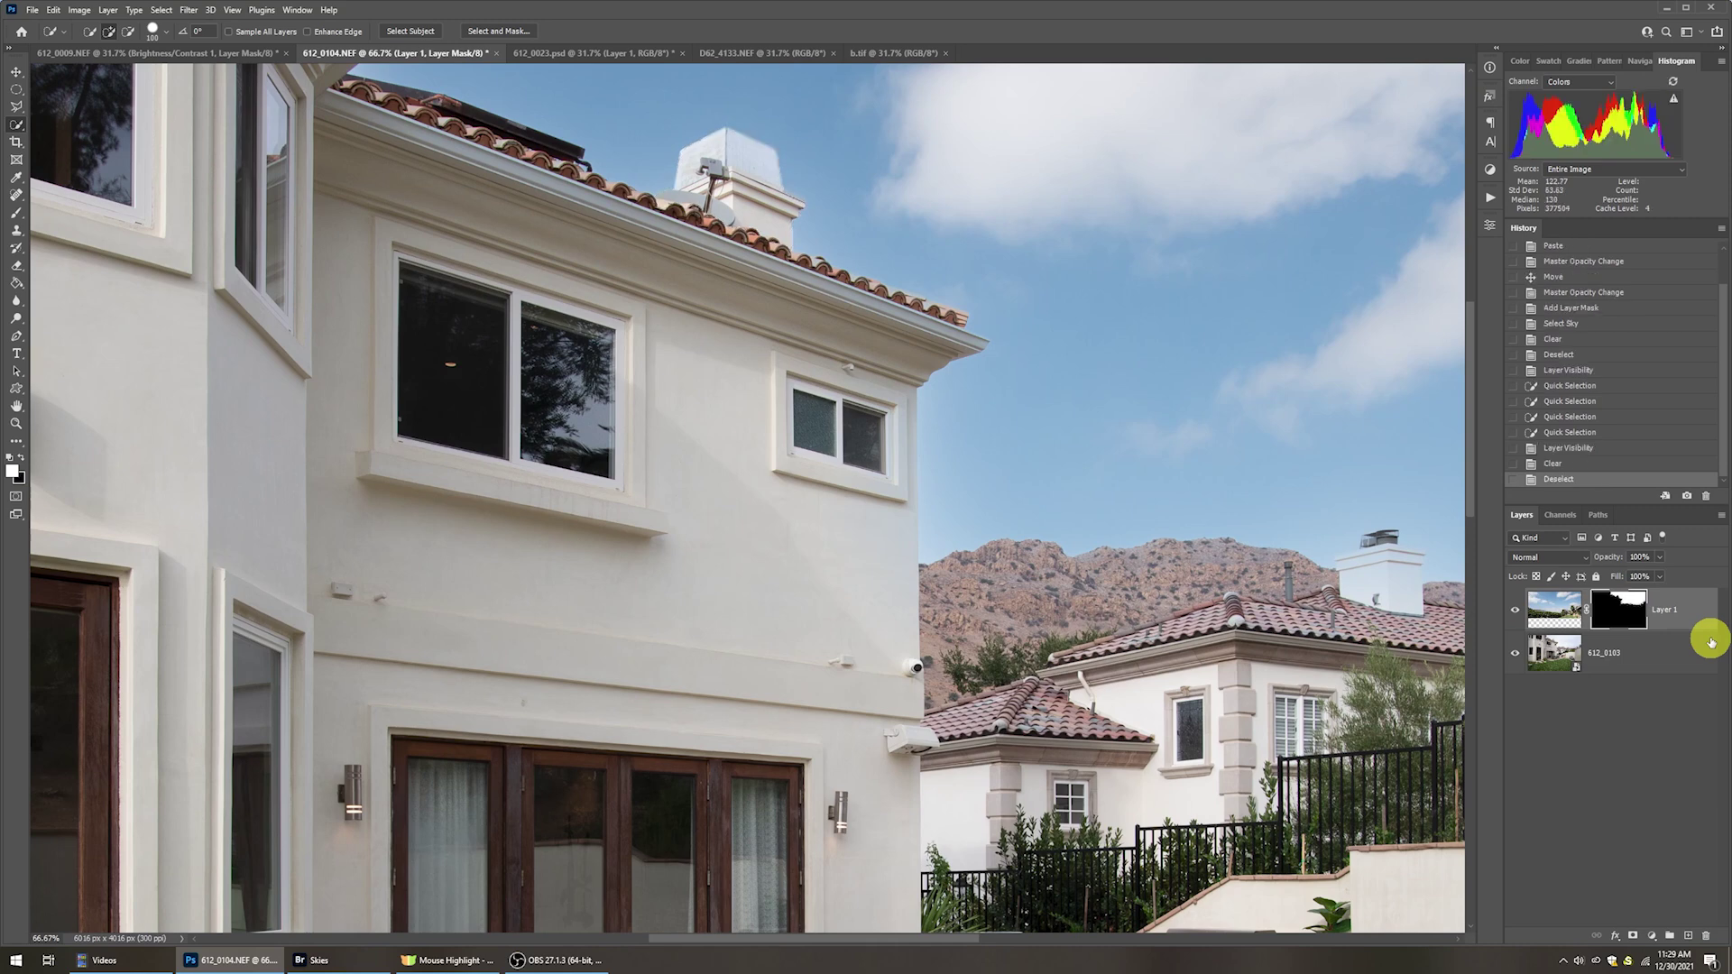
# Quick Select the neighbouring chimney, remove it from Layer 1's mask, then fit the photo on screen.
pyautogui.moveTo(1361, 522); pyautogui.dragTo(1104, 508)
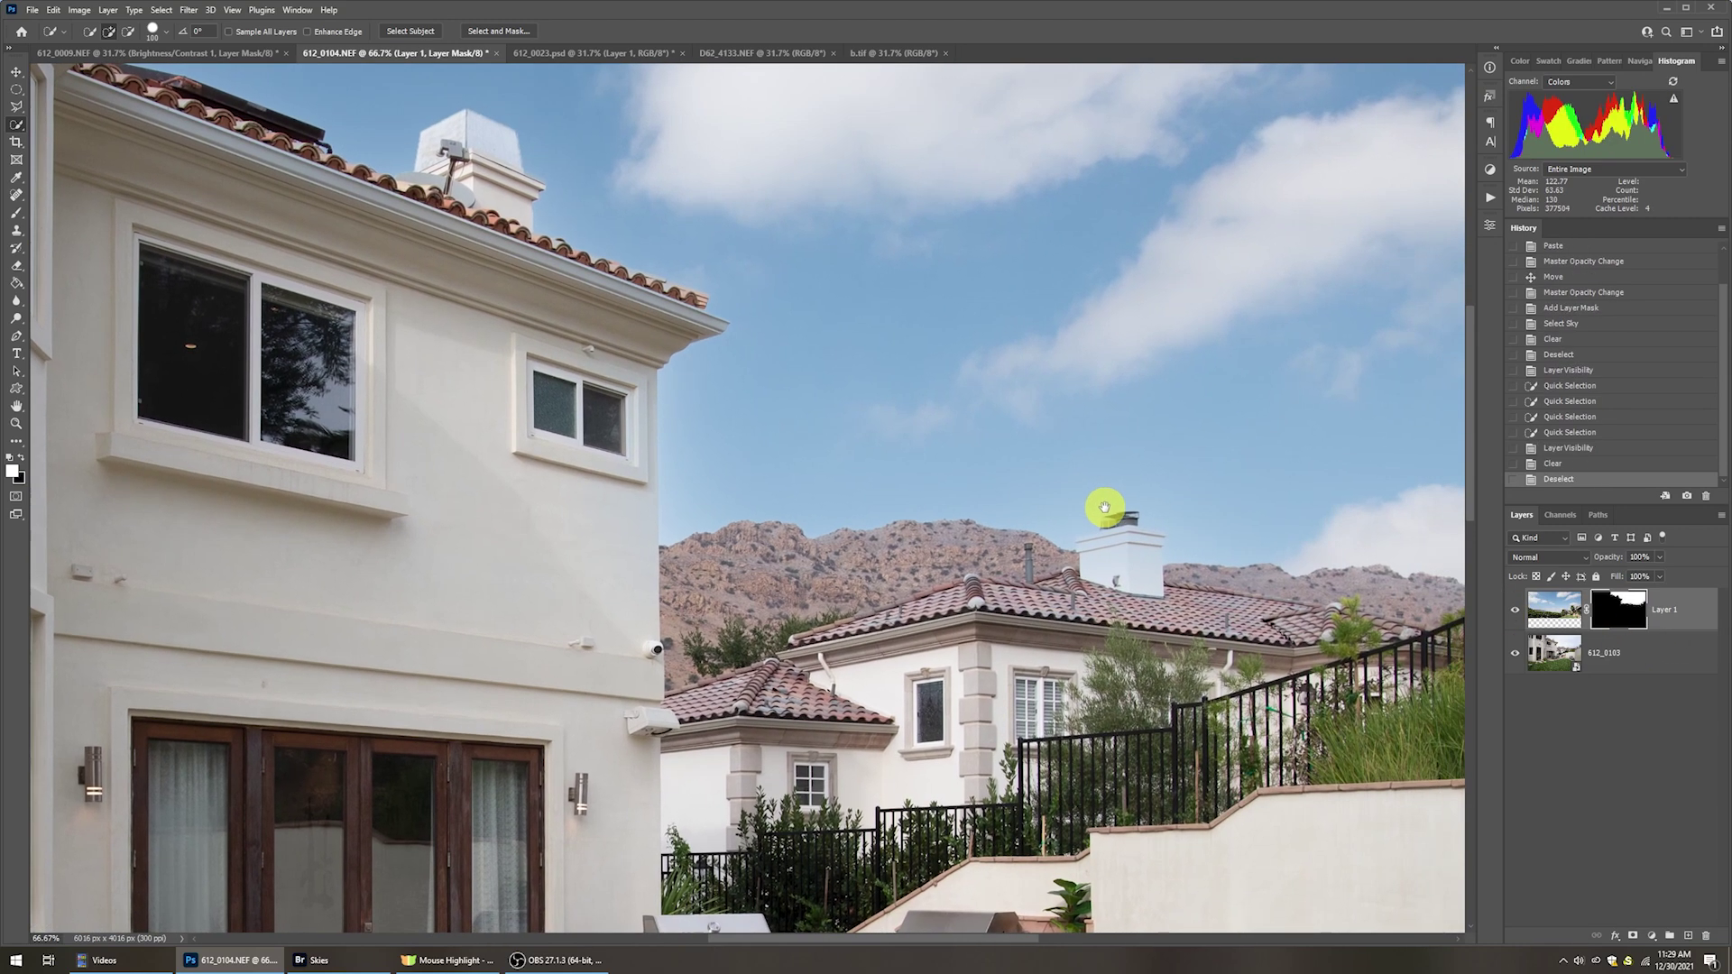
pyautogui.click(1563, 656)
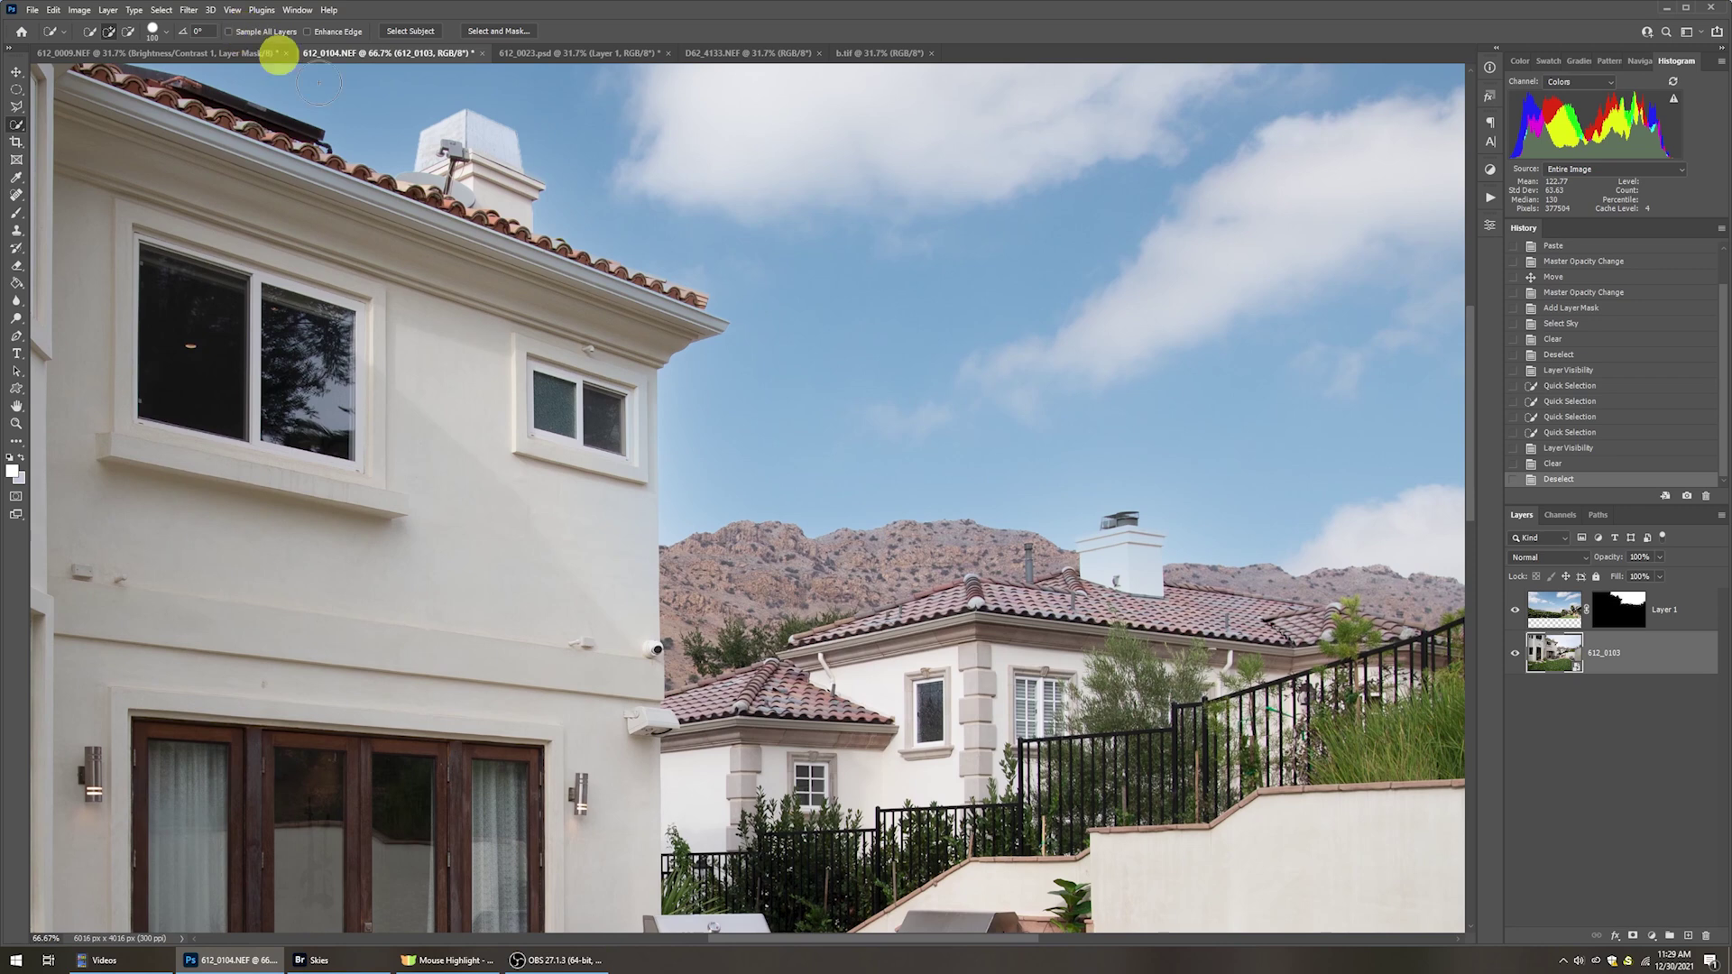
pyautogui.click(1118, 557)
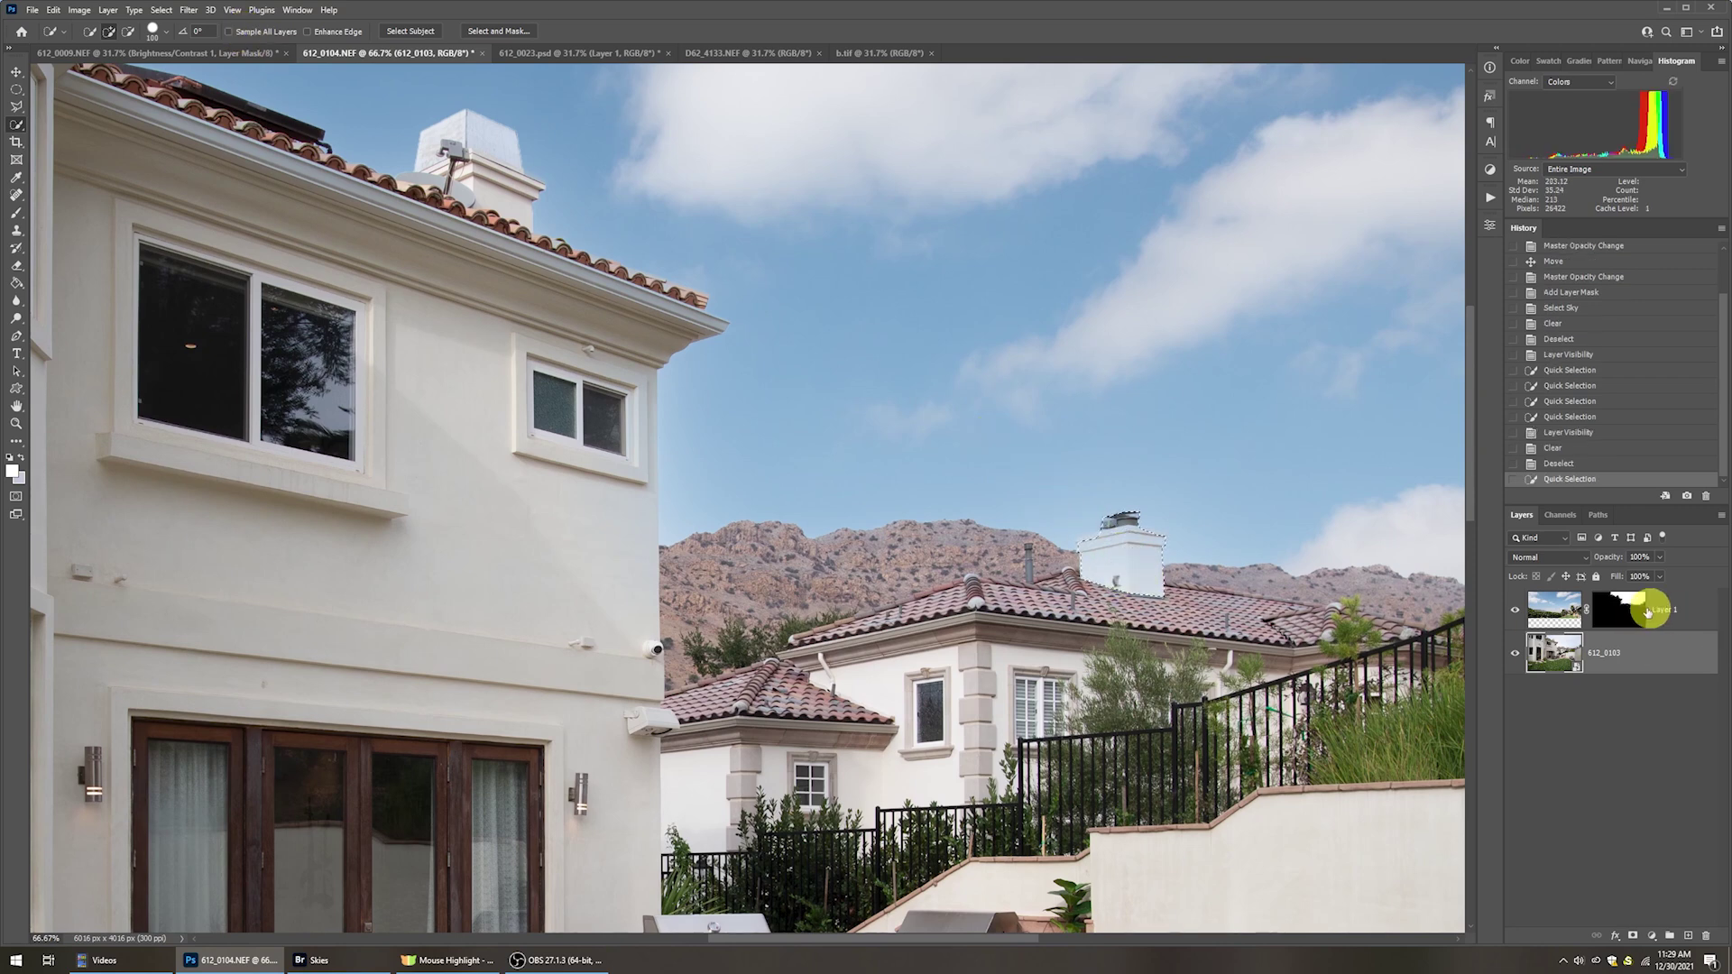
pyautogui.click(1629, 614)
pyautogui.press('Delete')
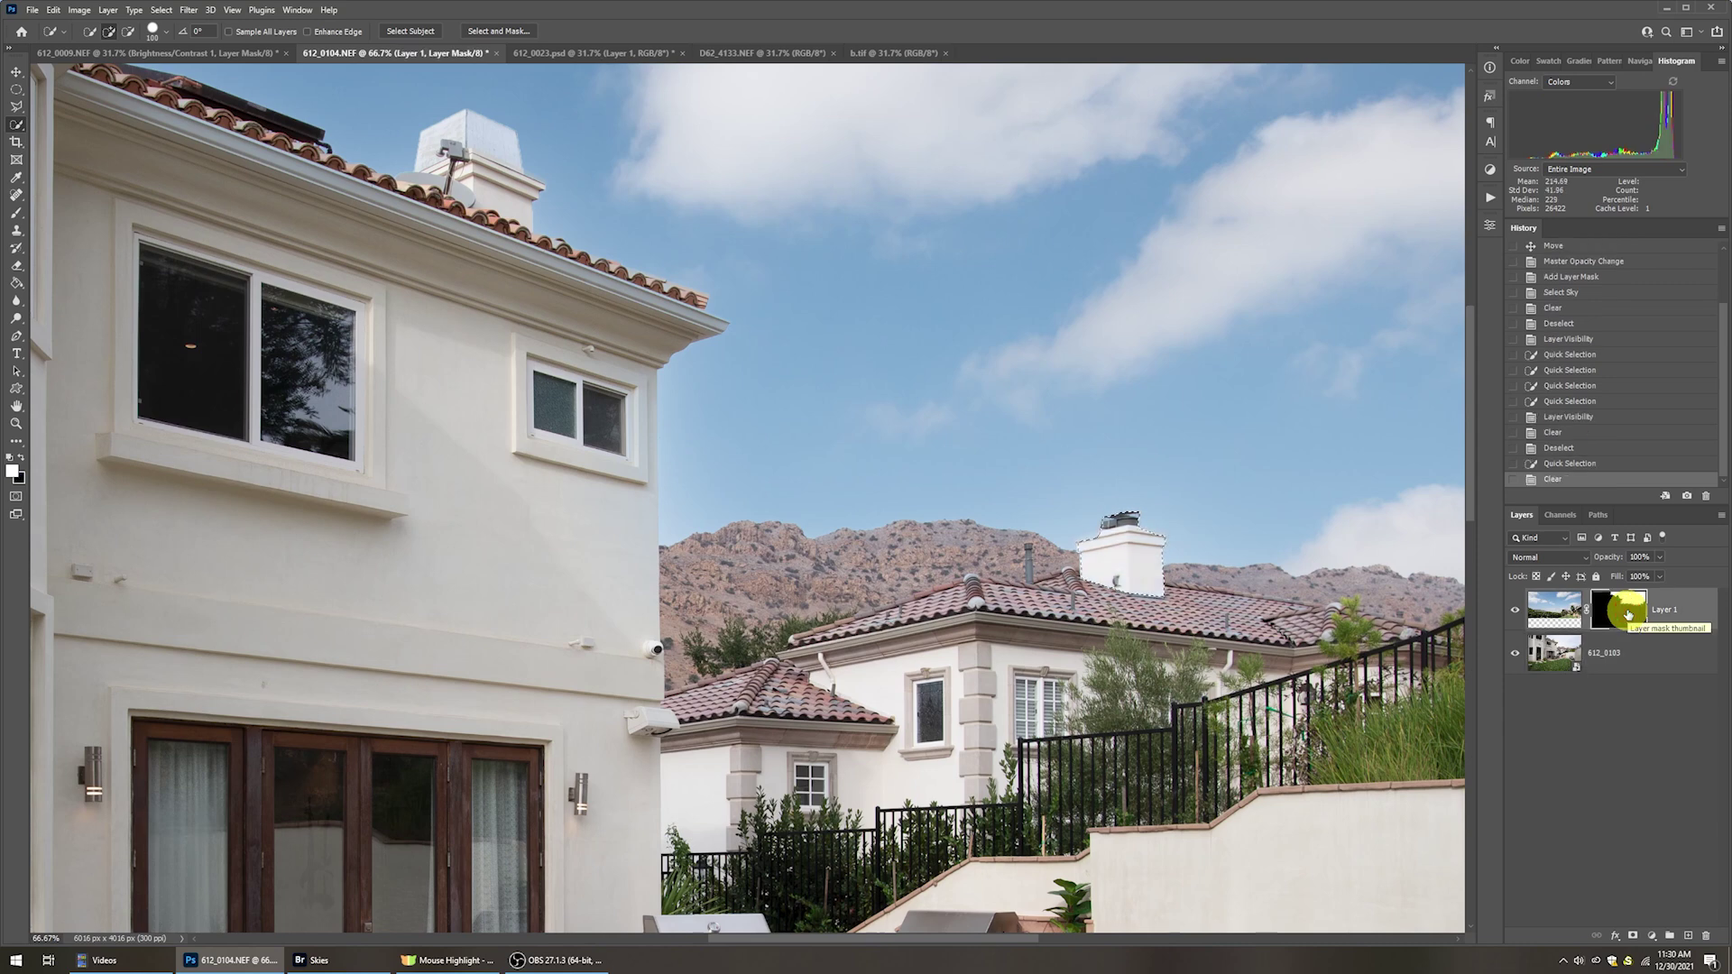
pyautogui.hotkey('ctrl', 'd')
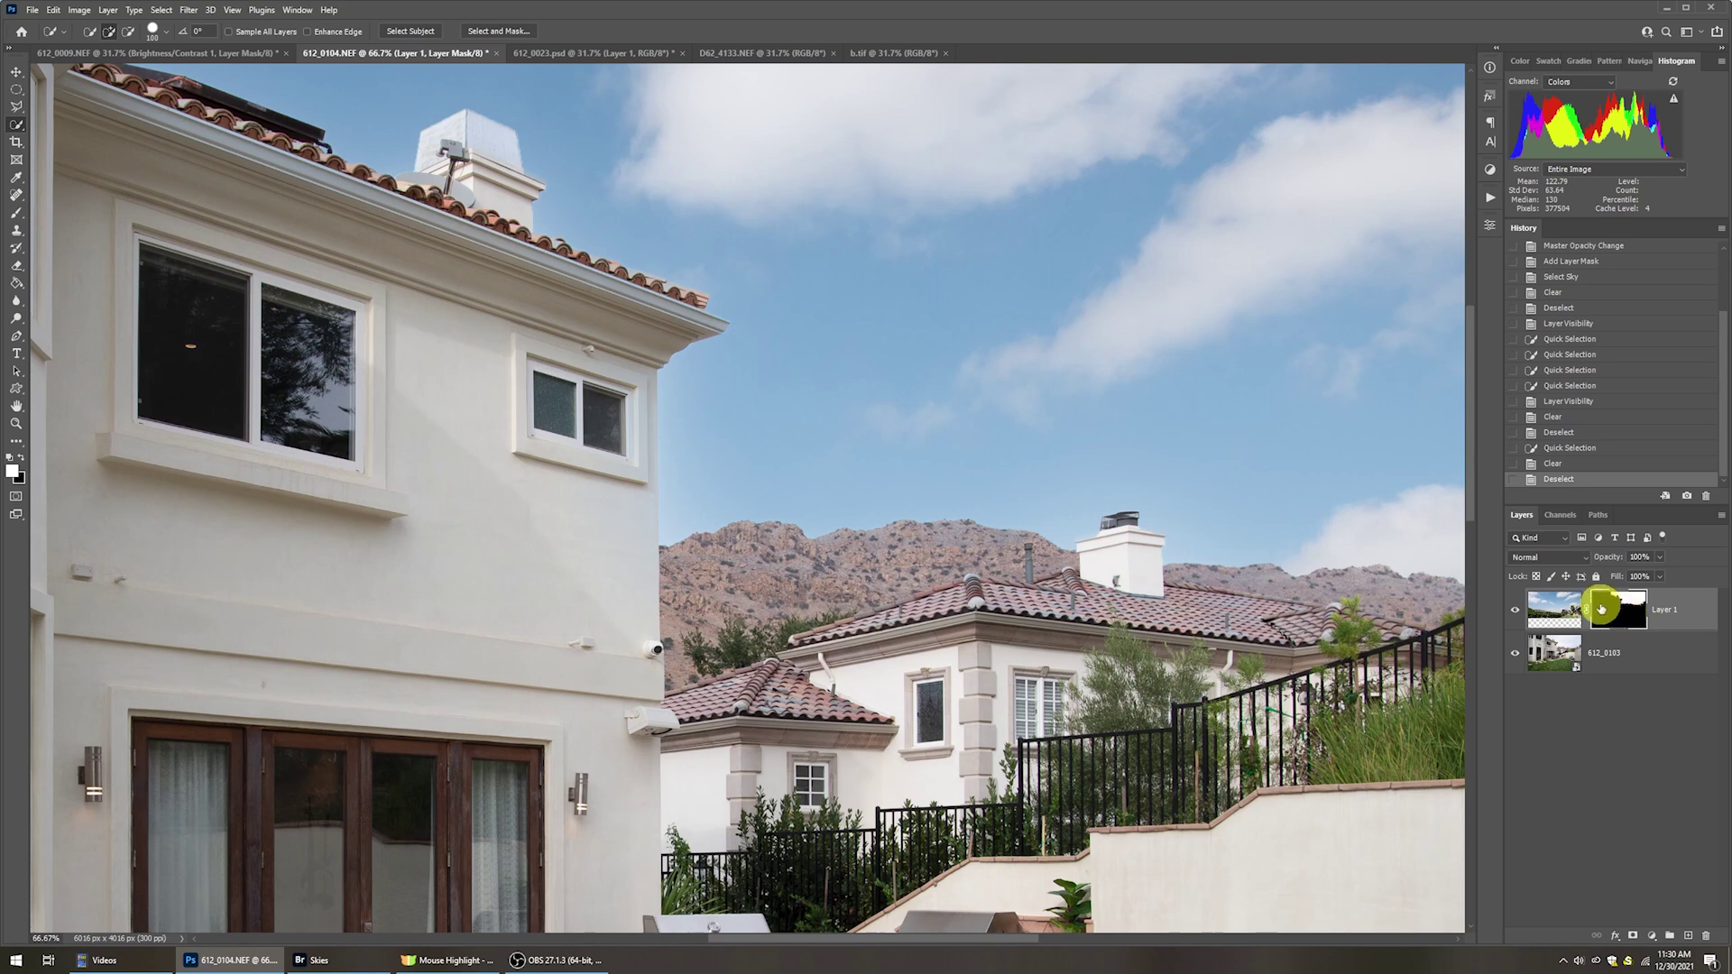
pyautogui.click(1555, 655)
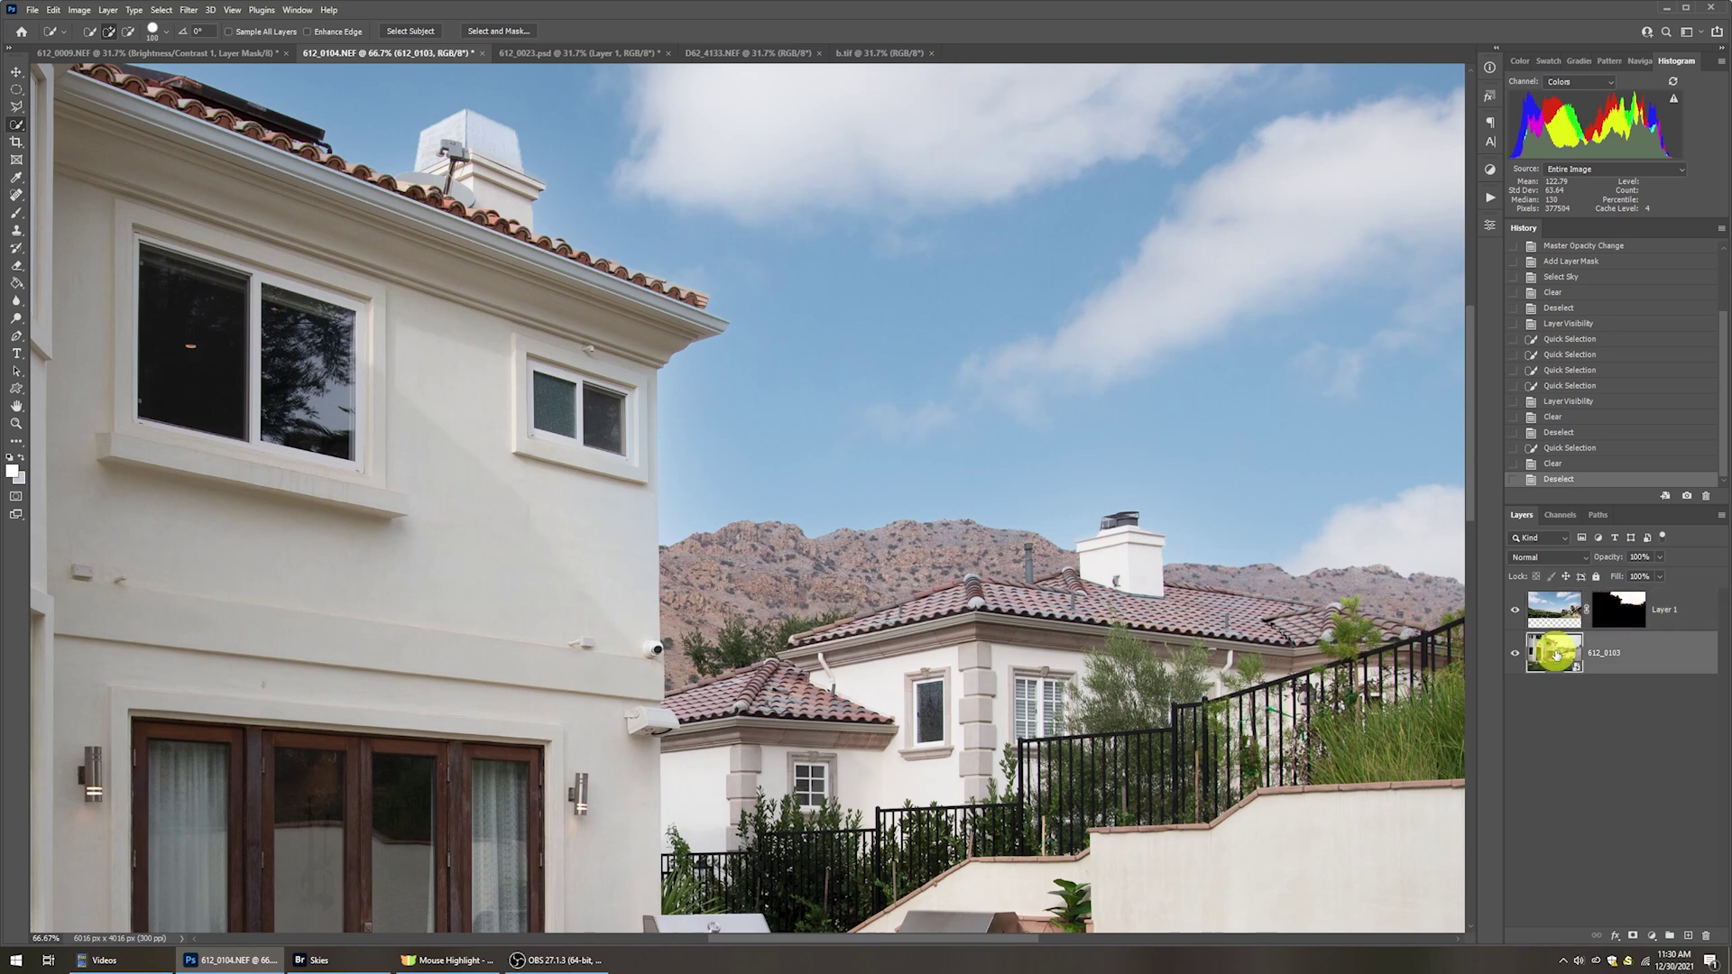
pyautogui.click(1617, 612)
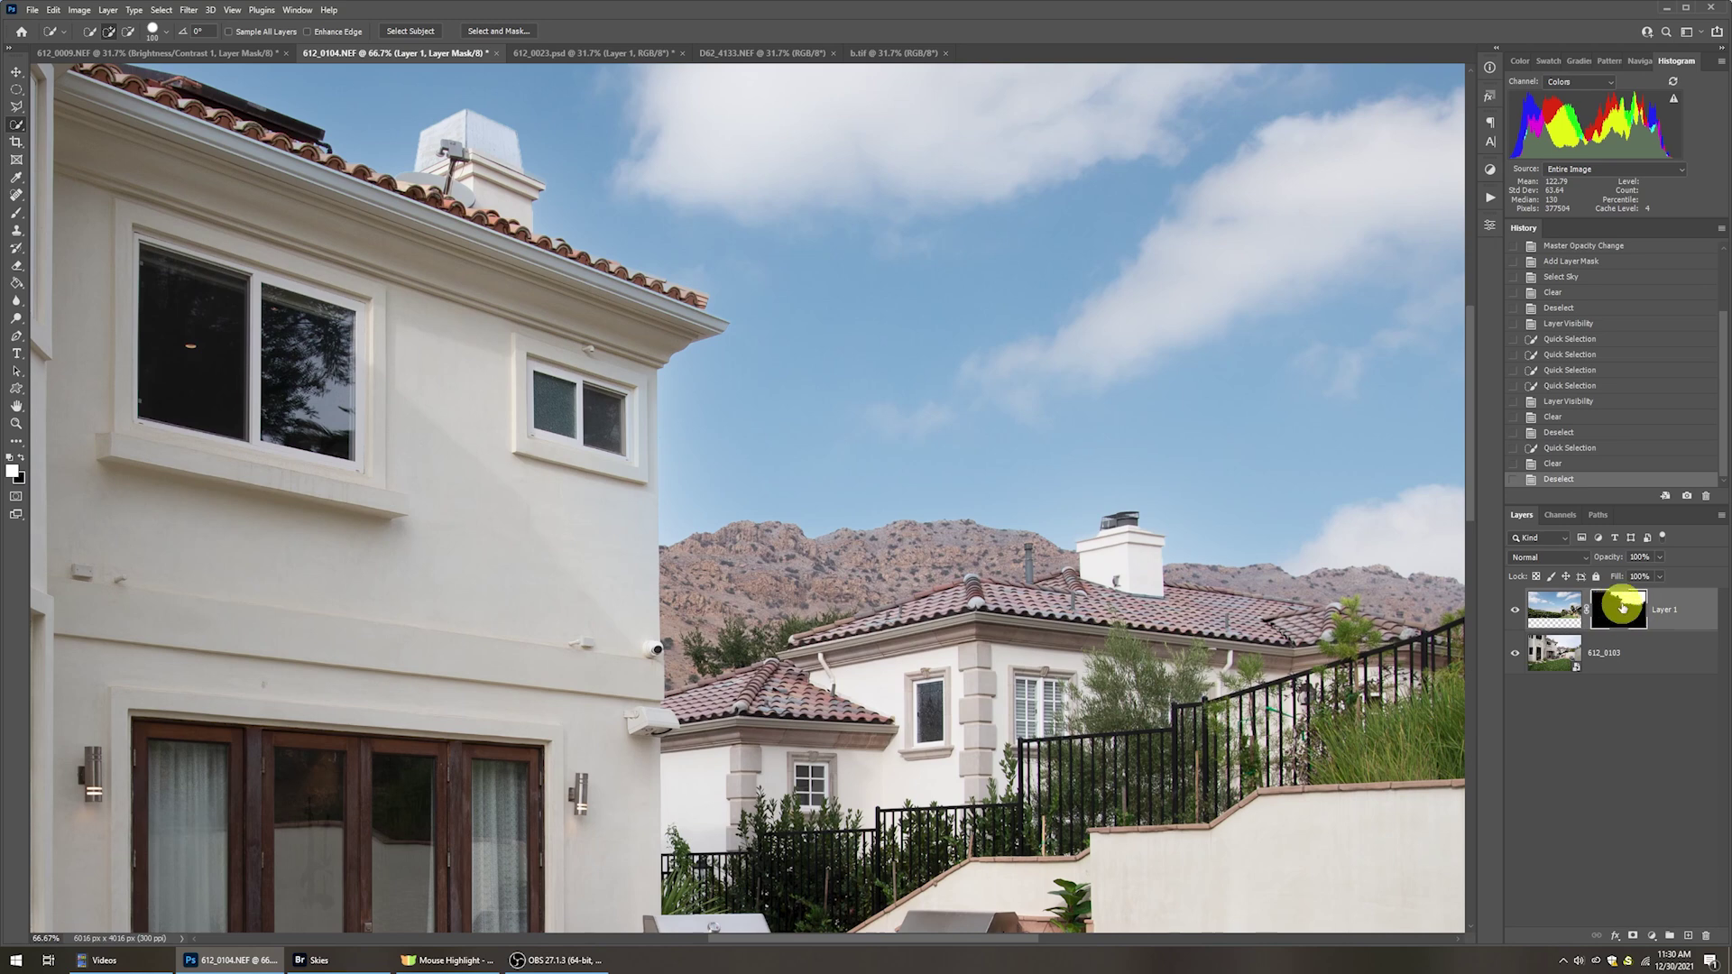
pyautogui.hotkey('ctrl', '0')
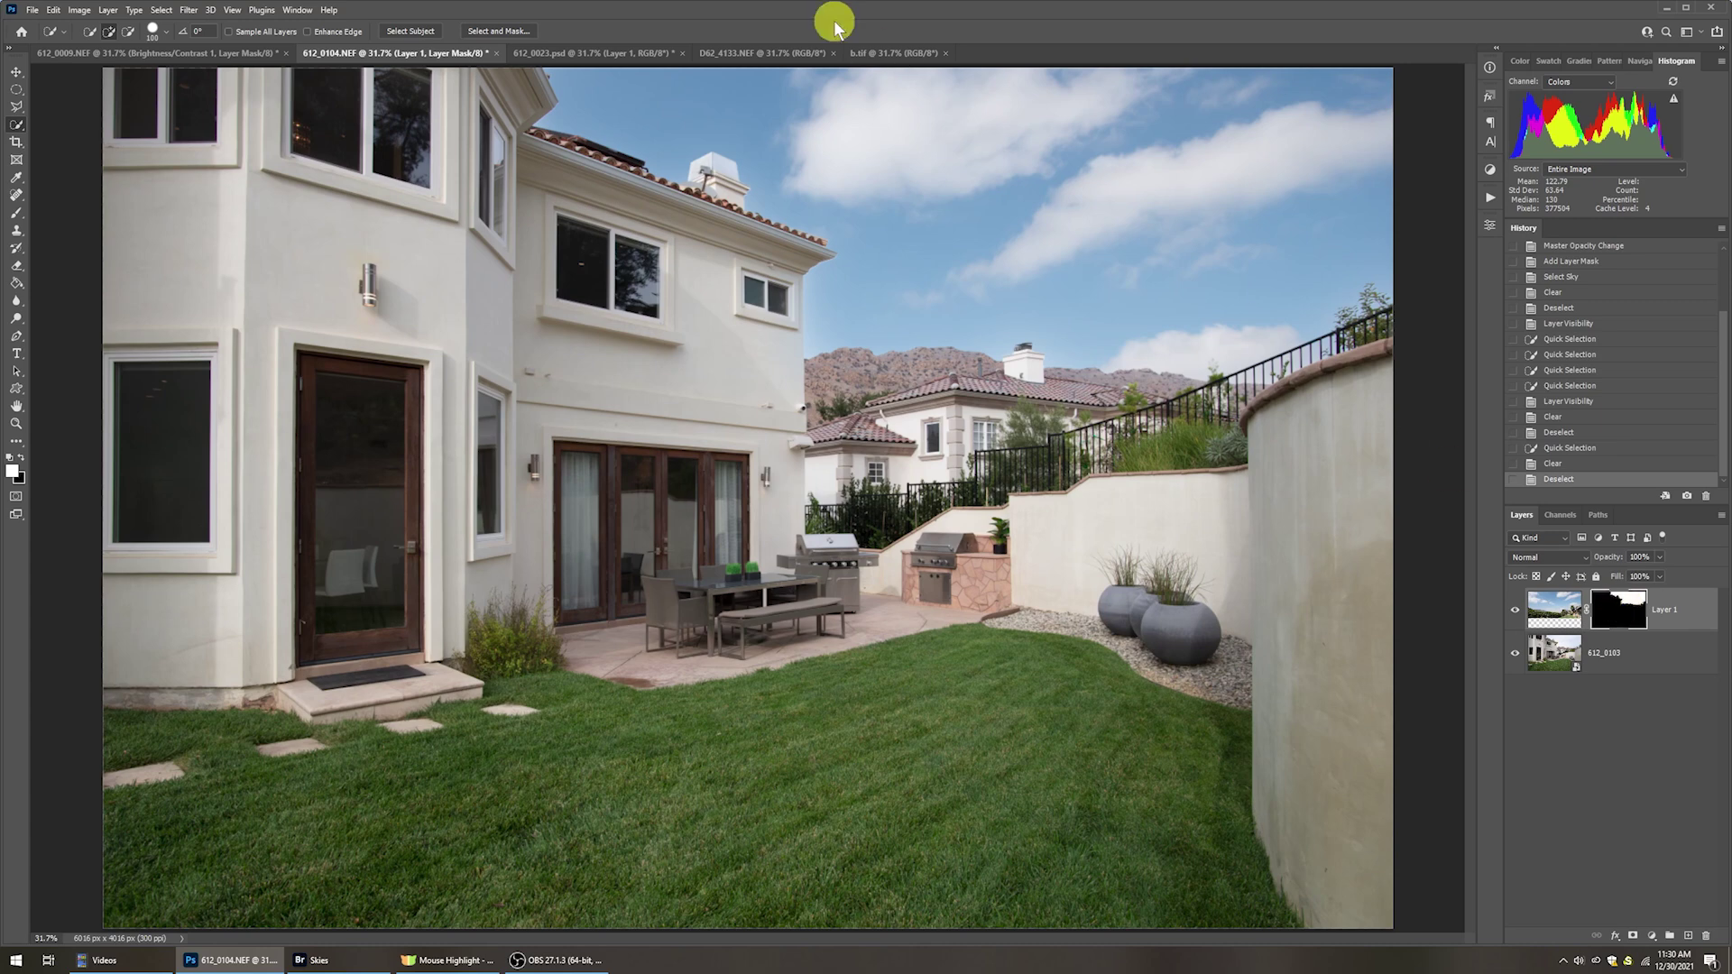
# Select the entire b.tif sky image with Ctrl+A and return to the 612_0023.psd document.
pyautogui.click(570, 52)
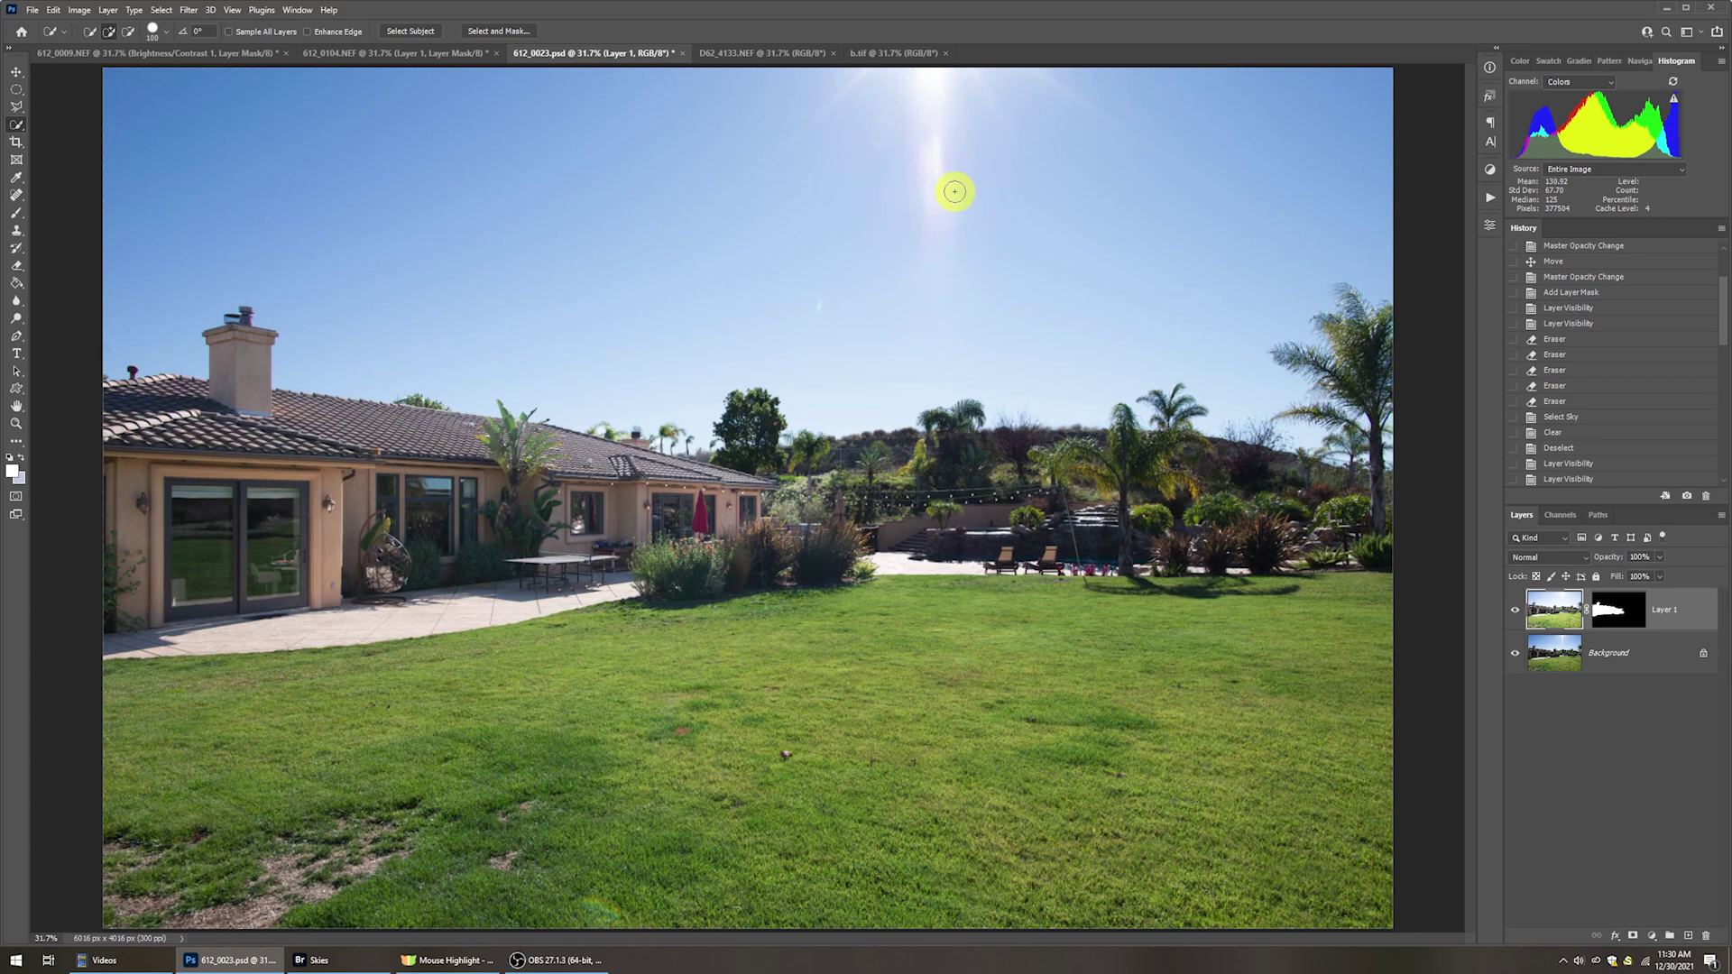
pyautogui.click(884, 52)
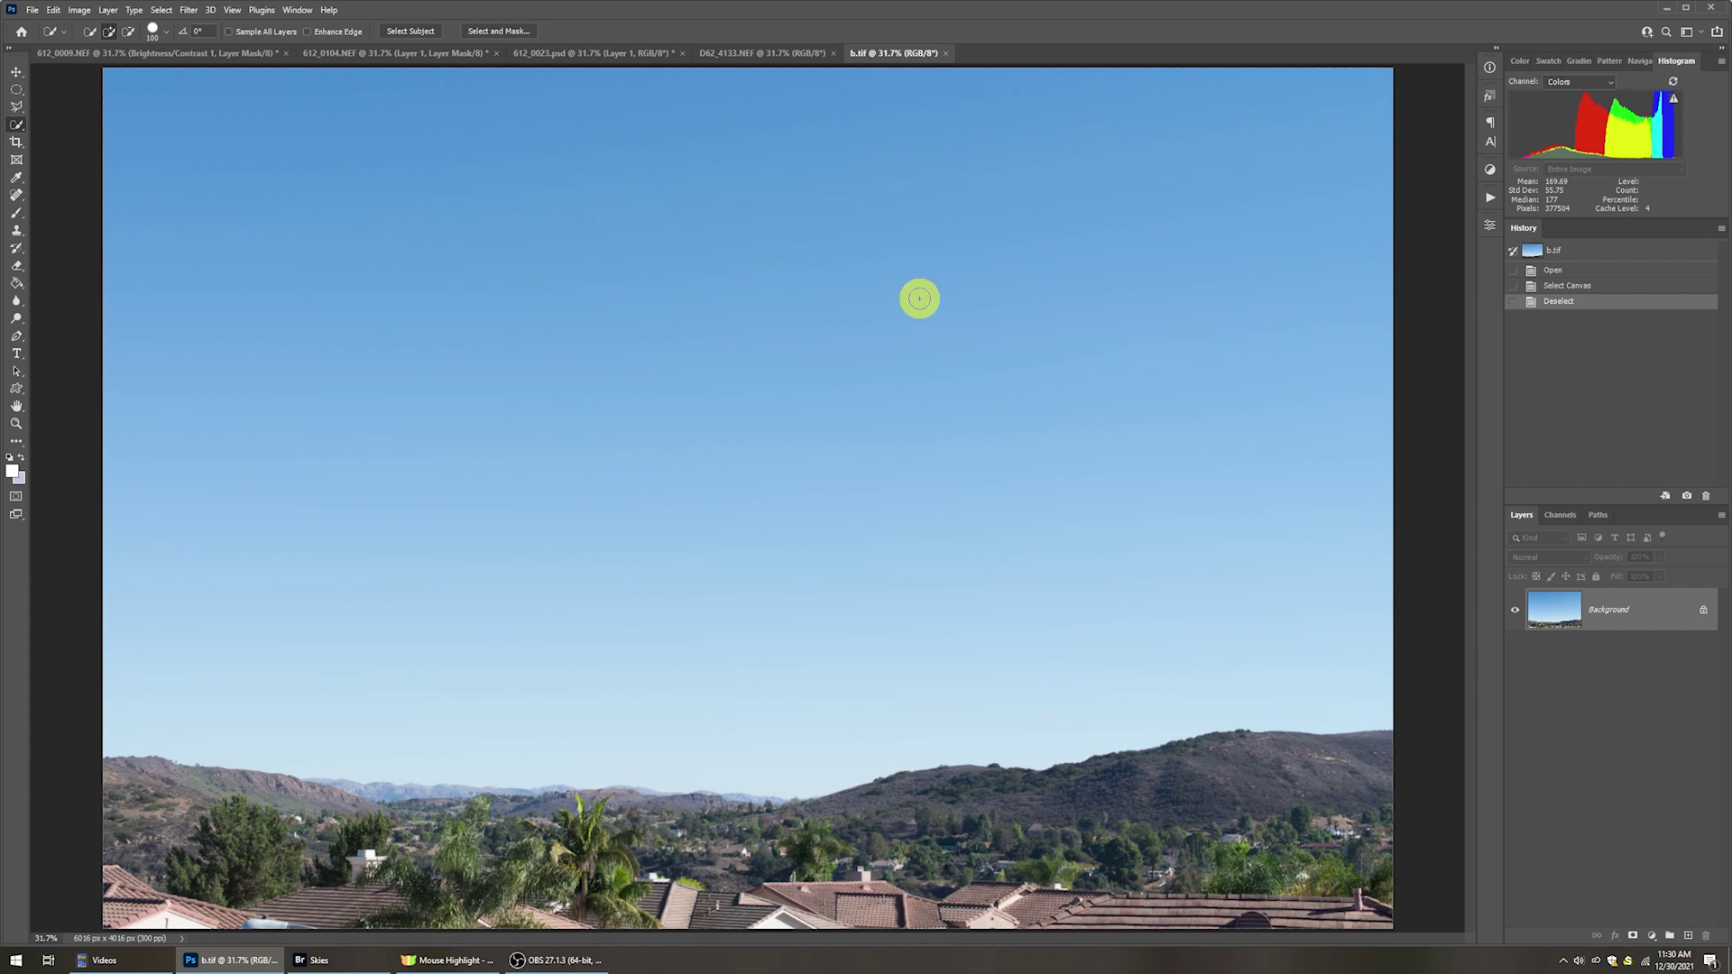
pyautogui.hotkey('ctrl', 'a')
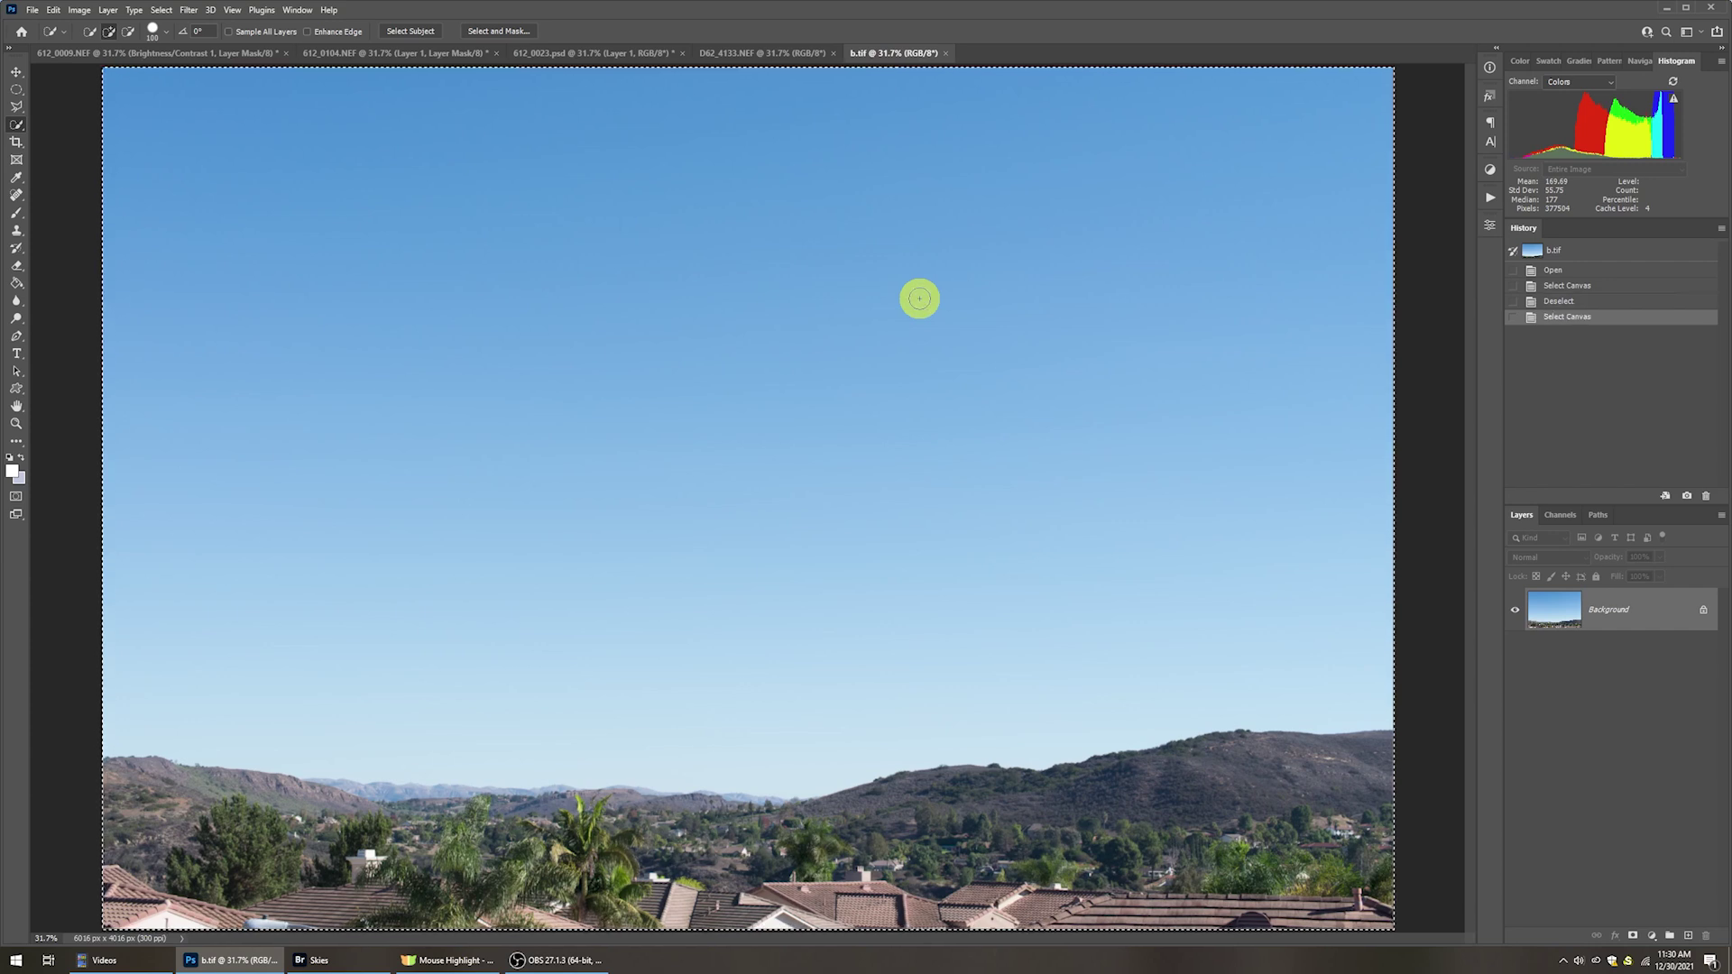
pyautogui.click(553, 53)
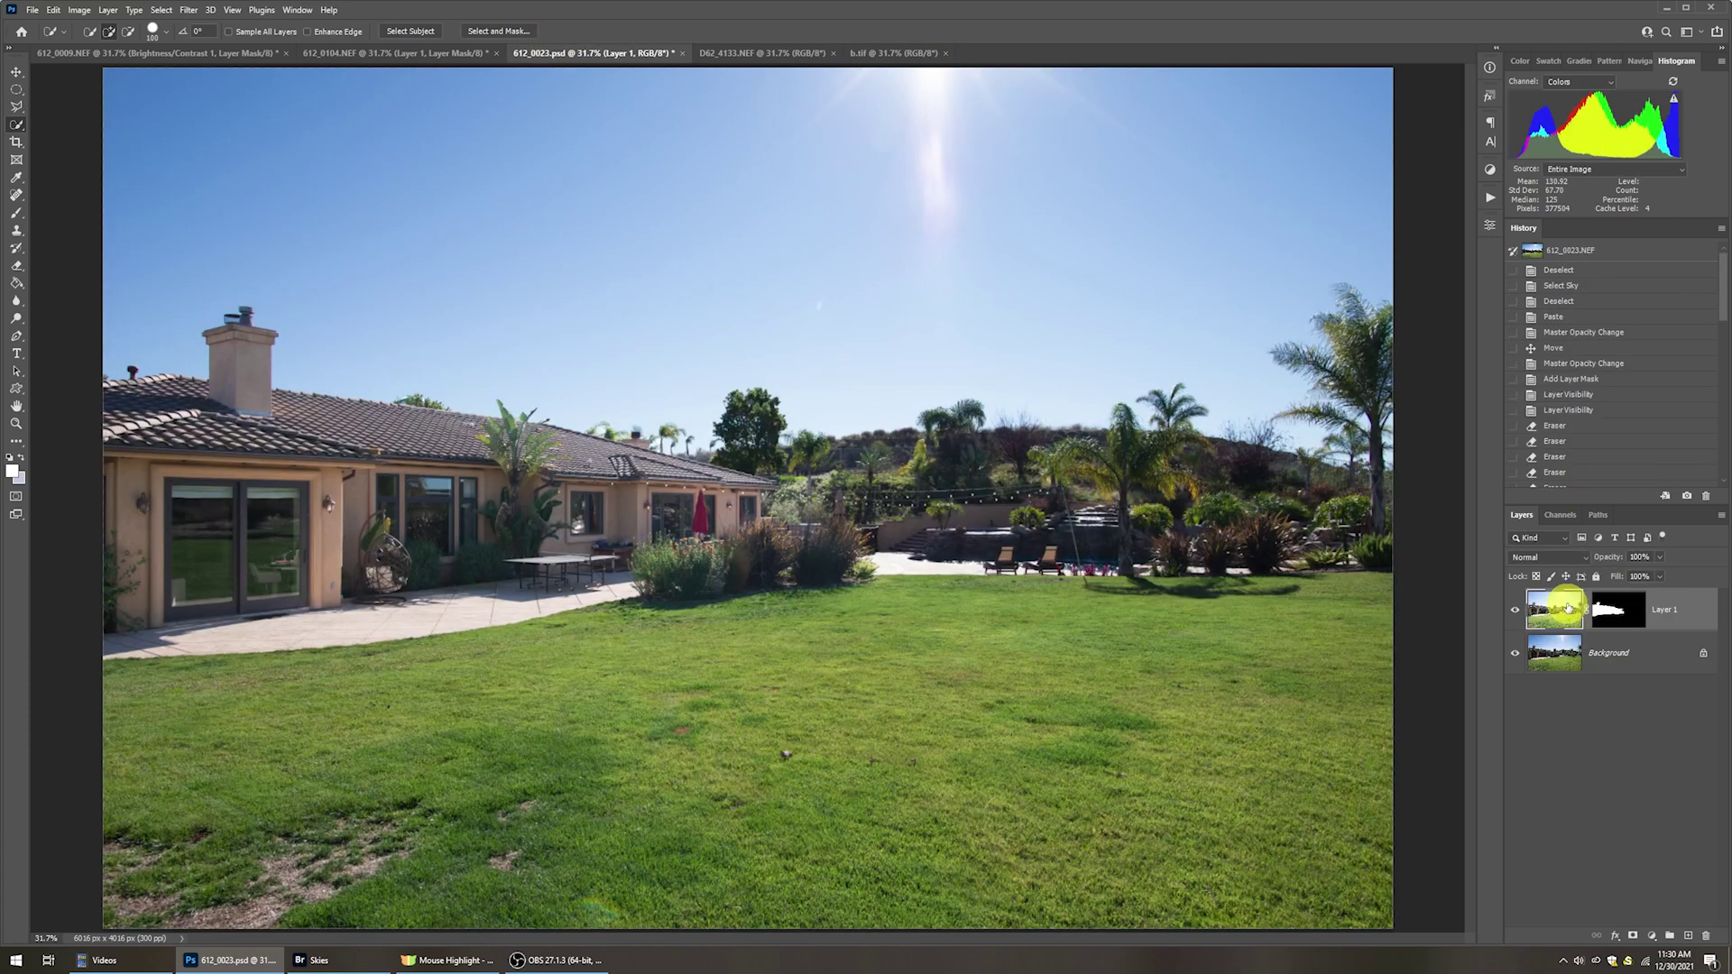
# Paste the b.tif sky as a new layer and lower its opacity to 54%.
pyautogui.hotkey('ctrl', 'v')
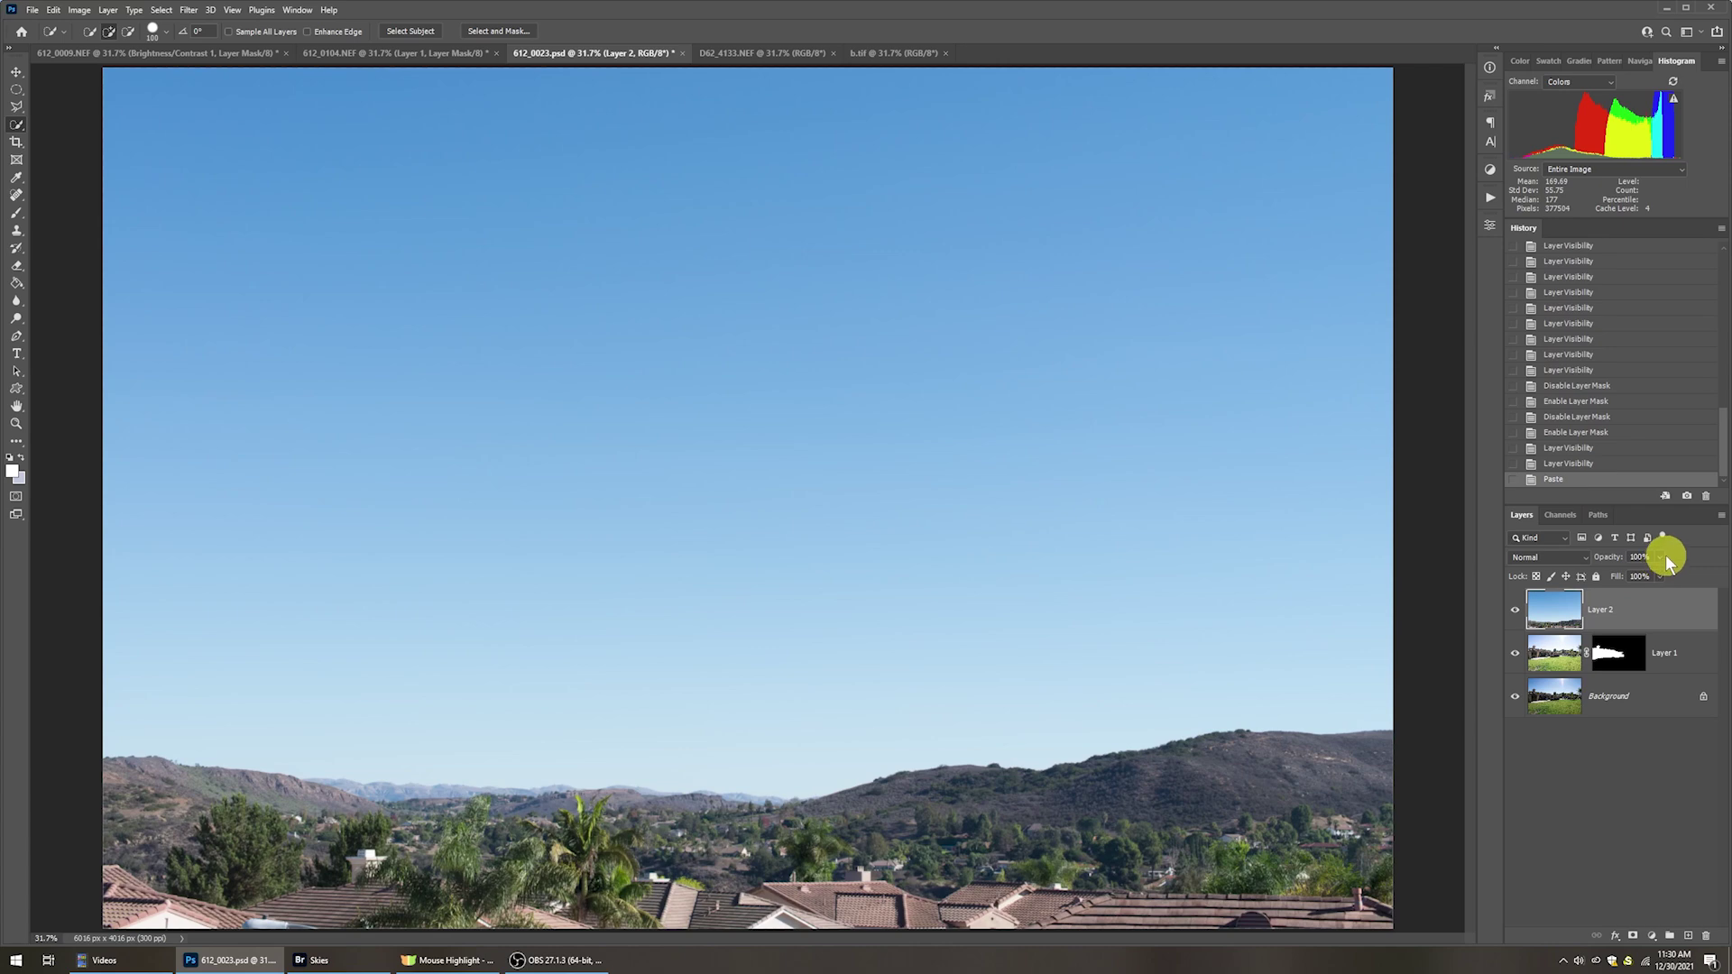
pyautogui.click(1659, 556)
pyautogui.click(1629, 572)
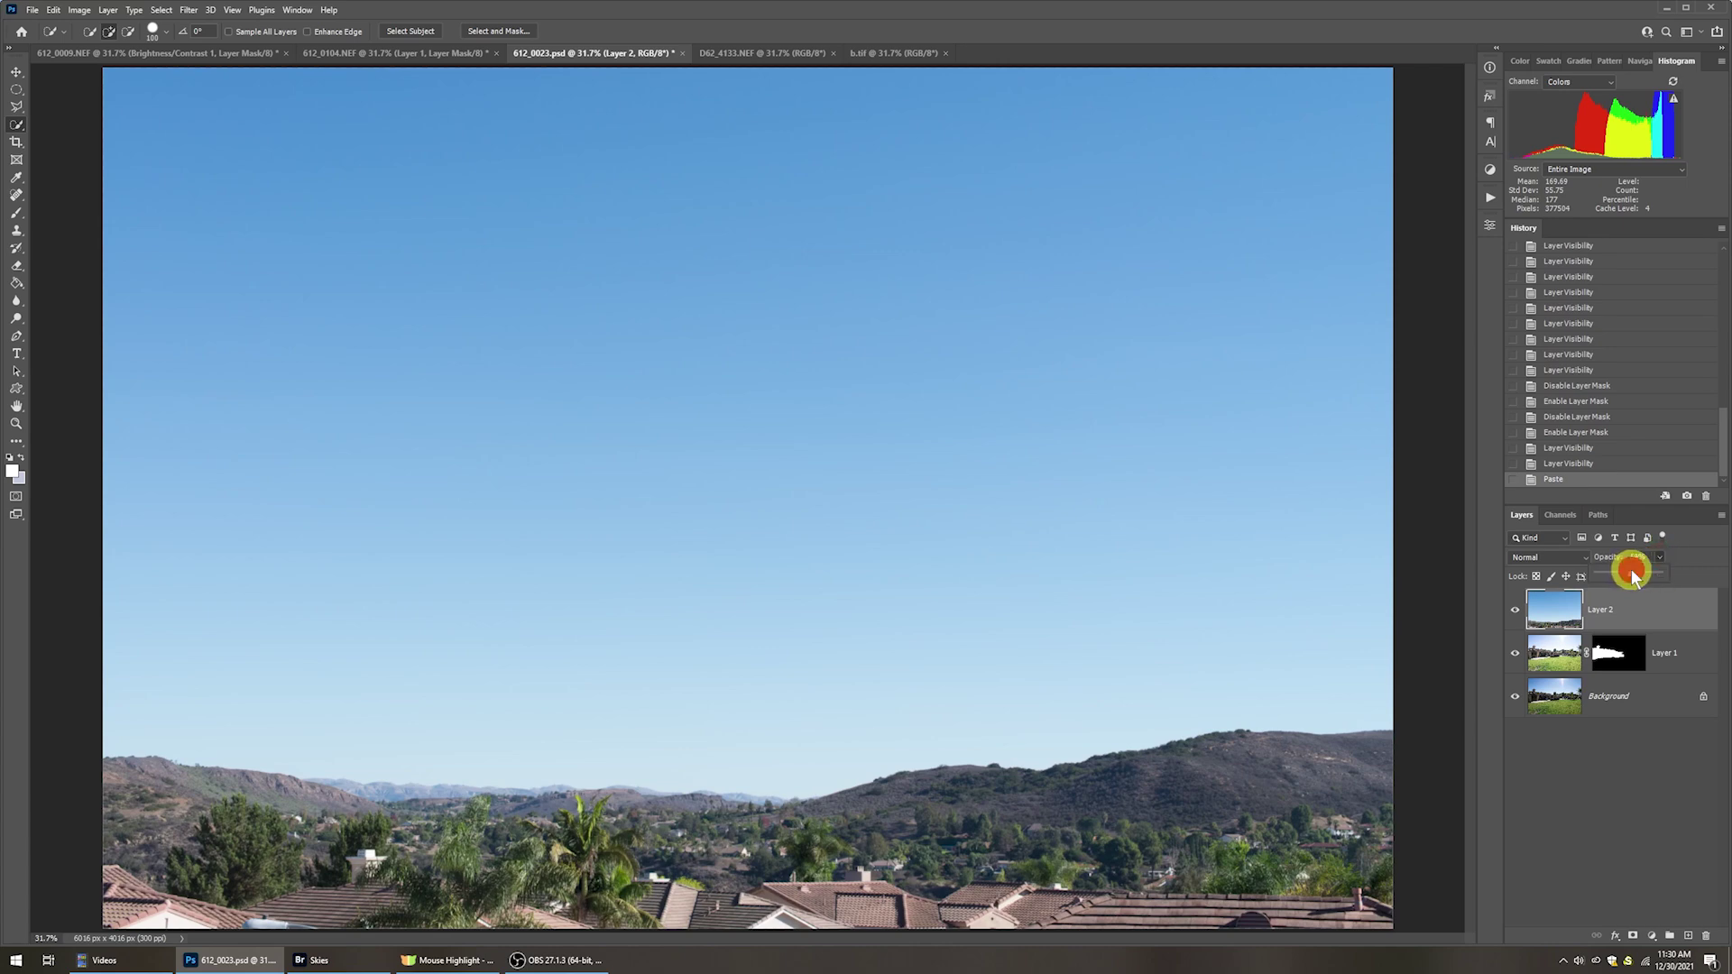
pyautogui.click(1637, 617)
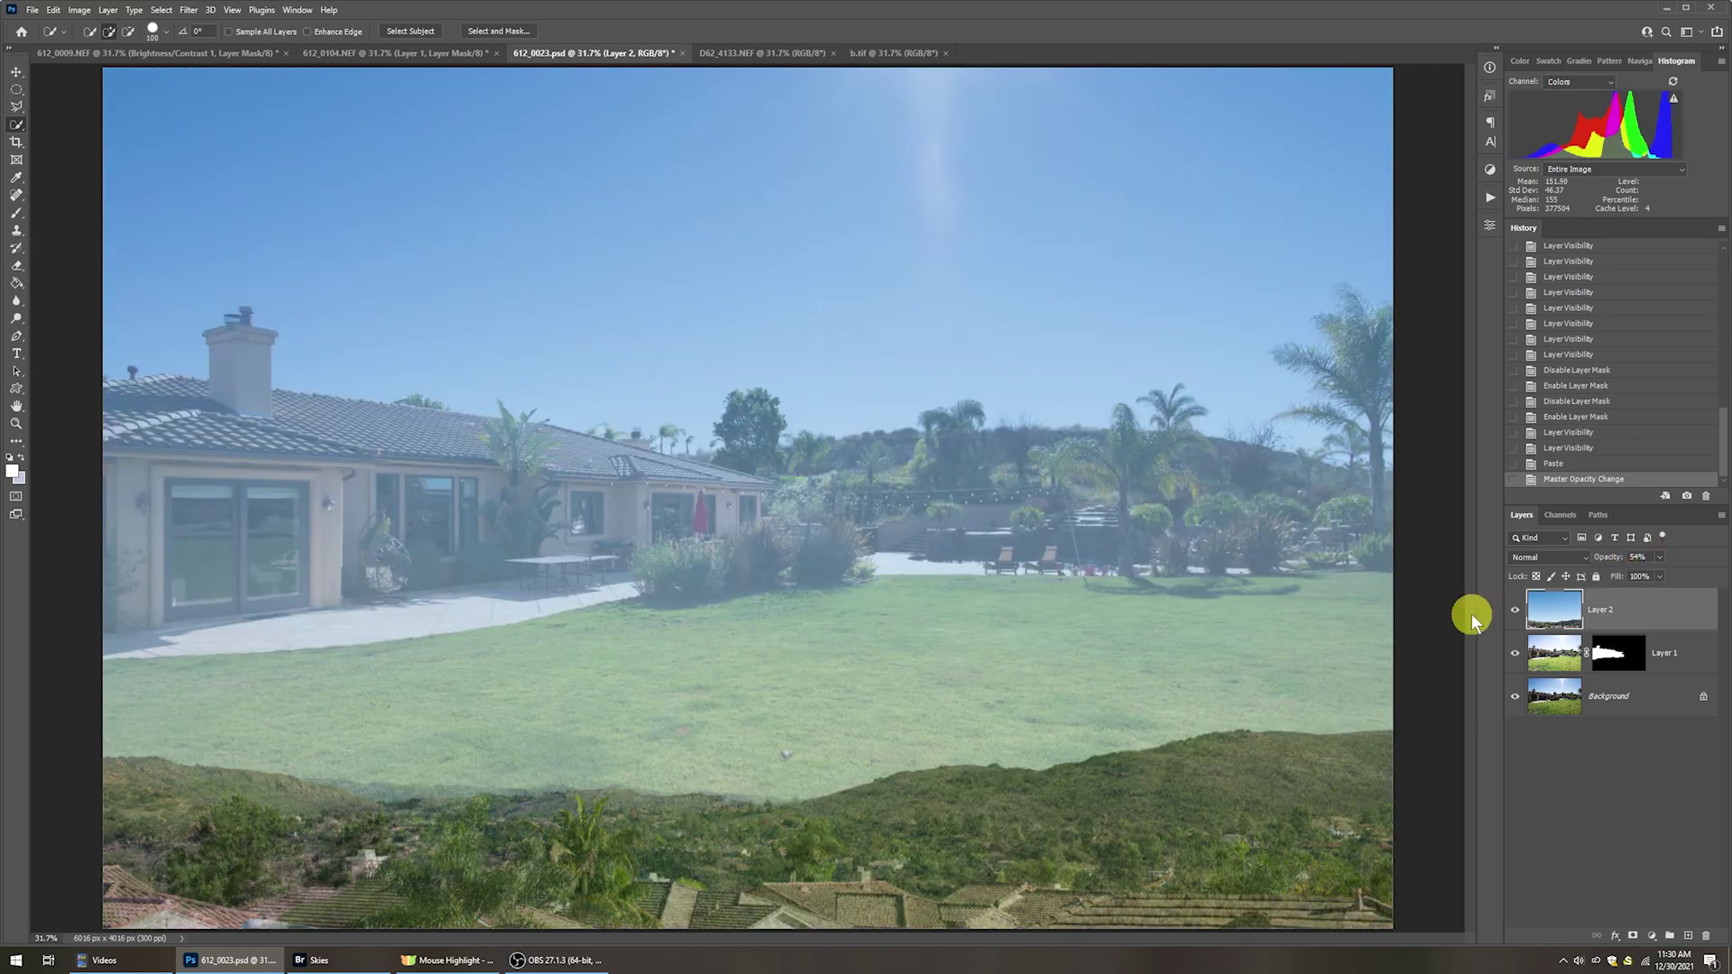
# Drag the sky layer down to align its horizon, checking at 80% and ending at 100% opacity.
pyautogui.click(18, 72)
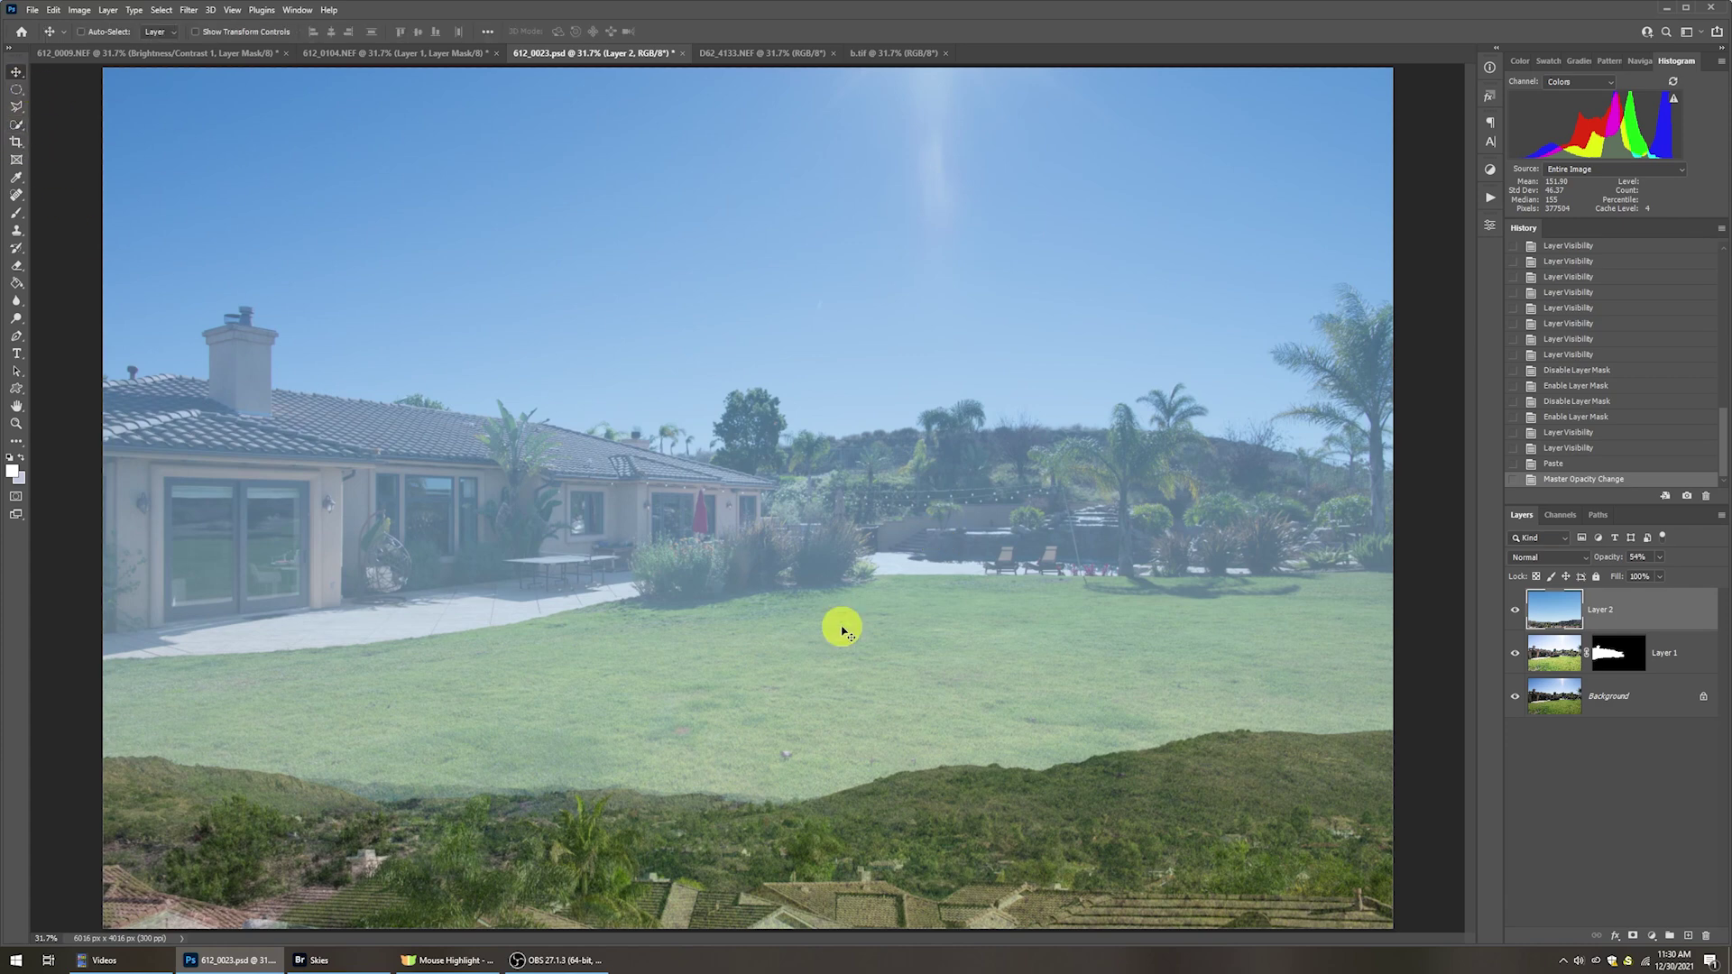
pyautogui.moveTo(936, 823); pyautogui.dragTo(932, 576)
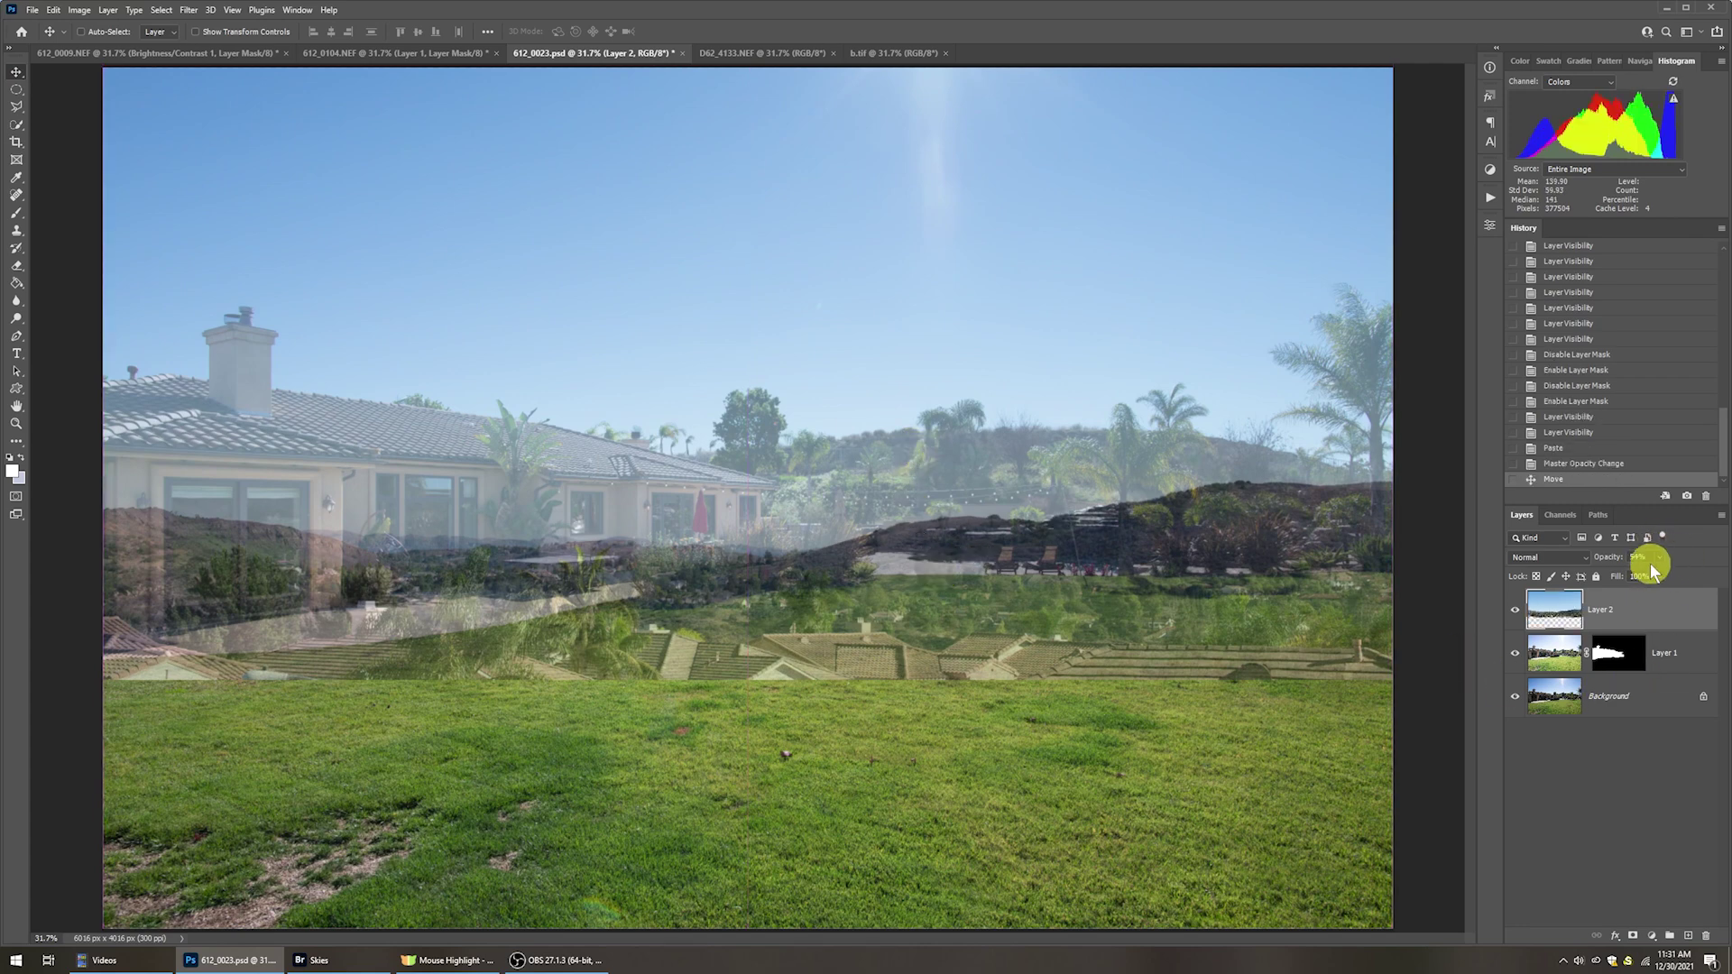
pyautogui.press('0')
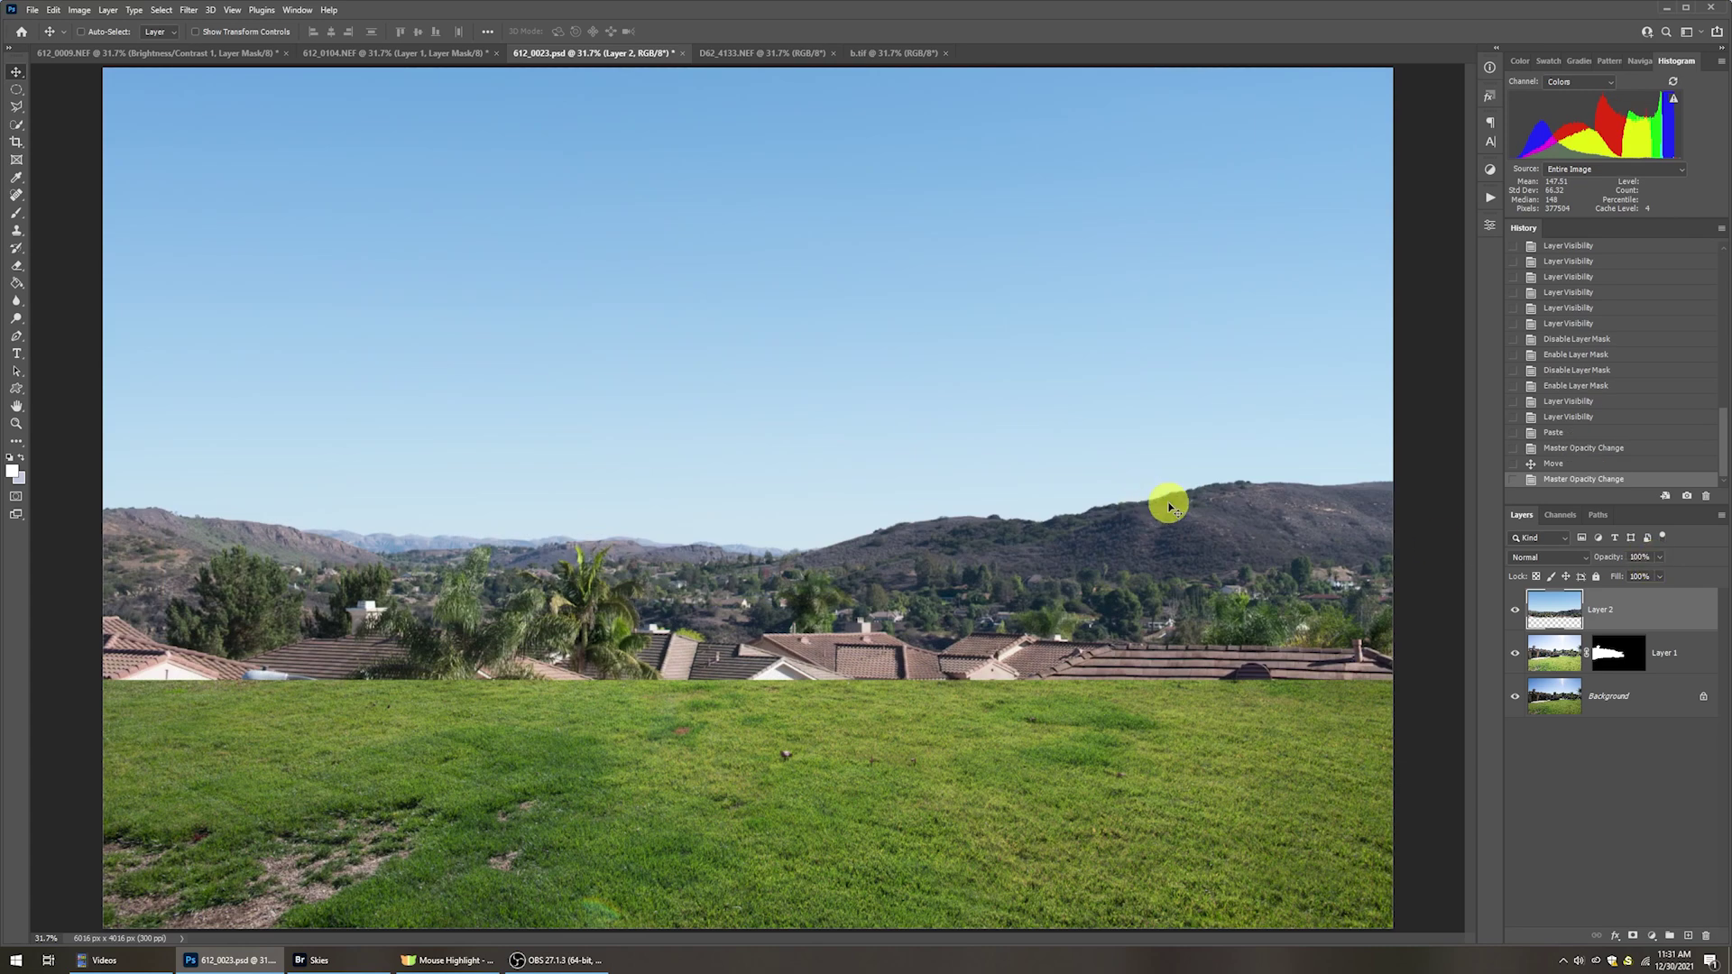
pyautogui.press('8')
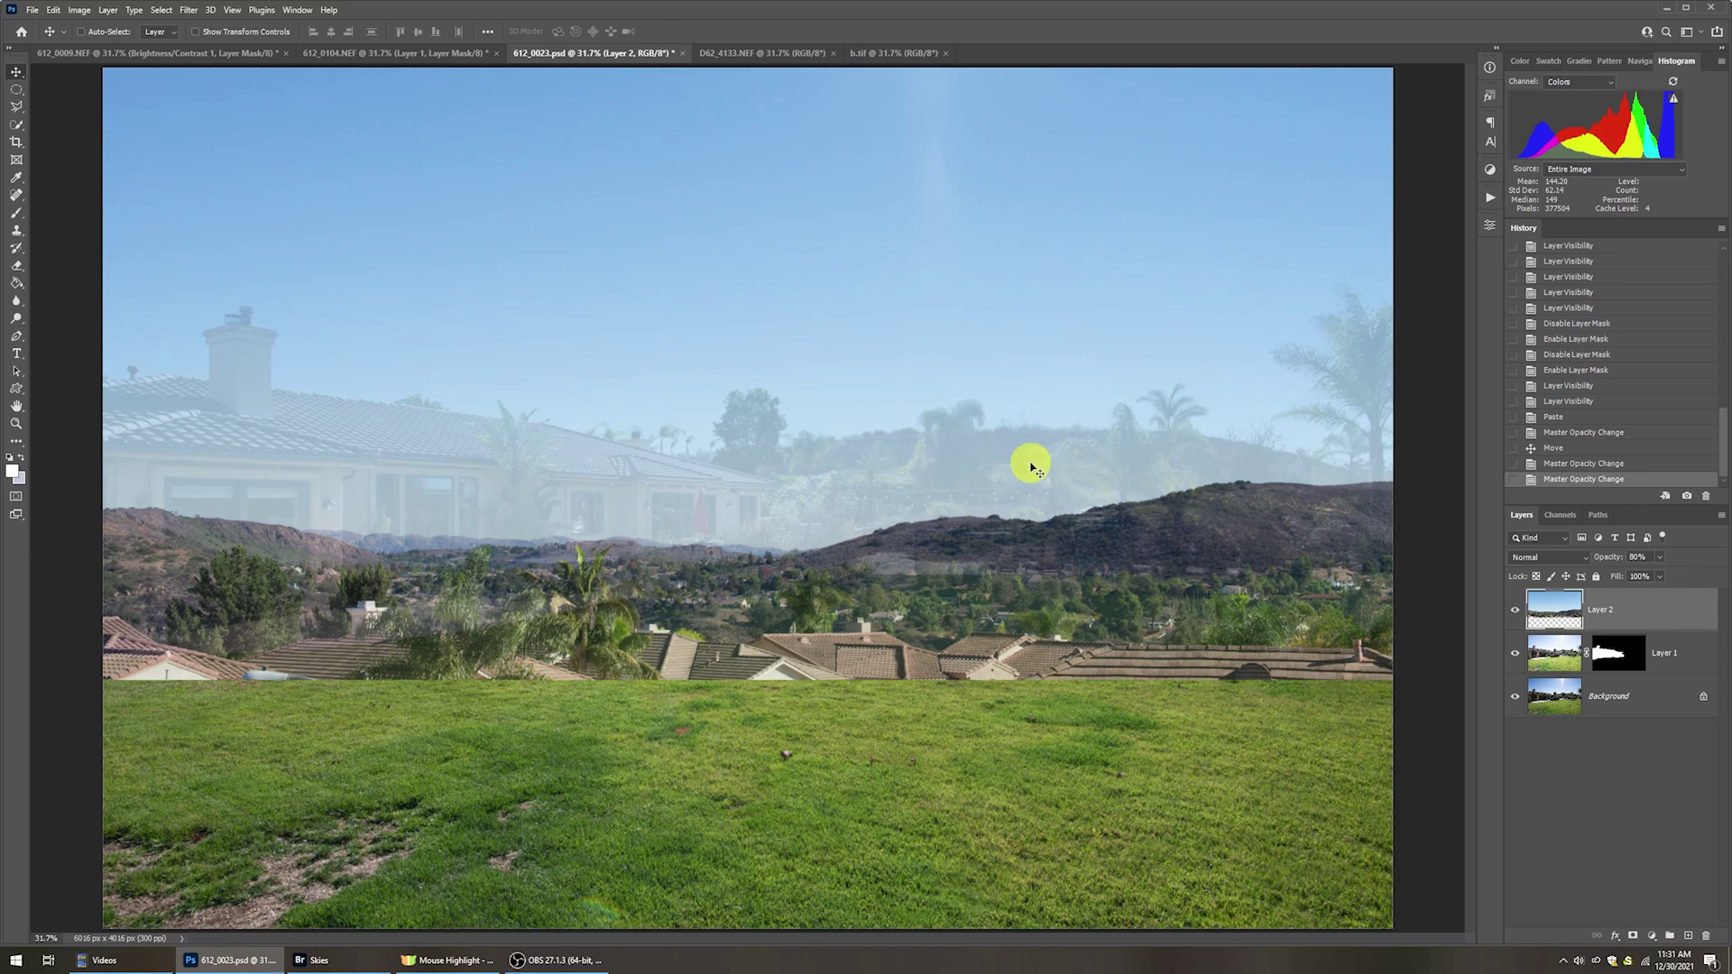
pyautogui.press('0')
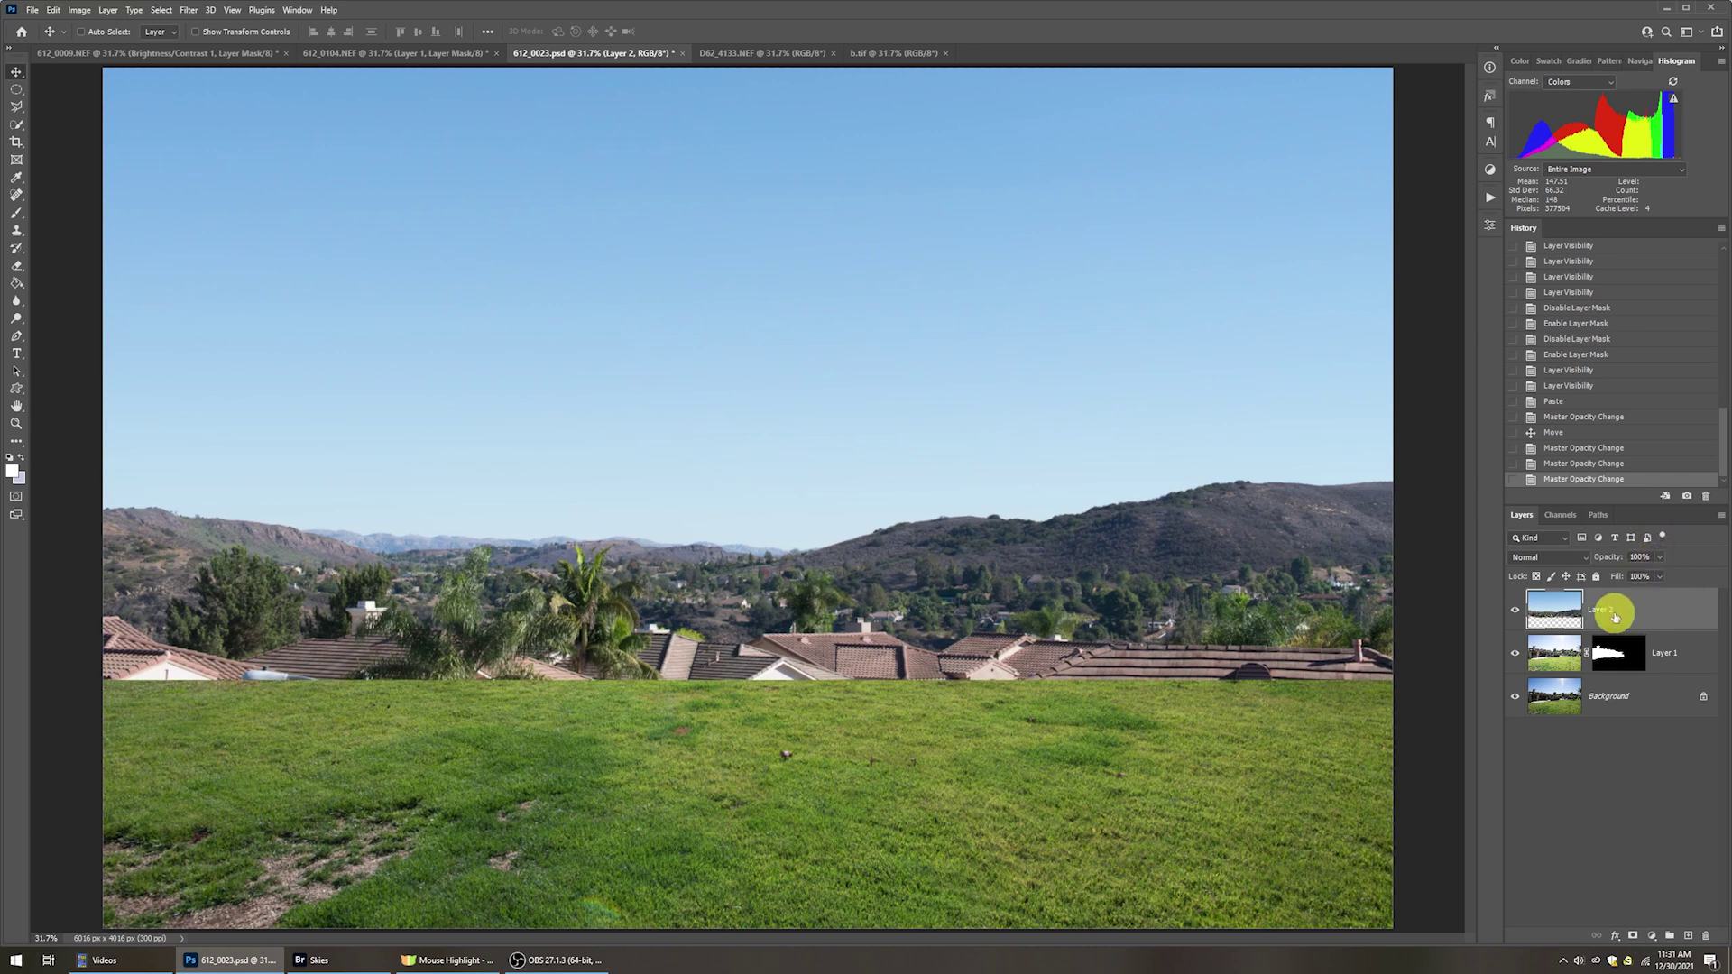
# Add a Hide All mask to Layer 2 and make Layer 1 the active layer.
pyautogui.click(107, 10)
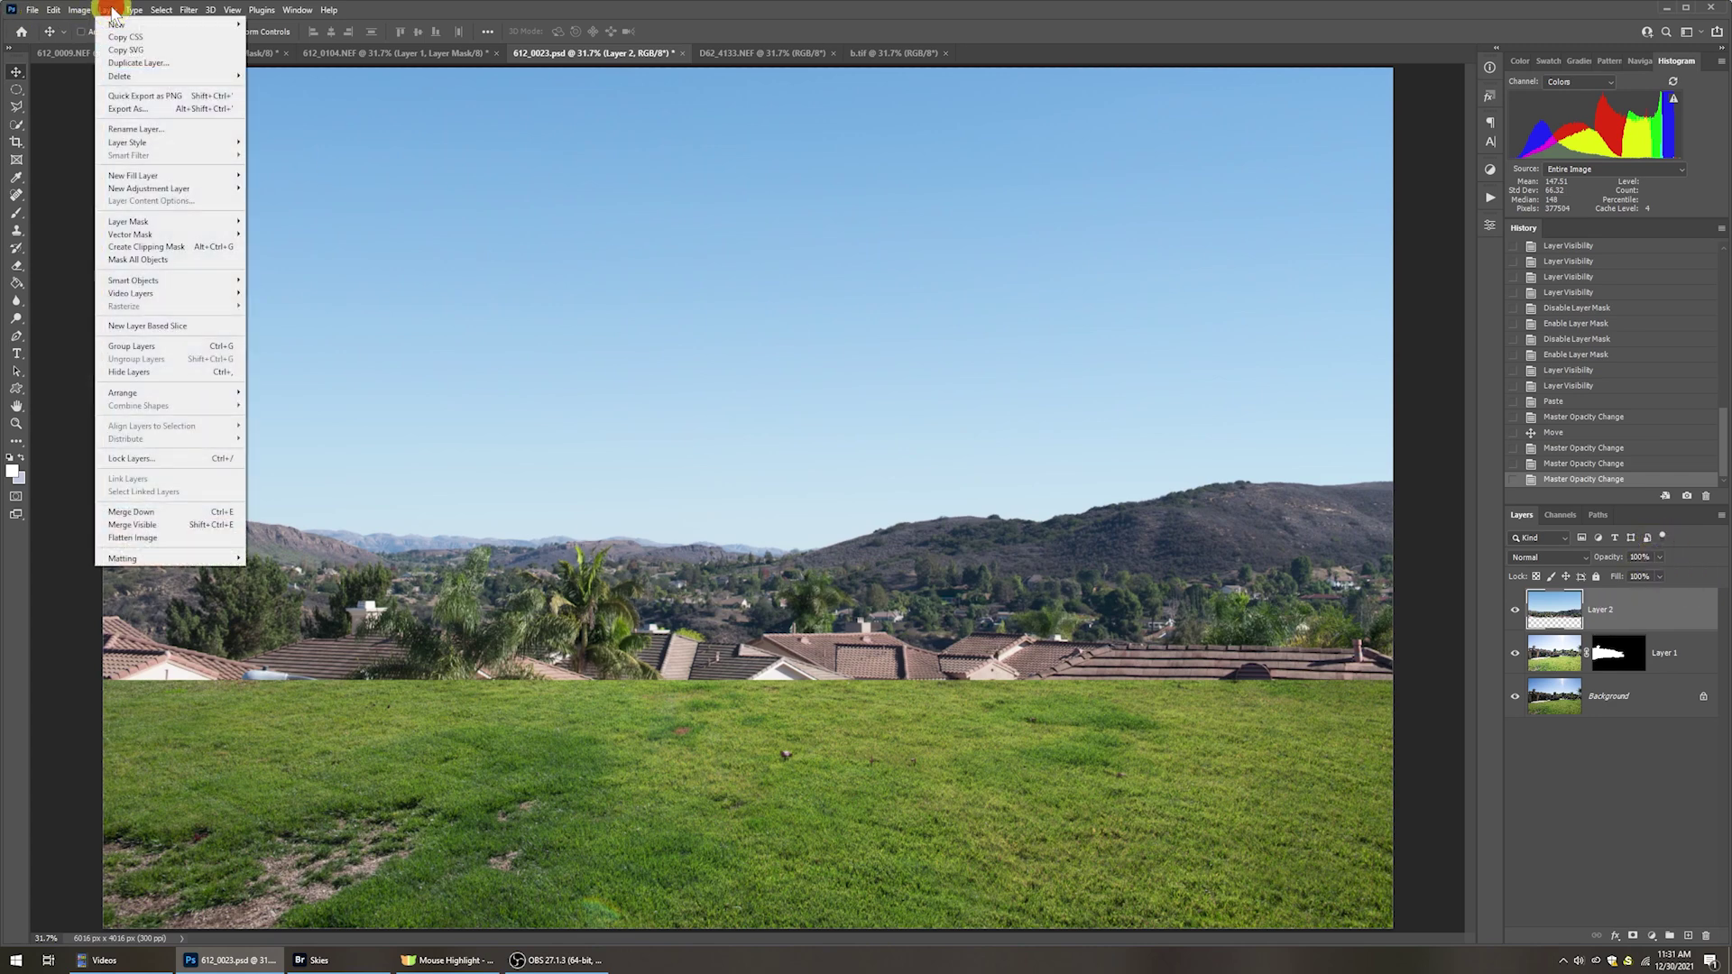
pyautogui.moveTo(166, 235)
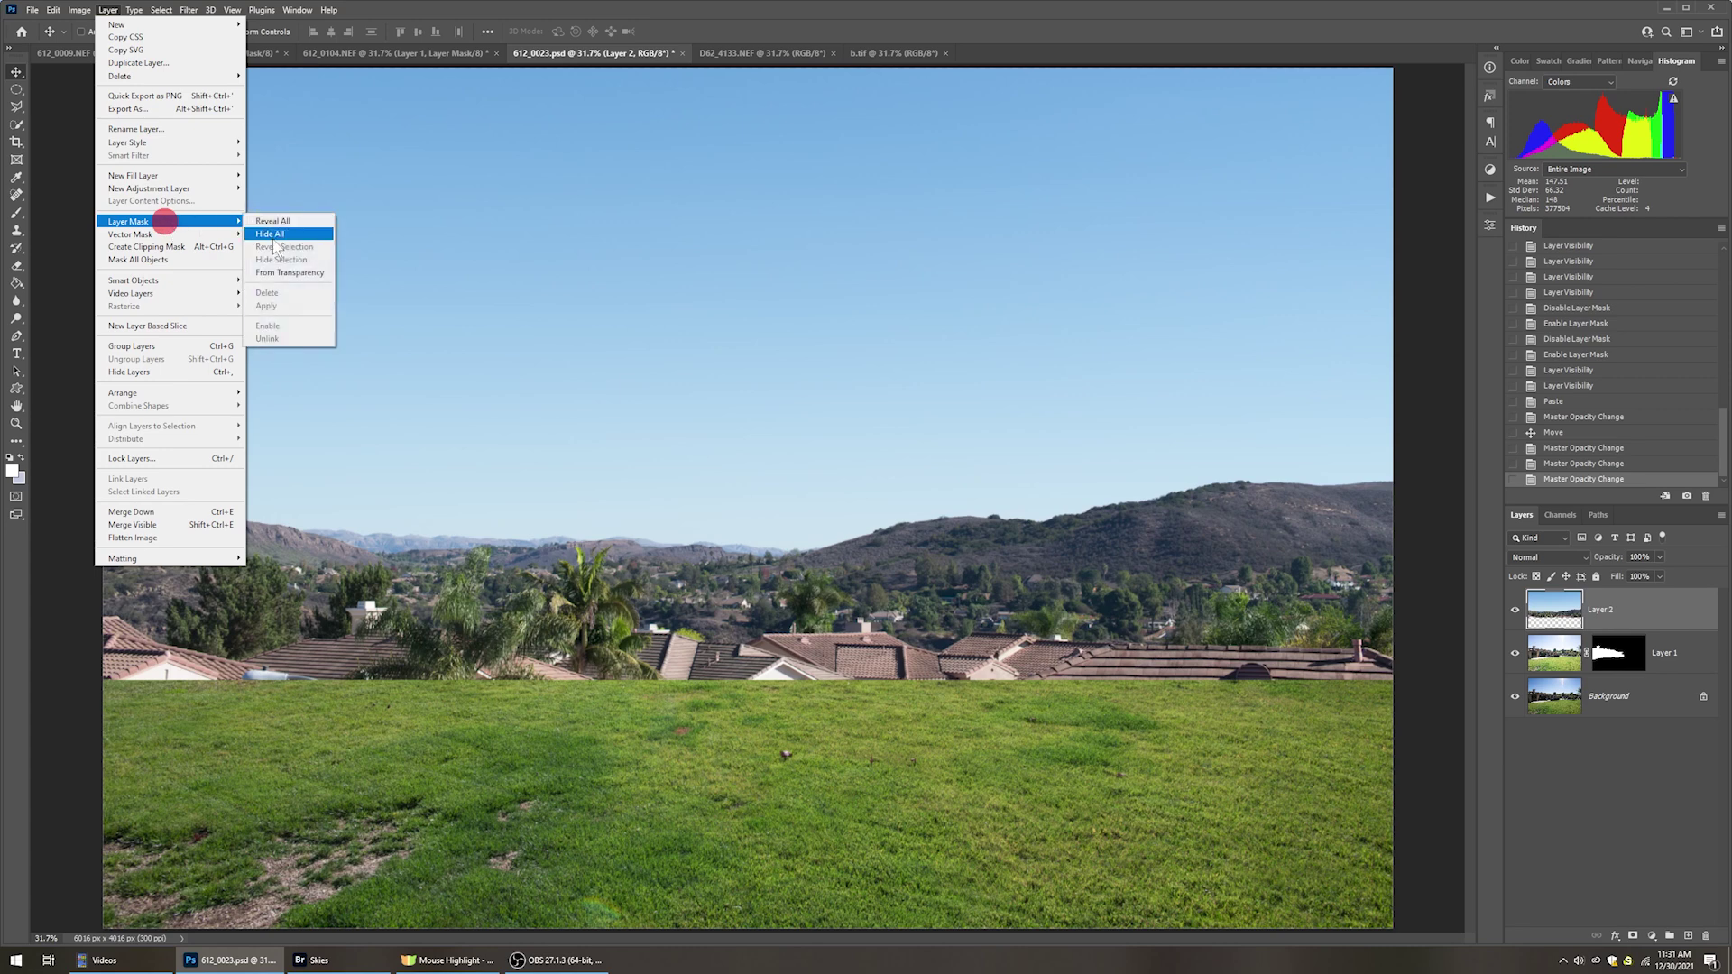
pyautogui.click(273, 234)
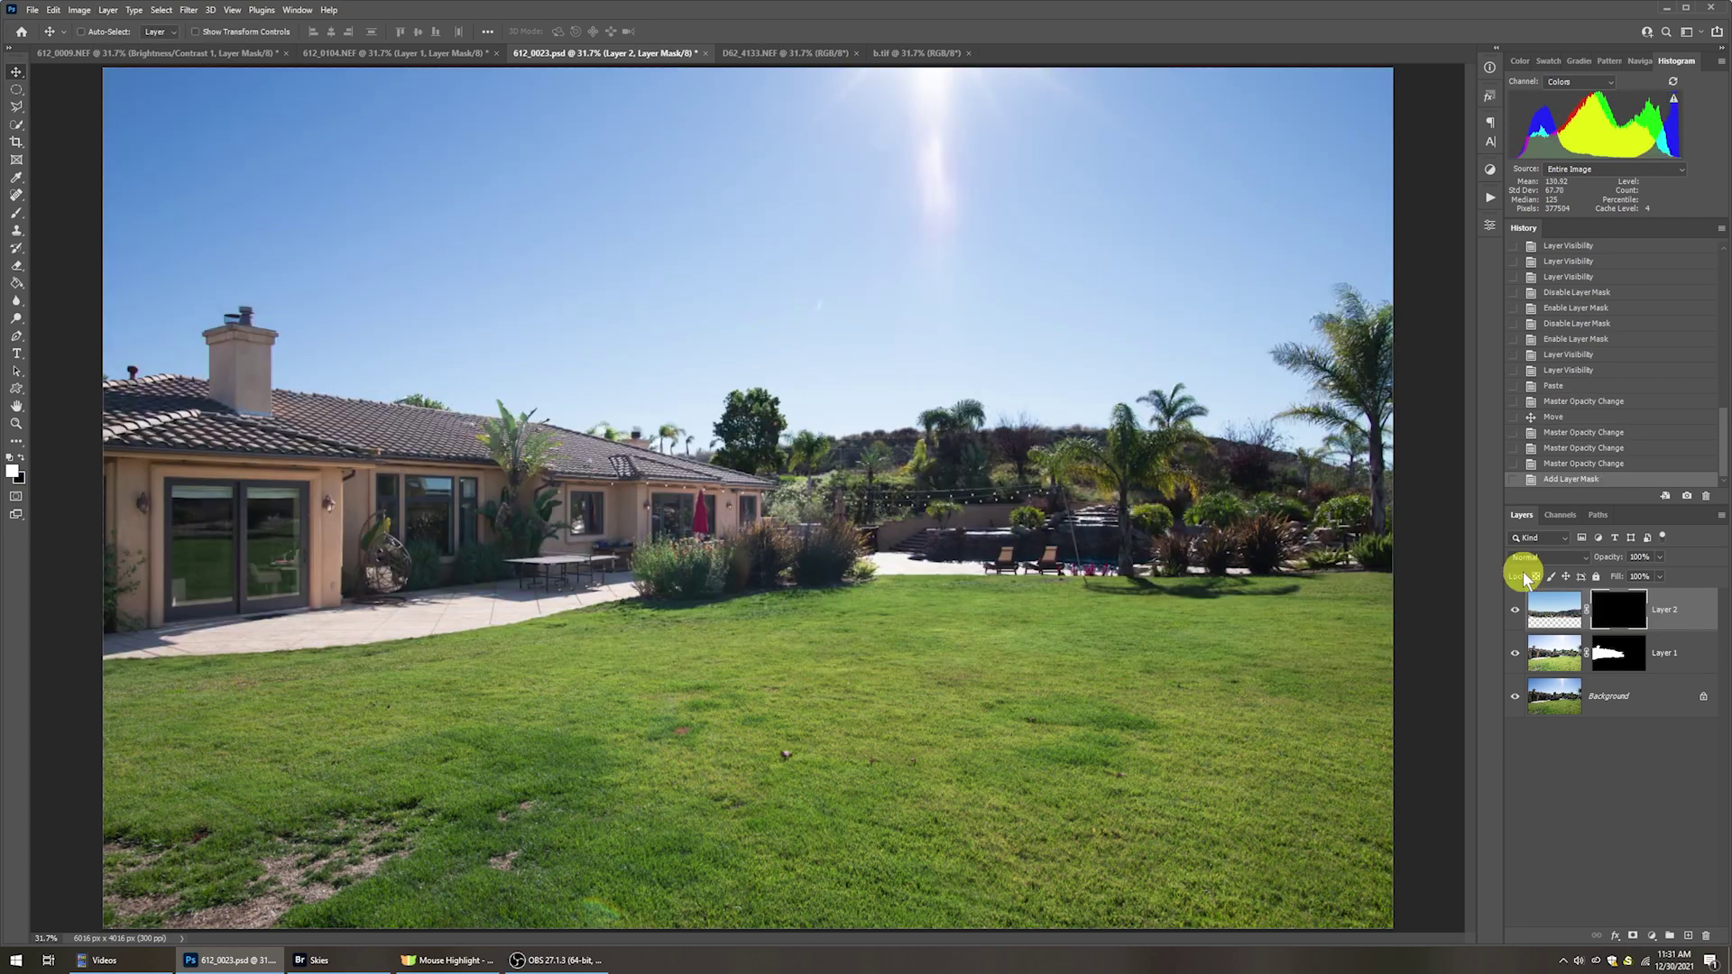
pyautogui.click(1553, 661)
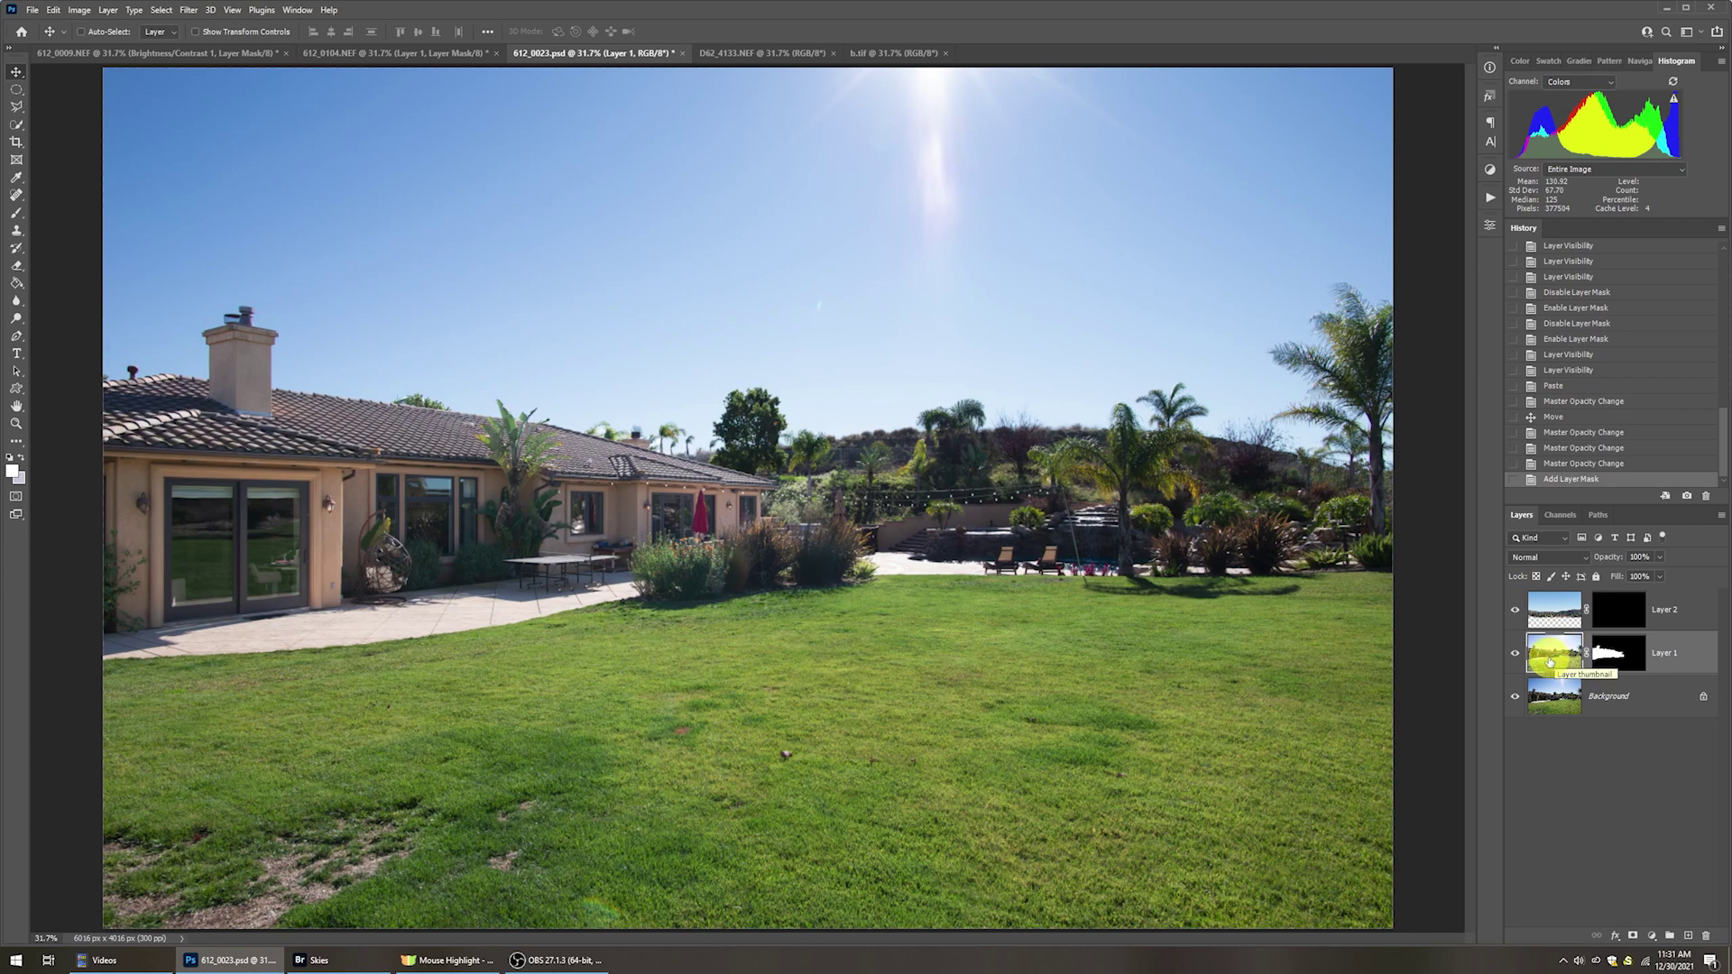
pyautogui.click(1516, 653)
pyautogui.click(1544, 703)
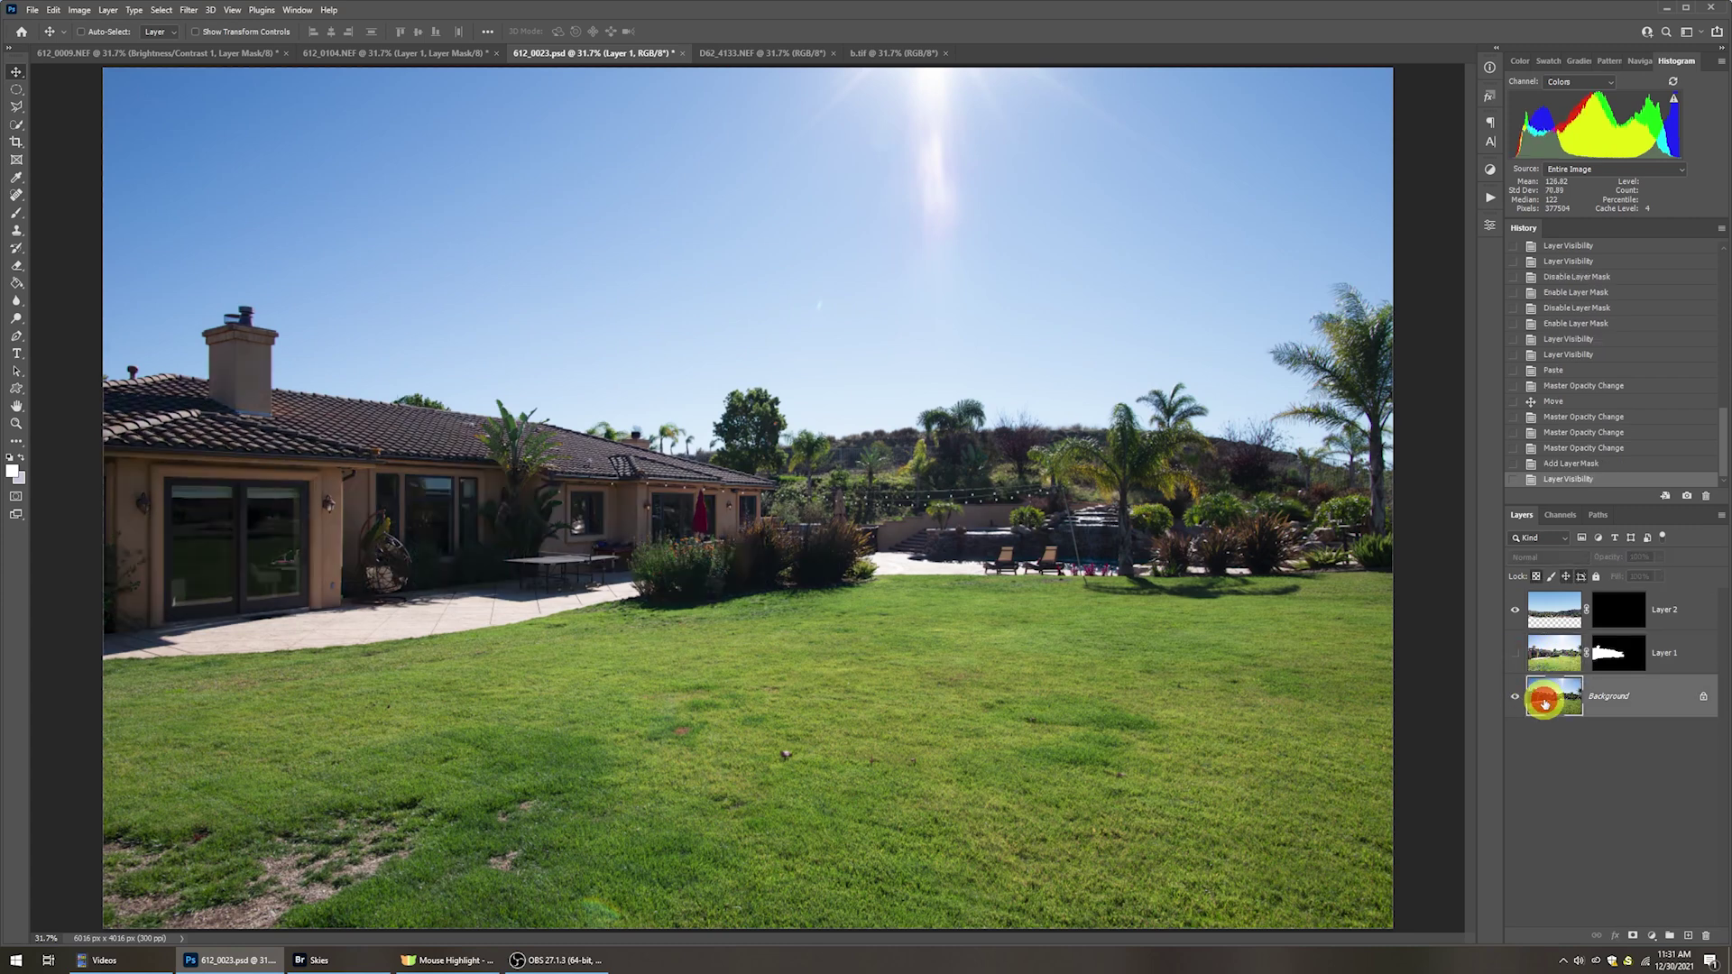
pyautogui.click(1515, 653)
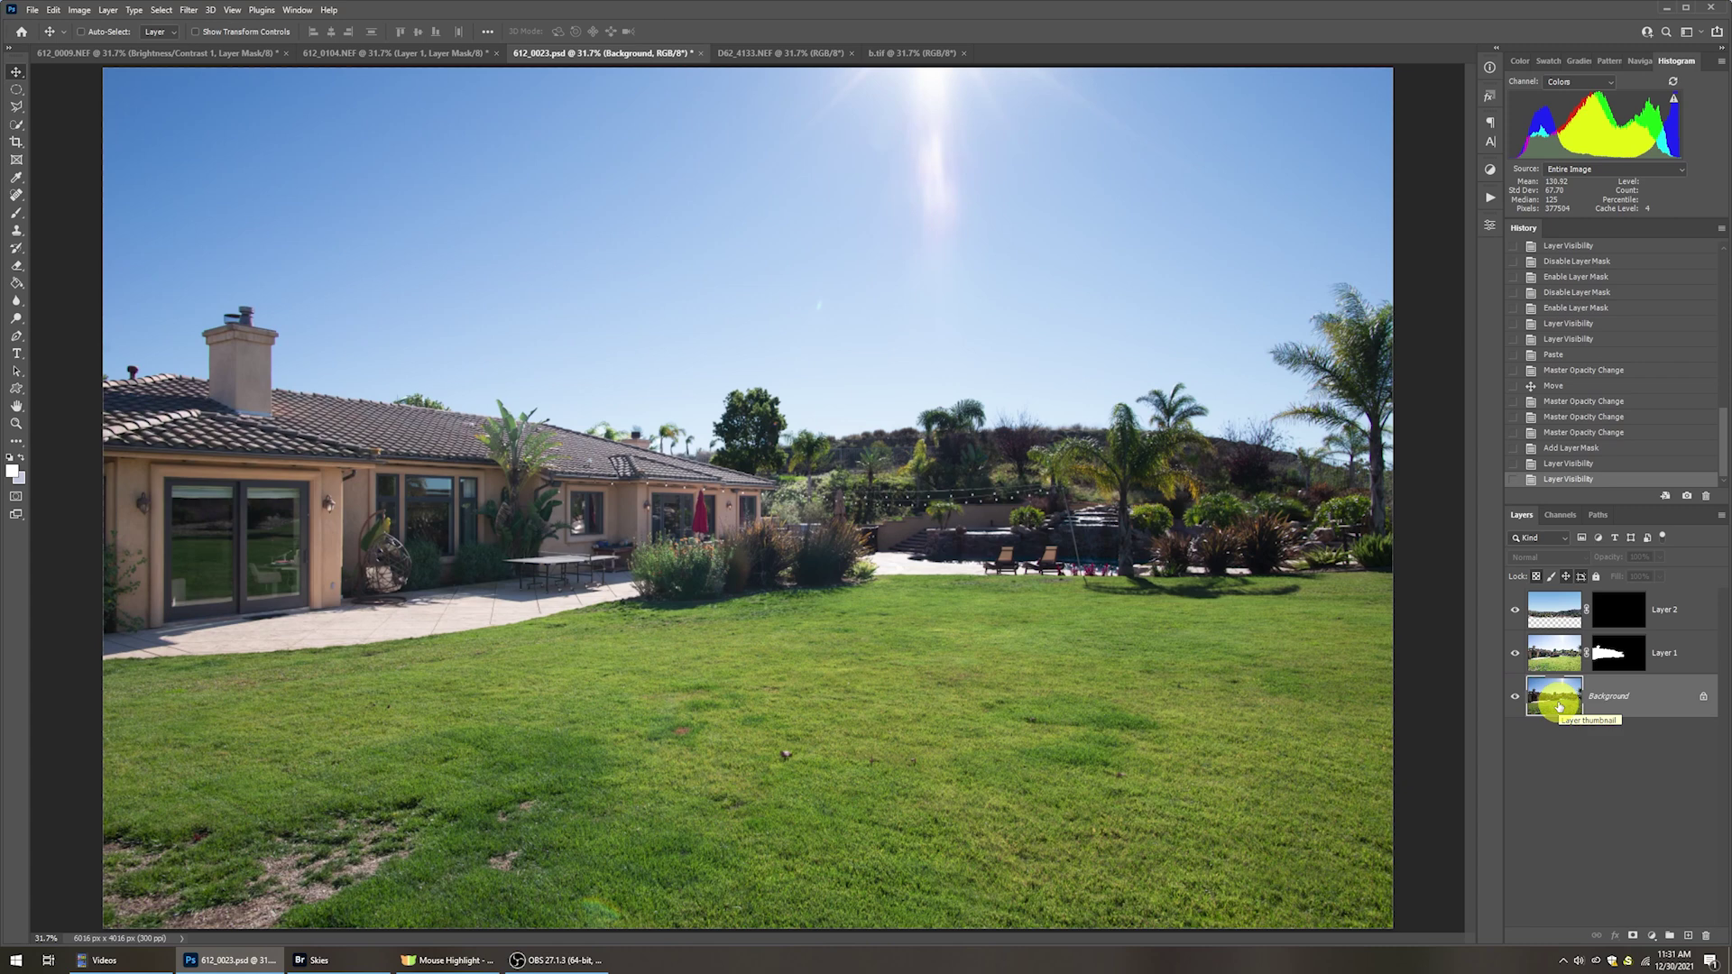
pyautogui.click(1559, 659)
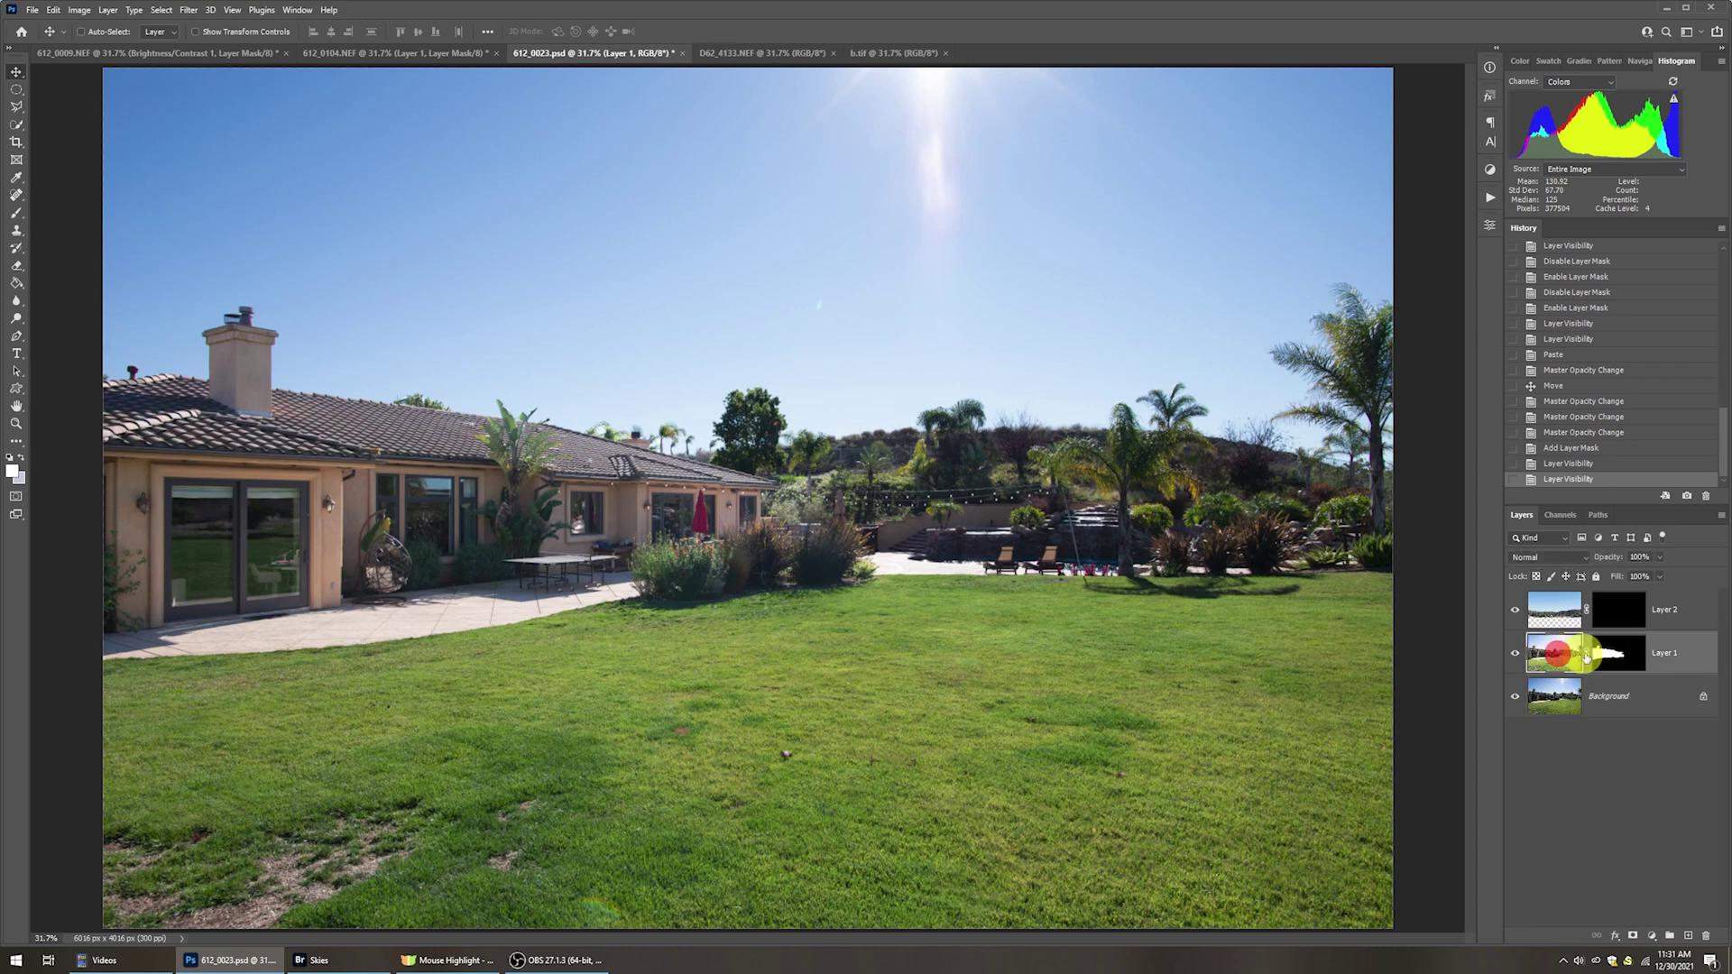
pyautogui.click(1610, 659)
pyautogui.keyDown('shift'); pyautogui.click(1612, 658); pyautogui.keyUp('shift')
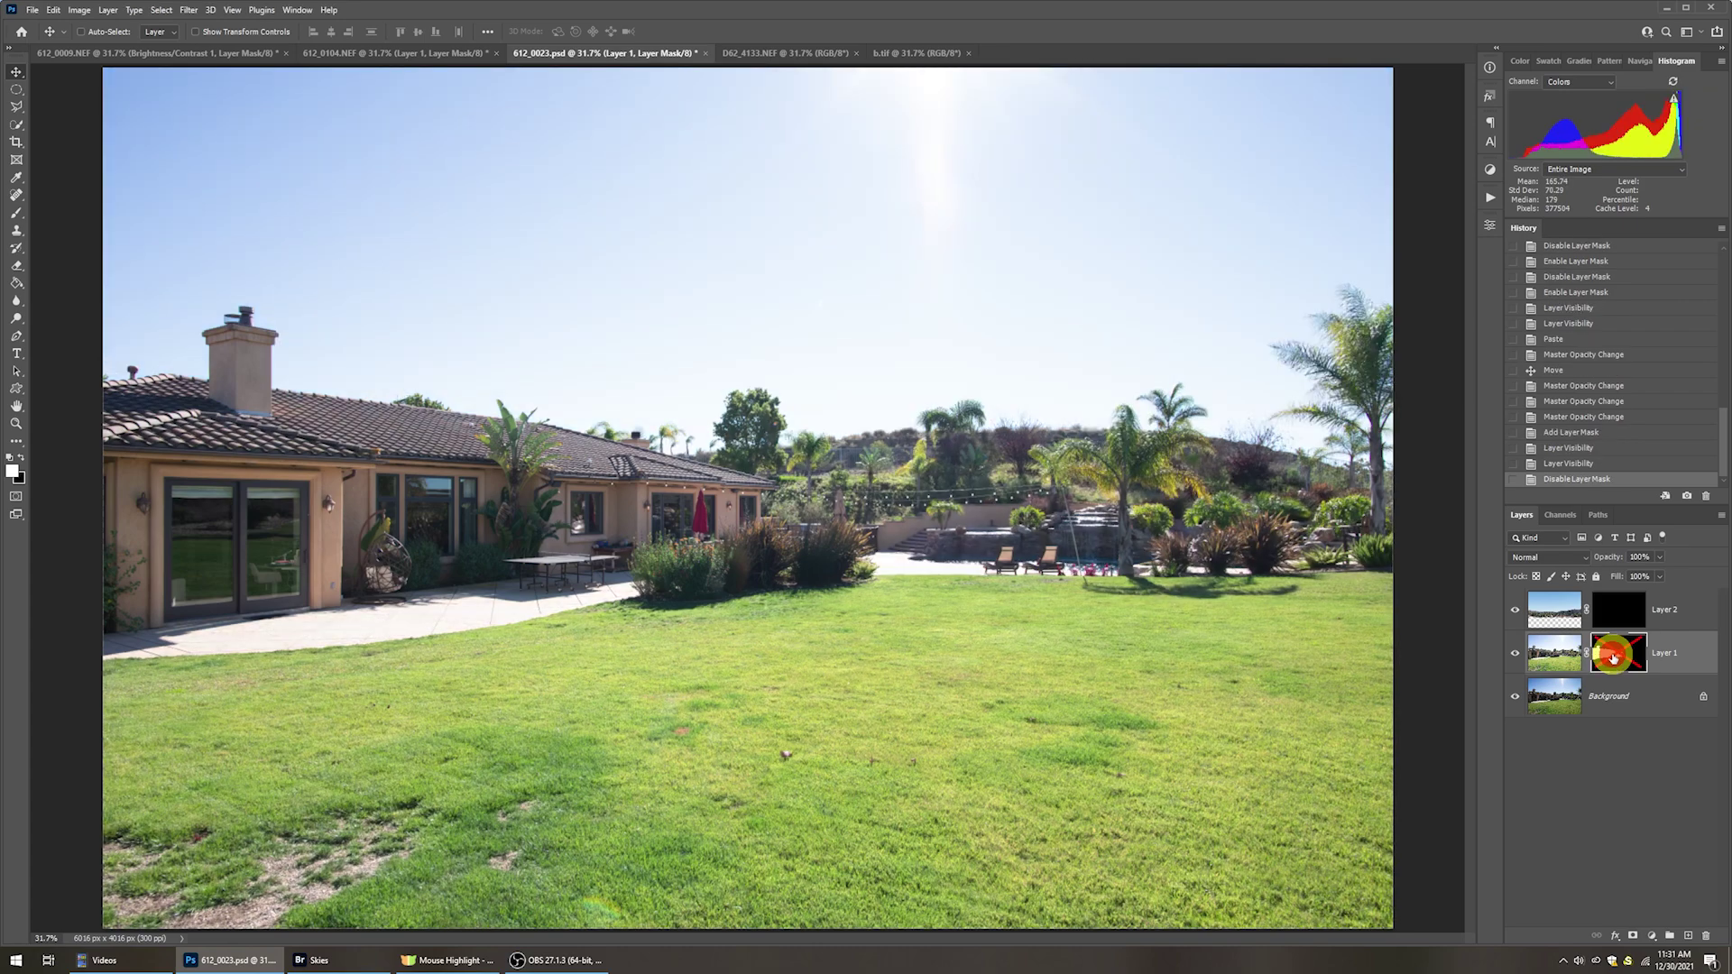
pyautogui.keyDown('shift'); pyautogui.click(1613, 658); pyautogui.keyUp('shift')
pyautogui.keyDown('shift'); pyautogui.click(1613, 658); pyautogui.keyUp('shift')
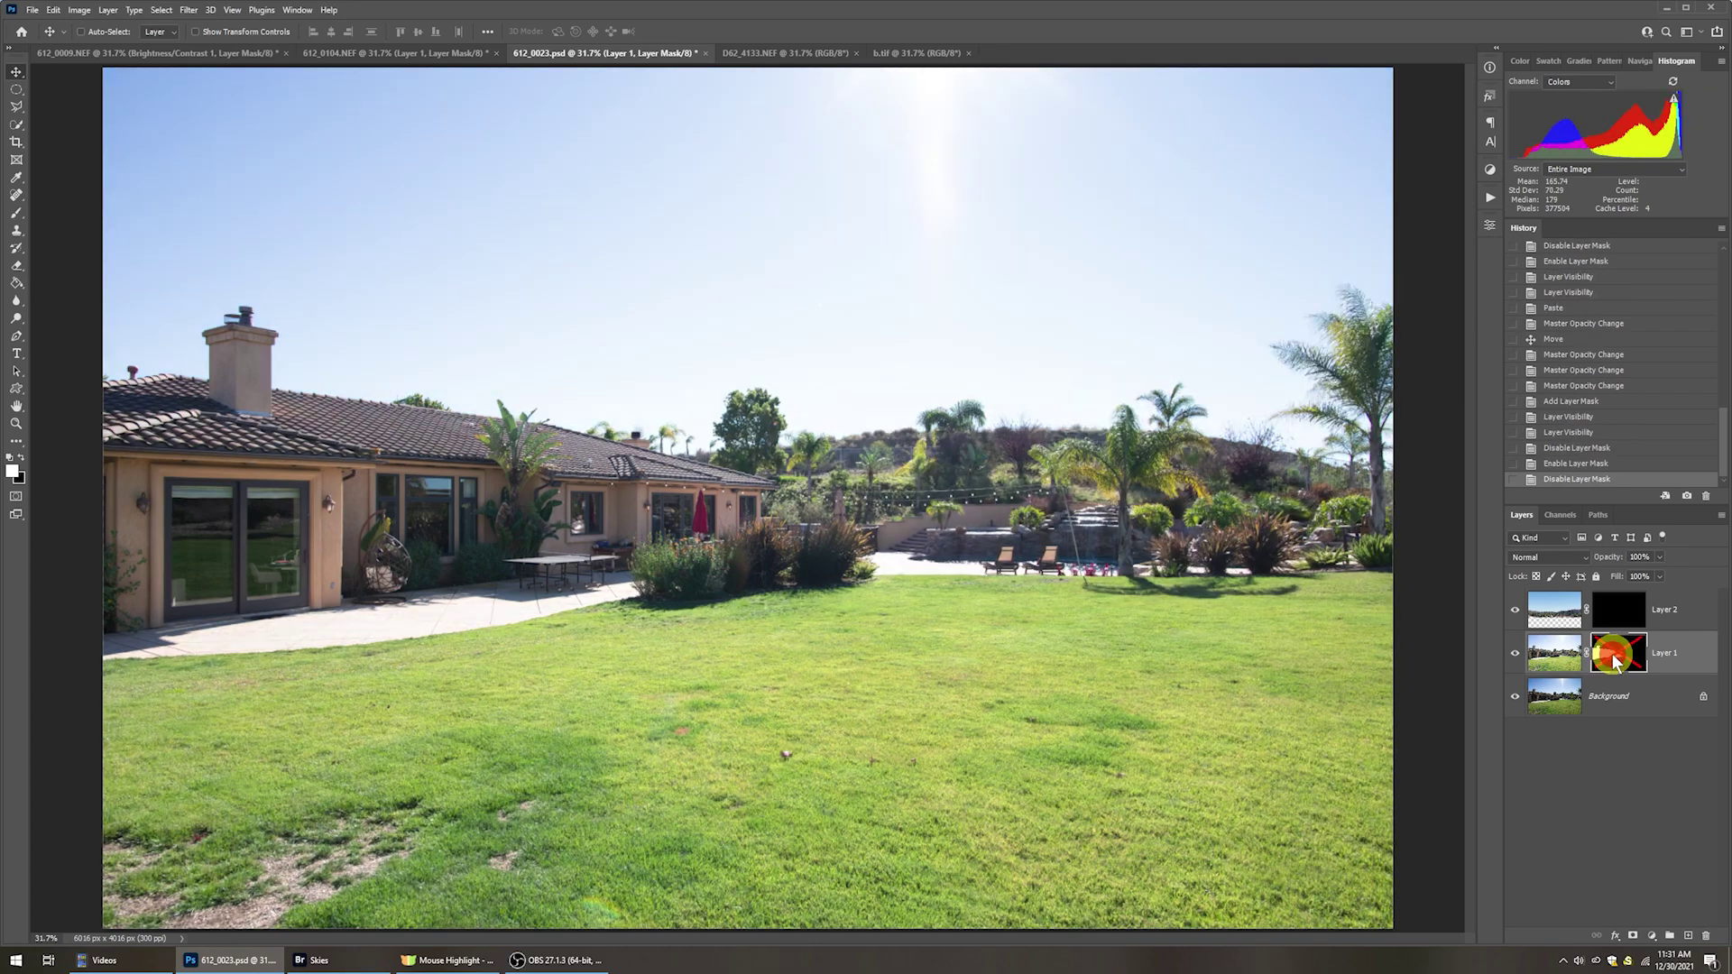
pyautogui.keyDown('shift'); pyautogui.click(1613, 658); pyautogui.keyUp('shift')
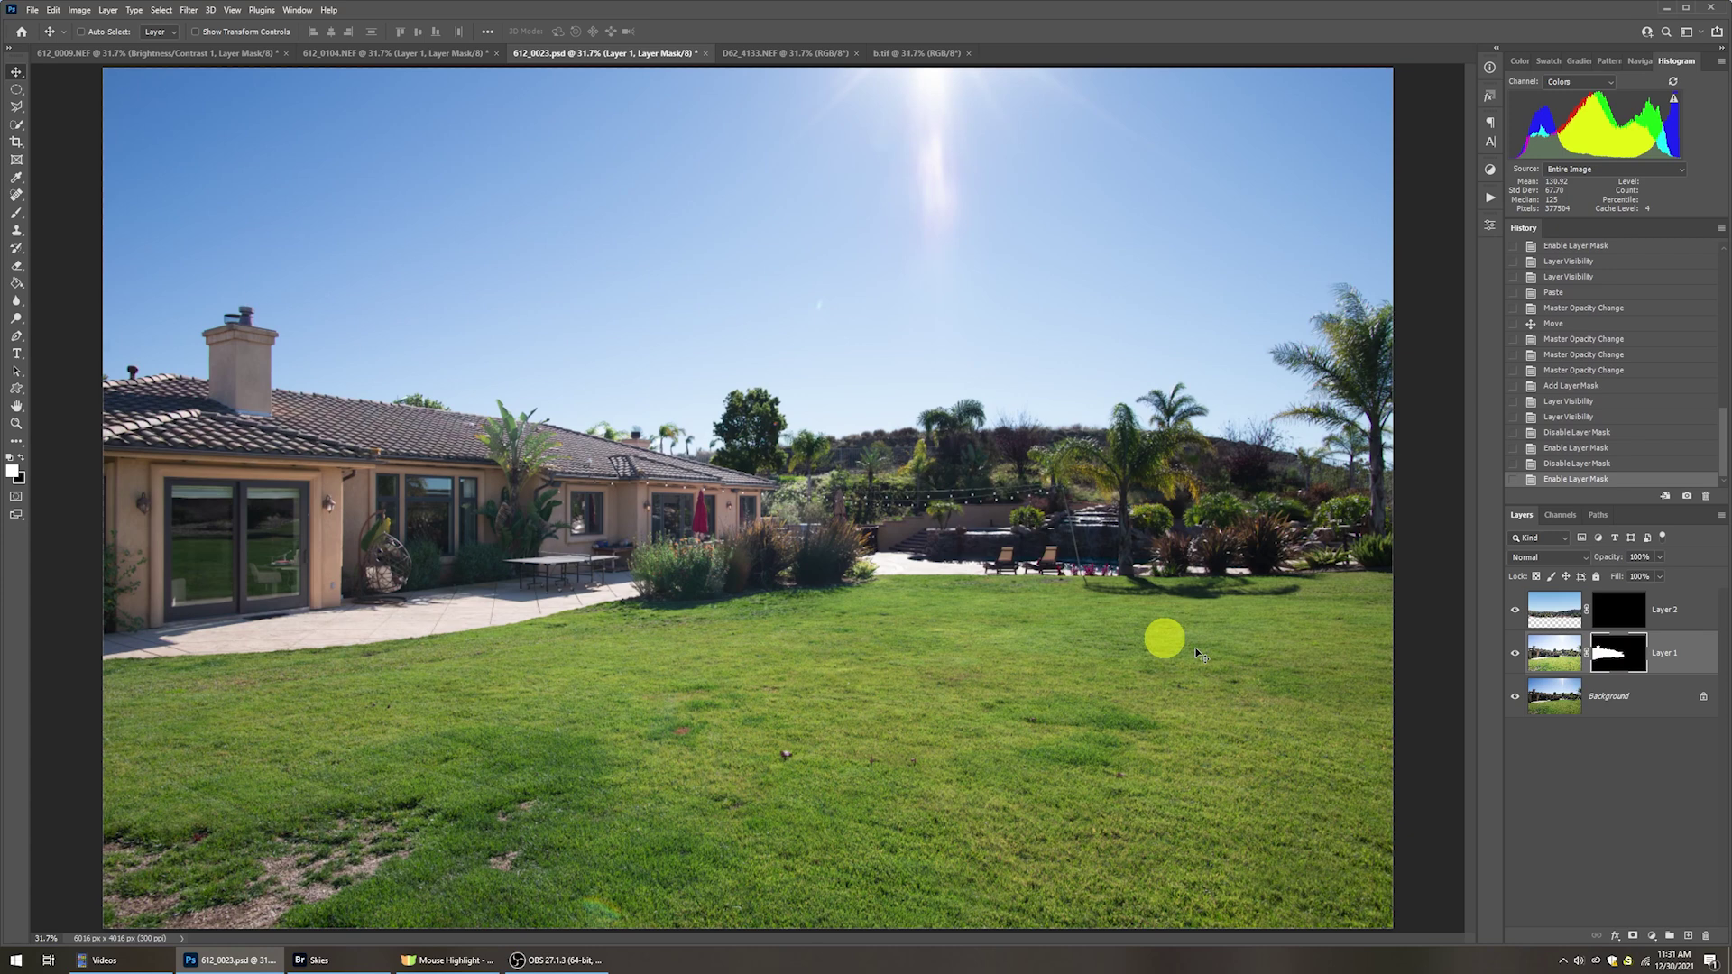
pyautogui.click(1516, 657)
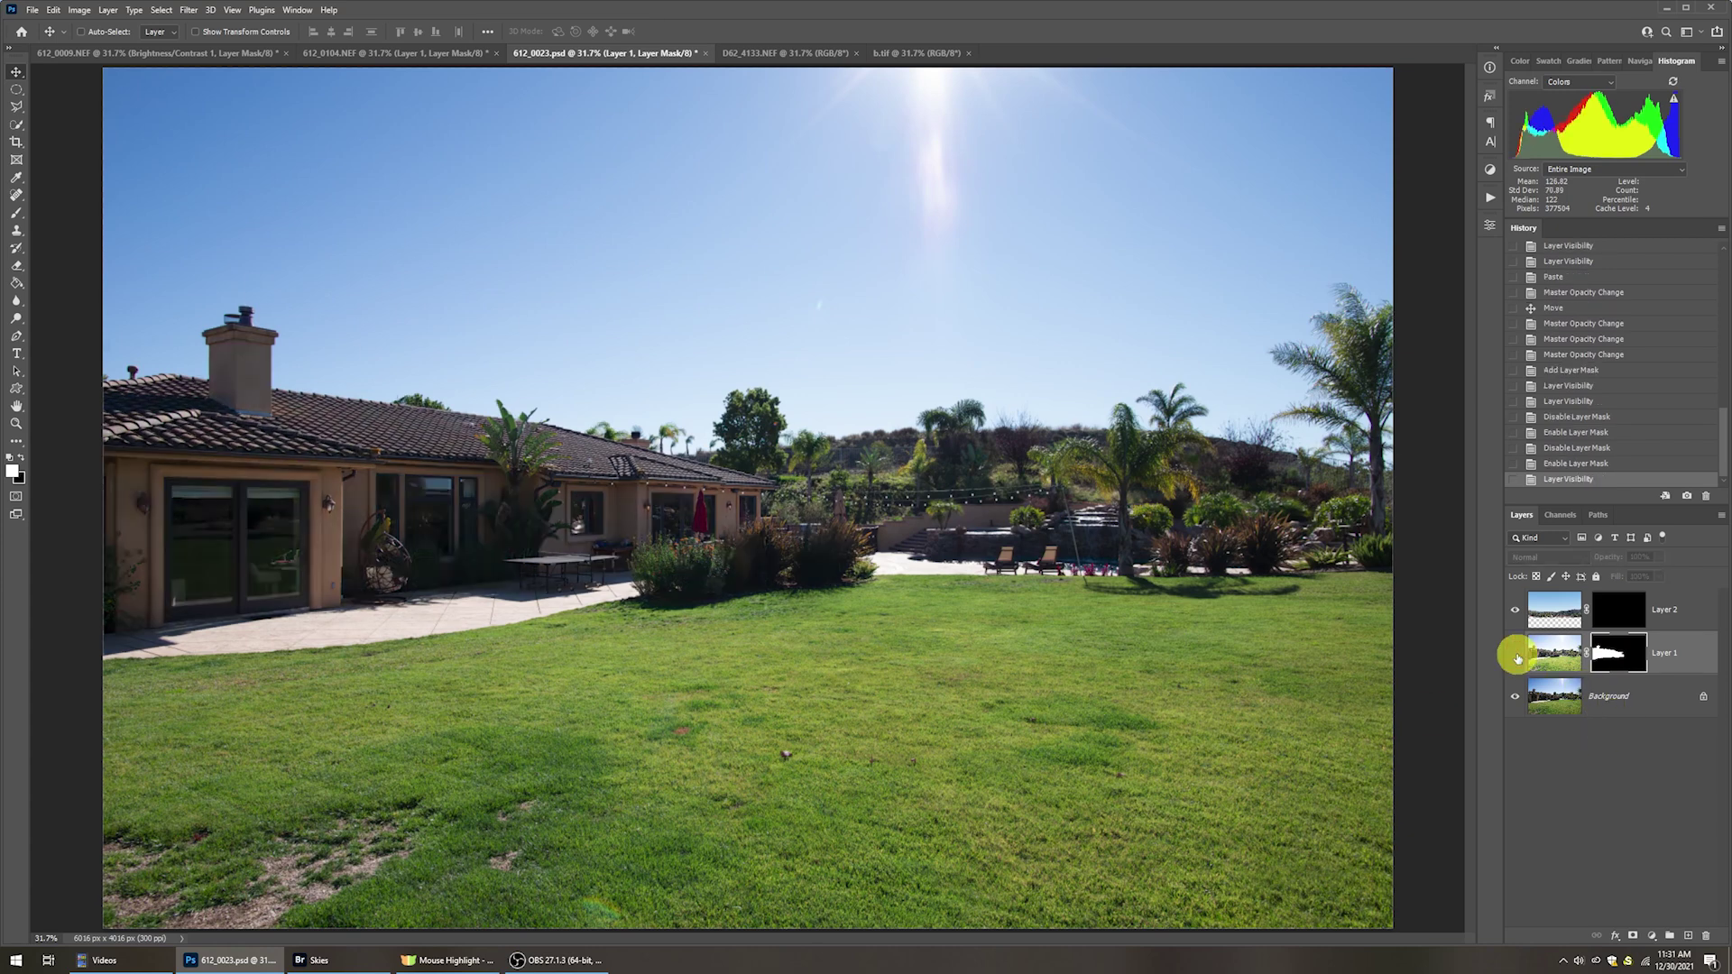
pyautogui.click(1517, 658)
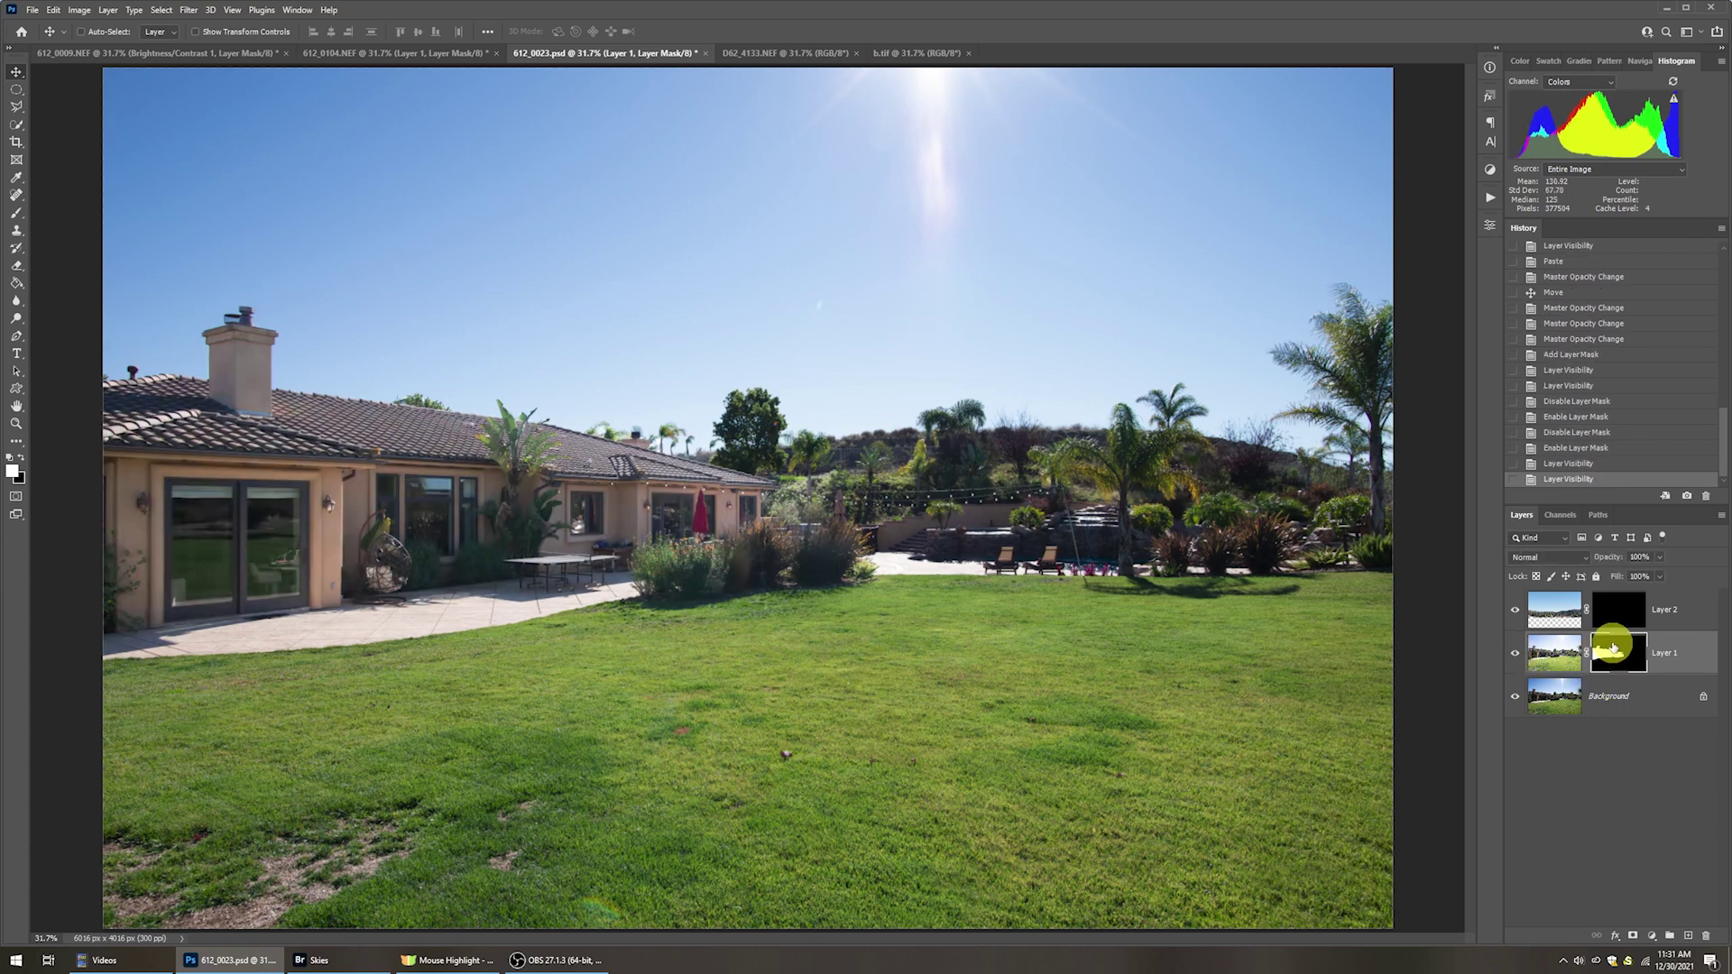
pyautogui.click(1560, 700)
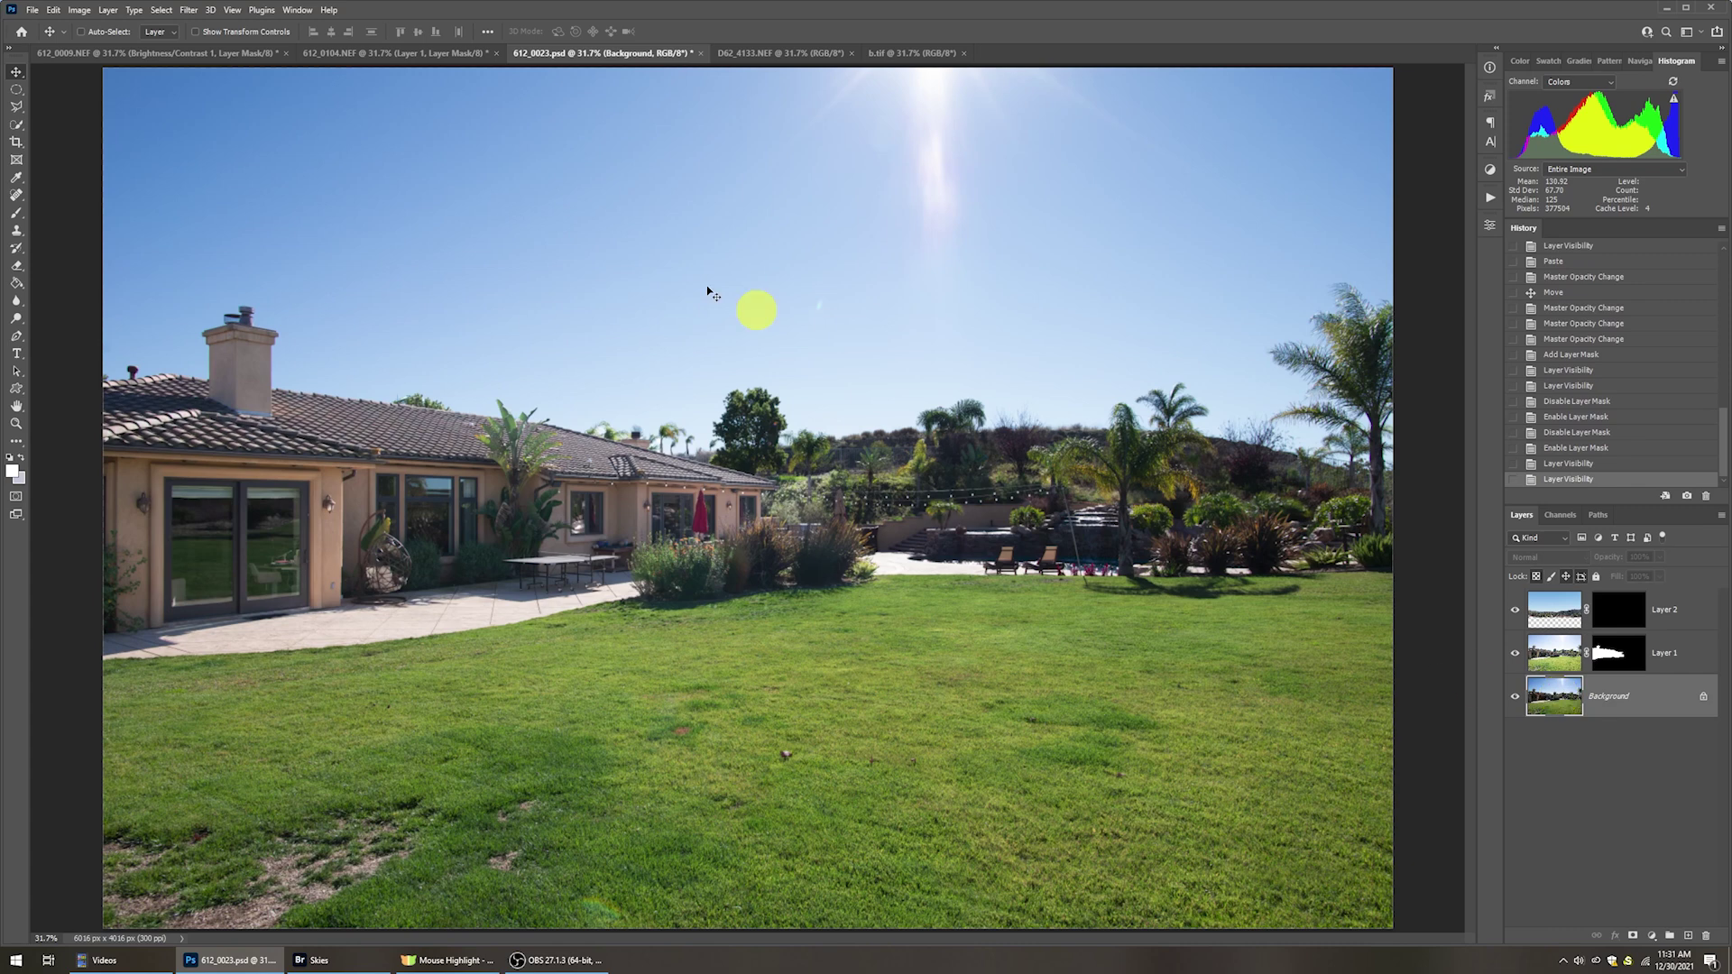
# Select the sky with Select > Sky, fill that area of Layer 2's mask white, then deselect.
pyautogui.click(160, 11)
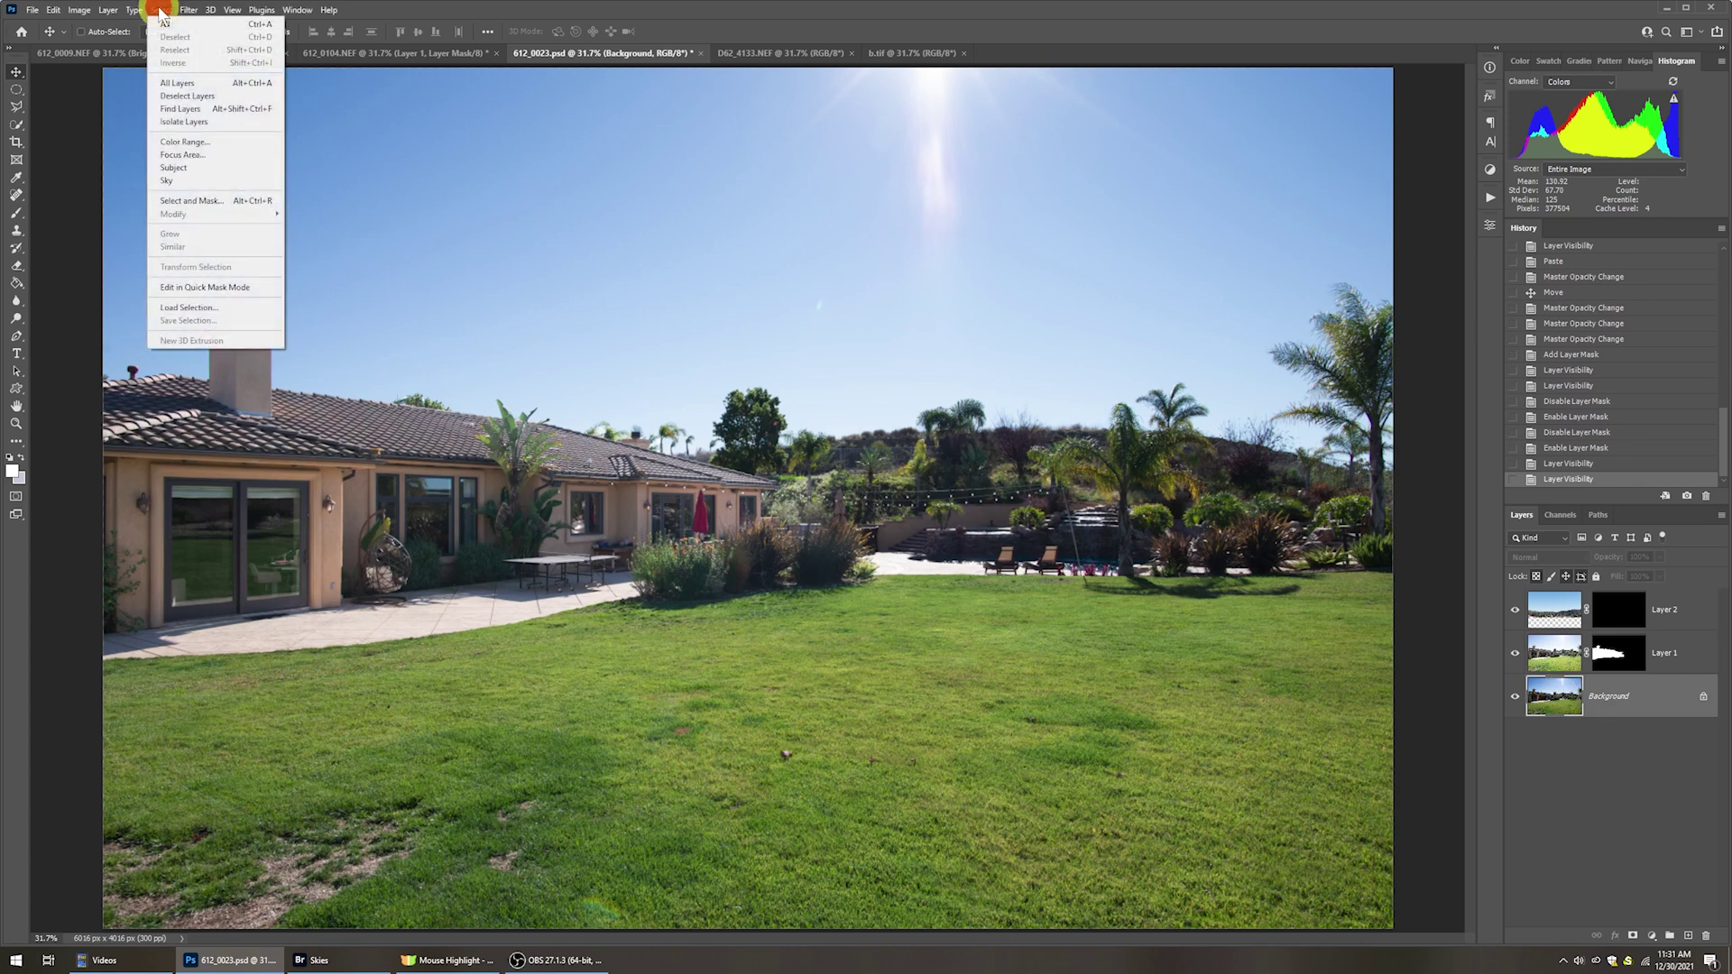
pyautogui.click(186, 177)
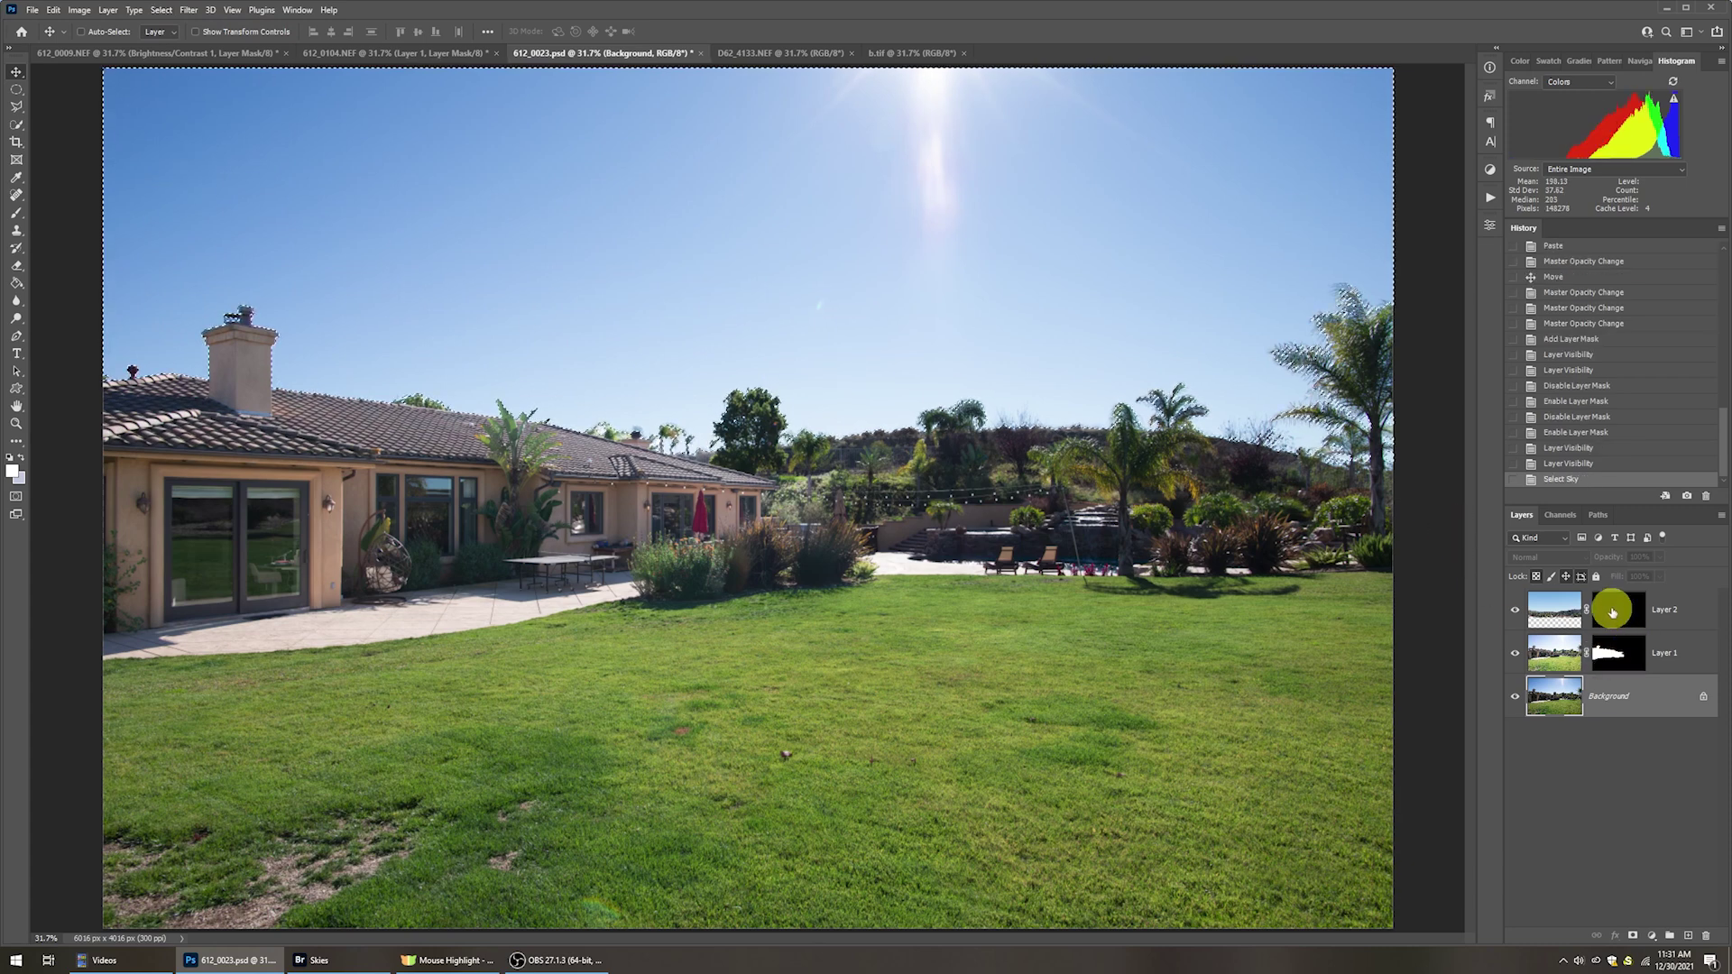
pyautogui.click(1615, 608)
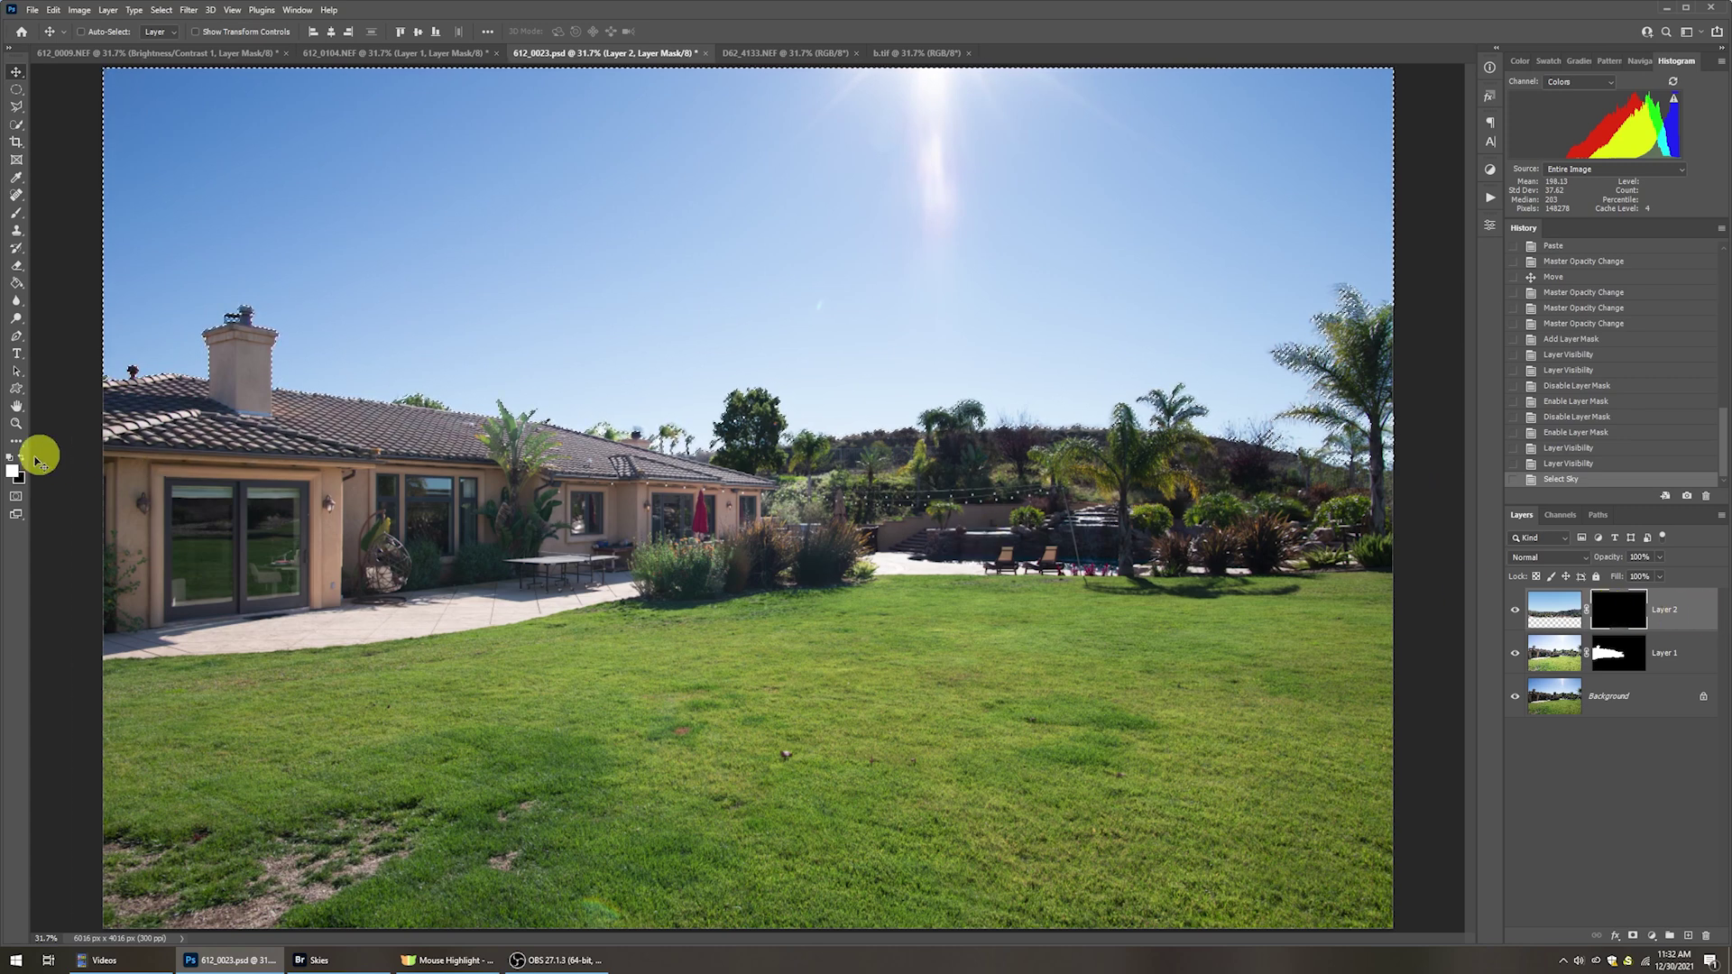
pyautogui.click(19, 459)
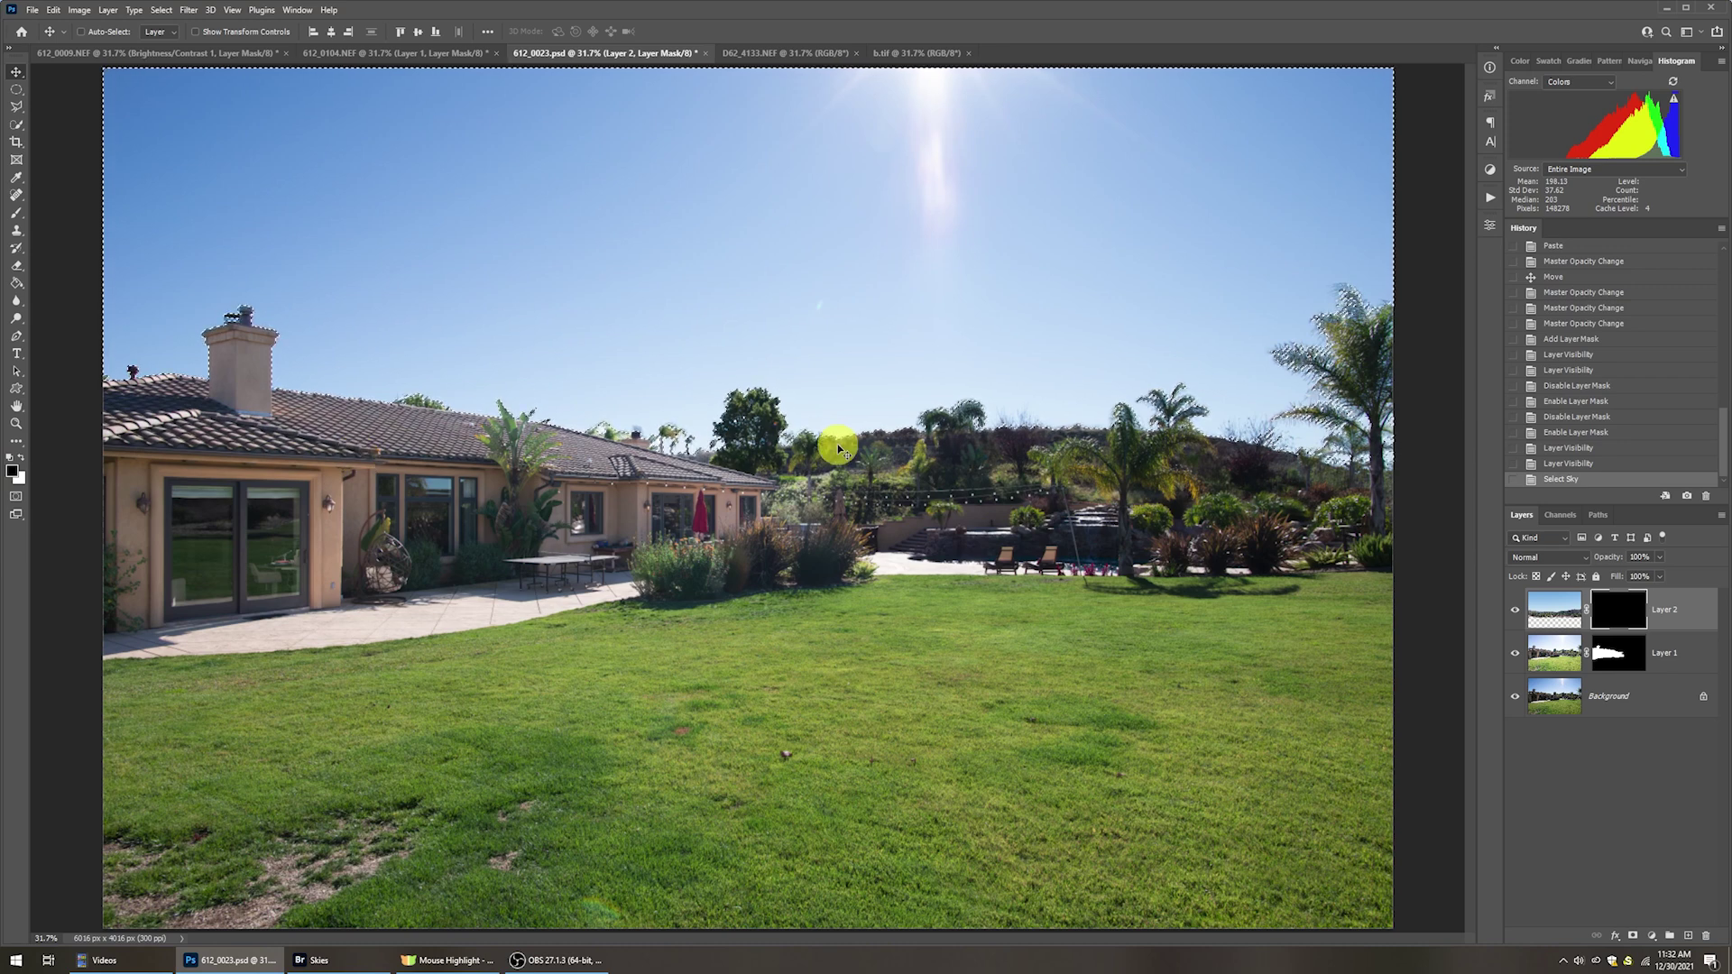
pyautogui.press('Delete')
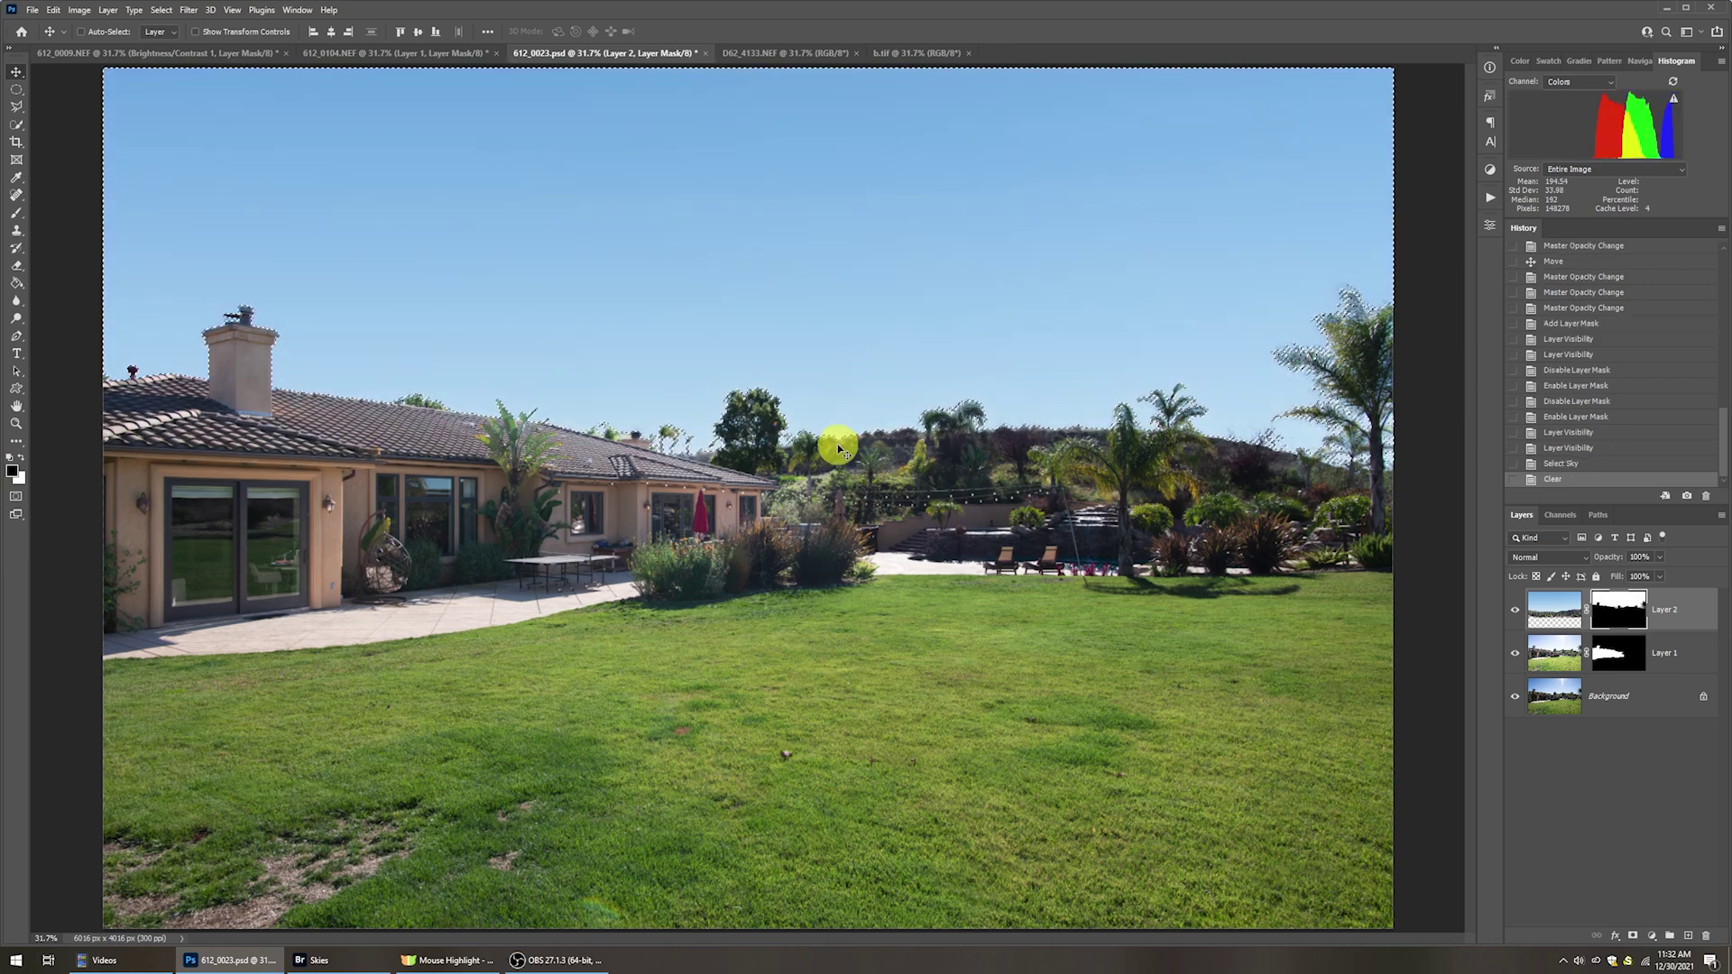
pyautogui.press('x')
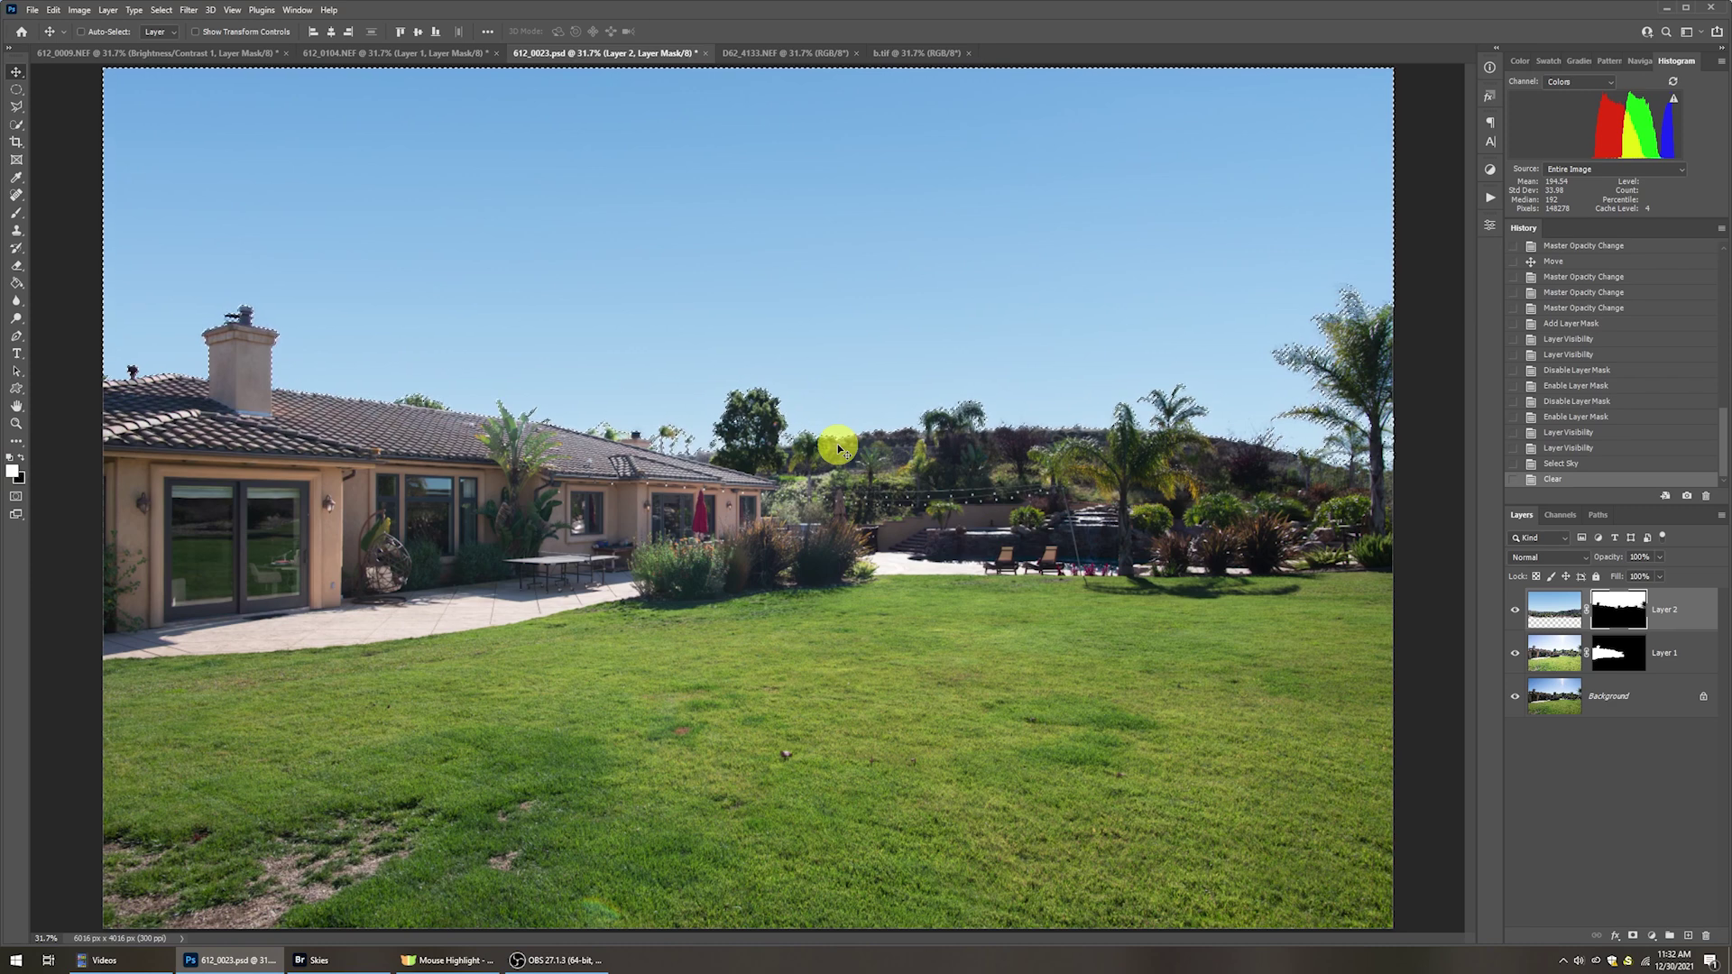
pyautogui.hotkey('ctrl', 'd')
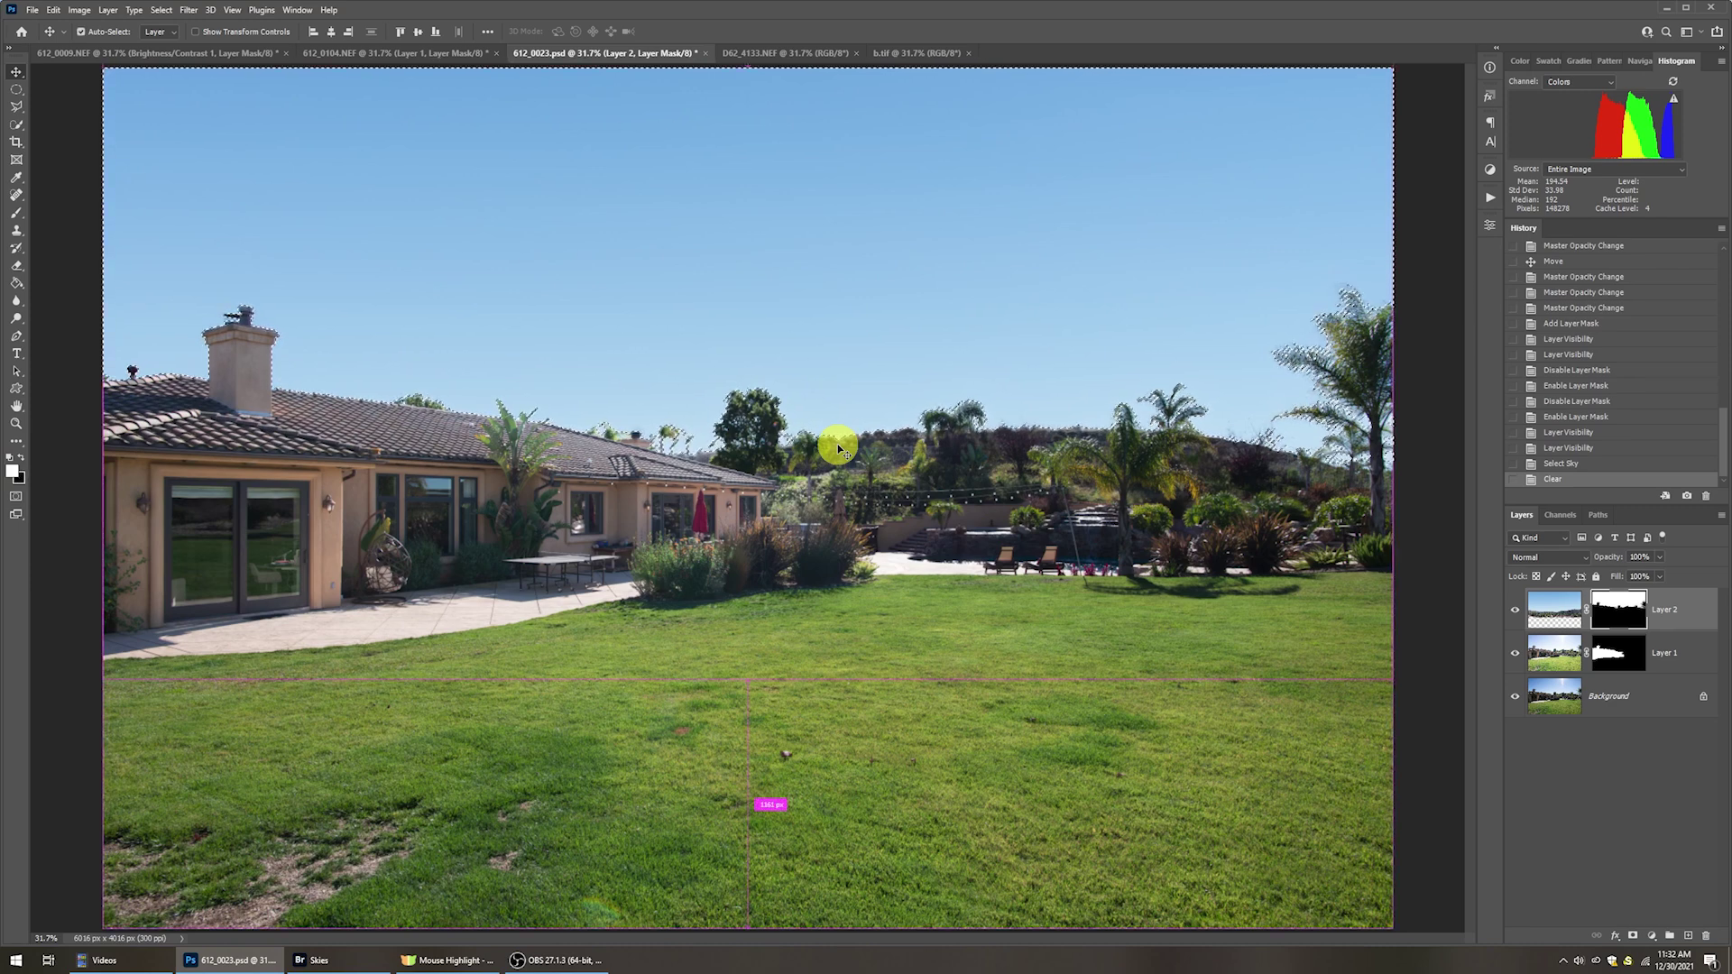
pyautogui.press('z')
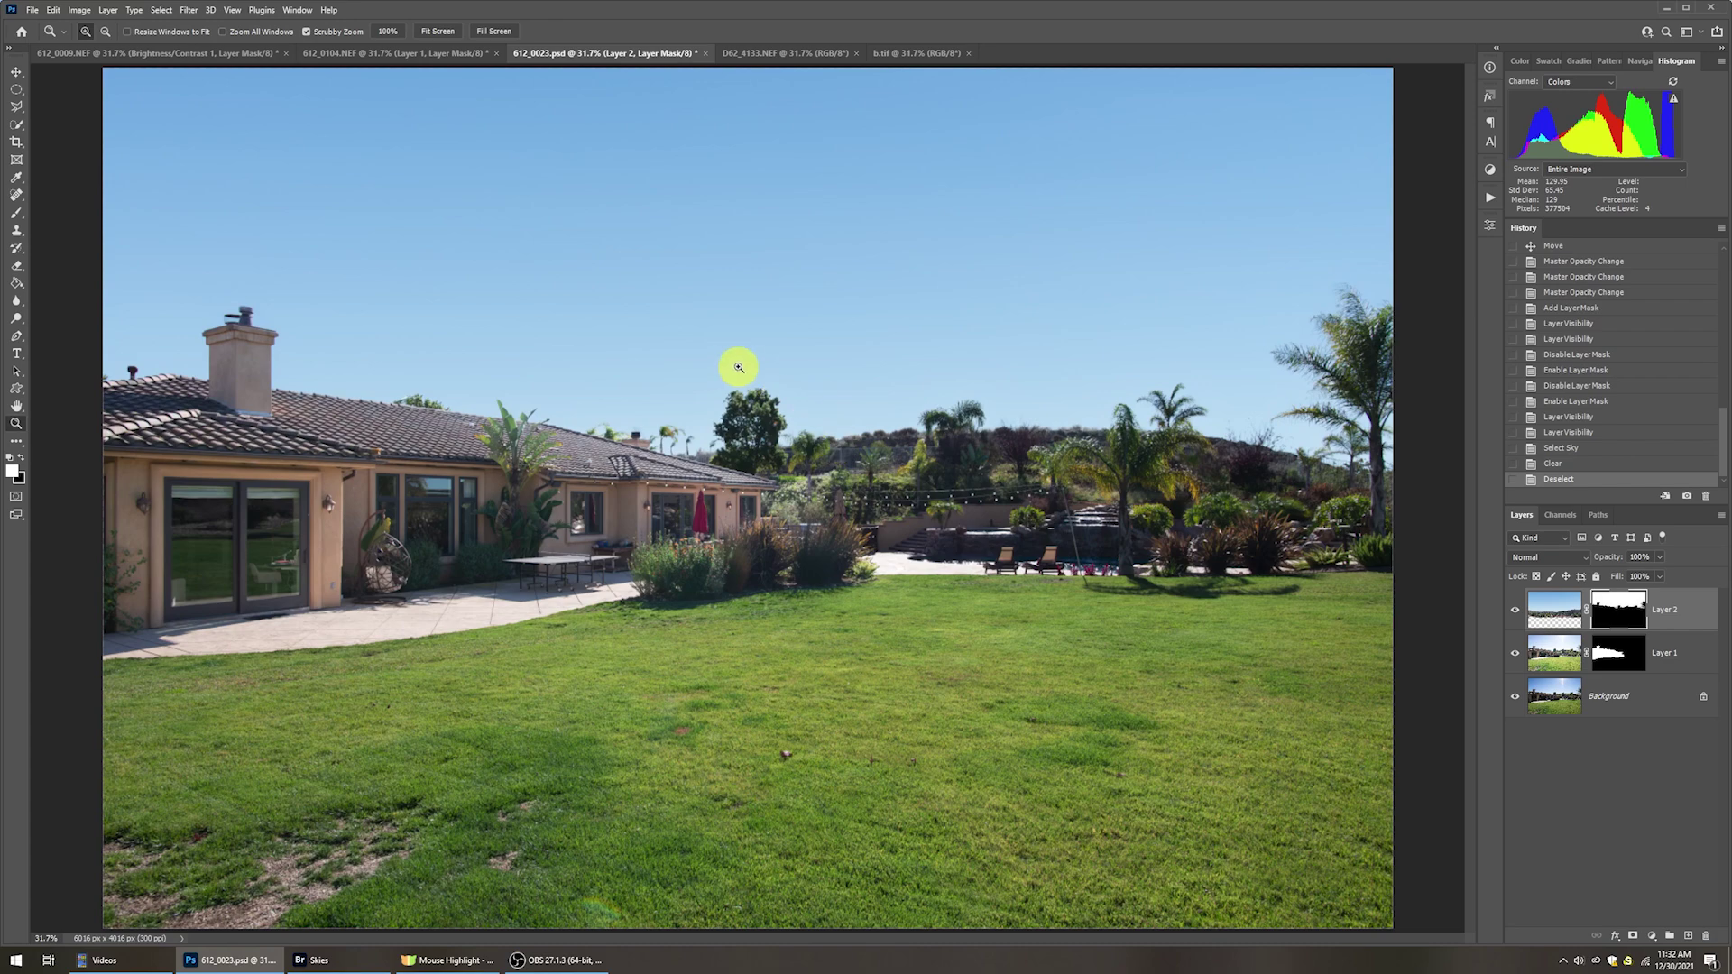
pyautogui.moveTo(828, 414); pyautogui.dragTo(832, 417)
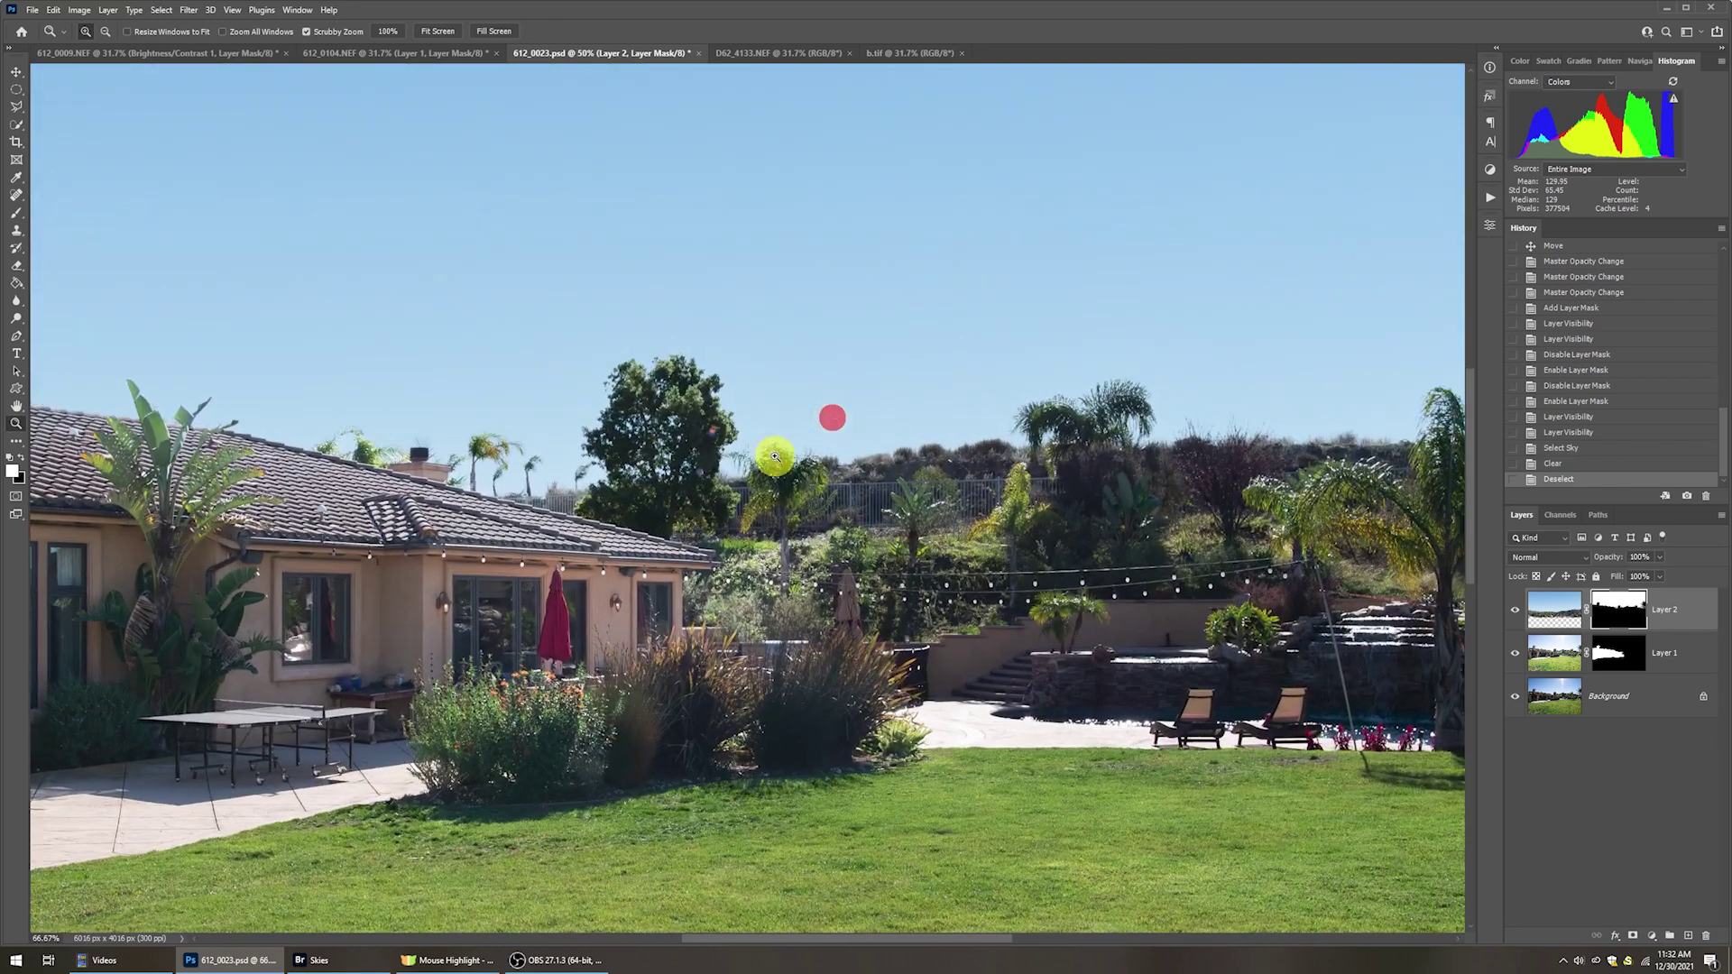
pyautogui.click(1083, 412)
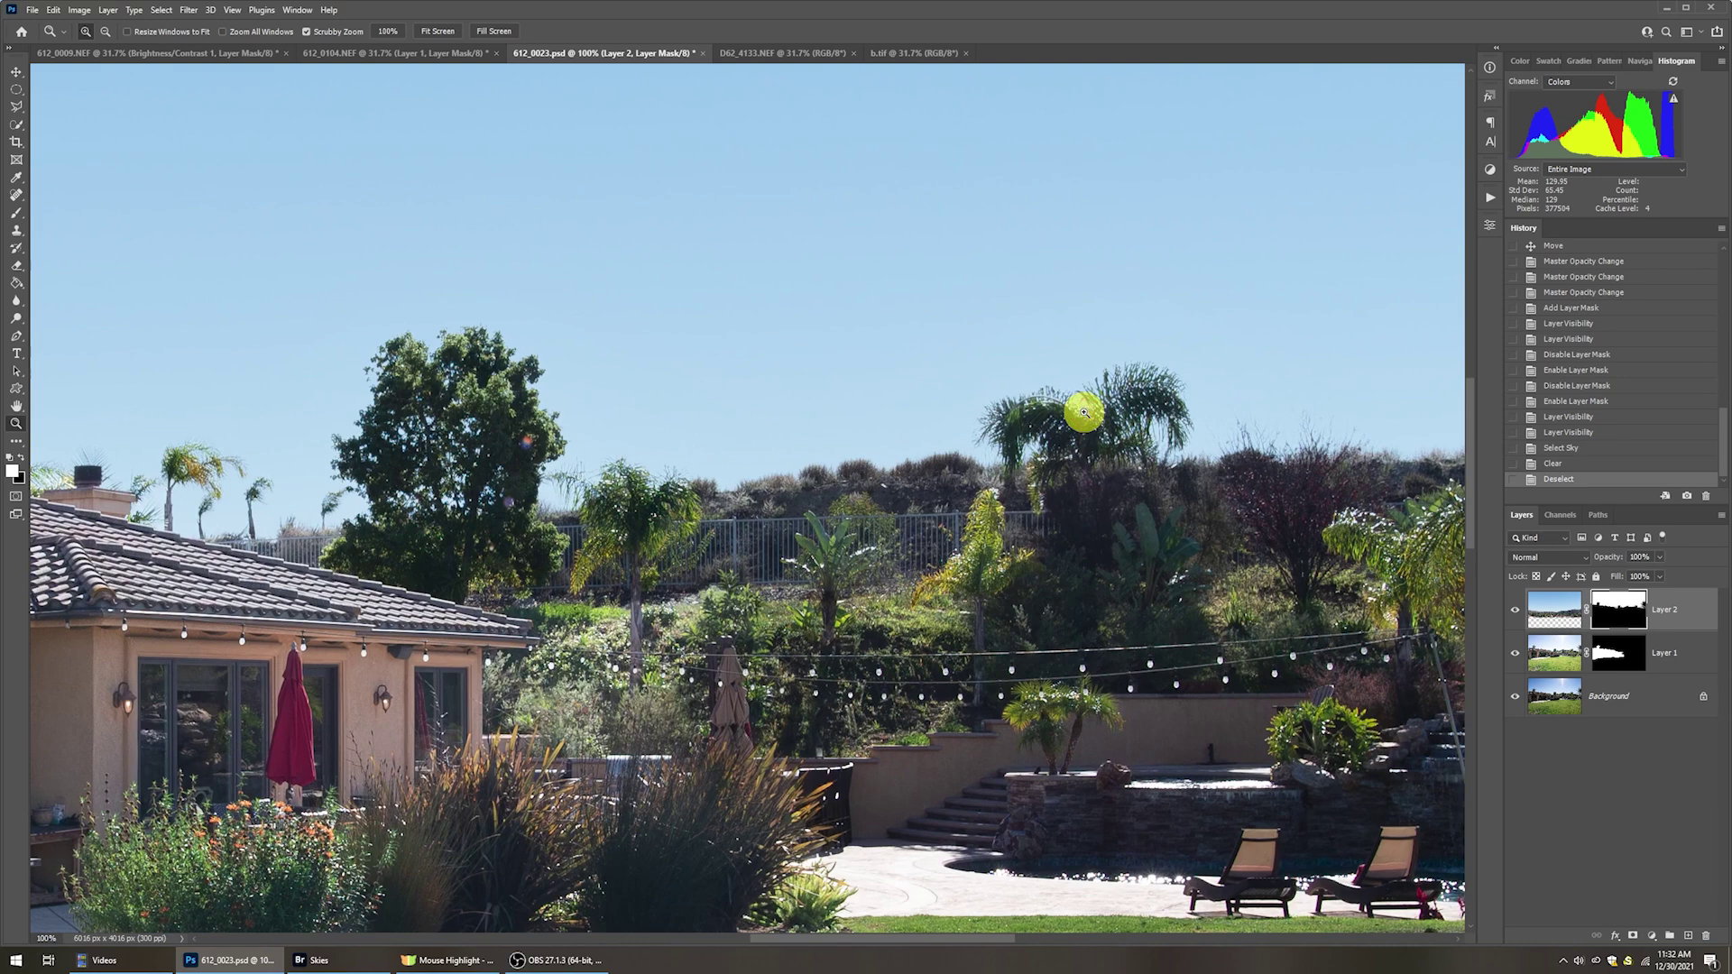
pyautogui.moveTo(1158, 425); pyautogui.dragTo(827, 417)
pyautogui.click(925, 425)
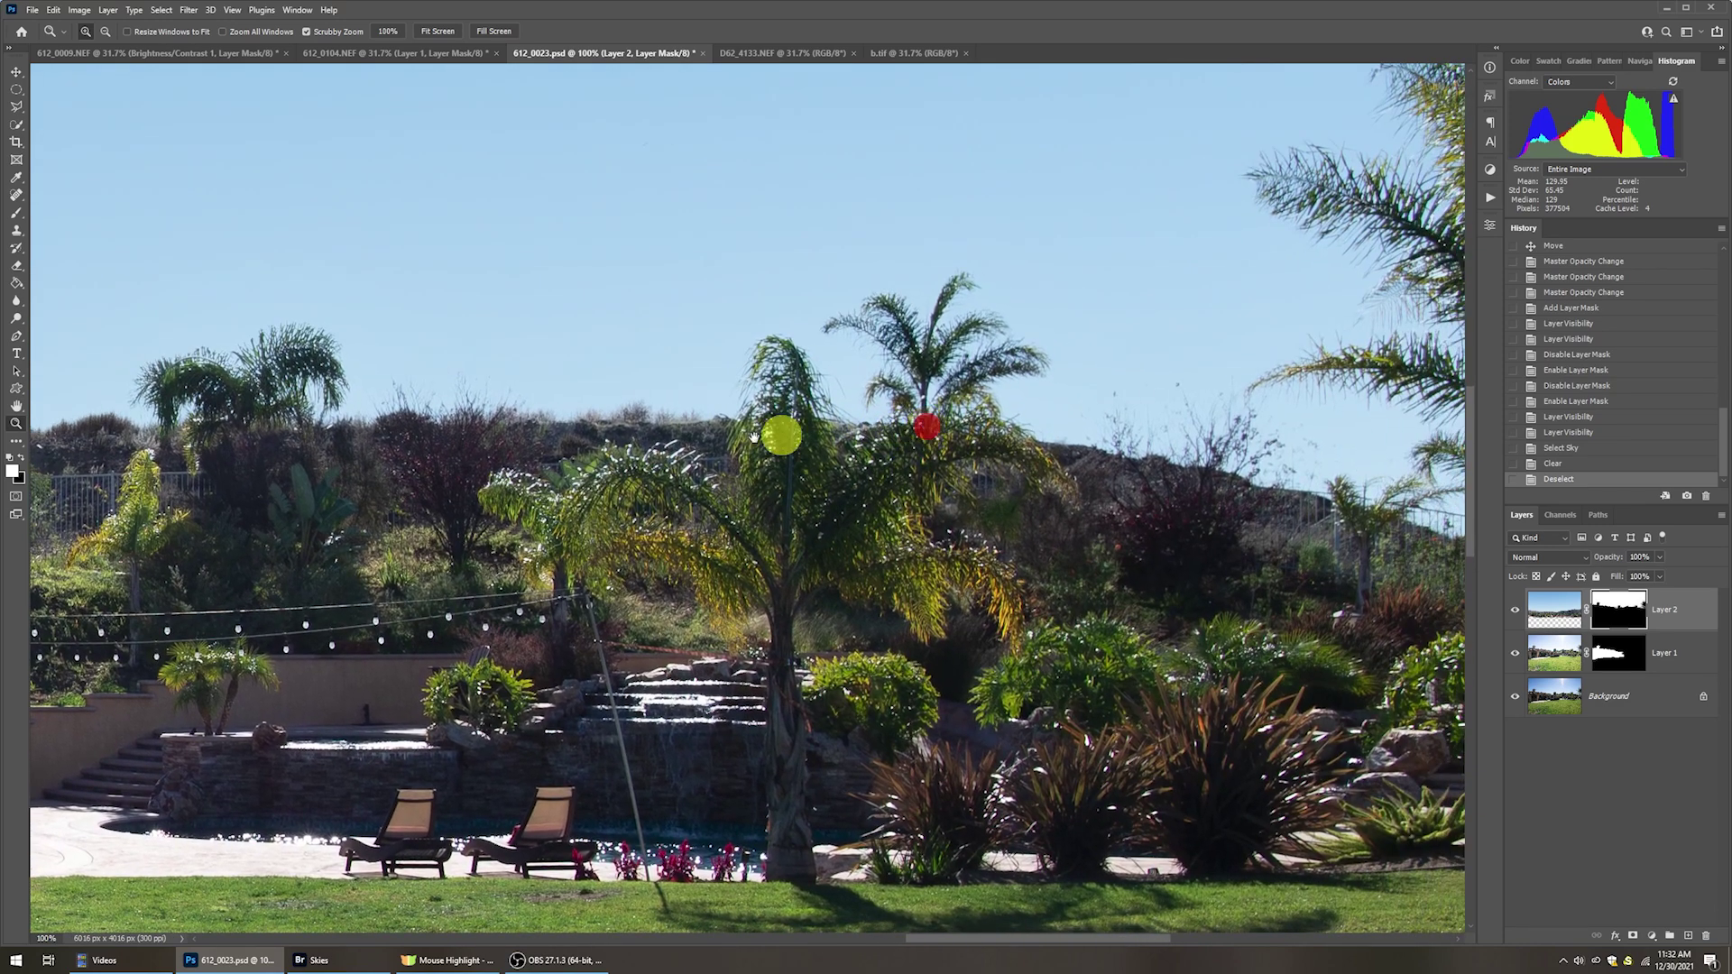
pyautogui.click(1516, 614)
pyautogui.click(1517, 614)
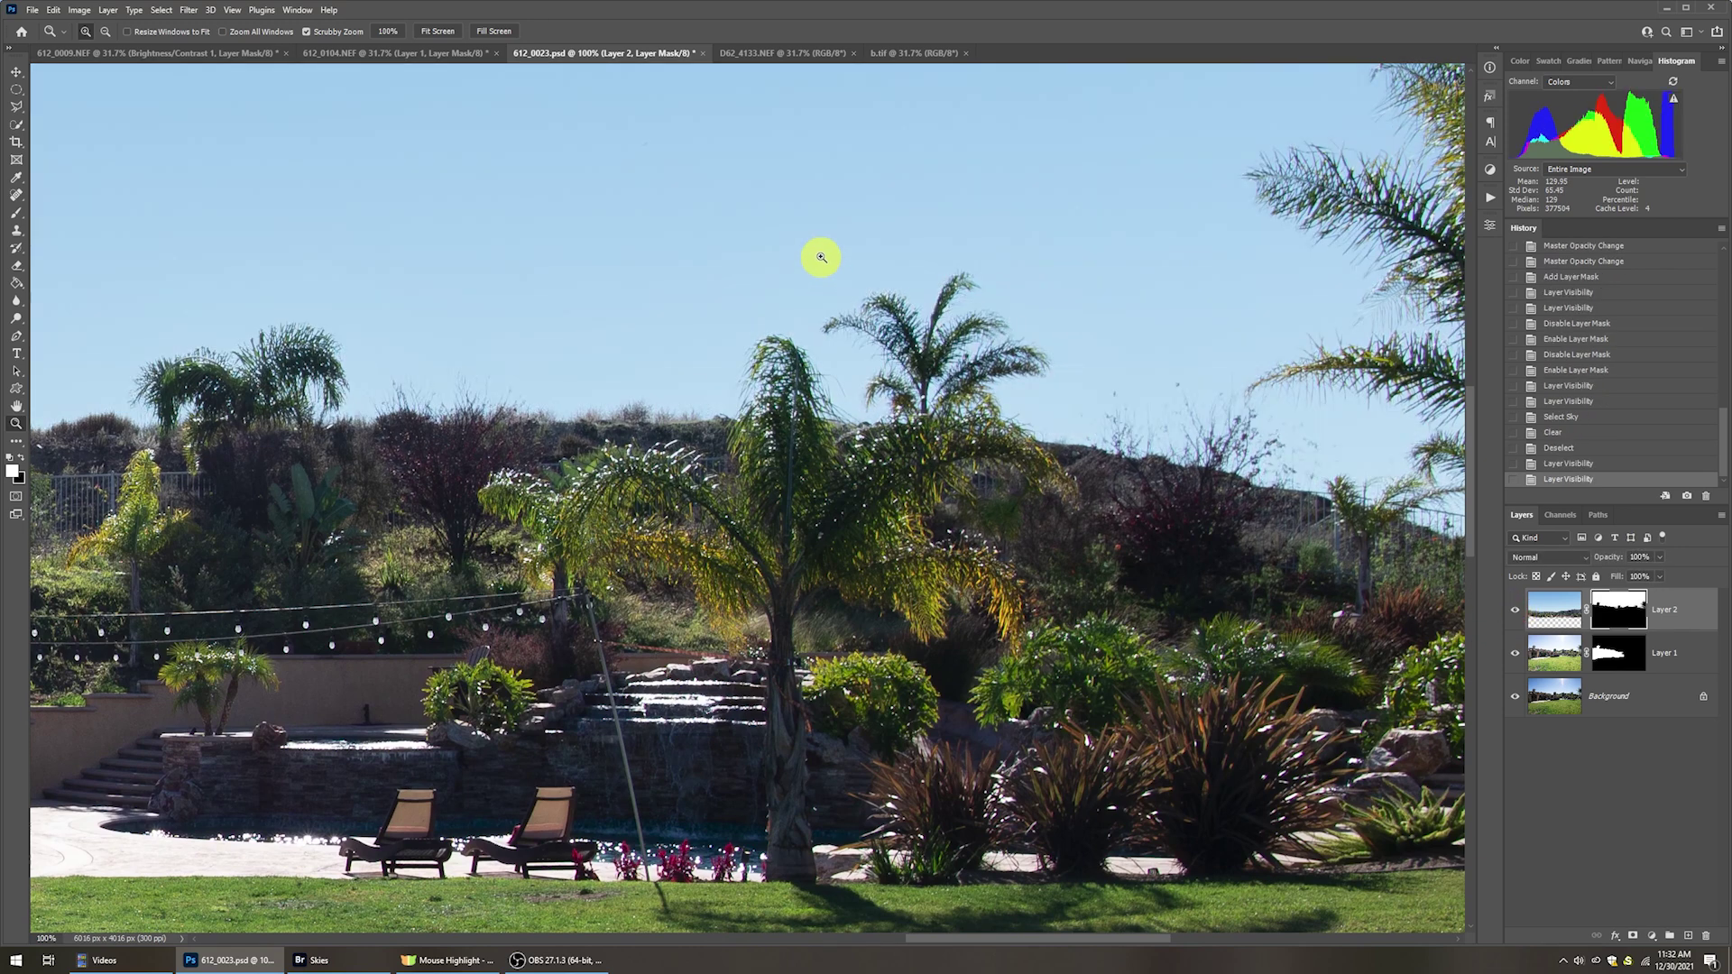
pyautogui.click(1518, 610)
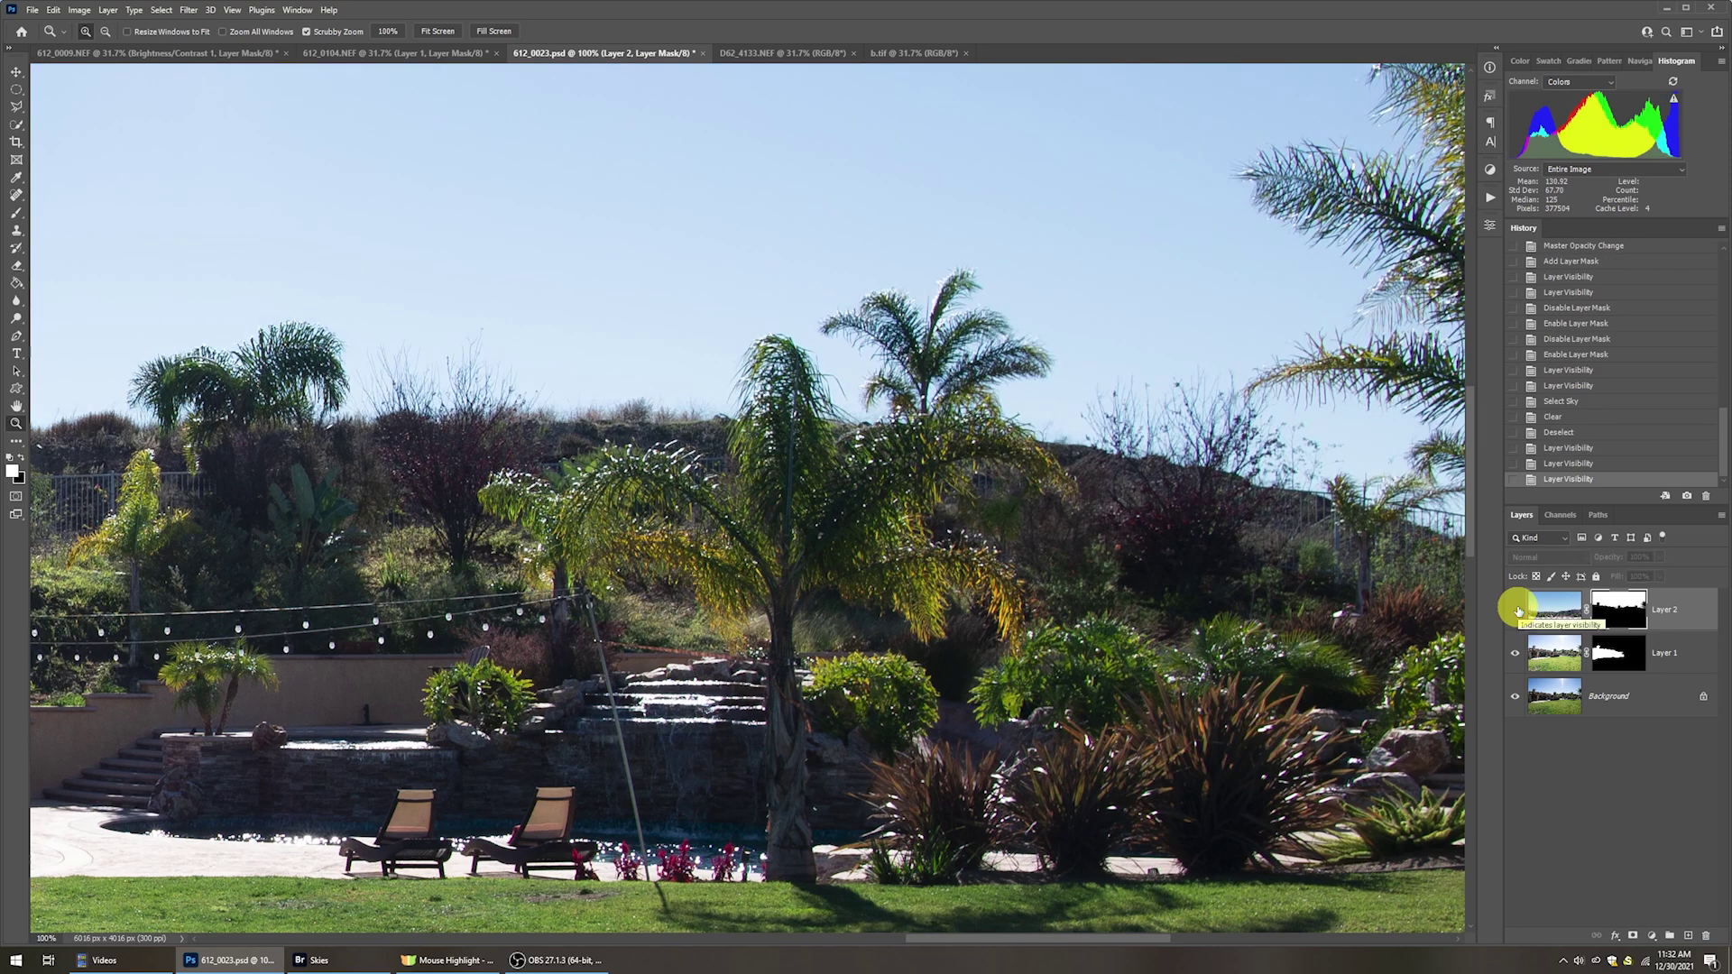
pyautogui.click(1517, 611)
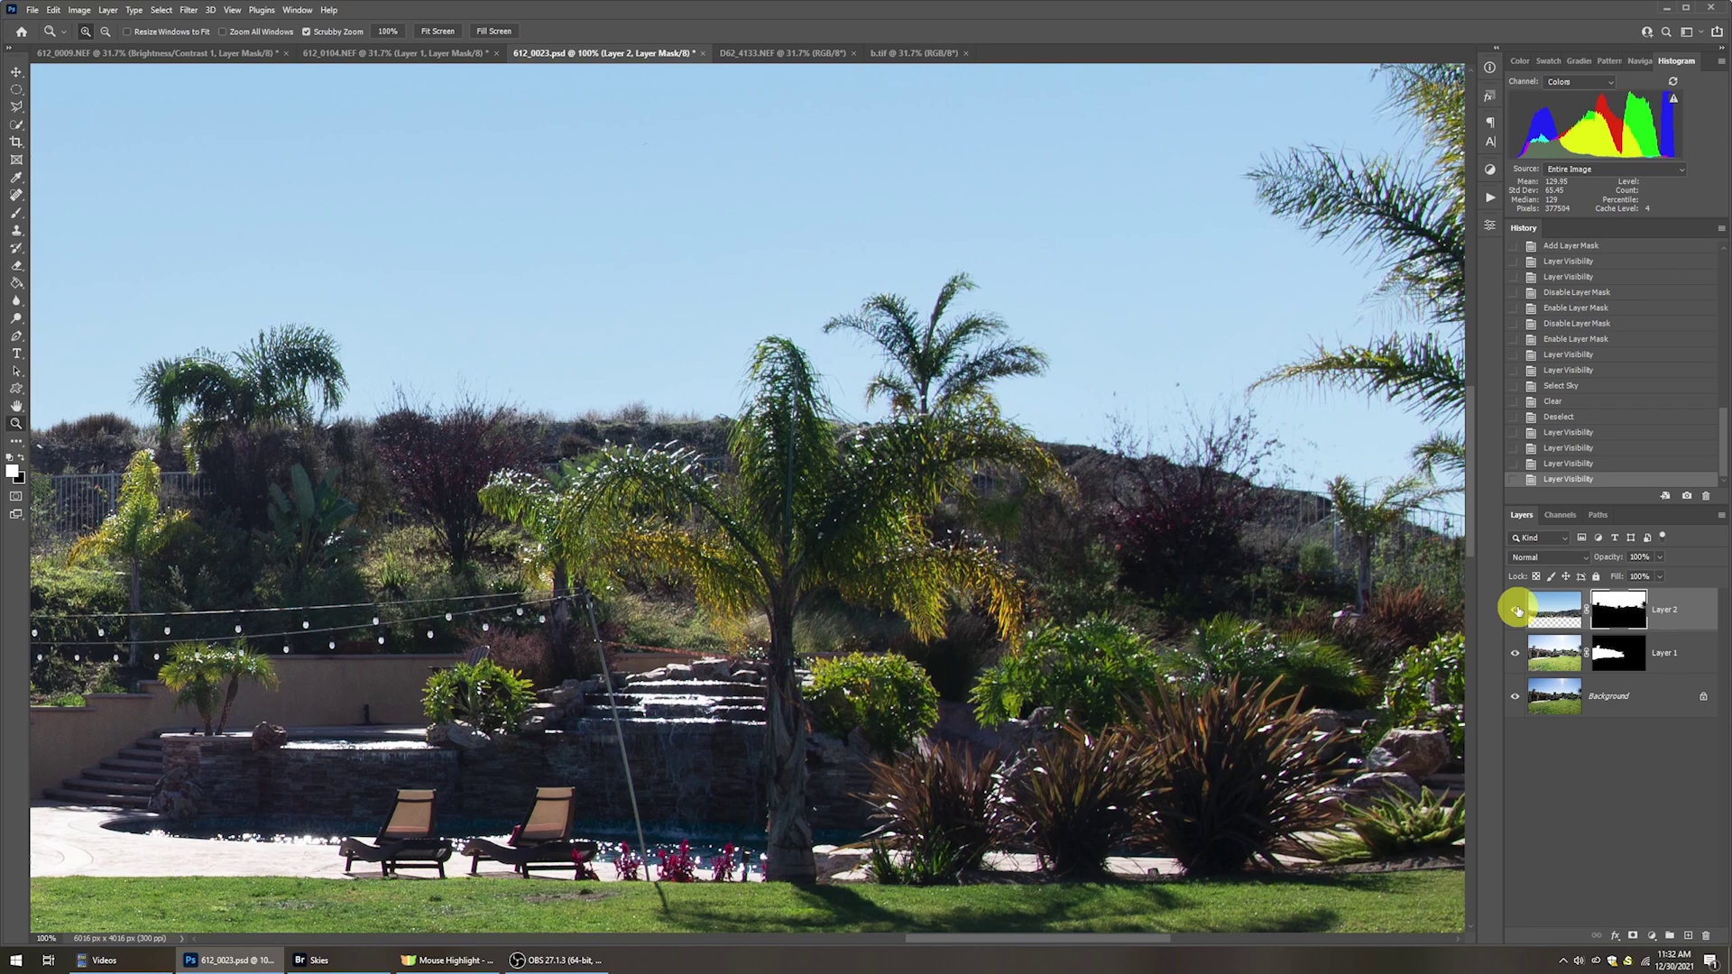
pyautogui.click(1517, 611)
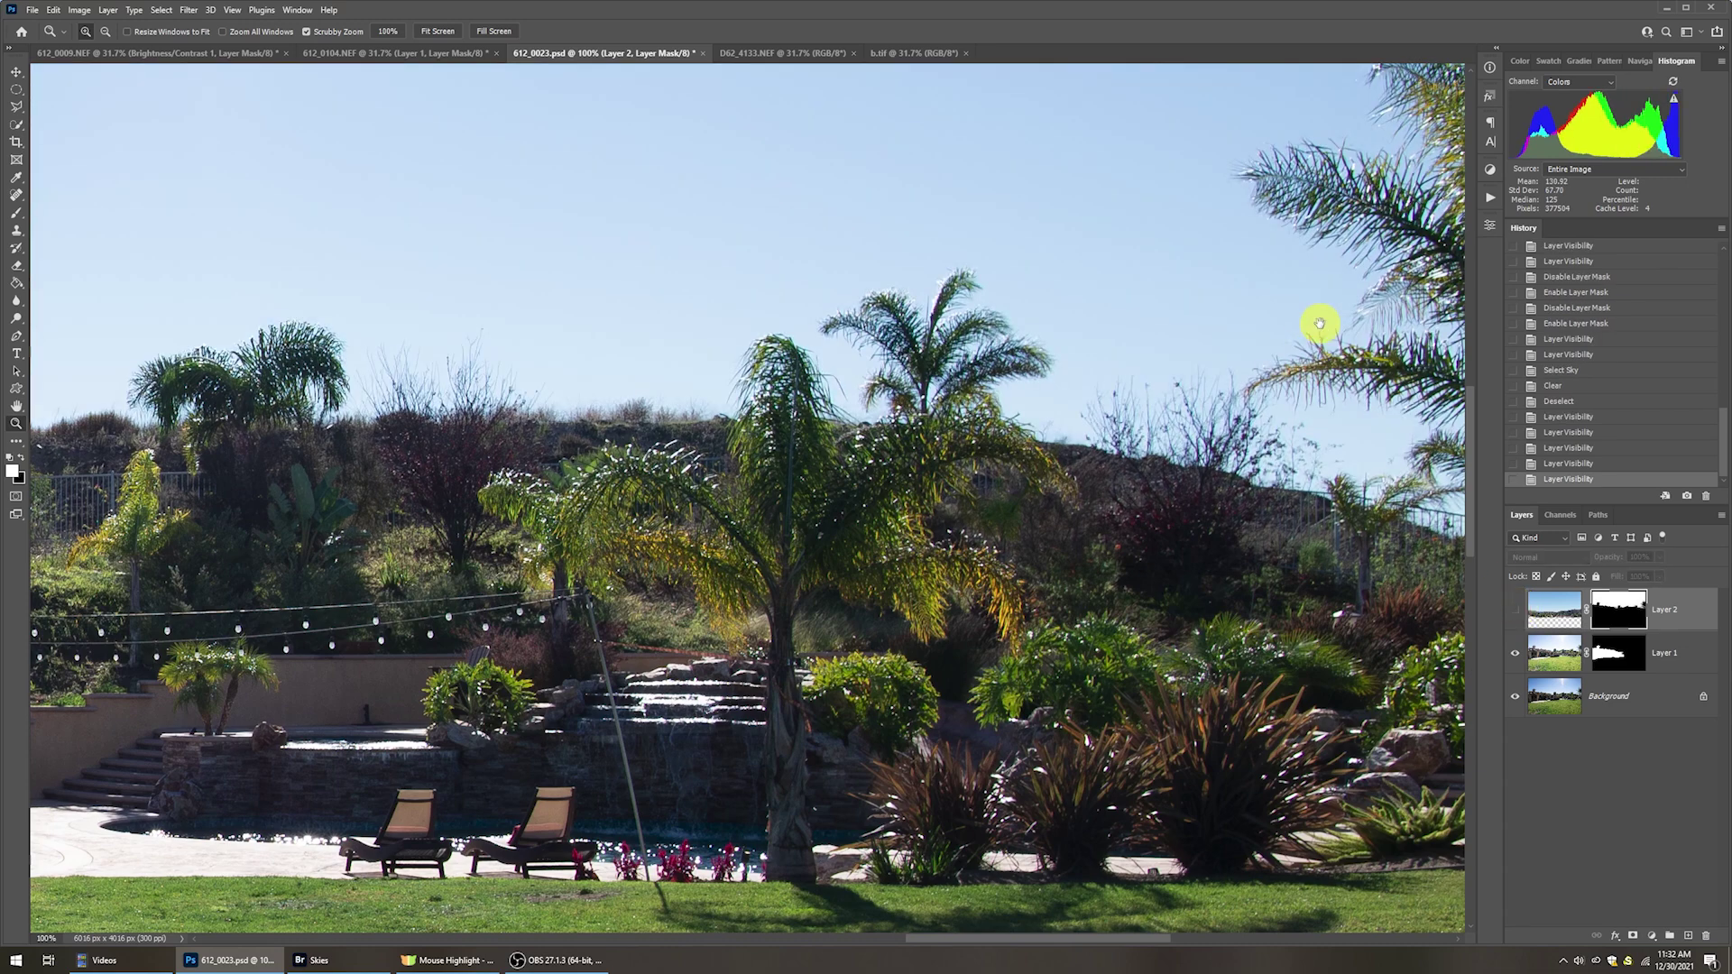
pyautogui.moveTo(1322, 321); pyautogui.dragTo(1021, 321)
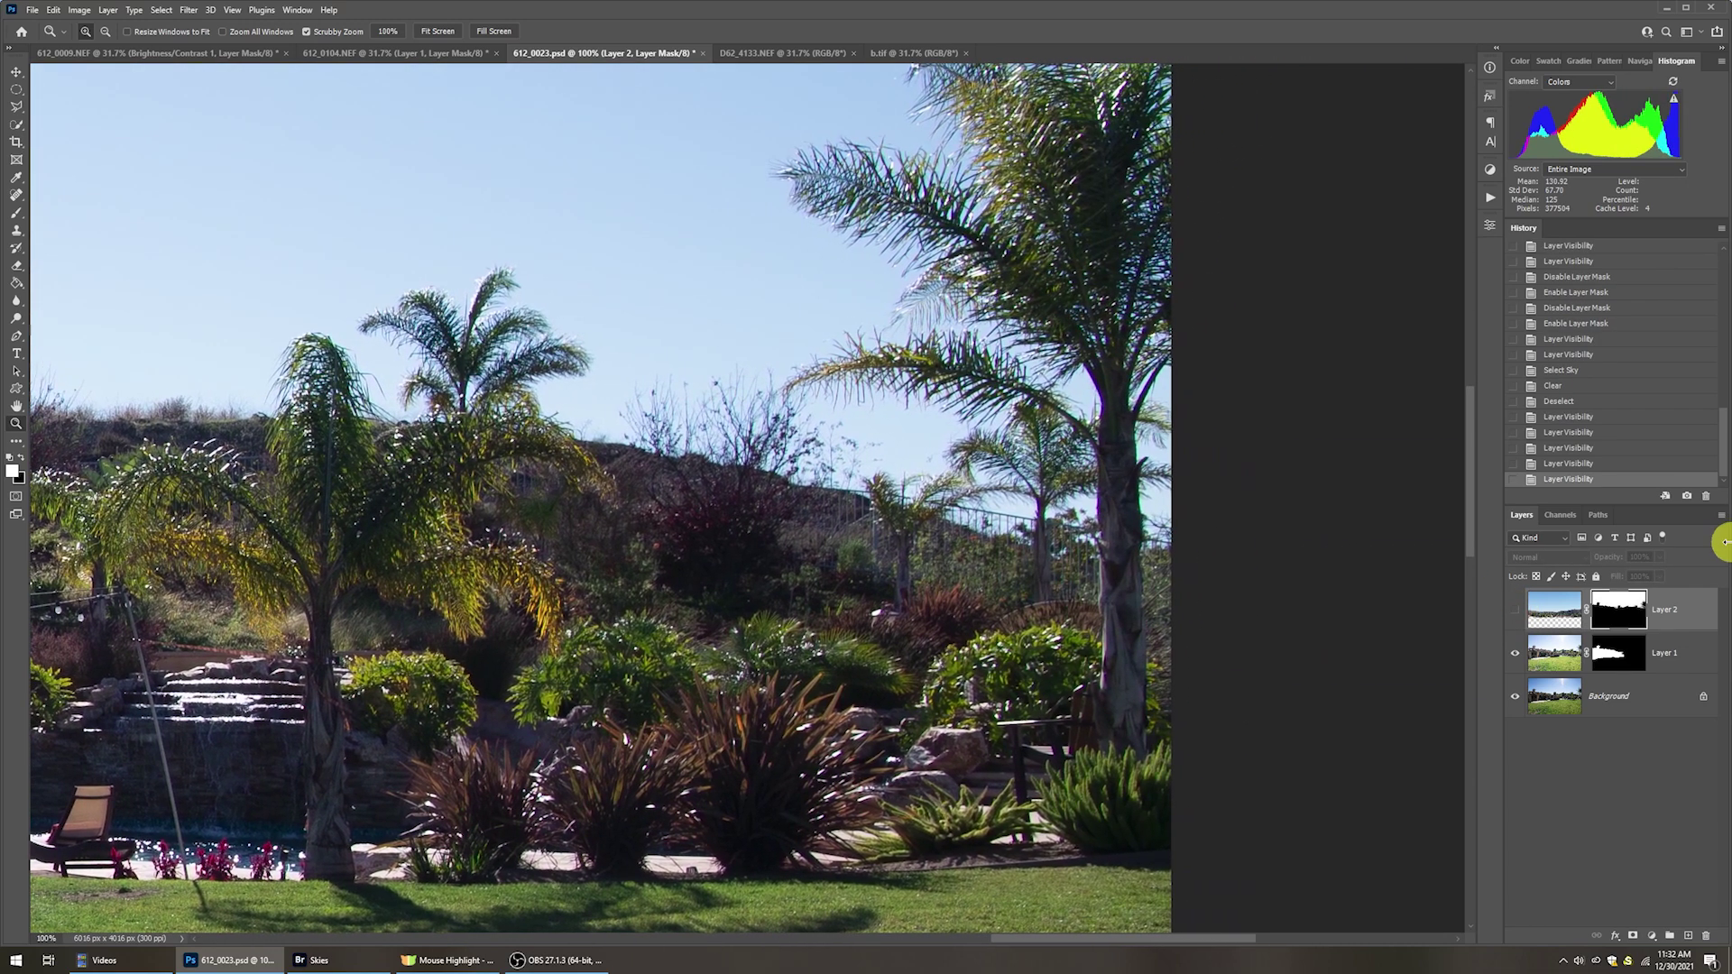
pyautogui.click(1514, 612)
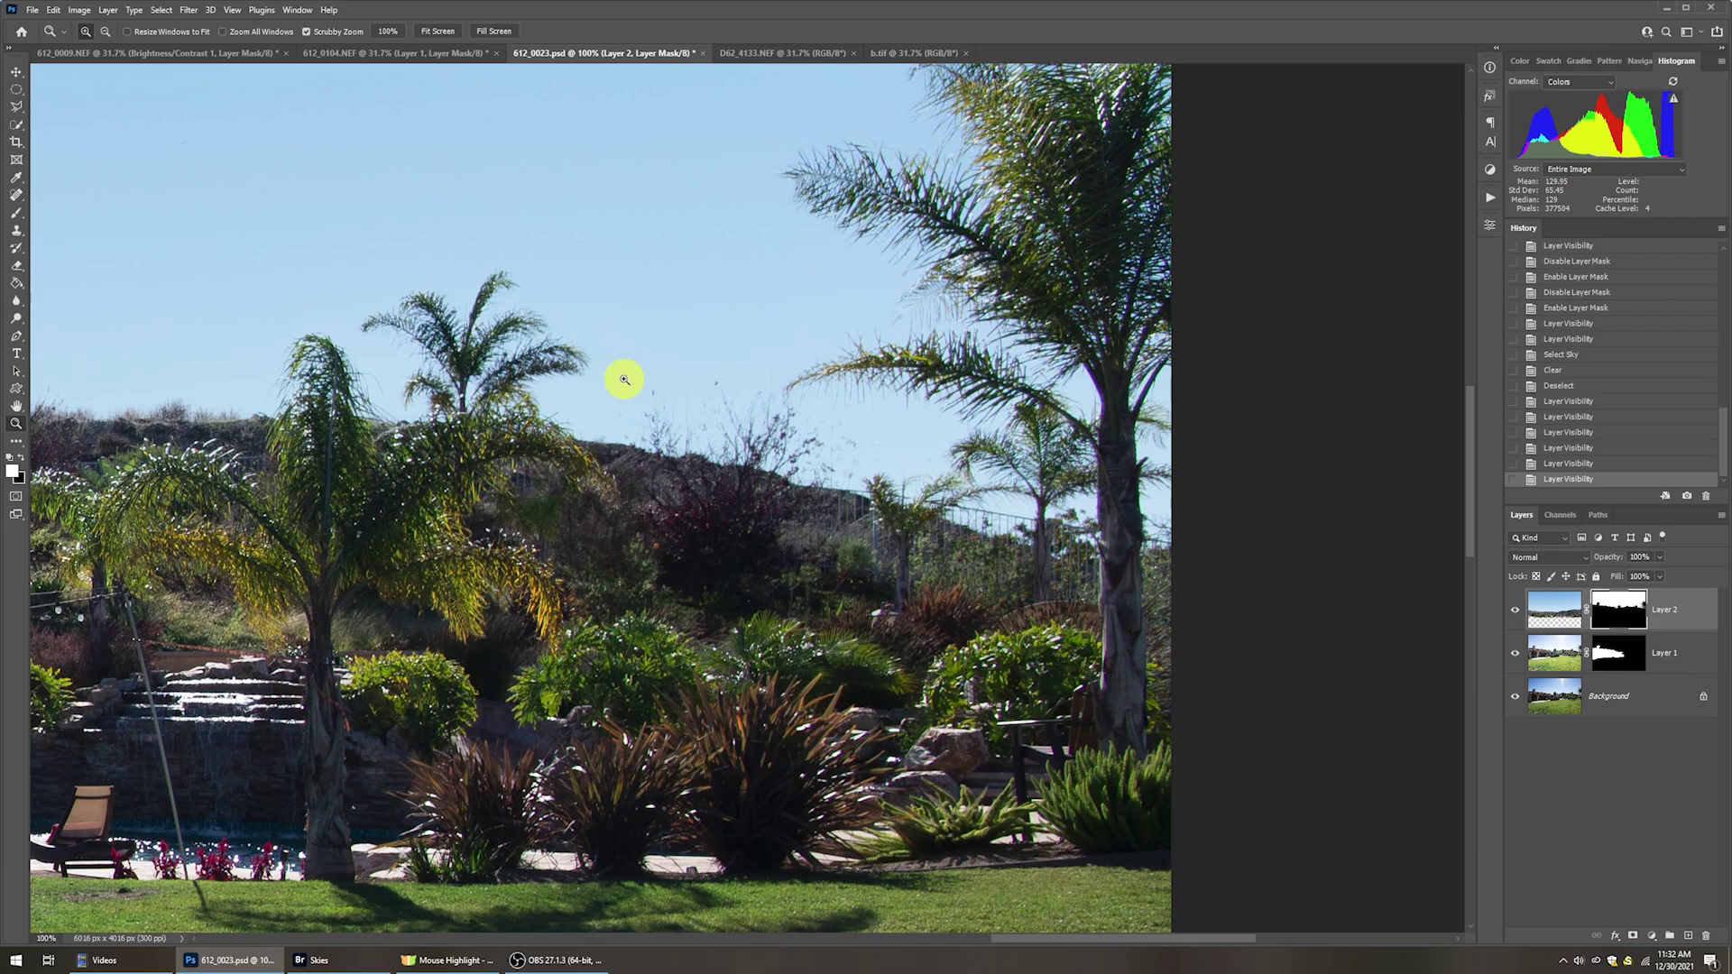
pyautogui.moveTo(533, 386); pyautogui.dragTo(997, 383)
pyautogui.moveTo(719, 375); pyautogui.dragTo(901, 390)
pyautogui.moveTo(692, 403); pyautogui.dragTo(803, 383)
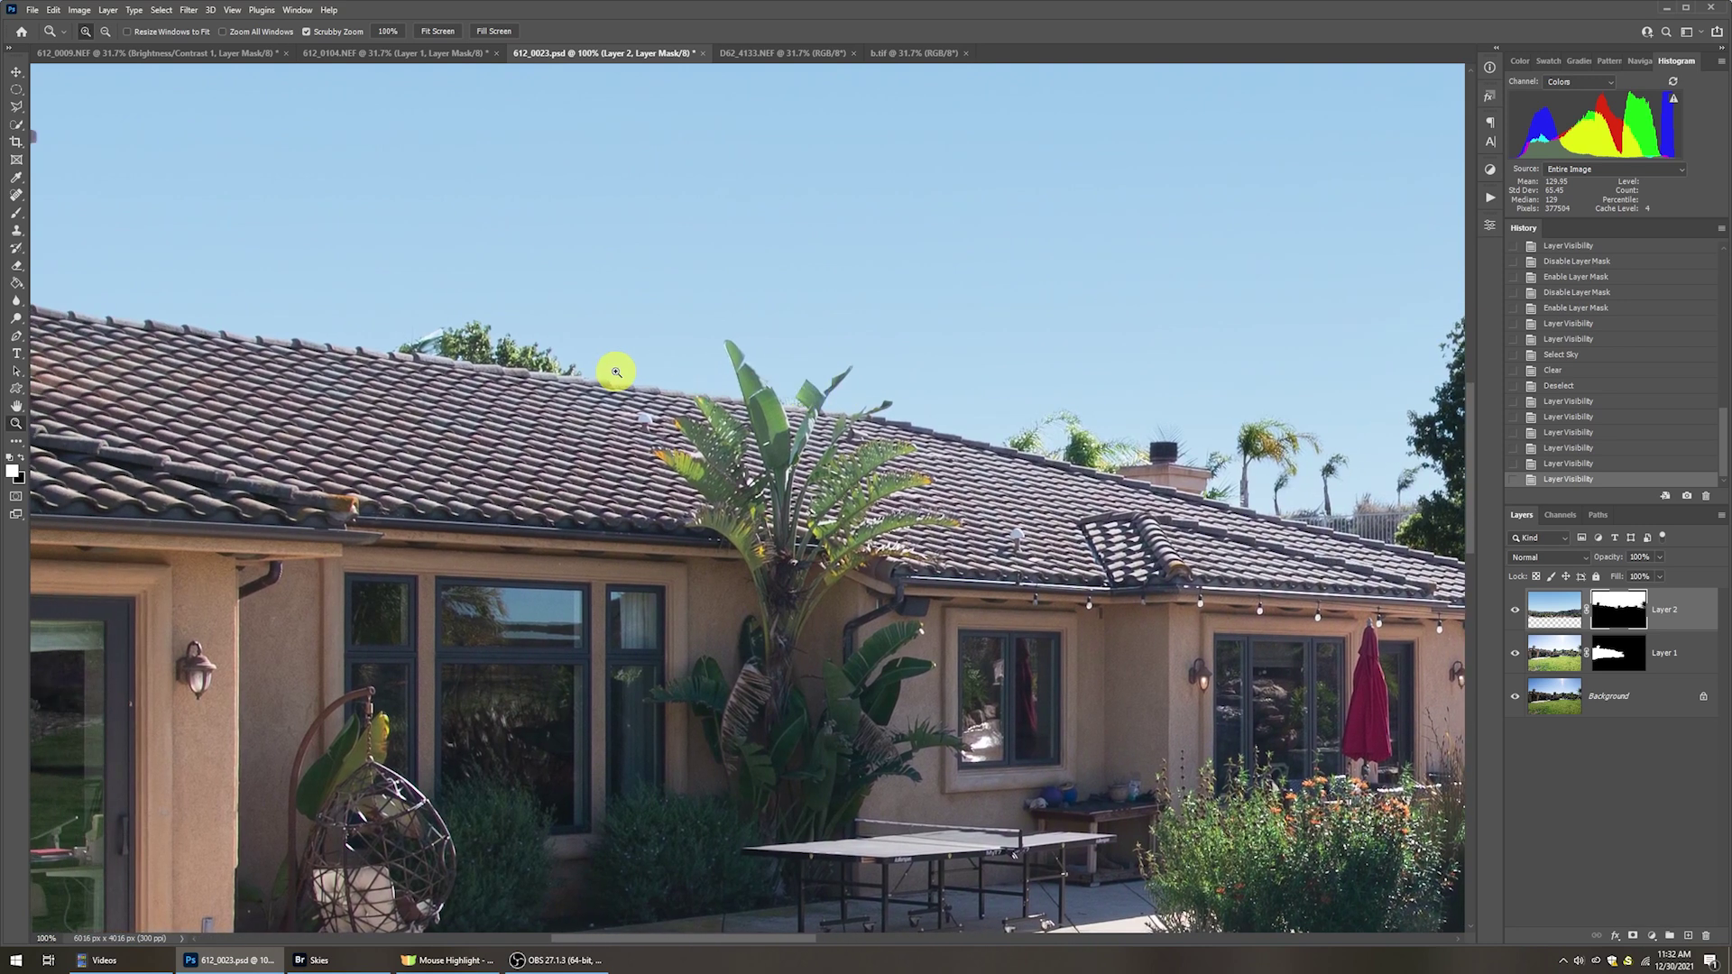
pyautogui.hotkey('ctrl', '0')
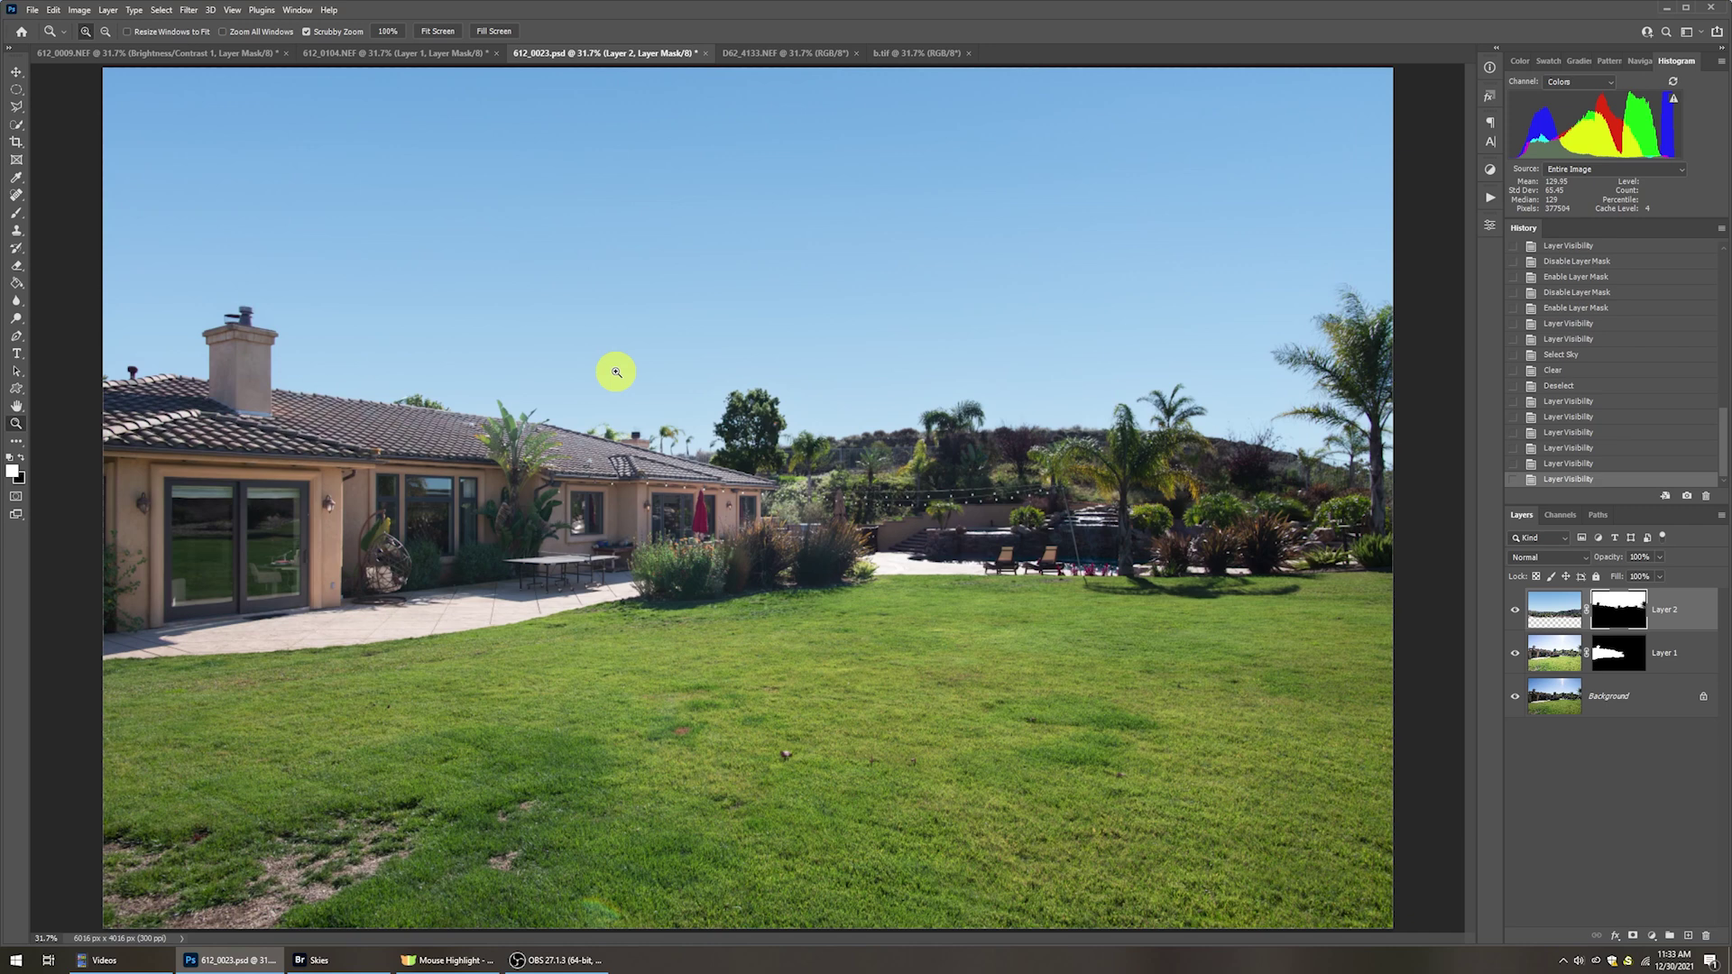
# Erase once over the right-hand palms on Layer 2 with a 1700 px eraser at 30% flow.
pyautogui.press('e')
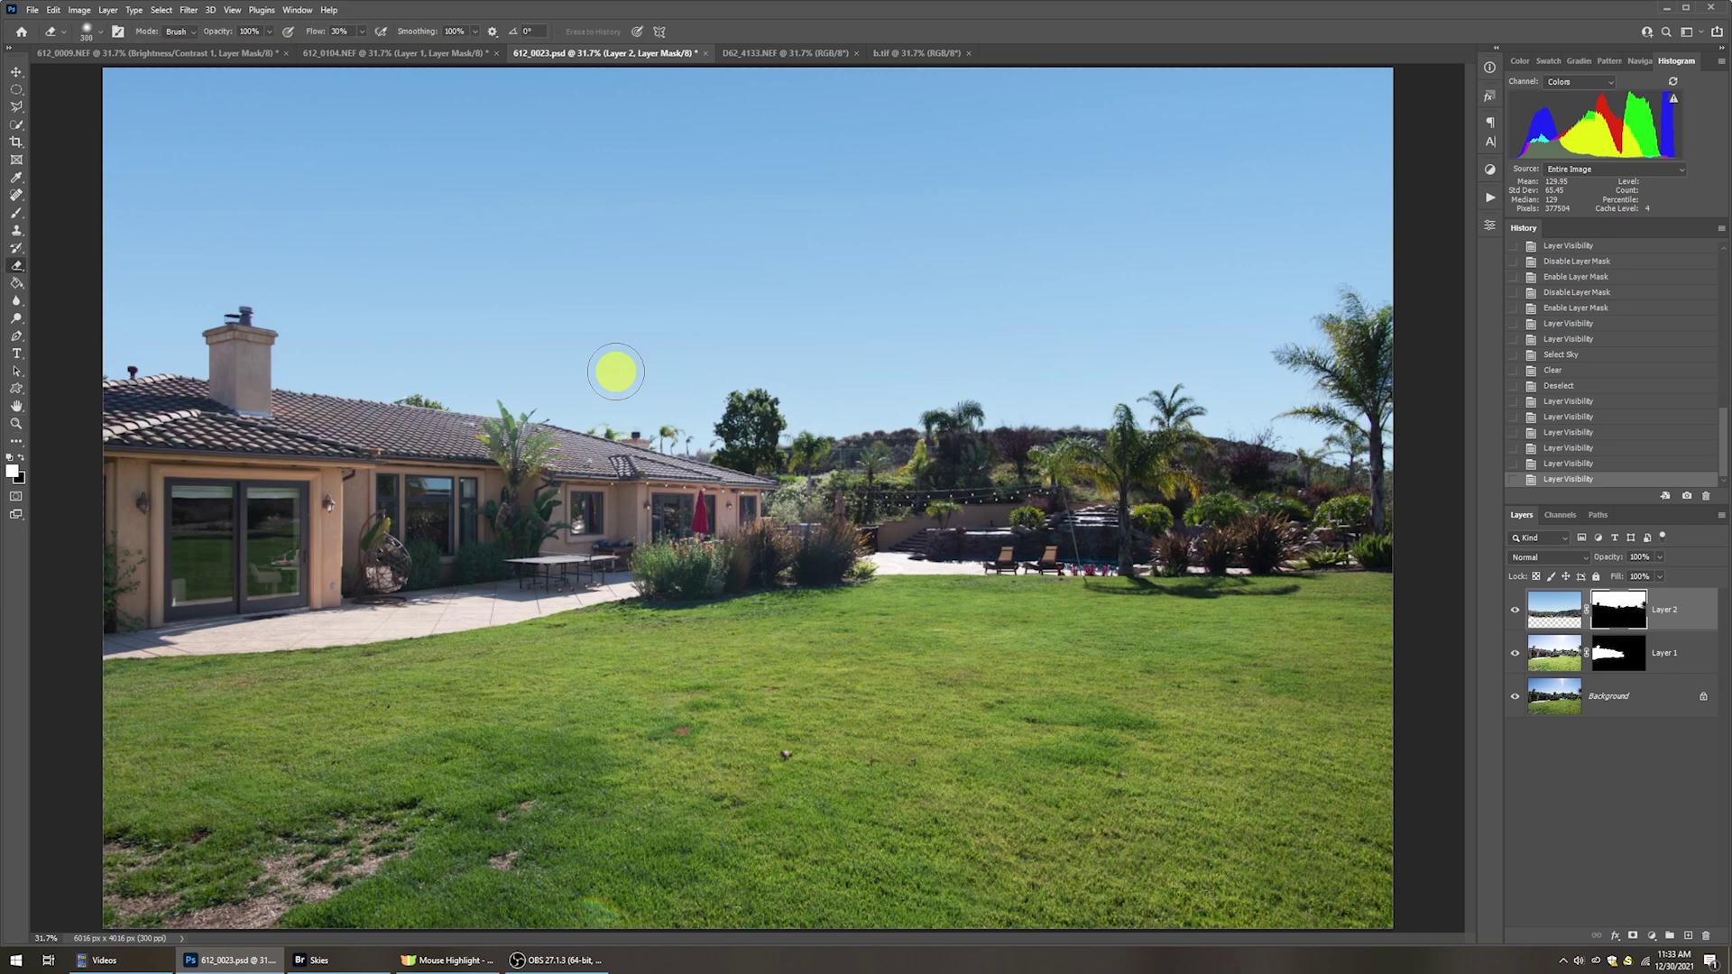
pyautogui.press(']')
pyautogui.press(']')
pyautogui.press(']')
pyautogui.press(']')
pyautogui.press(']')
pyautogui.press(']')
pyautogui.press(']')
pyautogui.press(']')
pyautogui.press(']')
pyautogui.press(']')
pyautogui.click(359, 35)
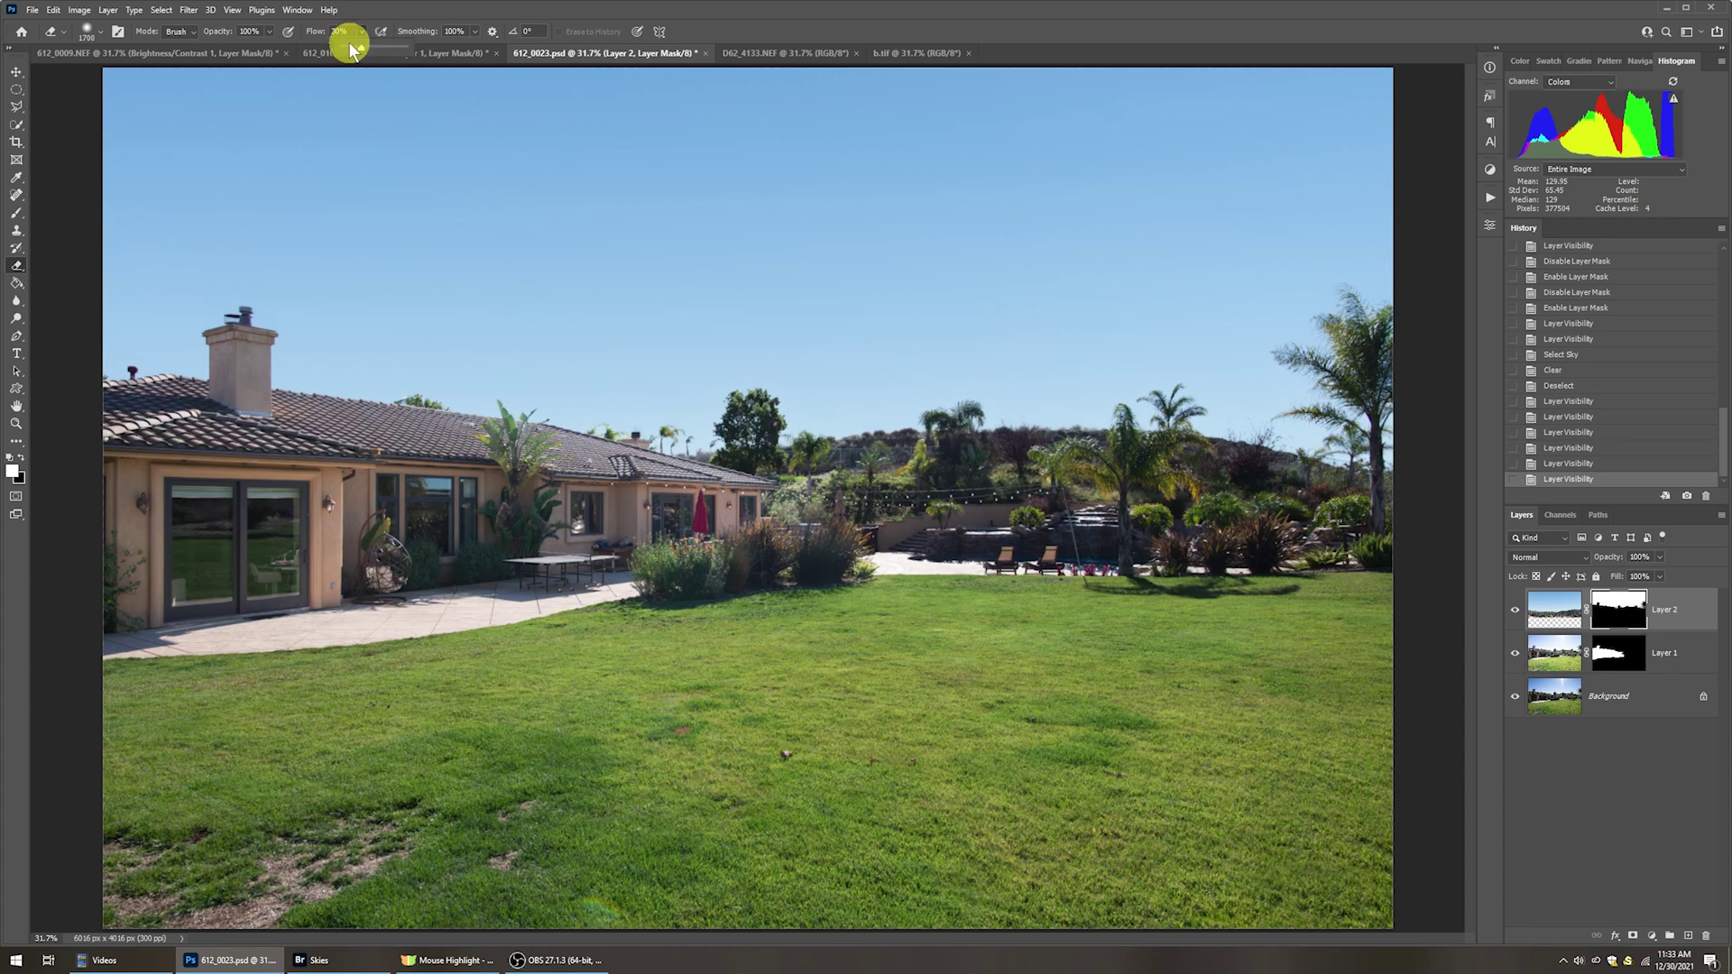
pyautogui.press('v')
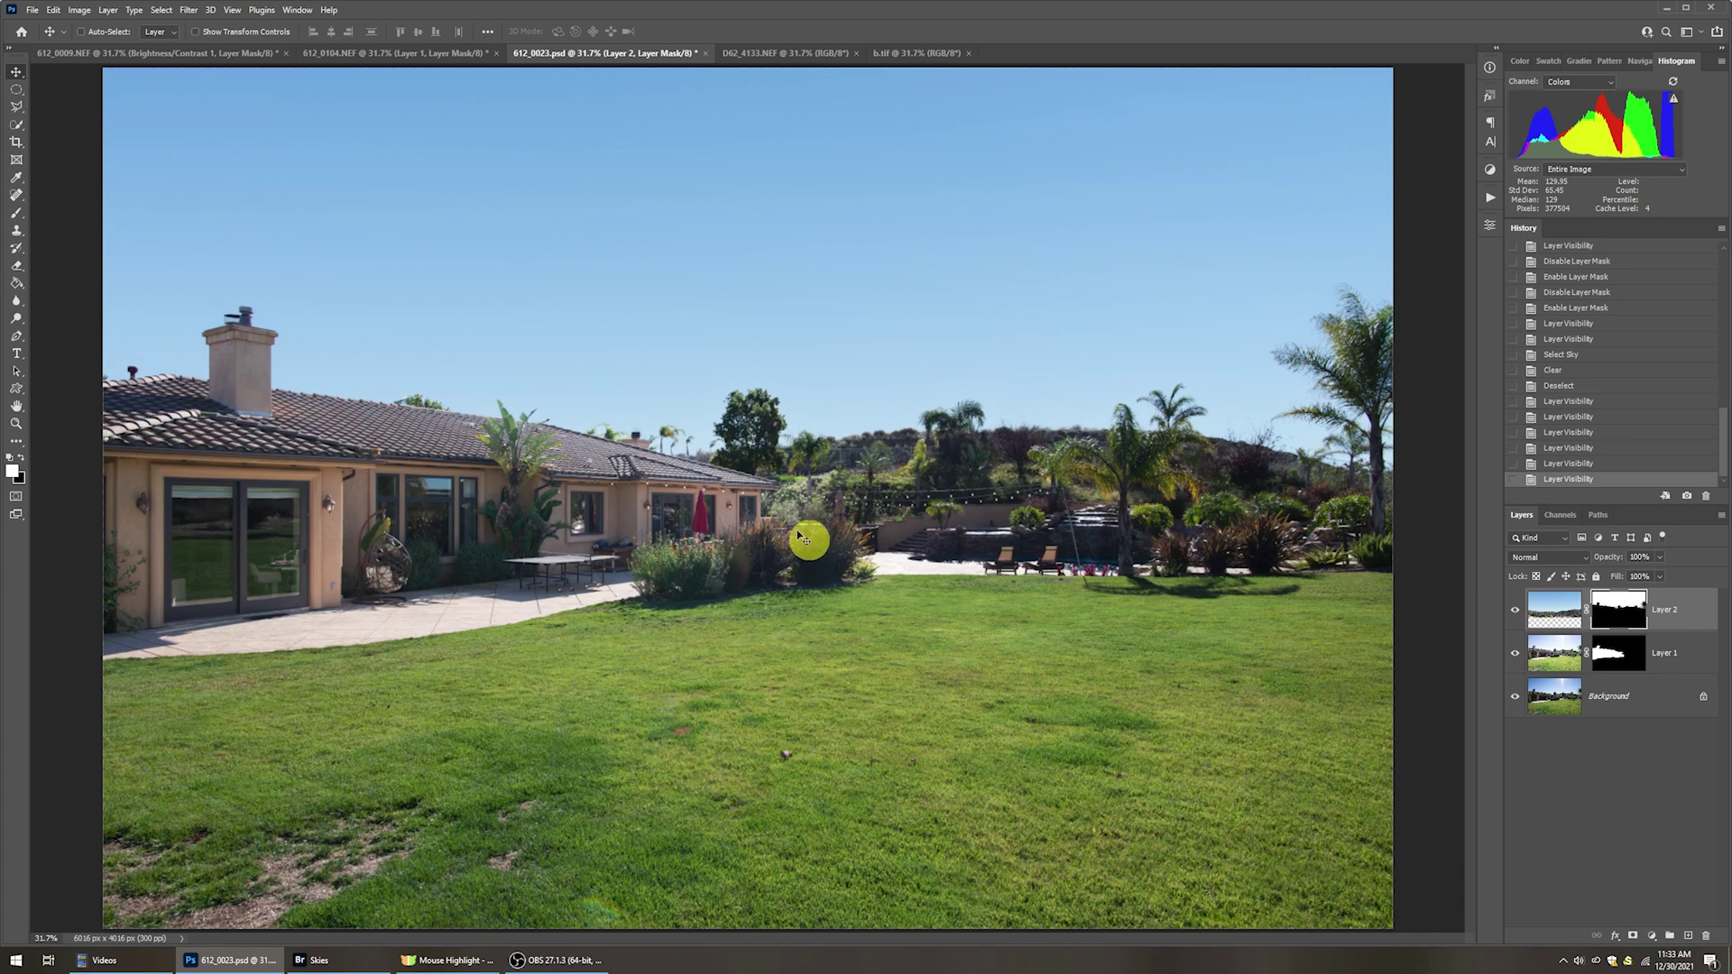
pyautogui.press('e')
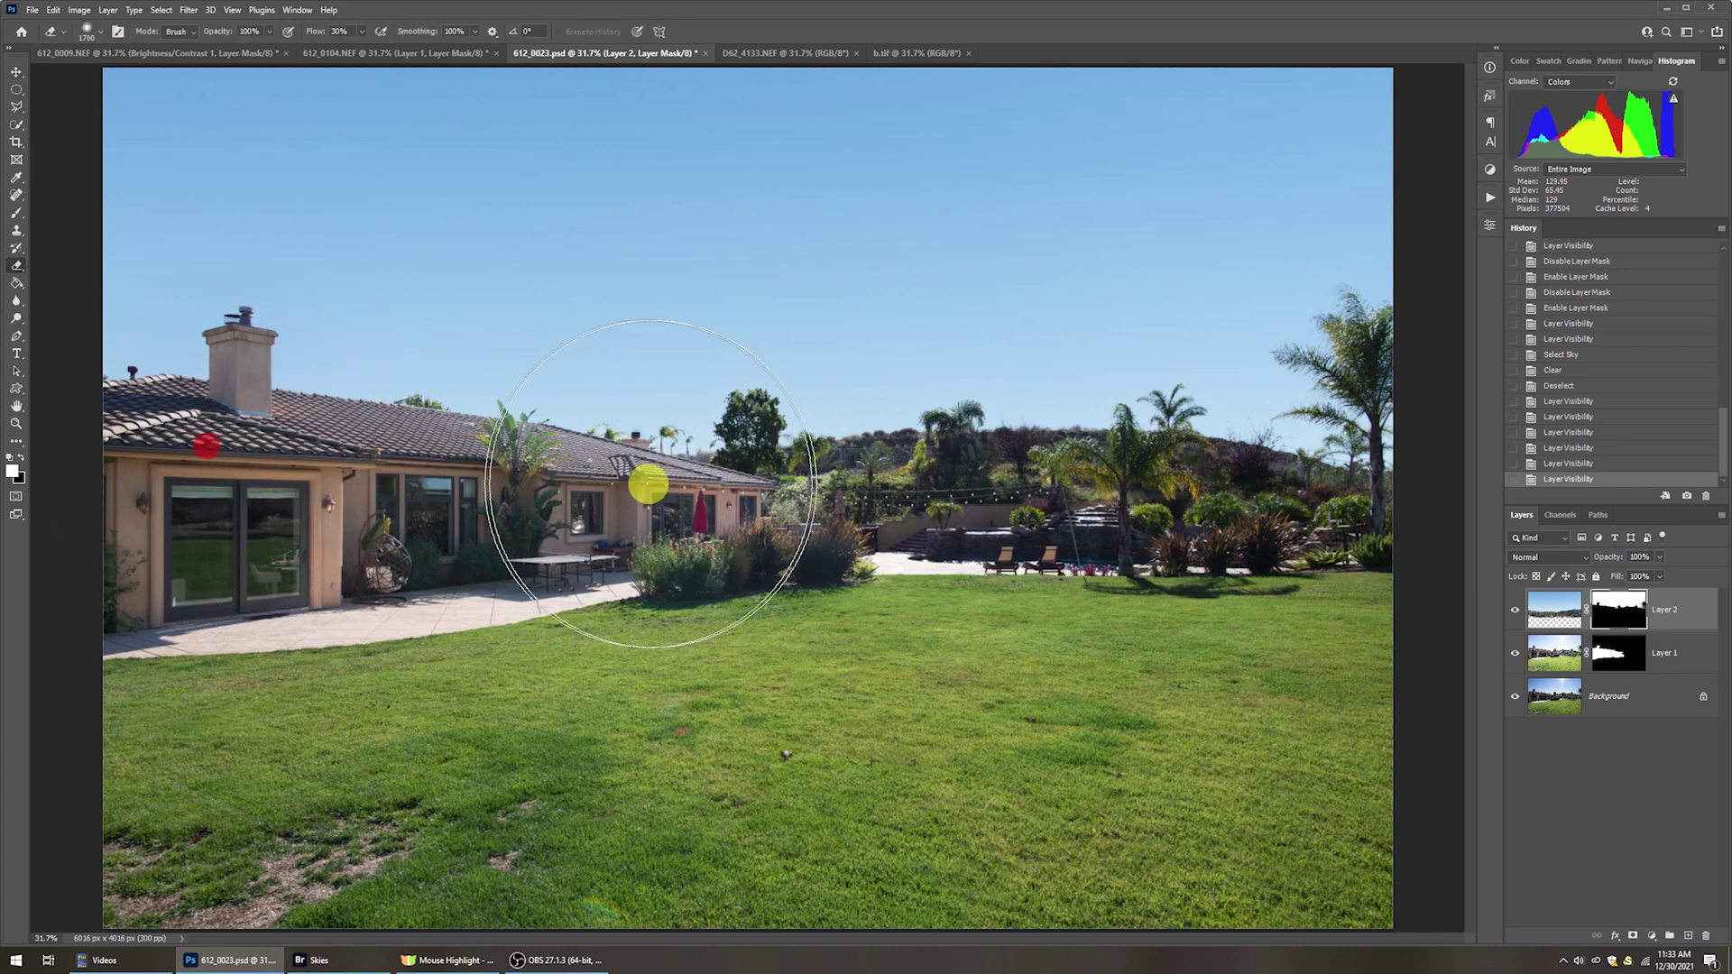
pyautogui.click(1369, 483)
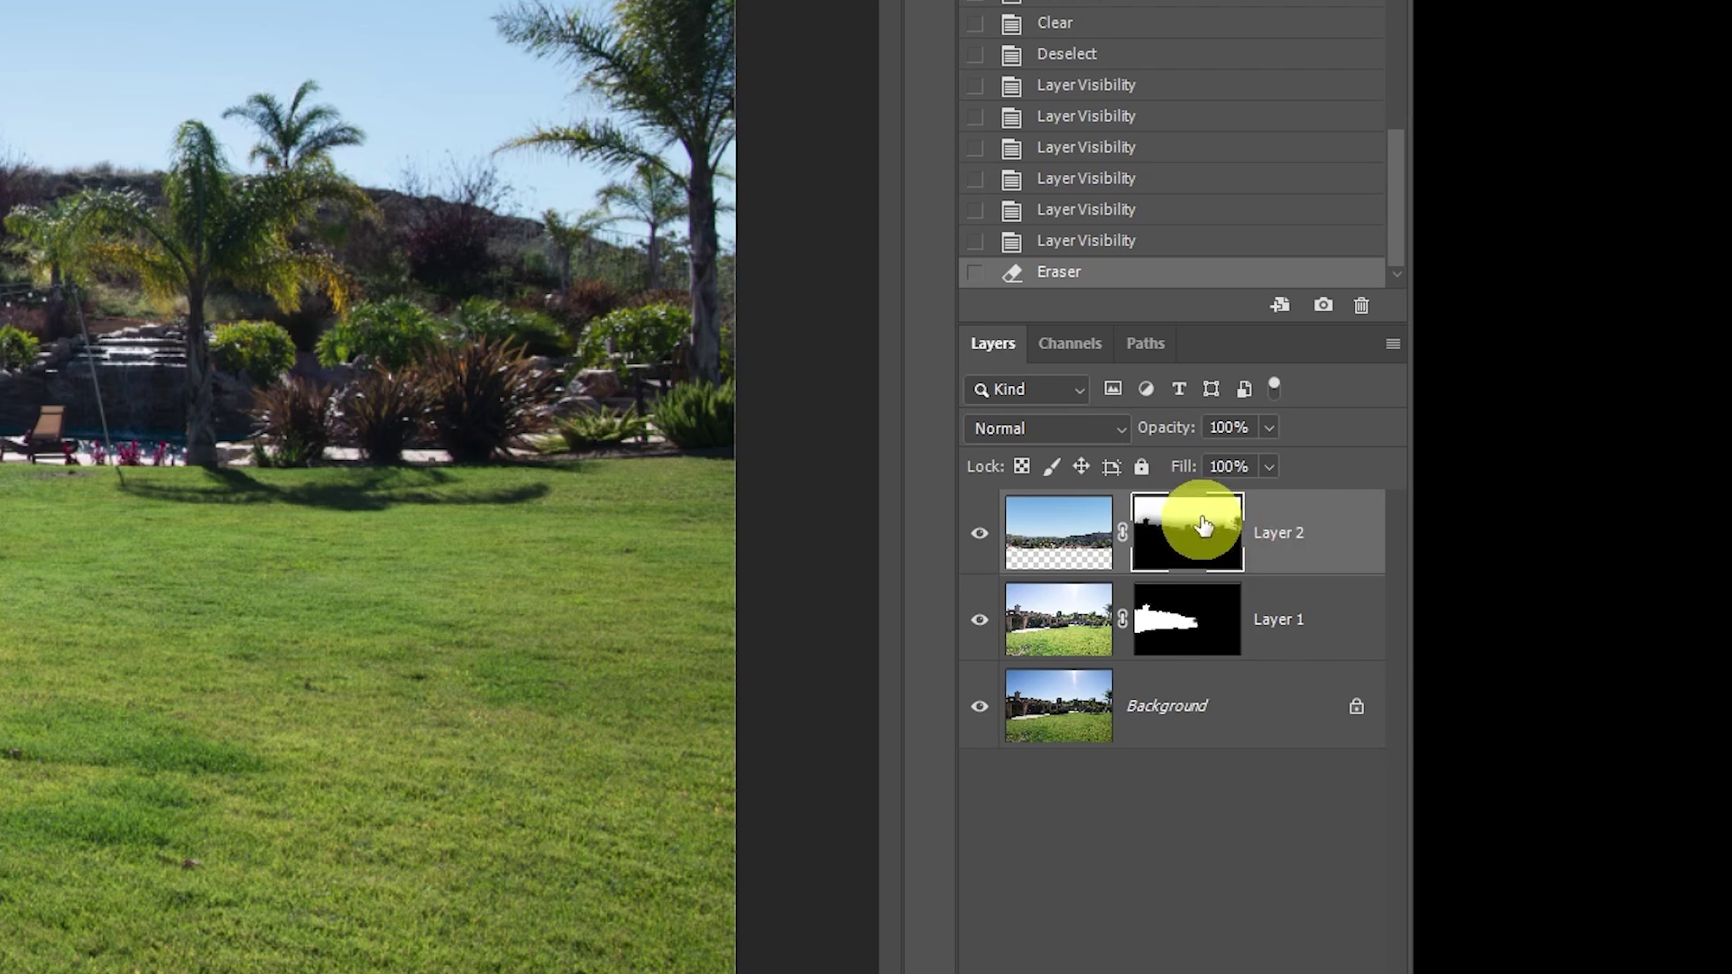
pyautogui.click(1078, 240)
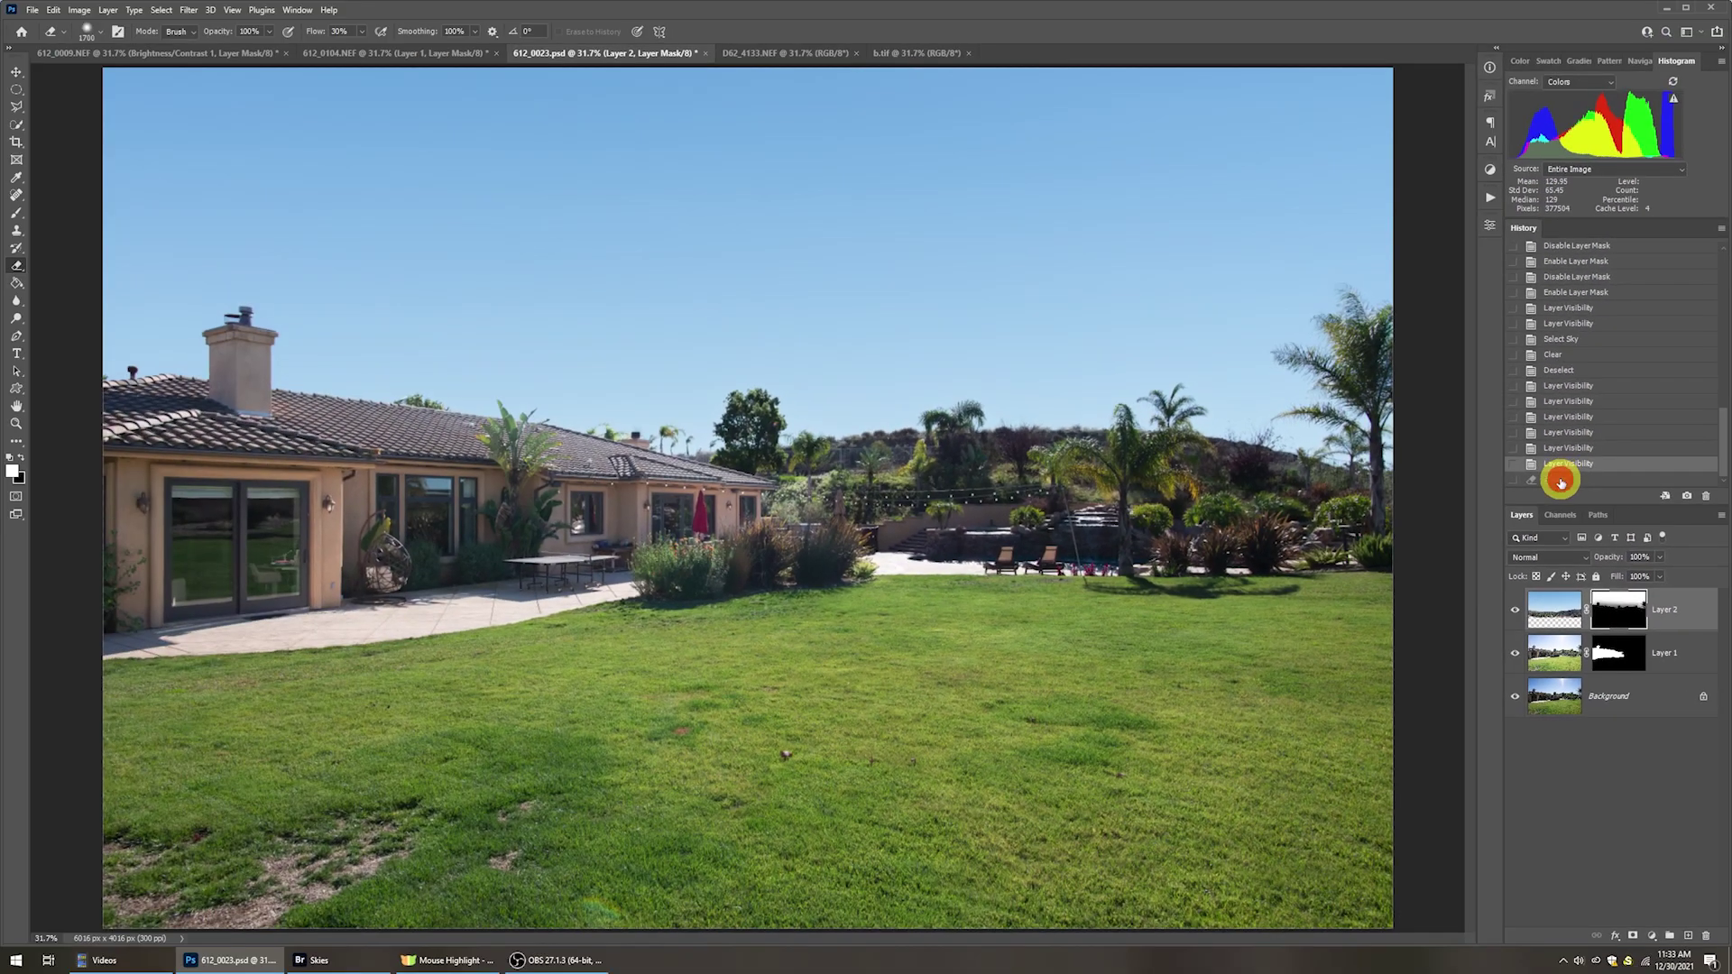
pyautogui.click(1561, 479)
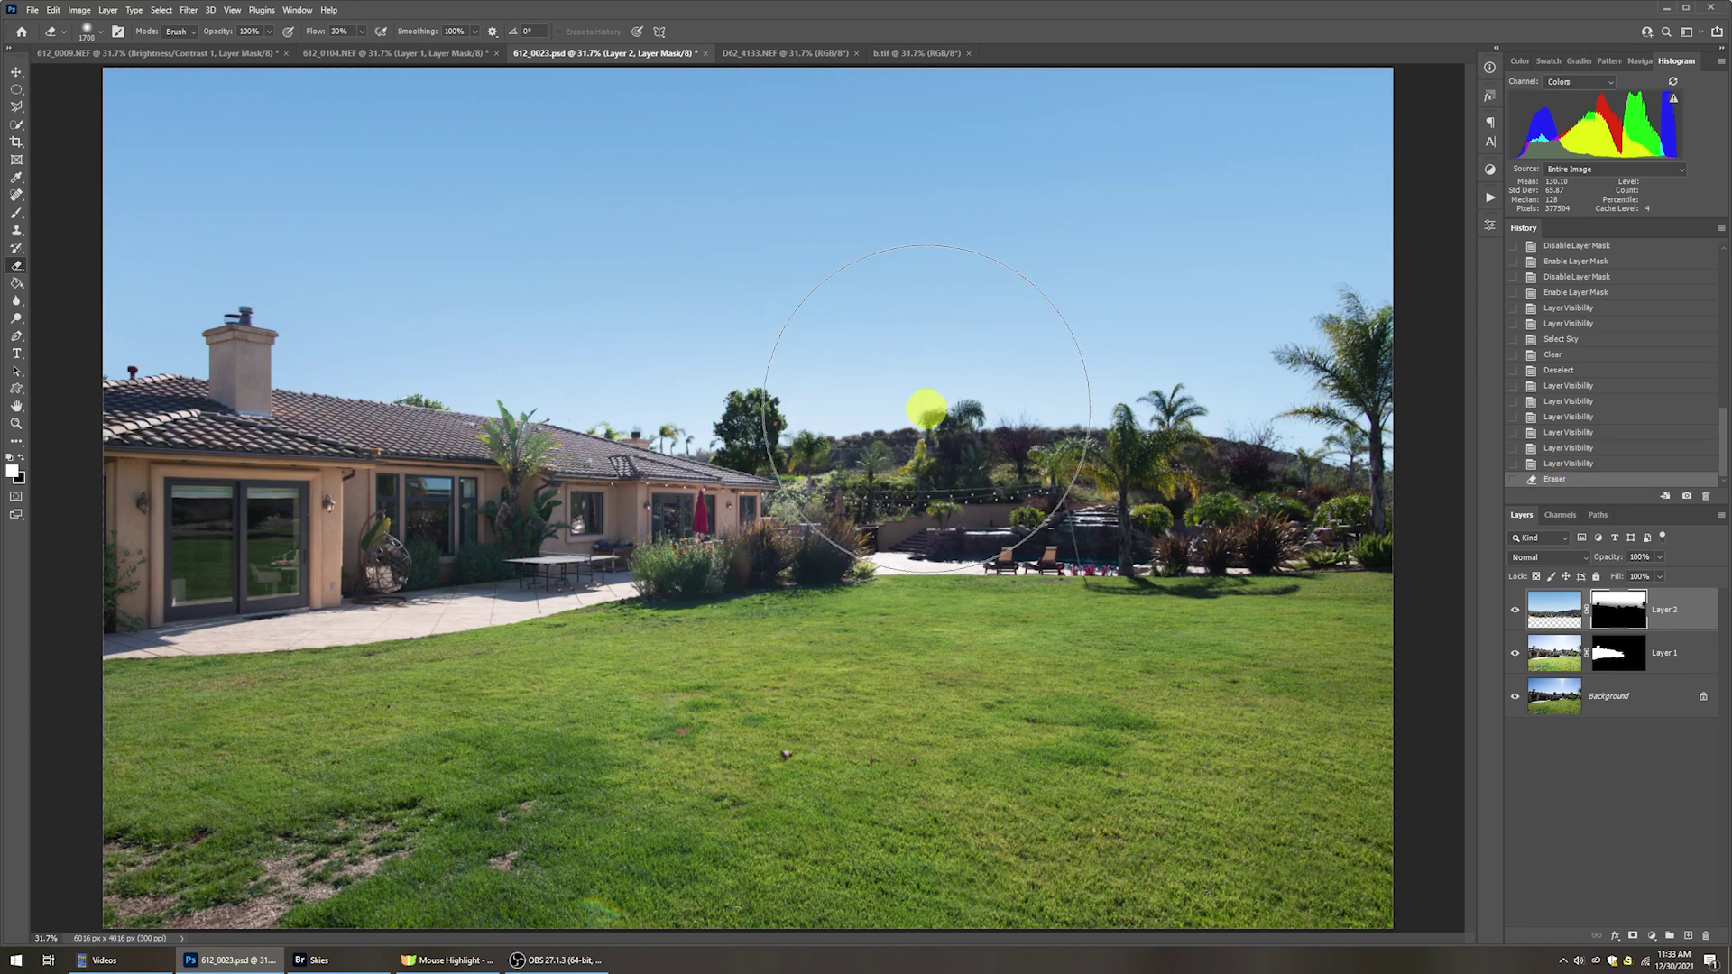
pyautogui.press('z')
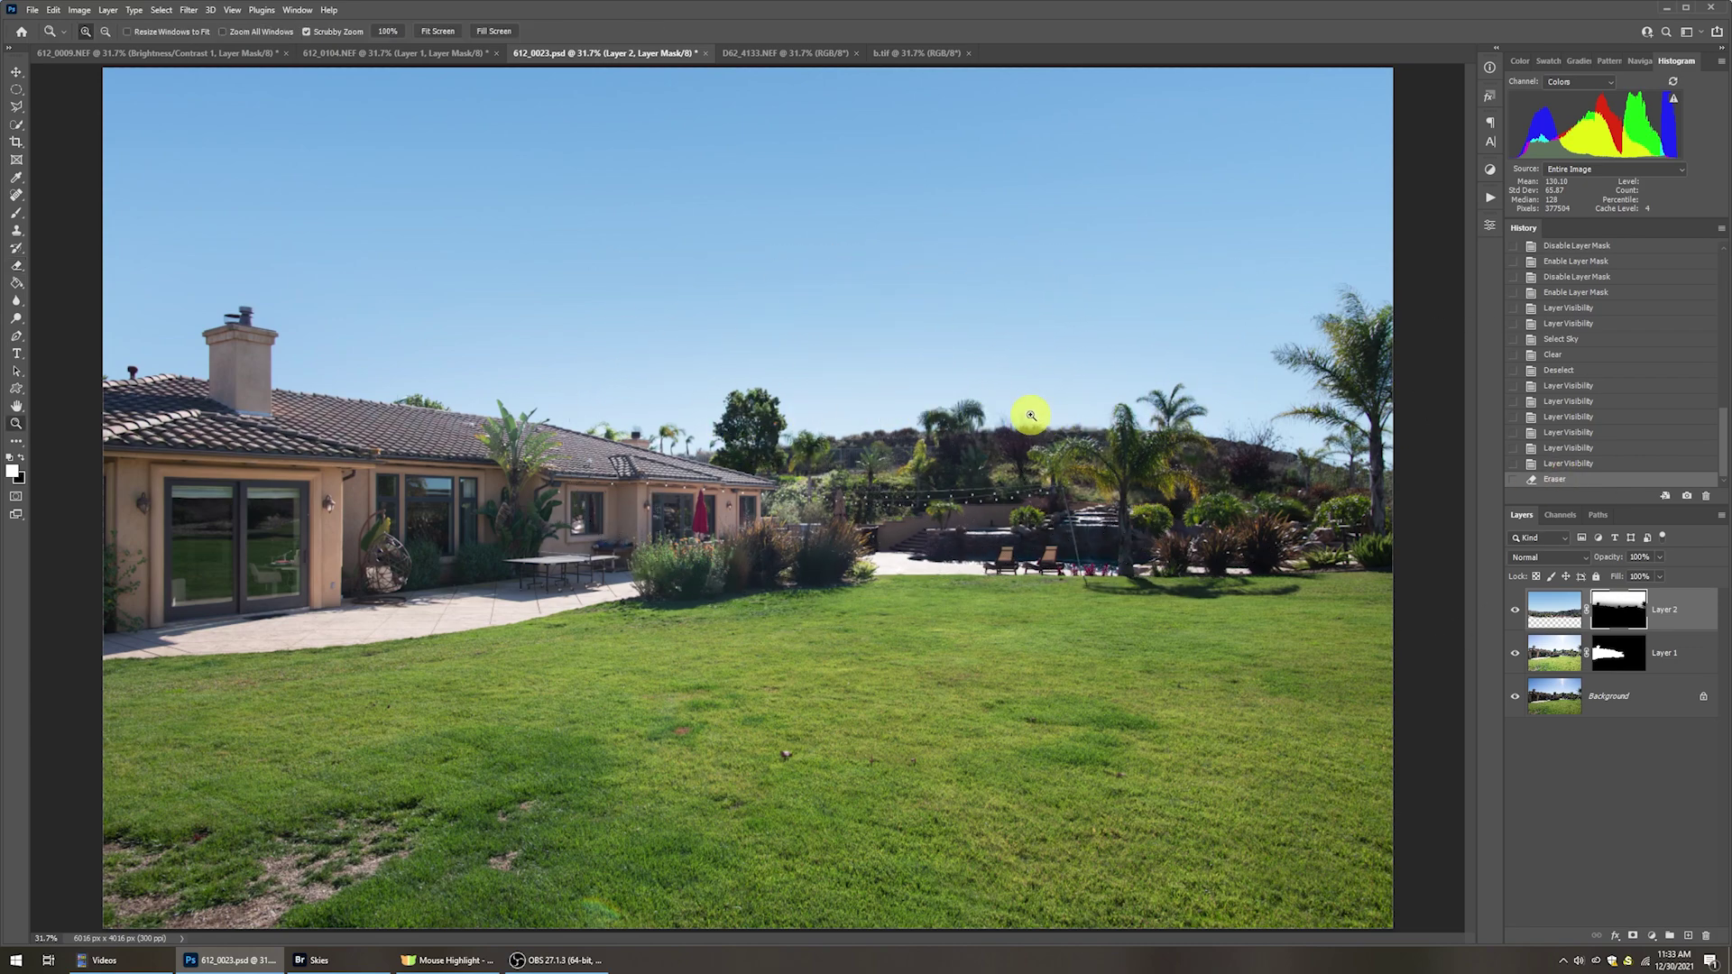
pyautogui.click(1031, 415)
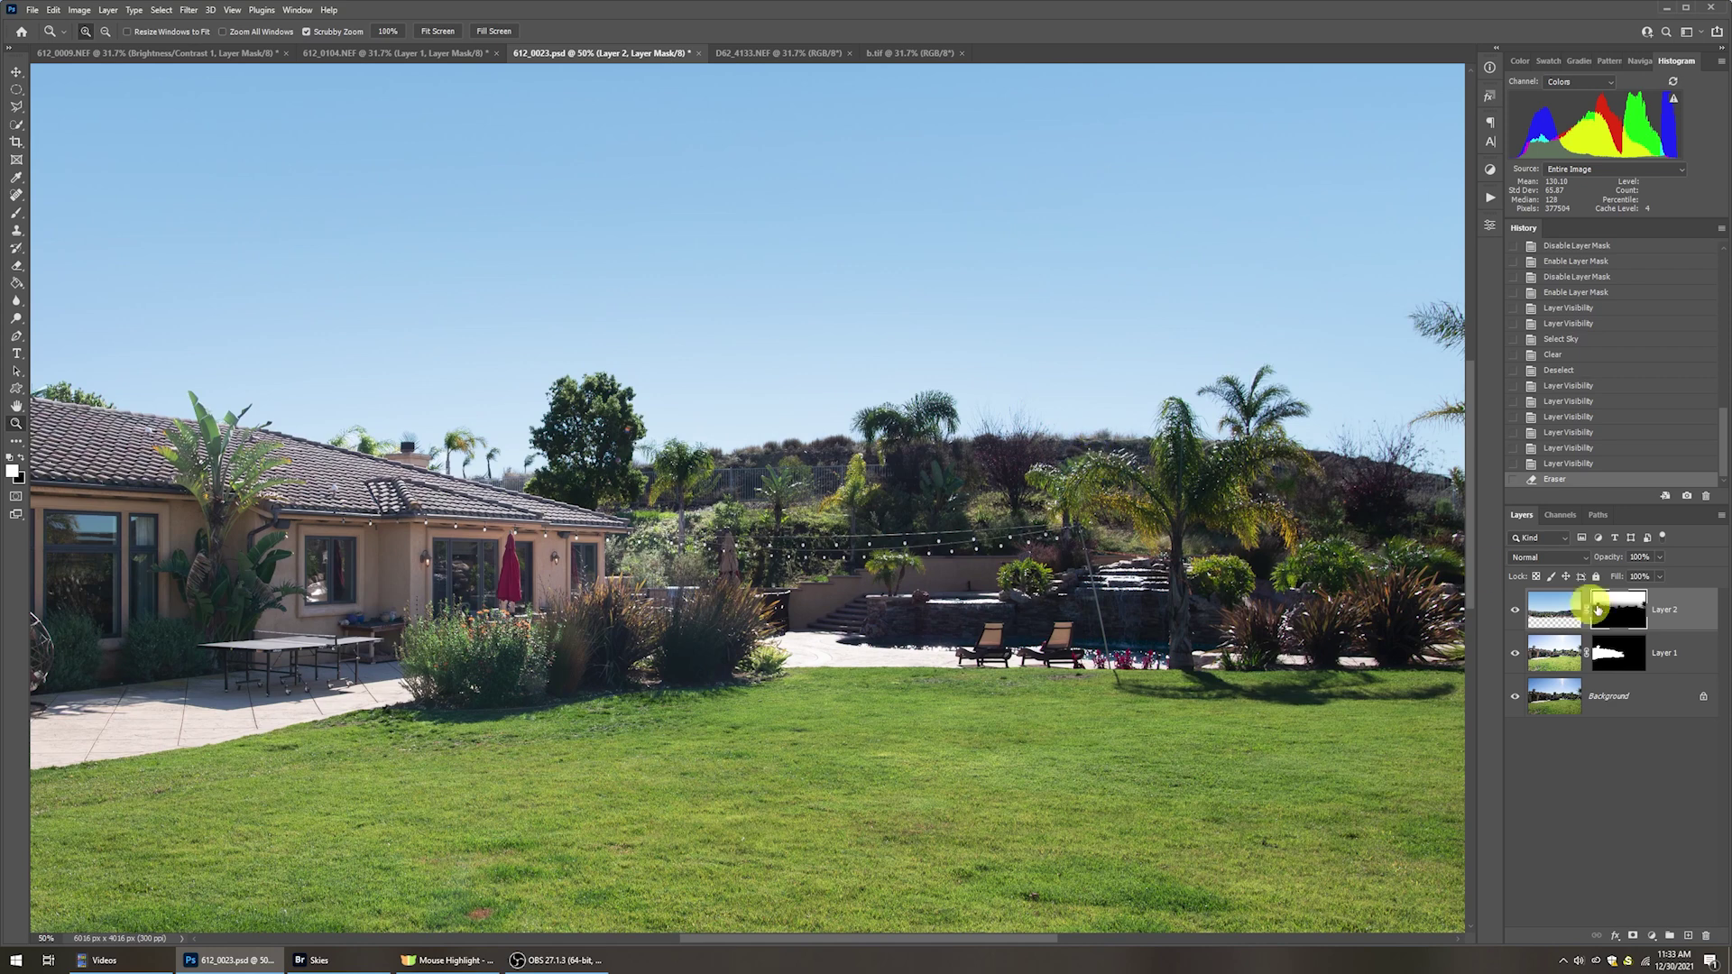
pyautogui.click(1570, 464)
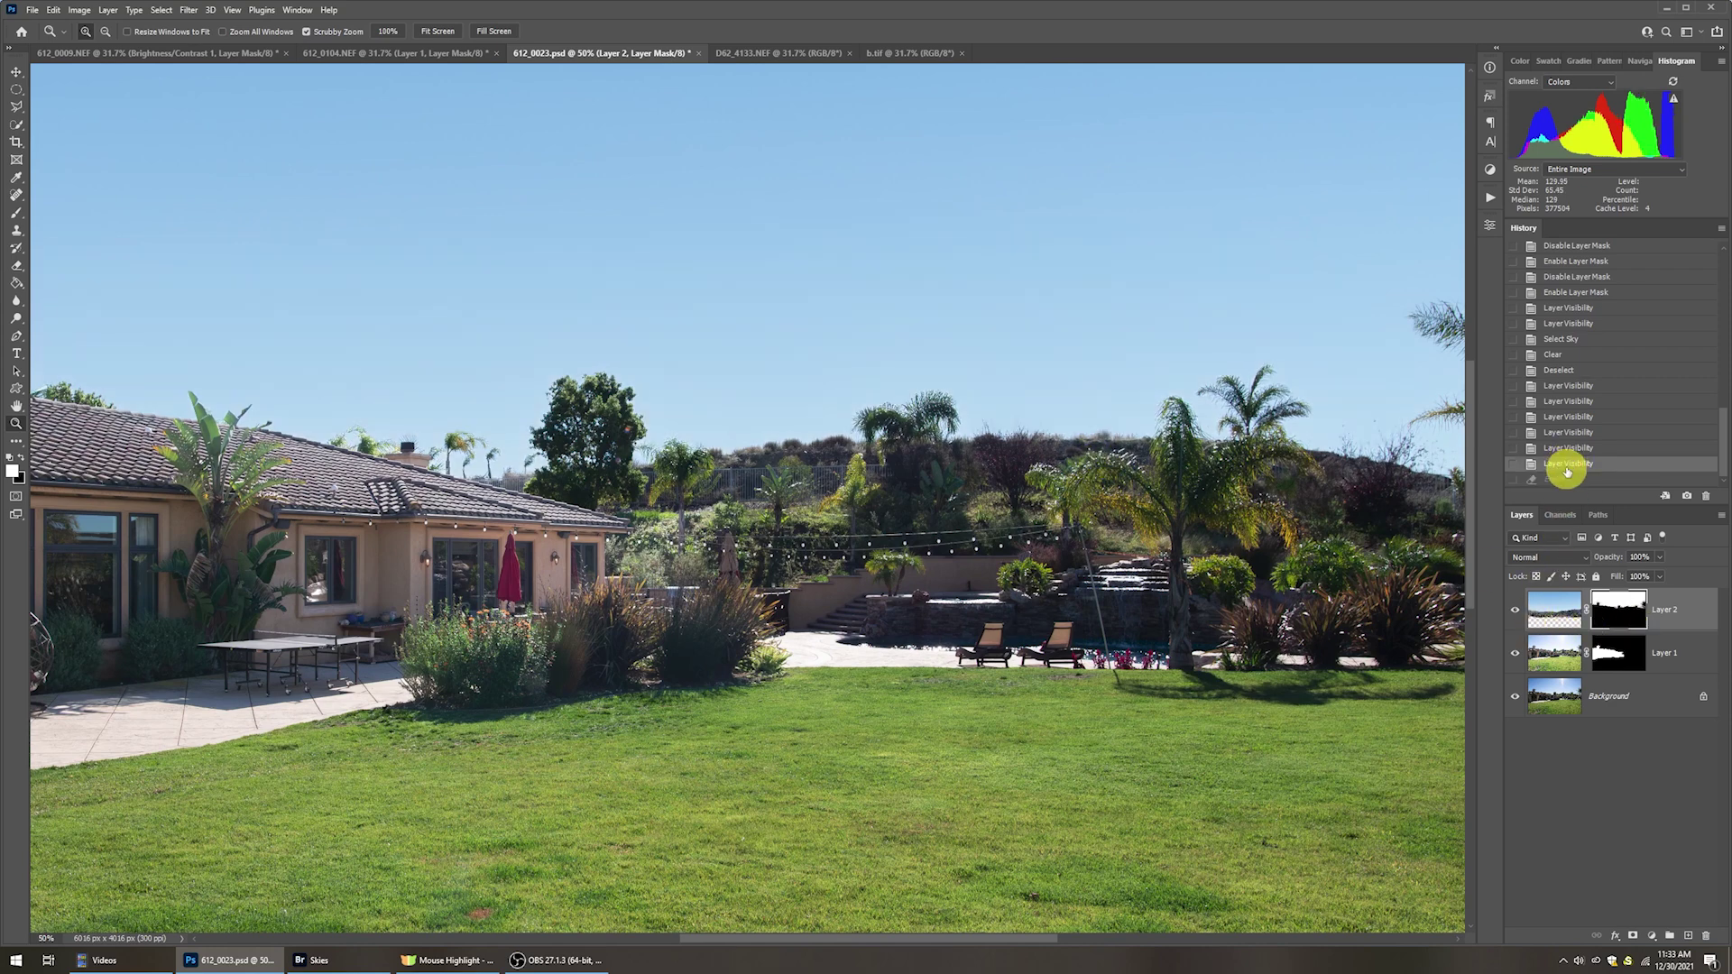
pyautogui.click(1562, 481)
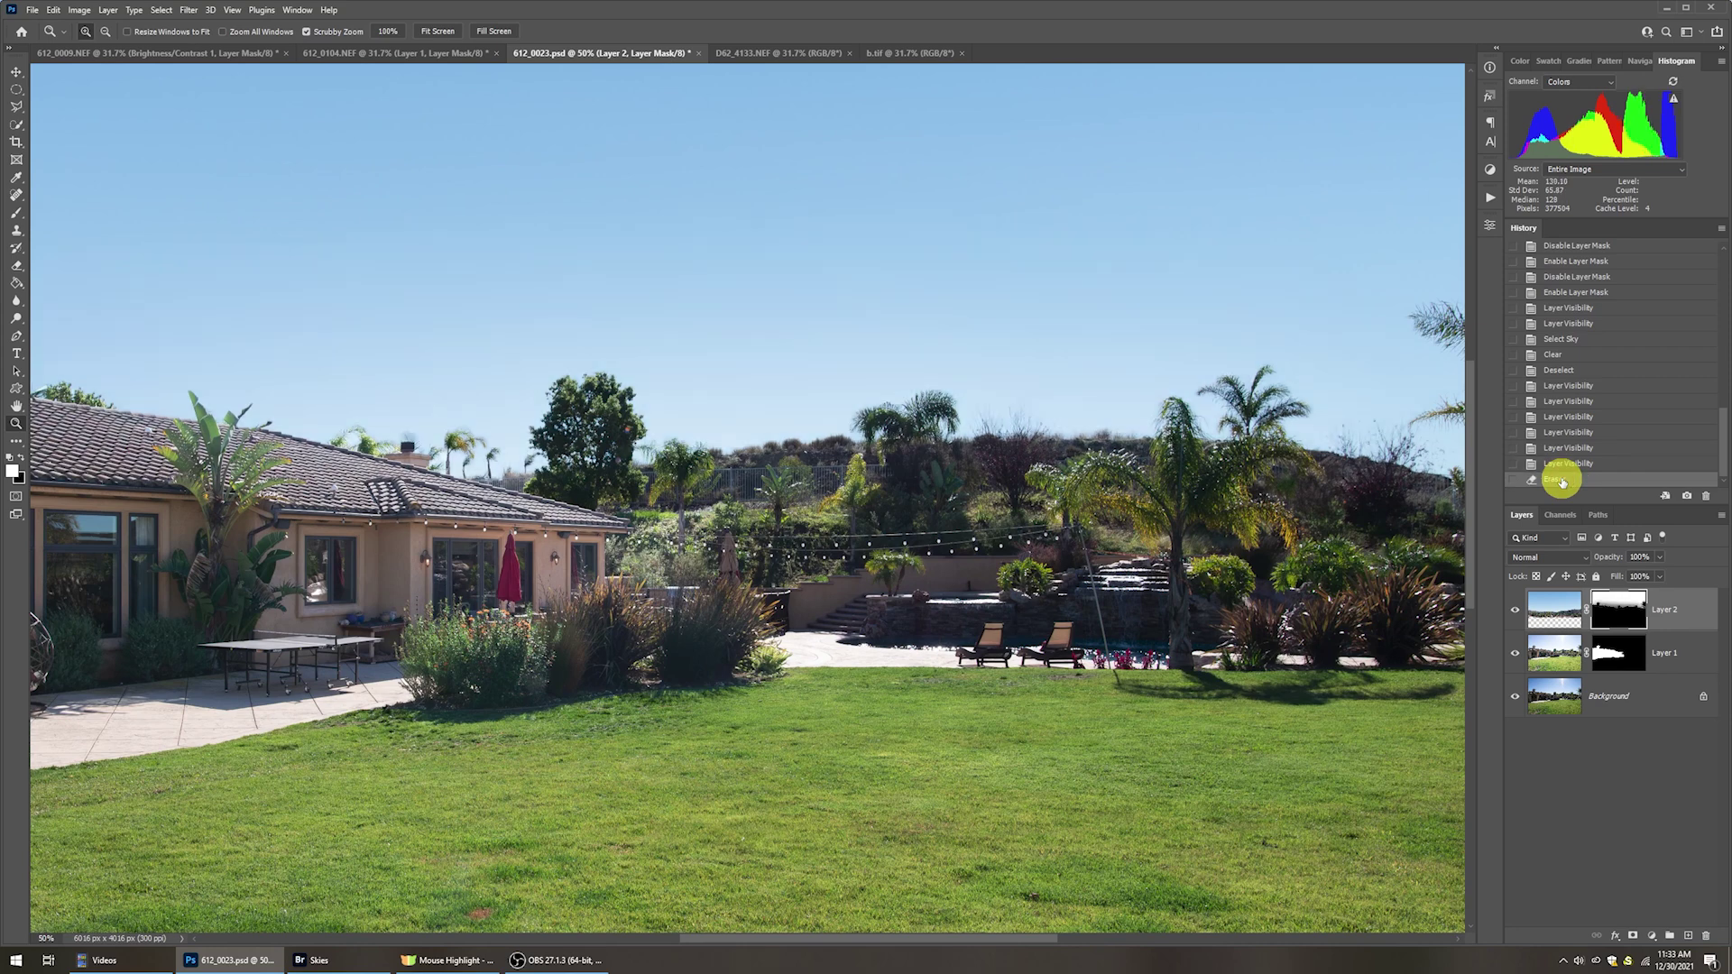
pyautogui.hotkey('ctrl', '0')
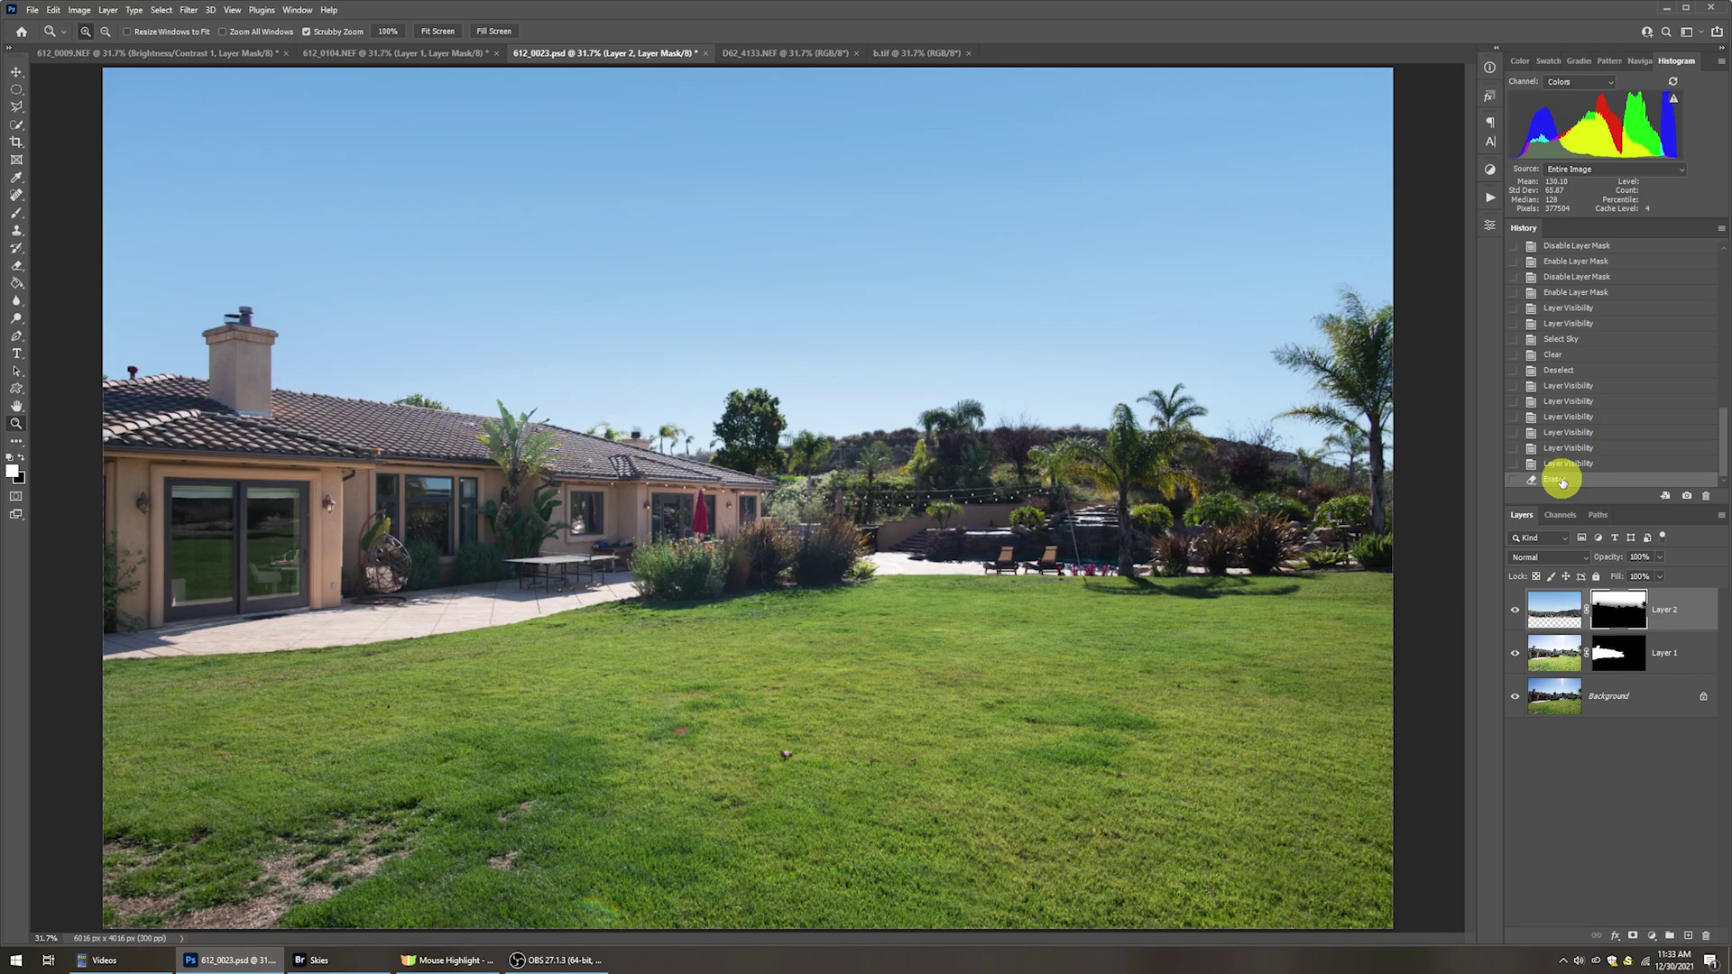